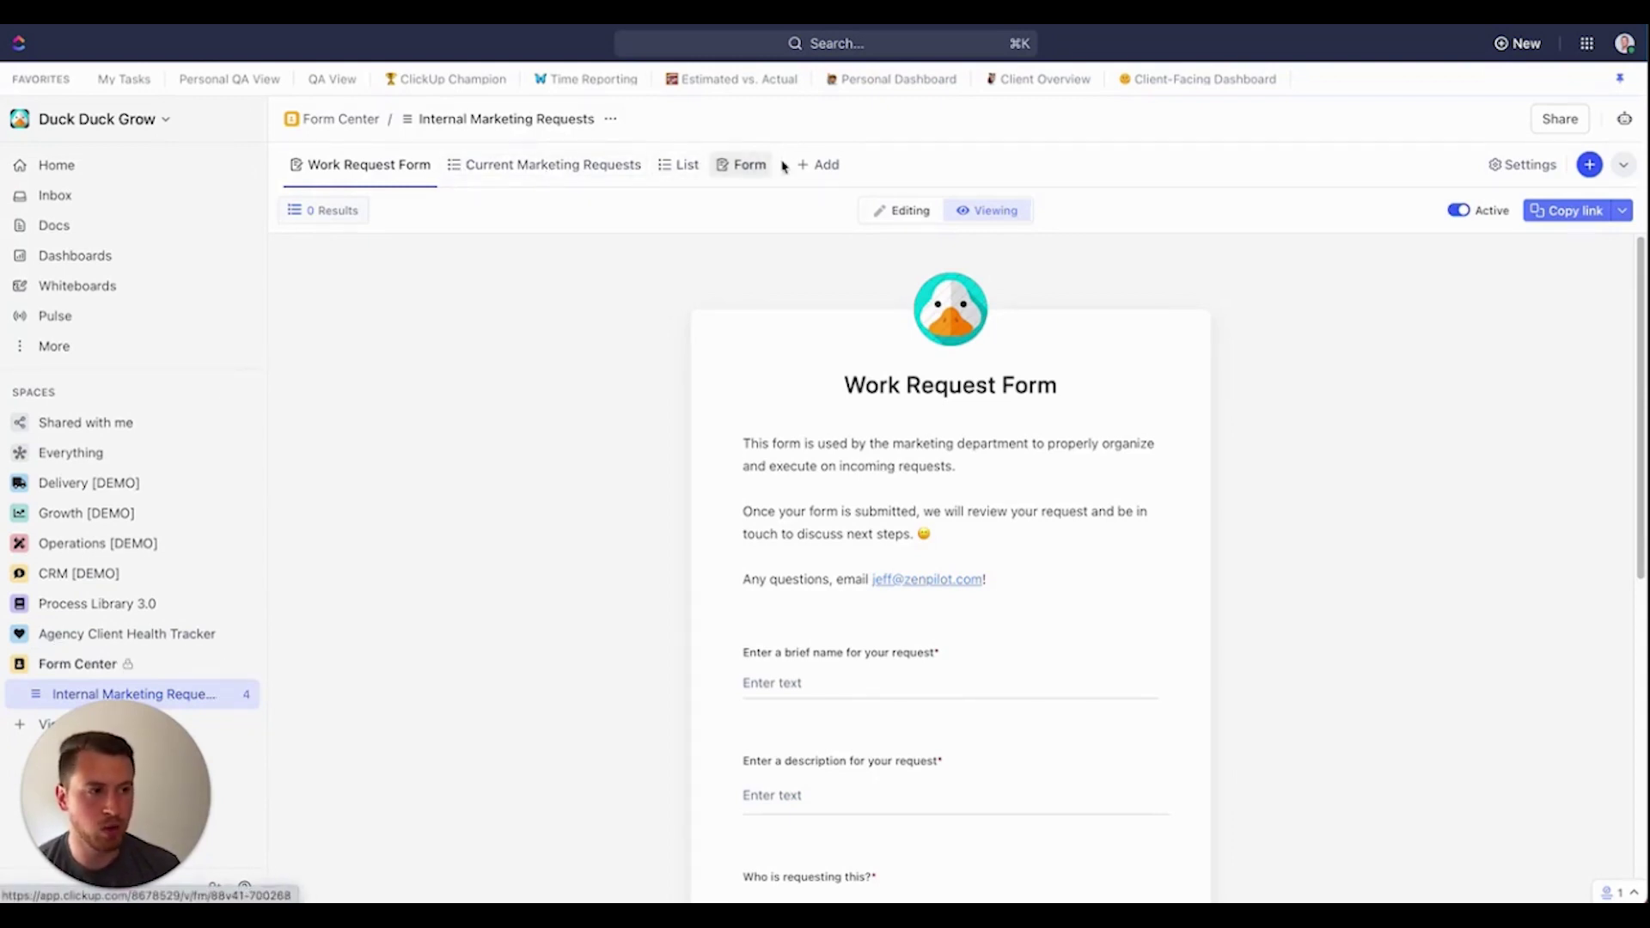
Look at the Form option for a new view, then close the view choices without adding one
left_click(821, 164)
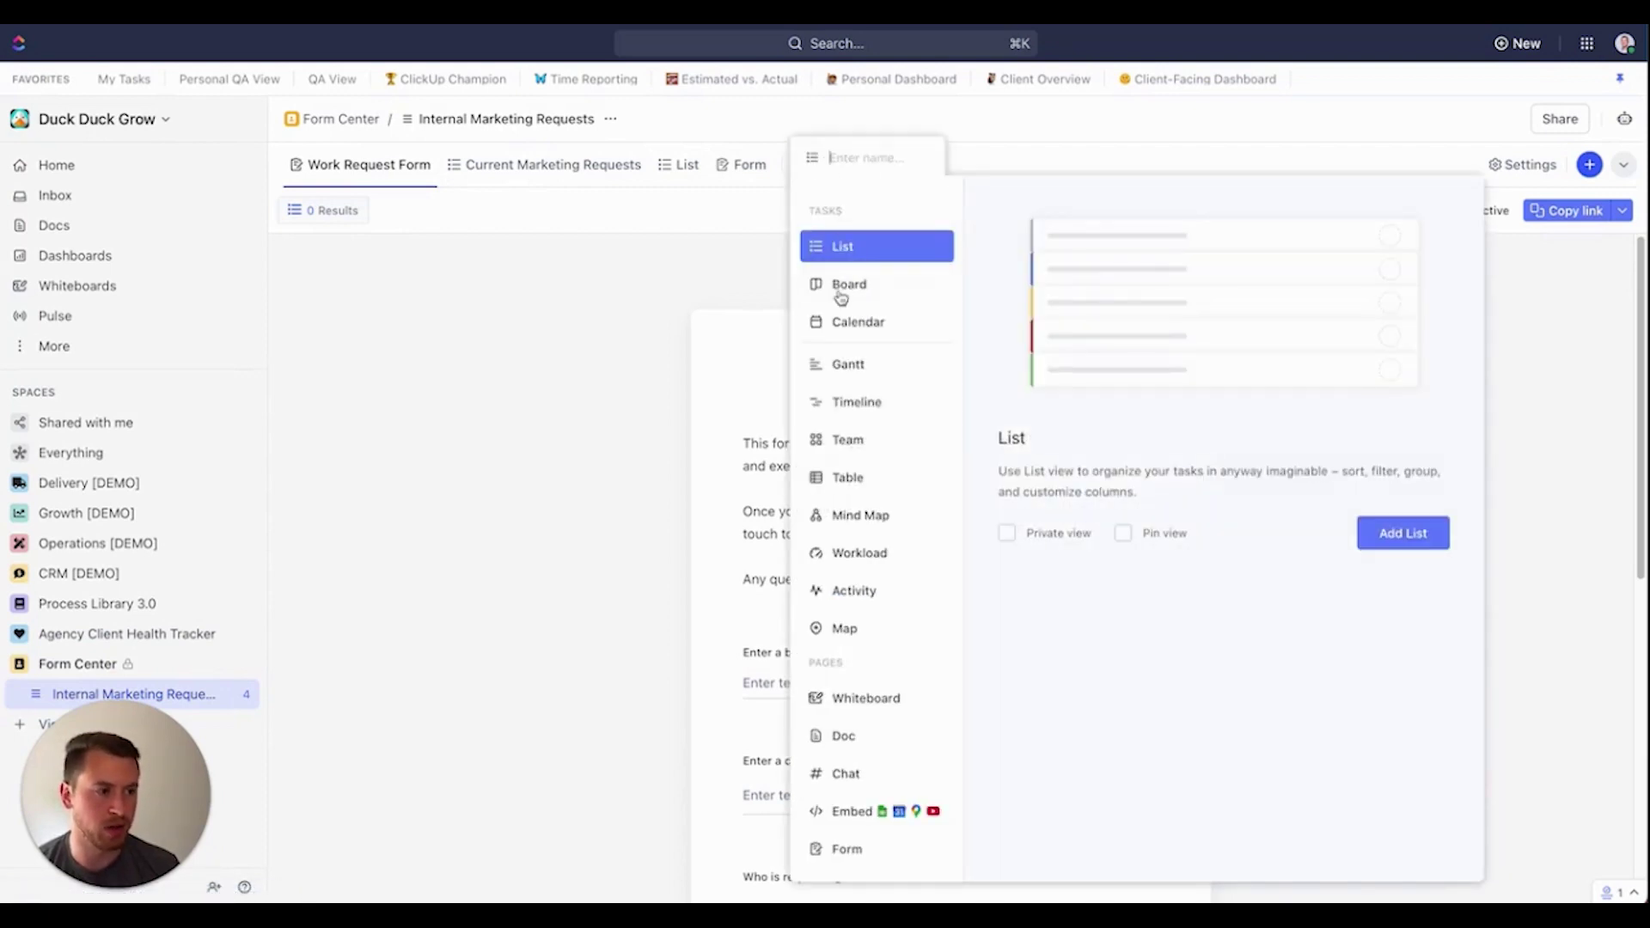
left_click(867, 859)
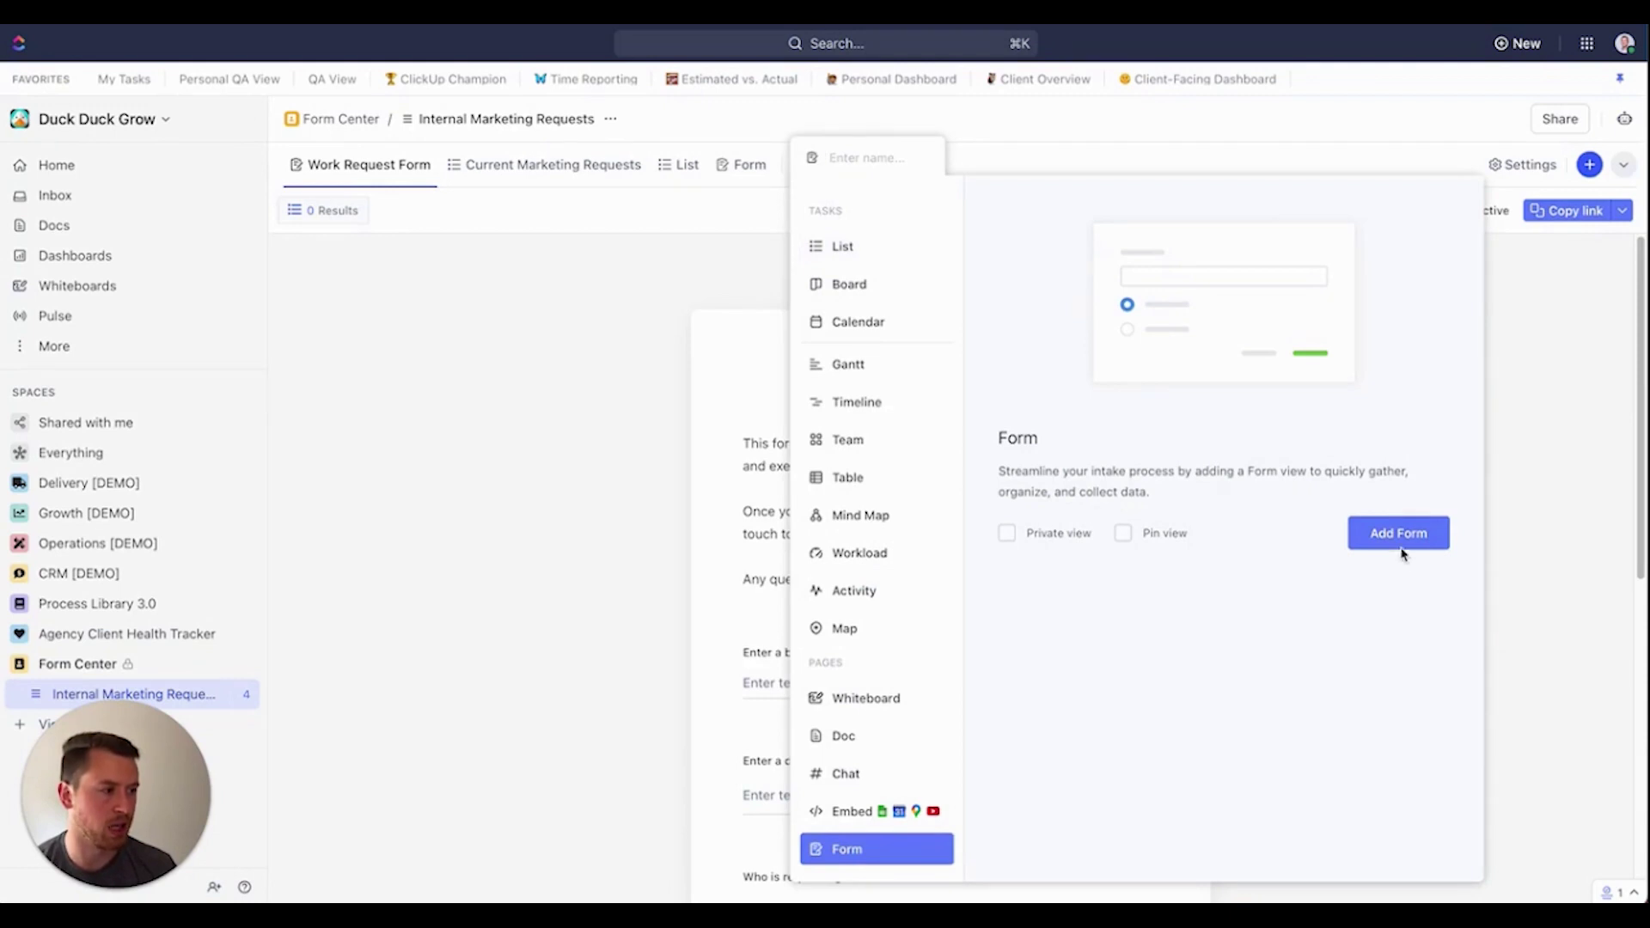
left_click(624, 364)
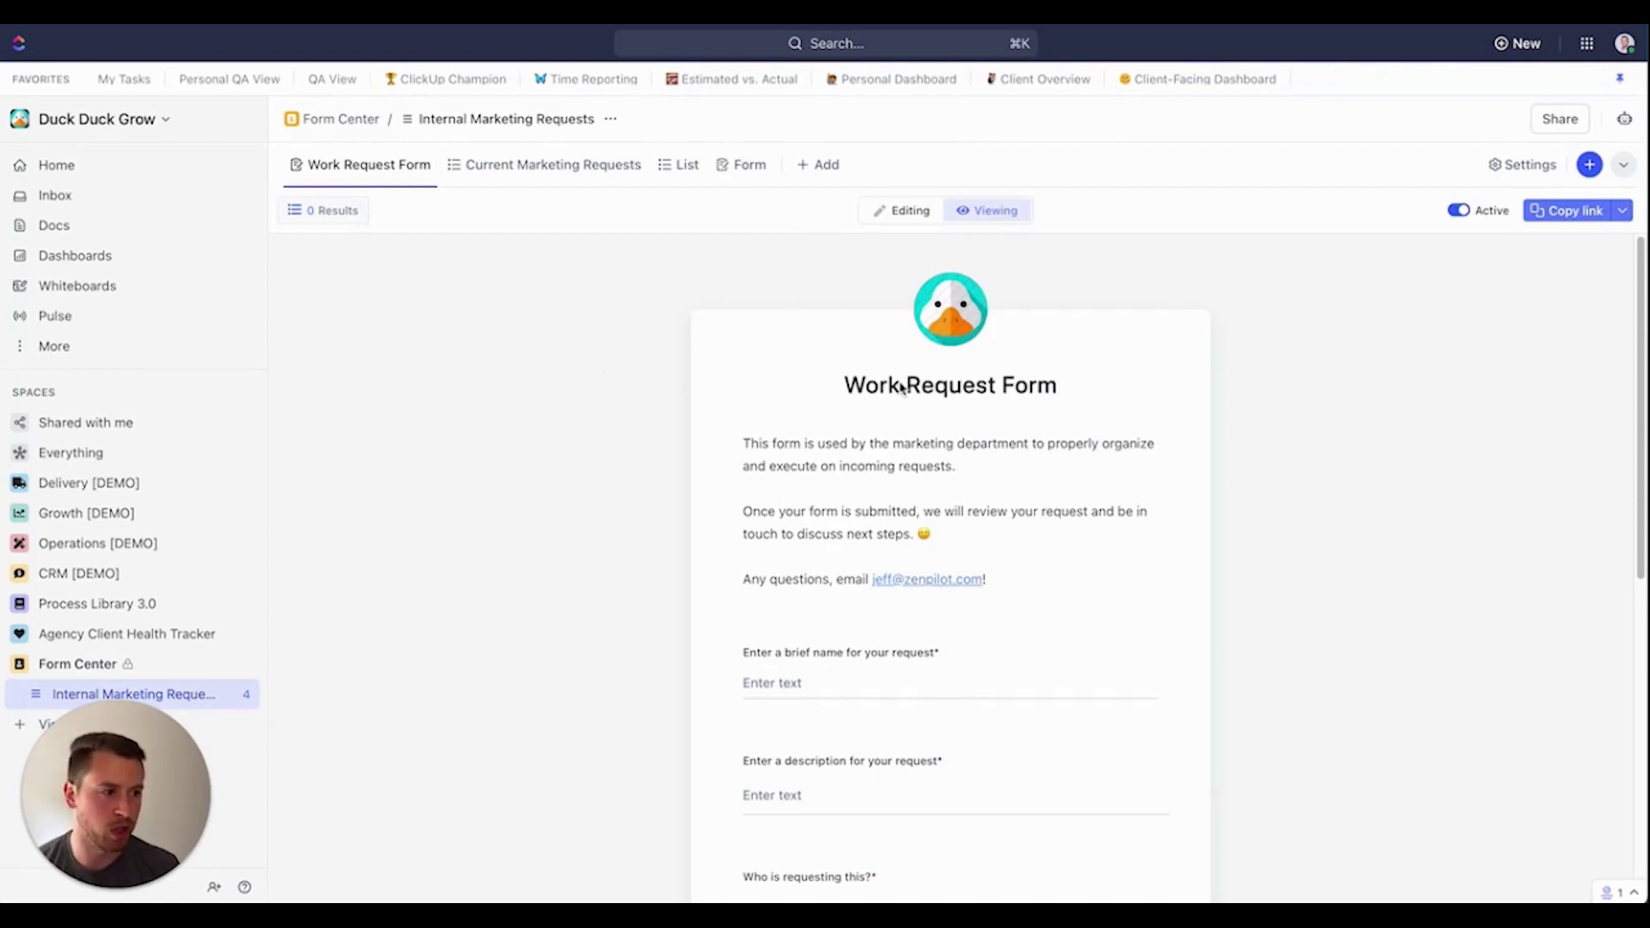
Scroll to the Submit button, then check the List tab's request tasks grouped by requester
scroll(800, 554, "down", 3)
scroll(799, 554, "down", 5)
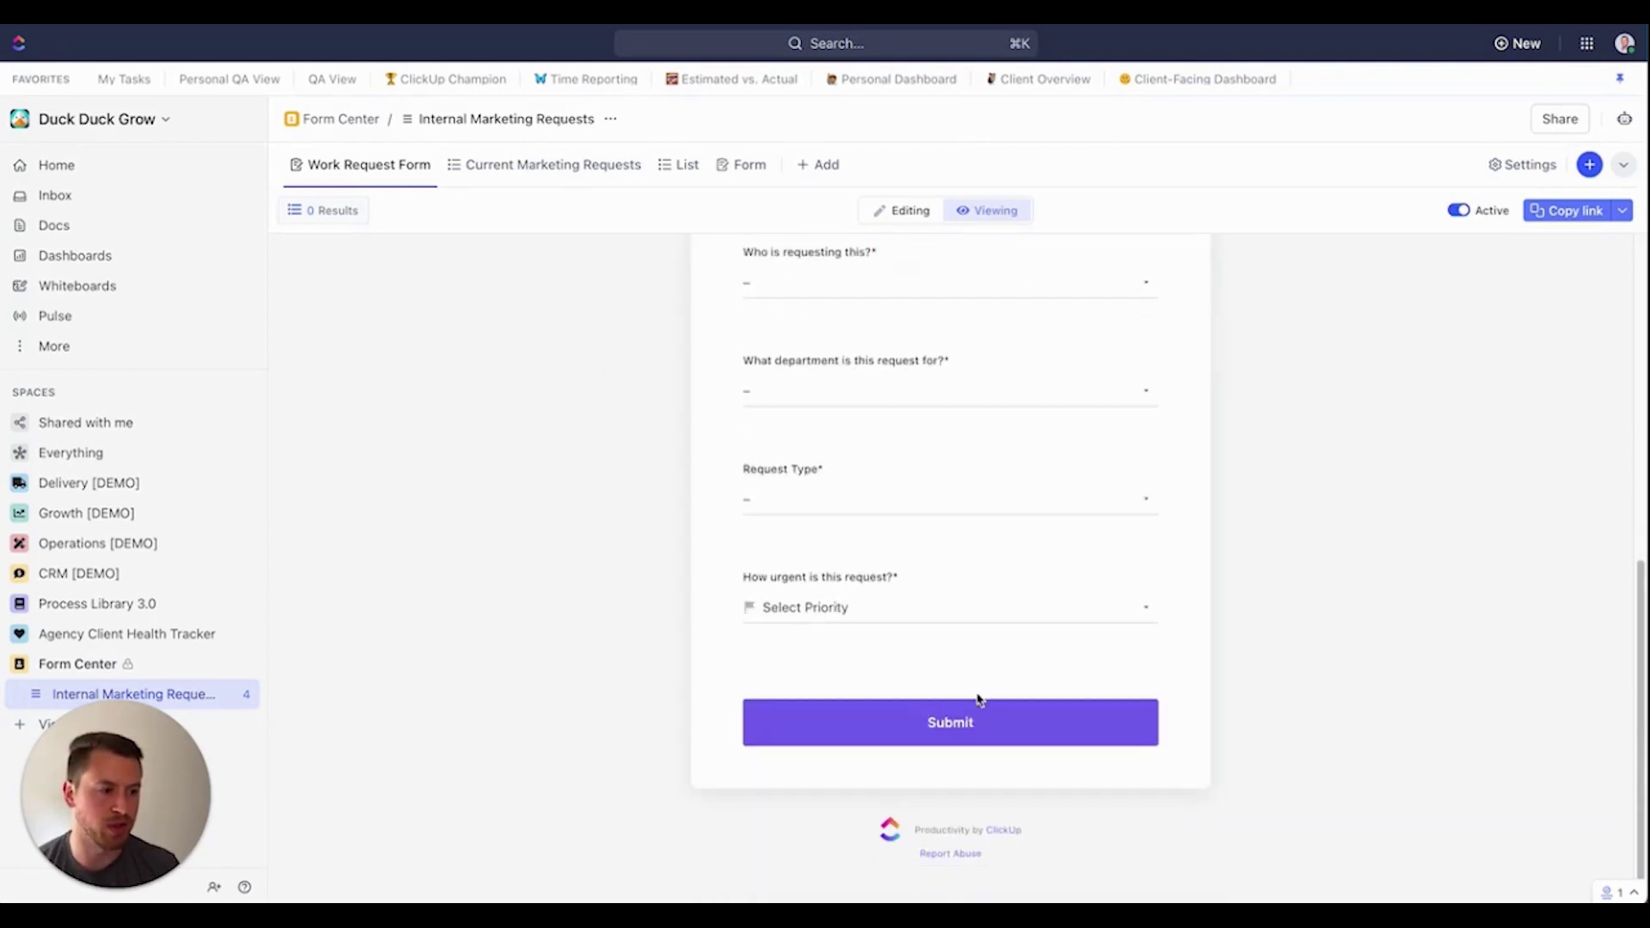
left_click(682, 175)
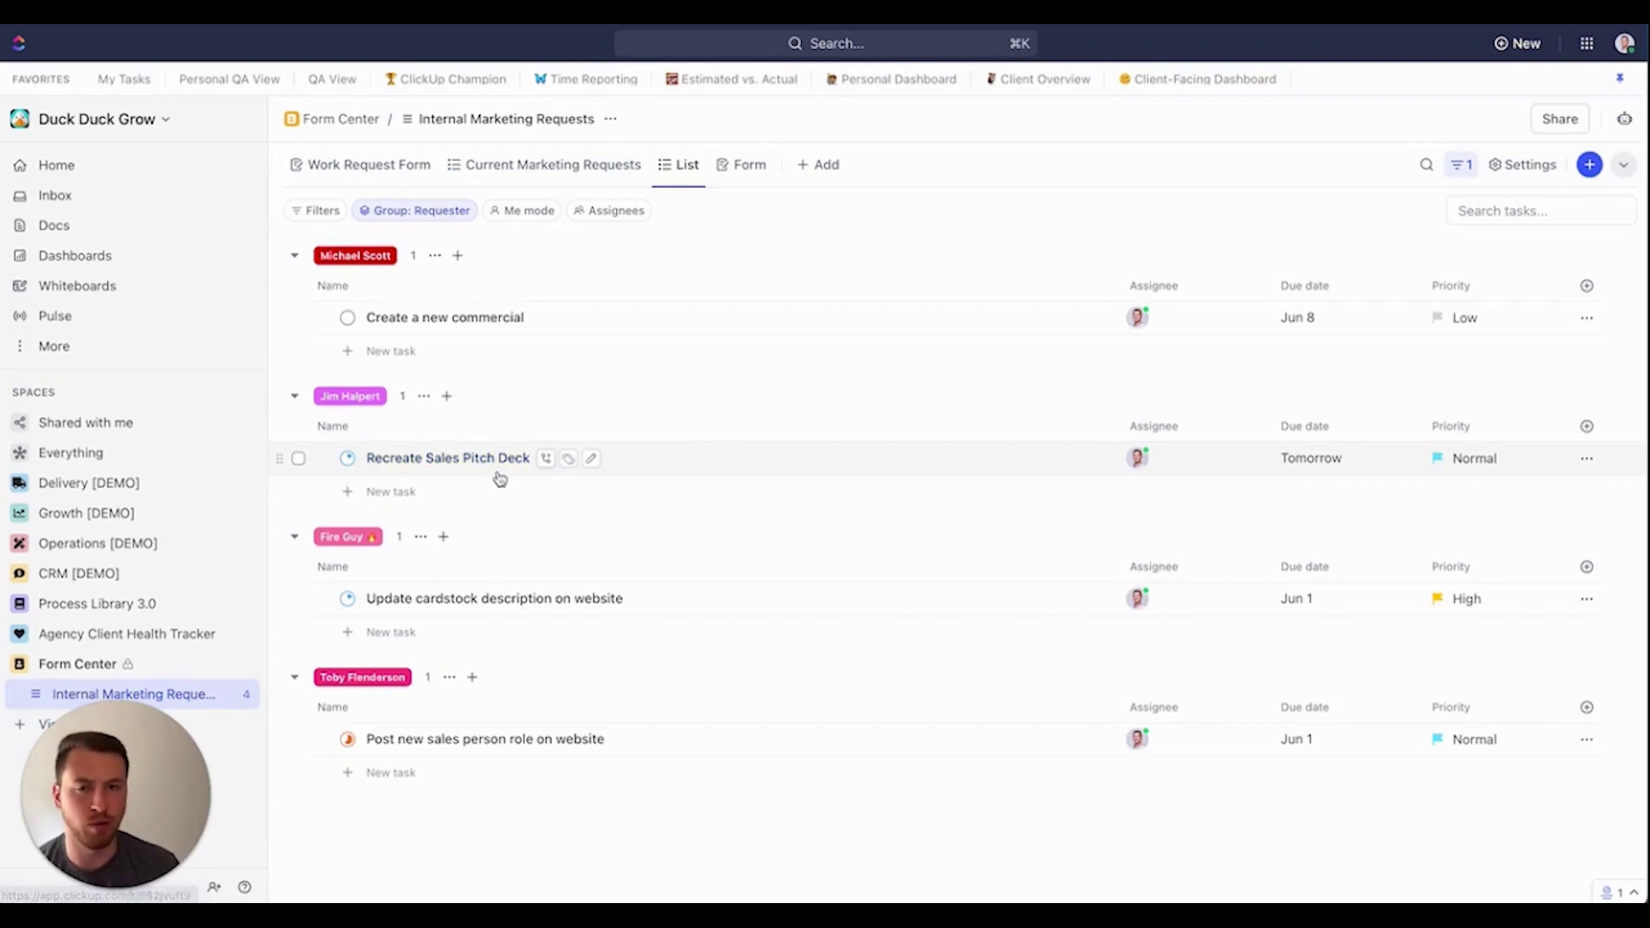
Back on the Work Request Form, leave the name and requester fields empty so they're flagged required
left_click(378, 168)
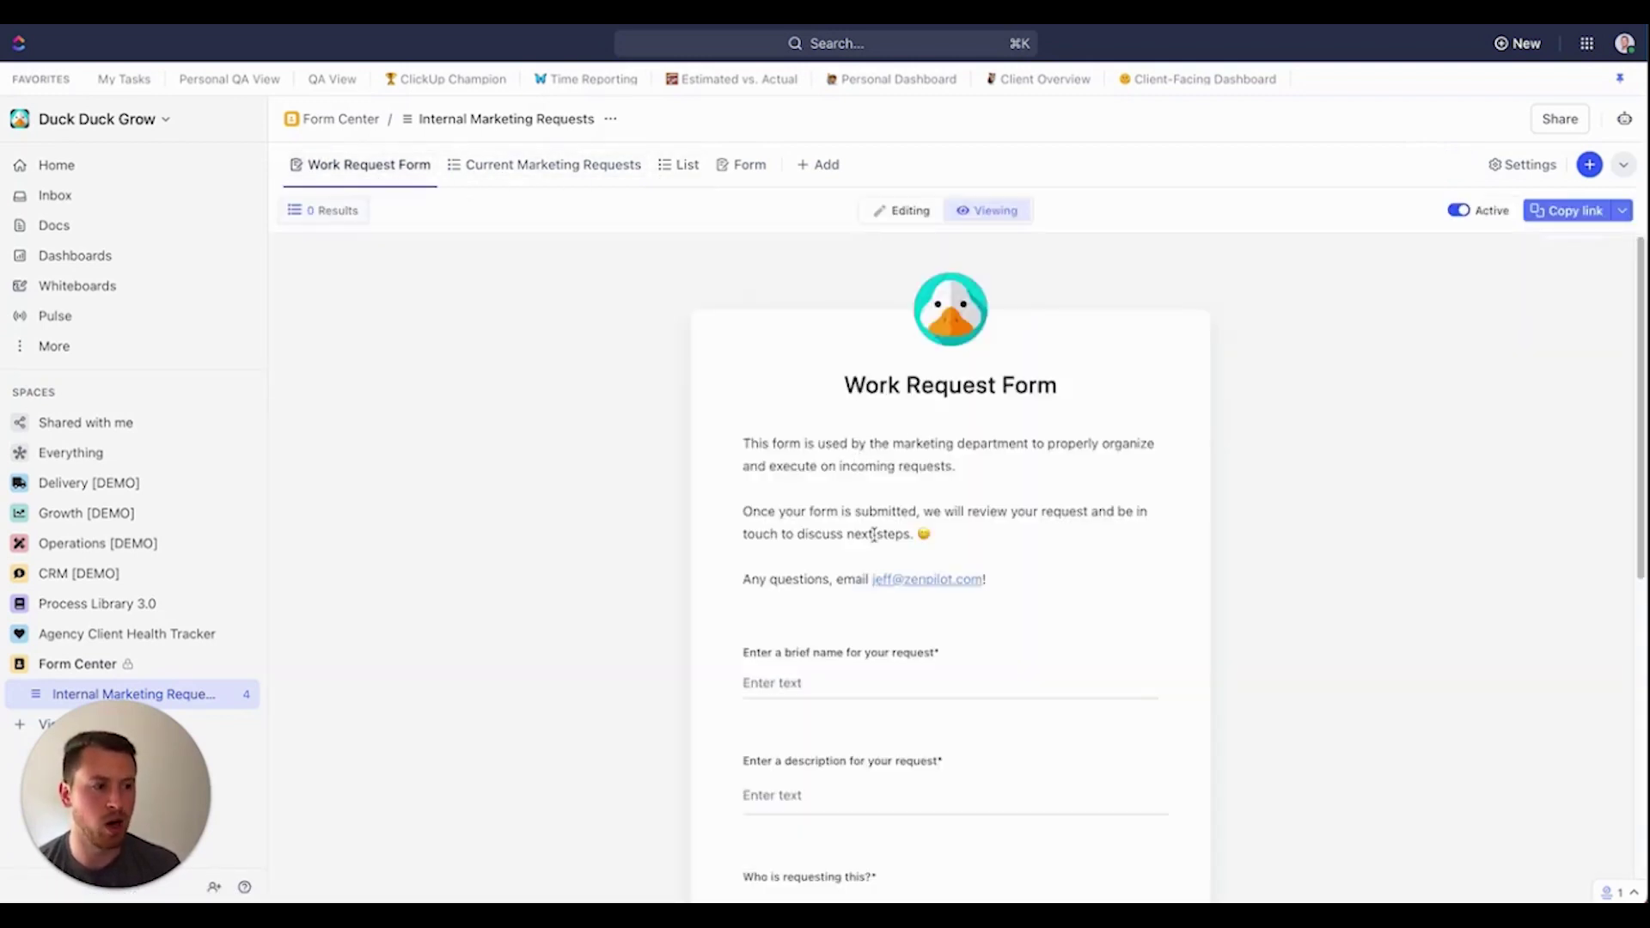
scroll(871, 529, "down", 3)
left_click(797, 495)
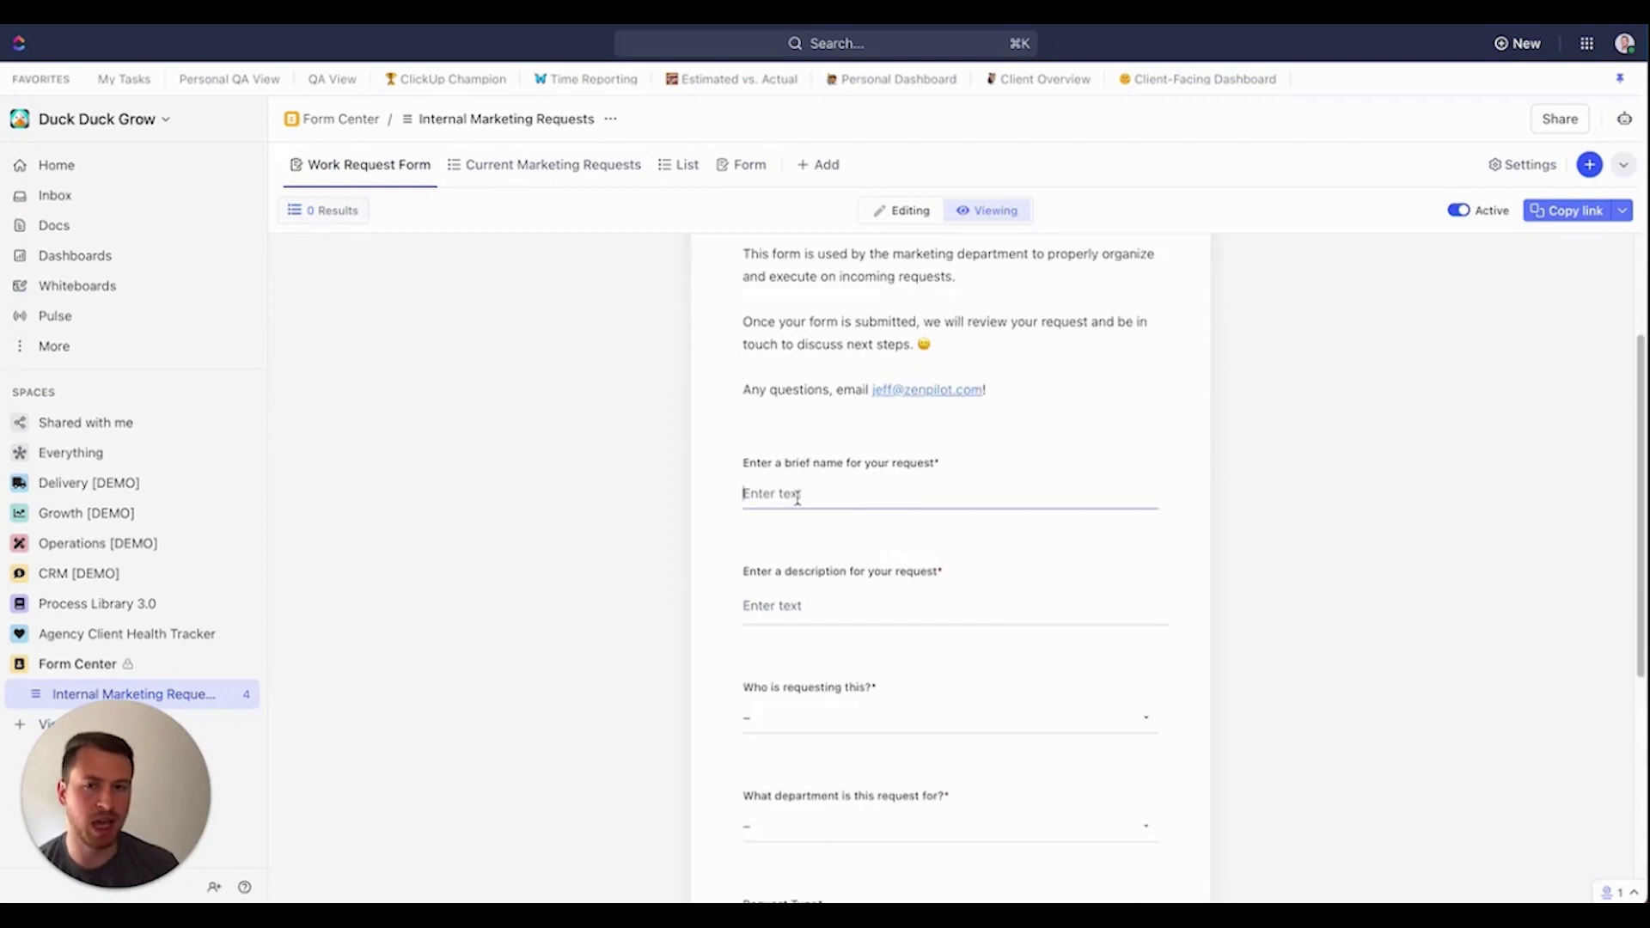
left_click(812, 719)
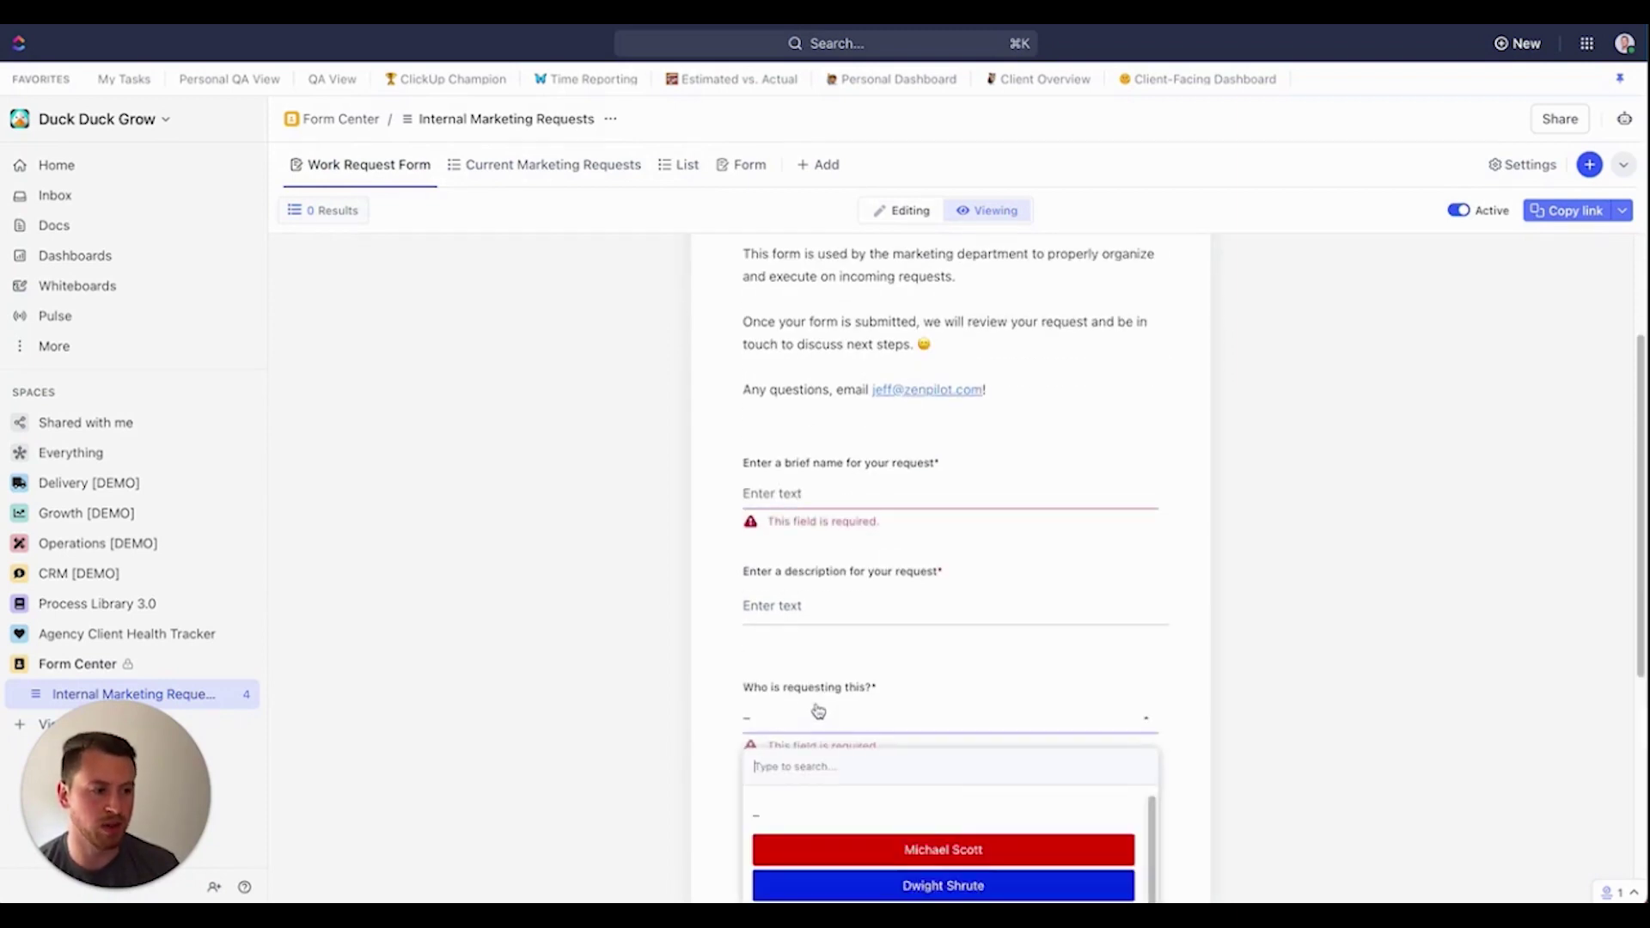
scroll(660, 615, "down", 1)
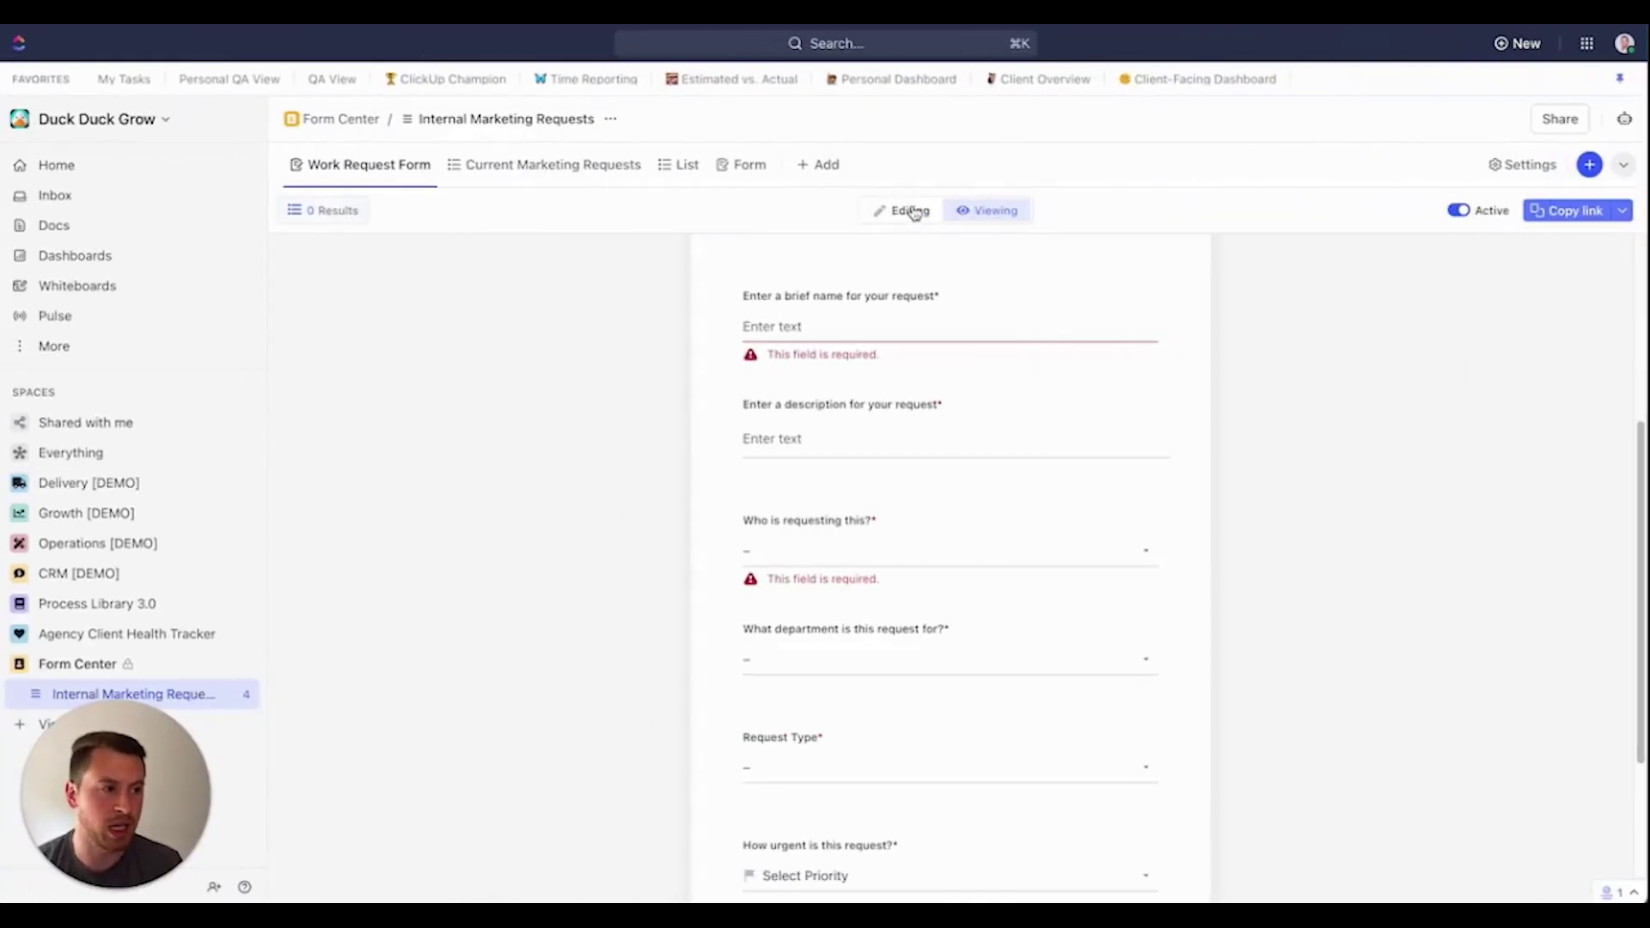
Switch the Work Request Form to Editing and select its title and description text
left_click(908, 212)
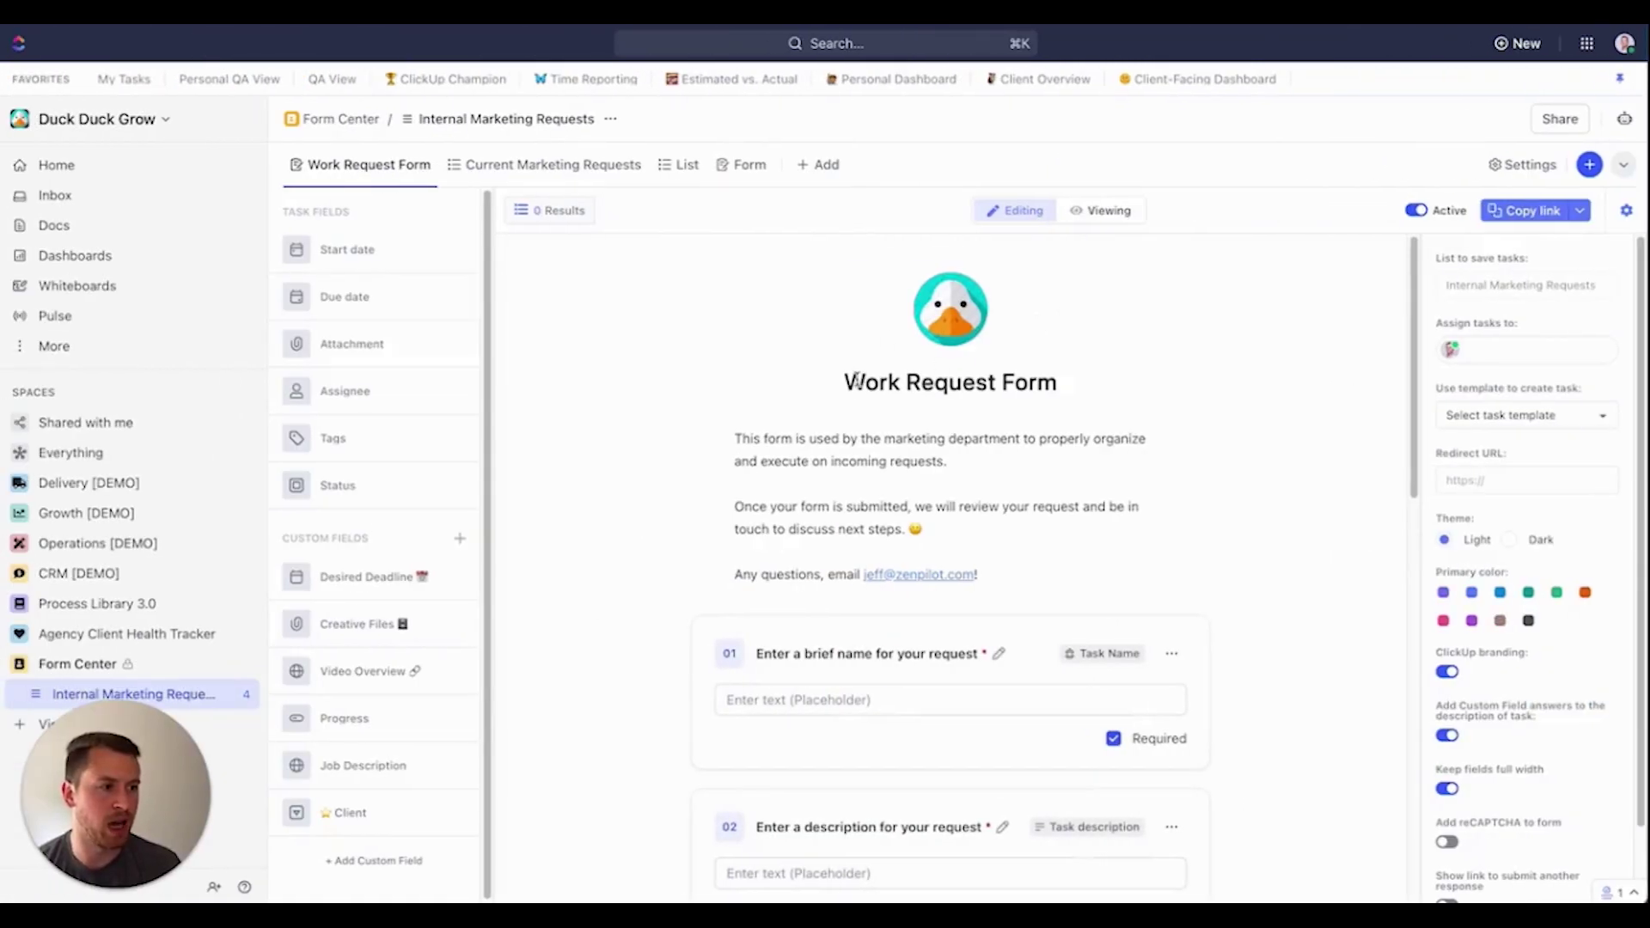
left_click_drag(854, 381, 1080, 381)
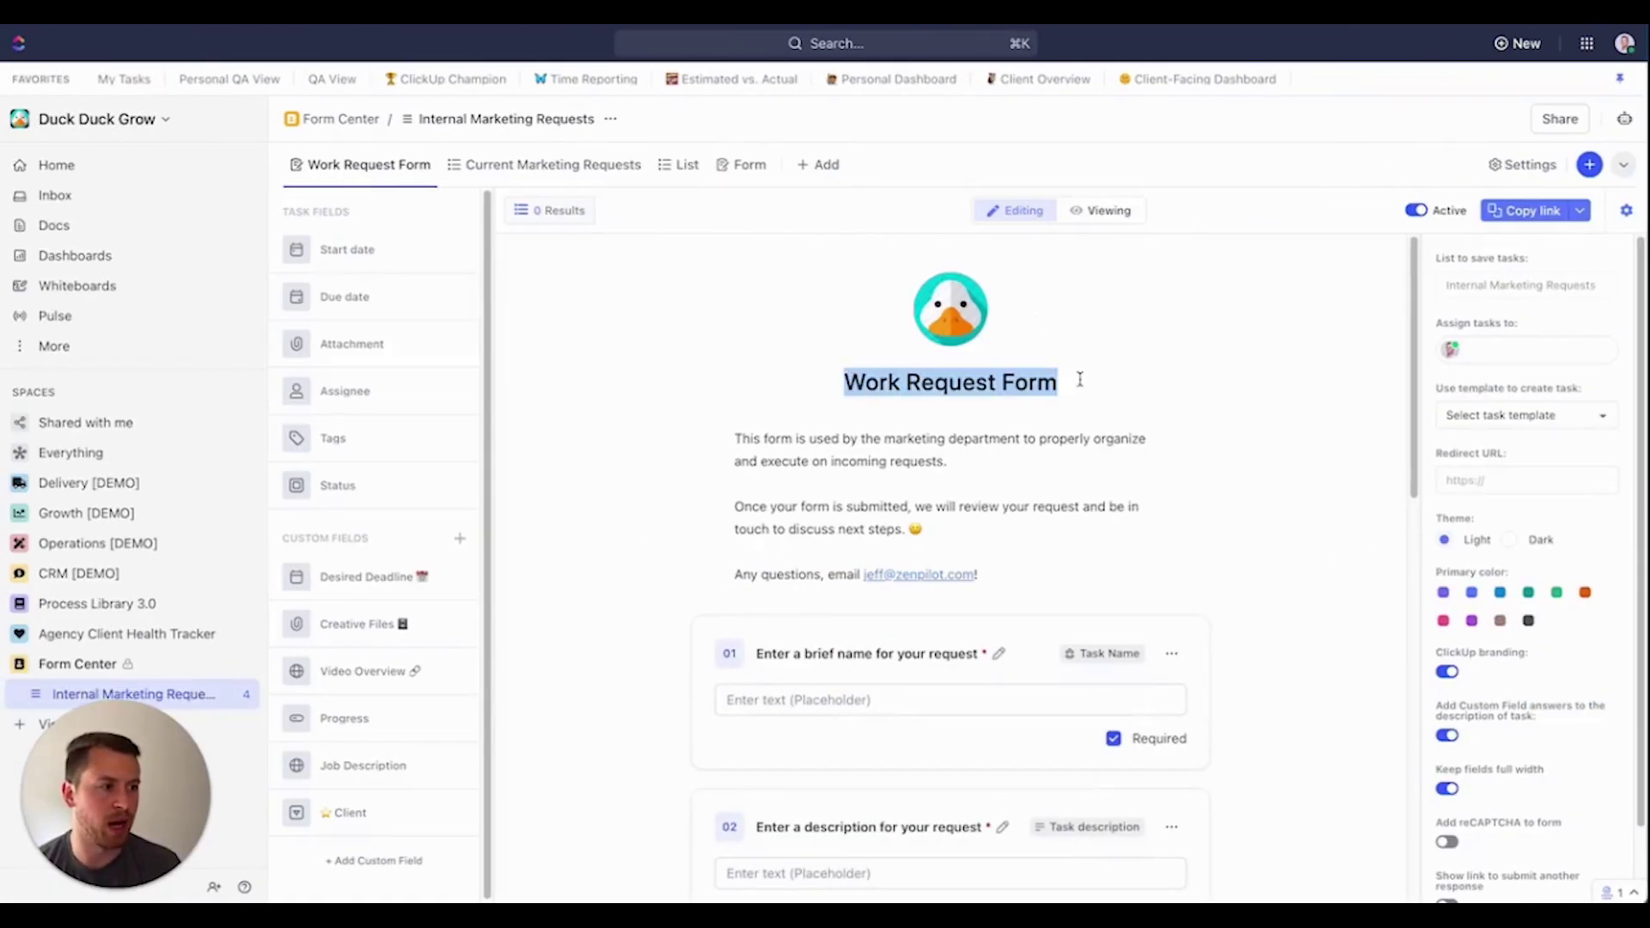
left_click(941, 438)
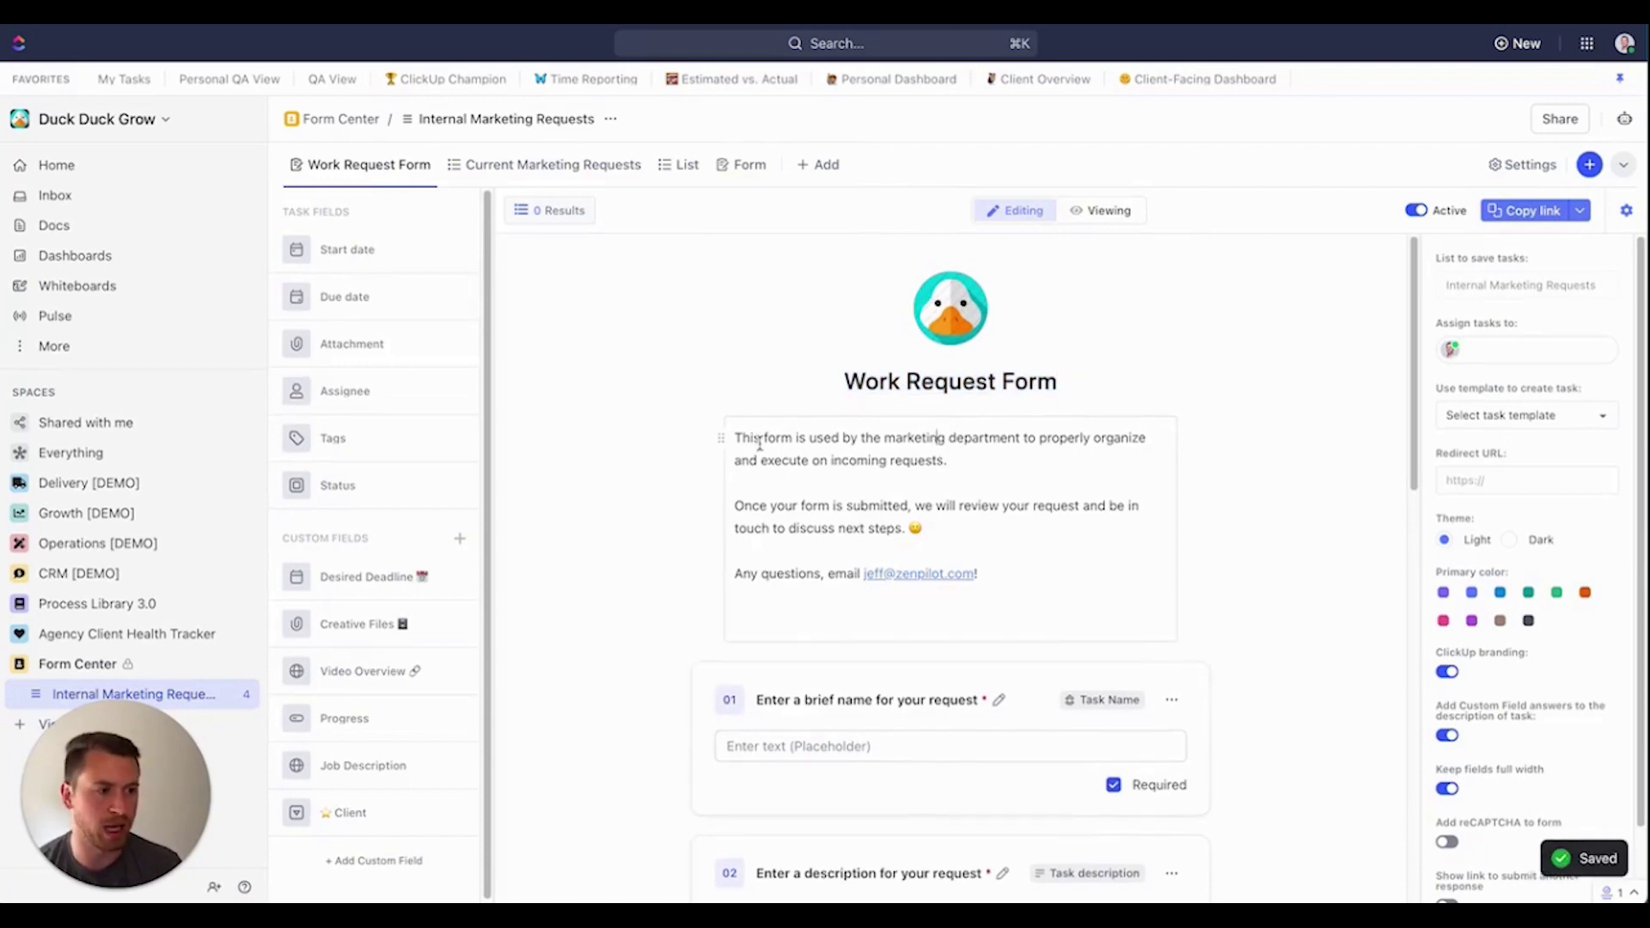
Drag question 01 (the request name) to show the questions can be reordered
scroll(753, 439, "down", 1)
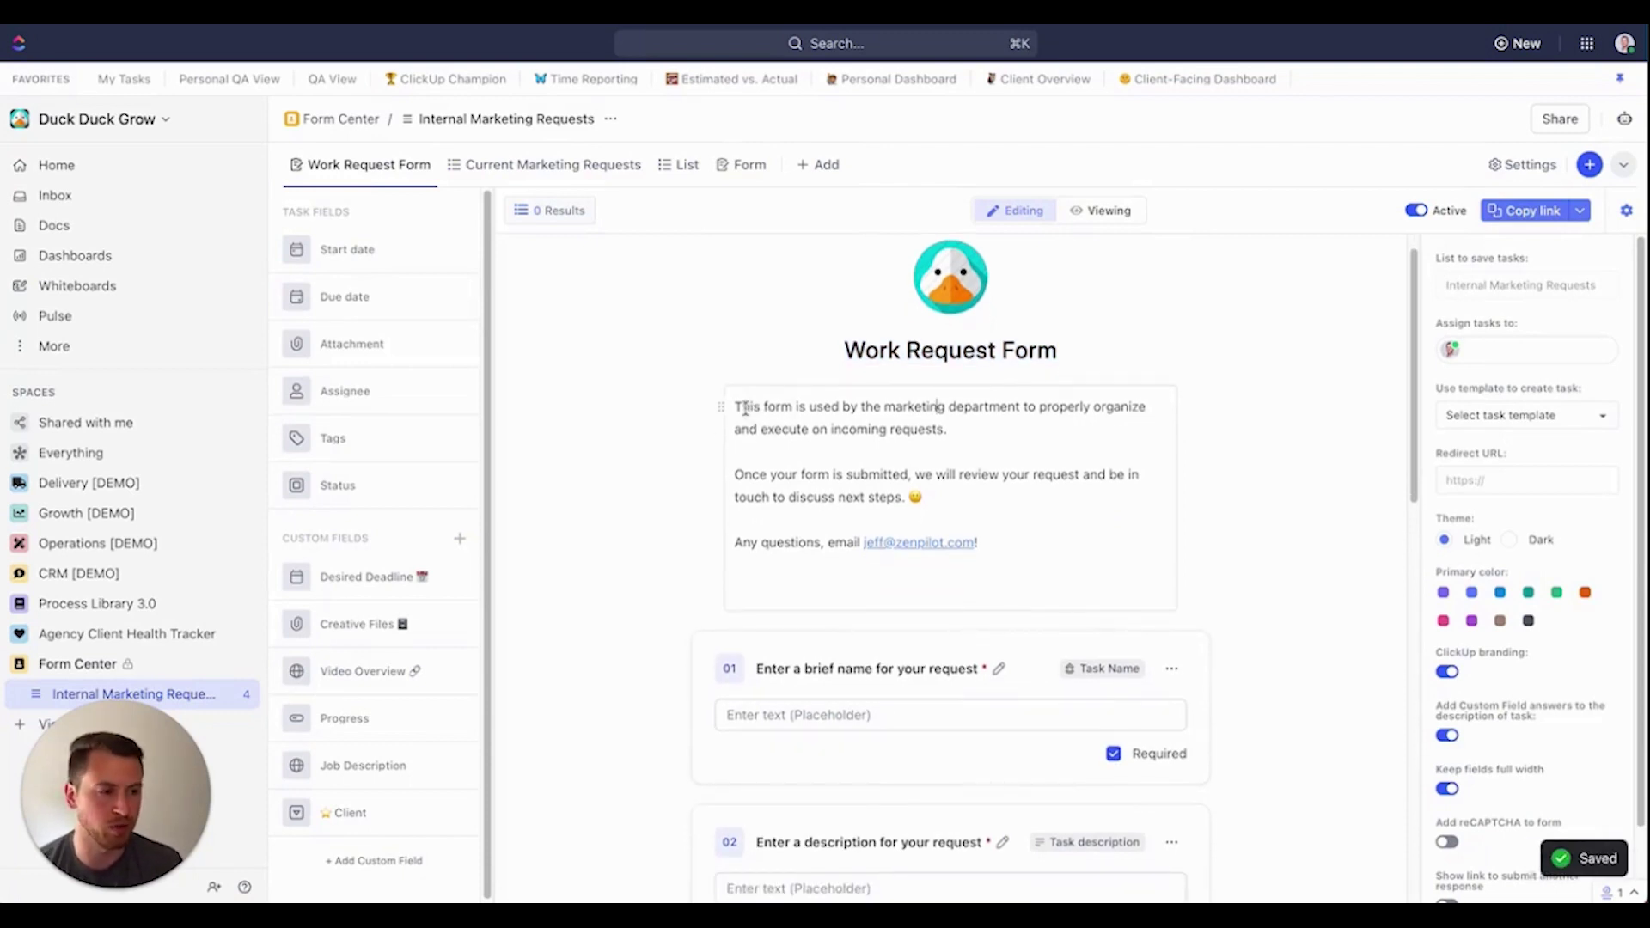
scroll(870, 488, "down", 4)
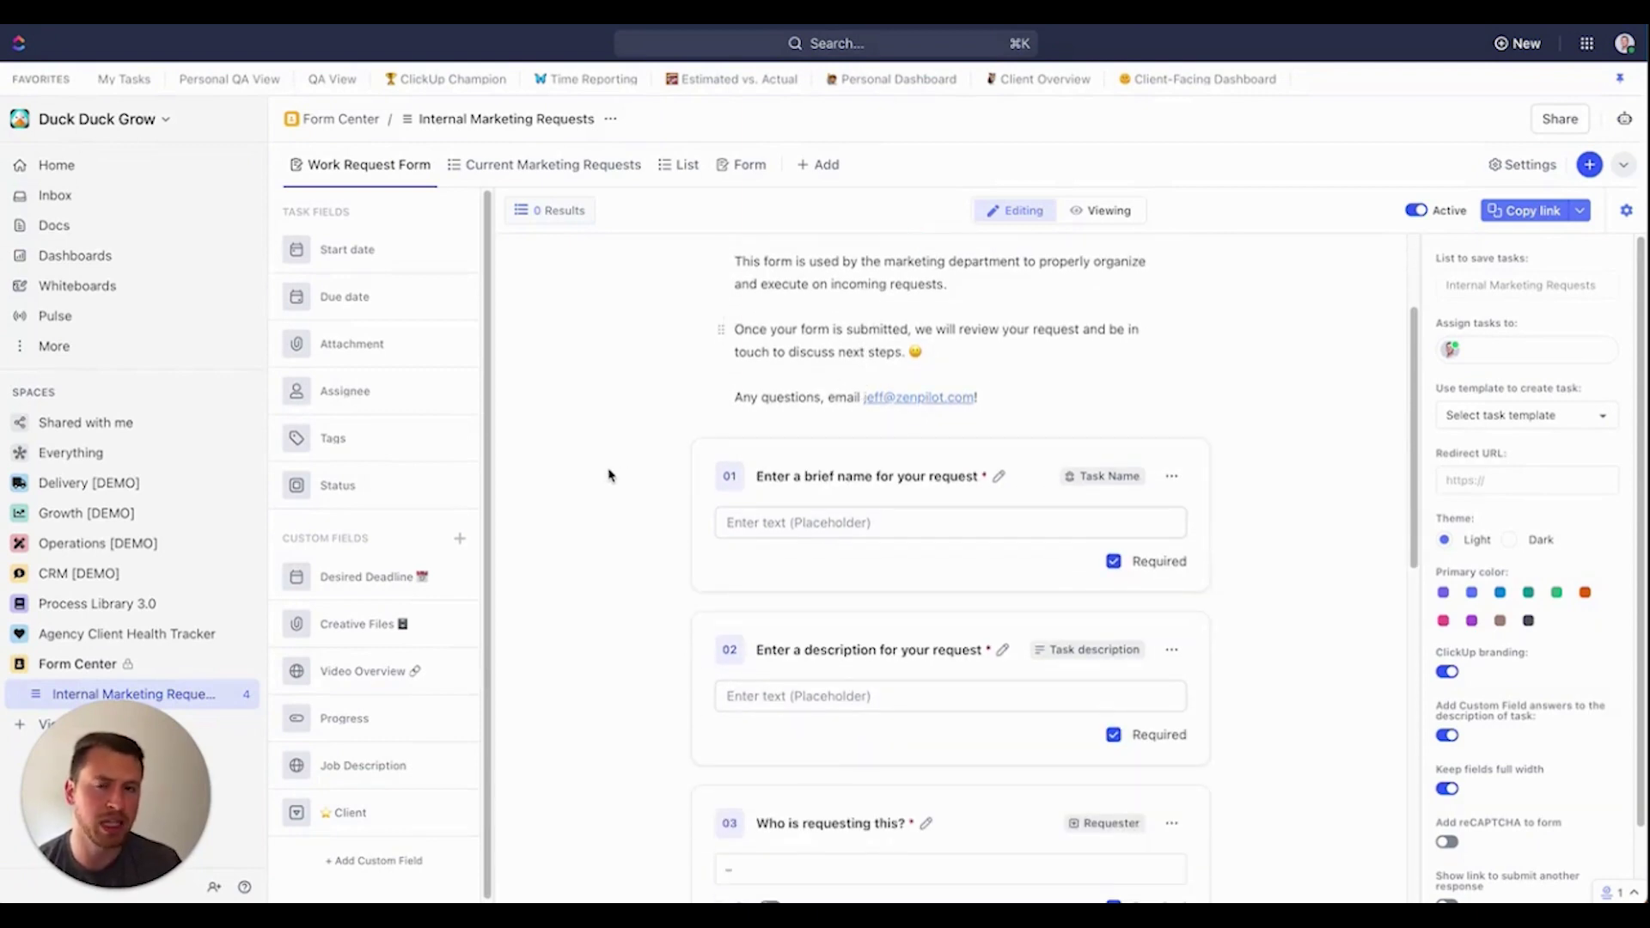
scroll(614, 478, "down", 1)
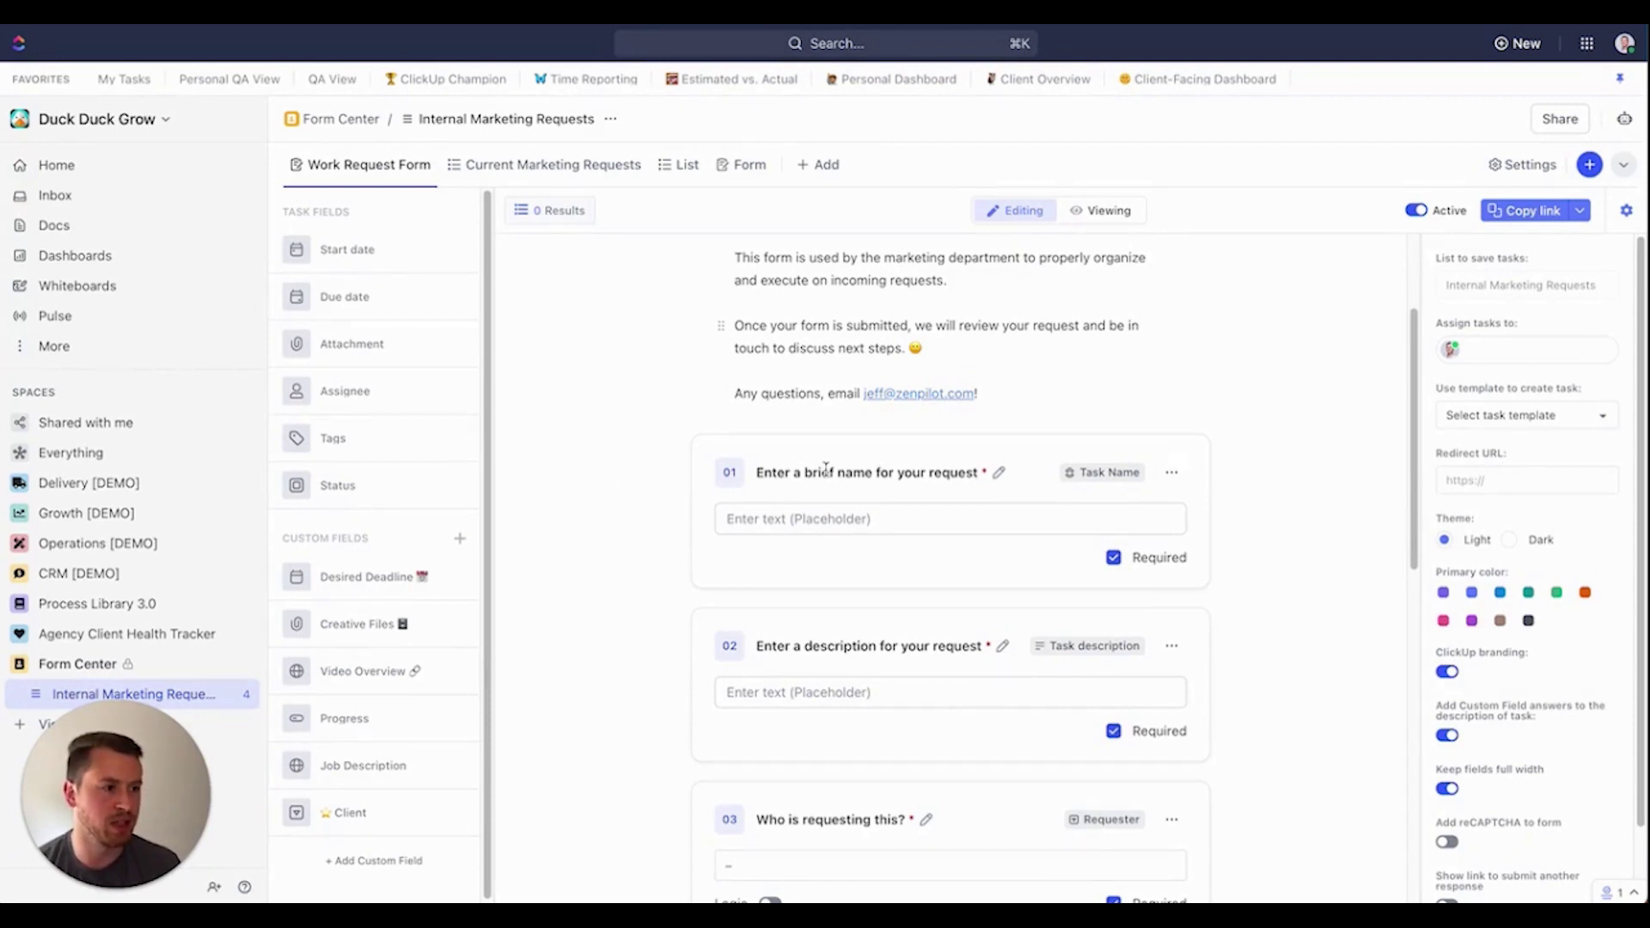
left_click_drag(772, 470, 1005, 484)
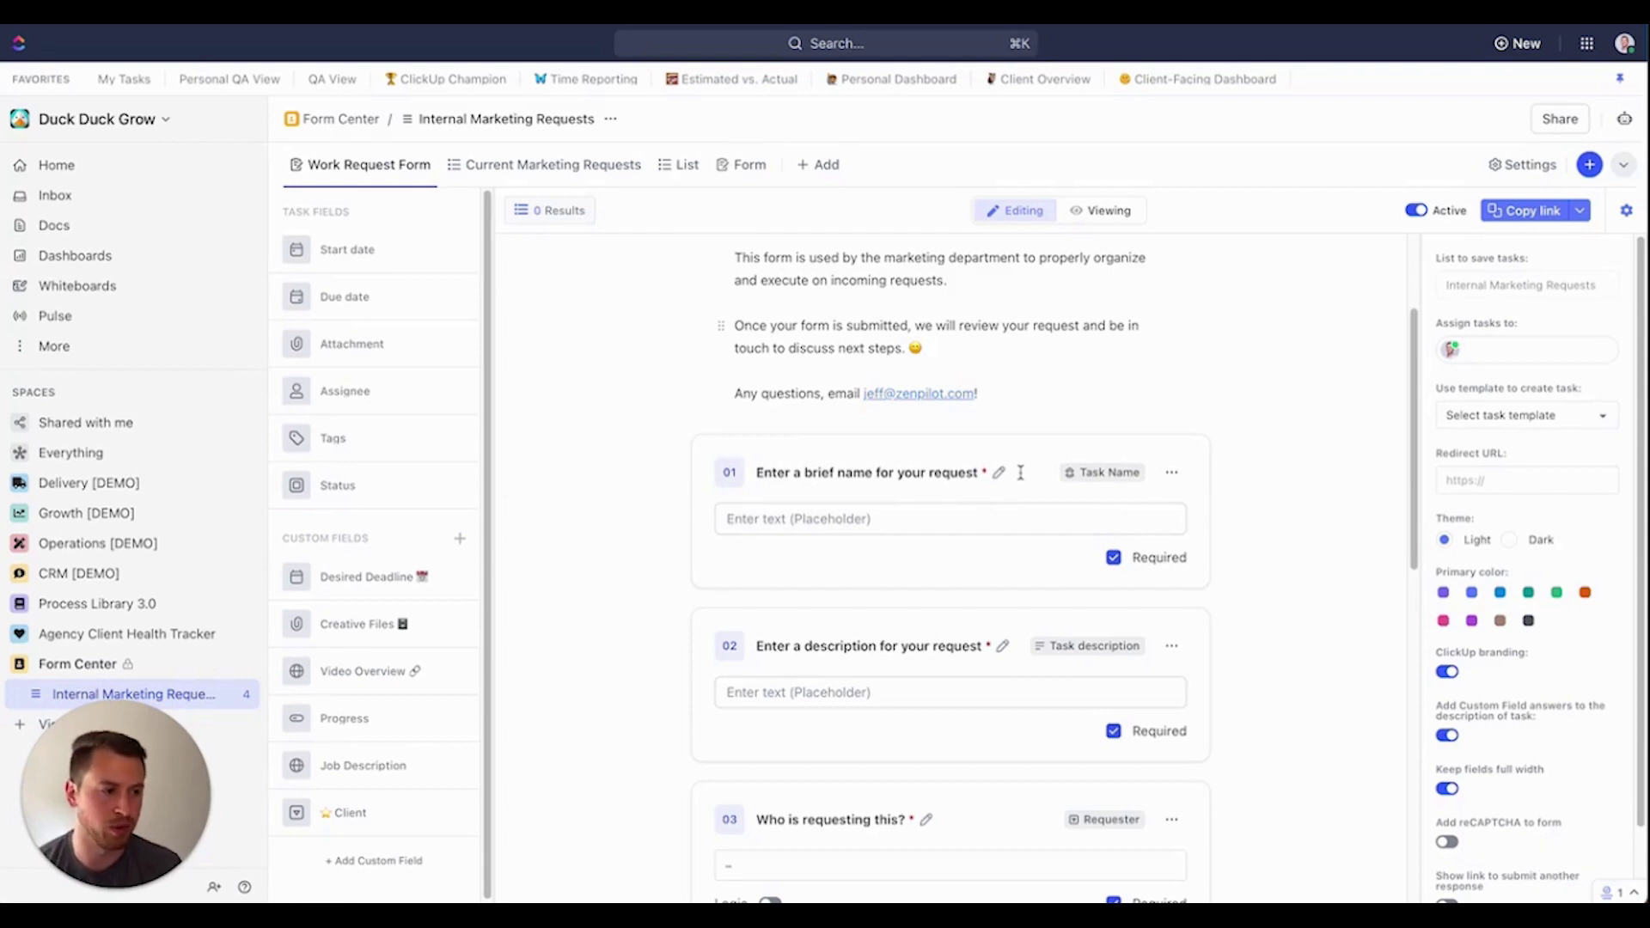
scroll(894, 525, "down", 1)
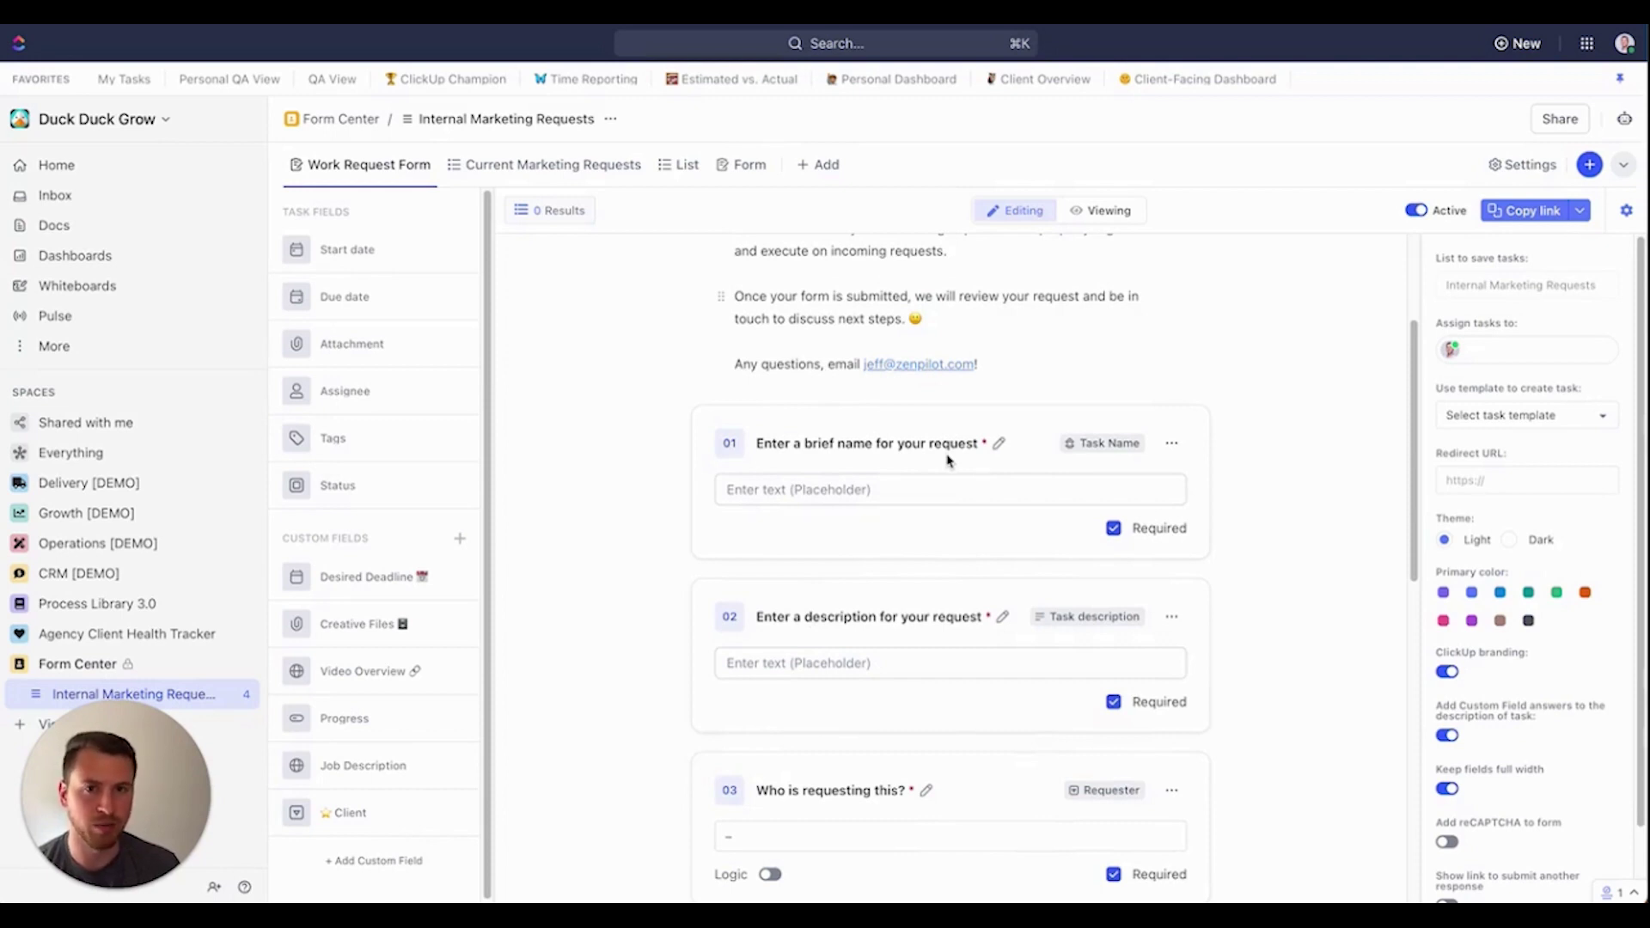
left_click(1173, 444)
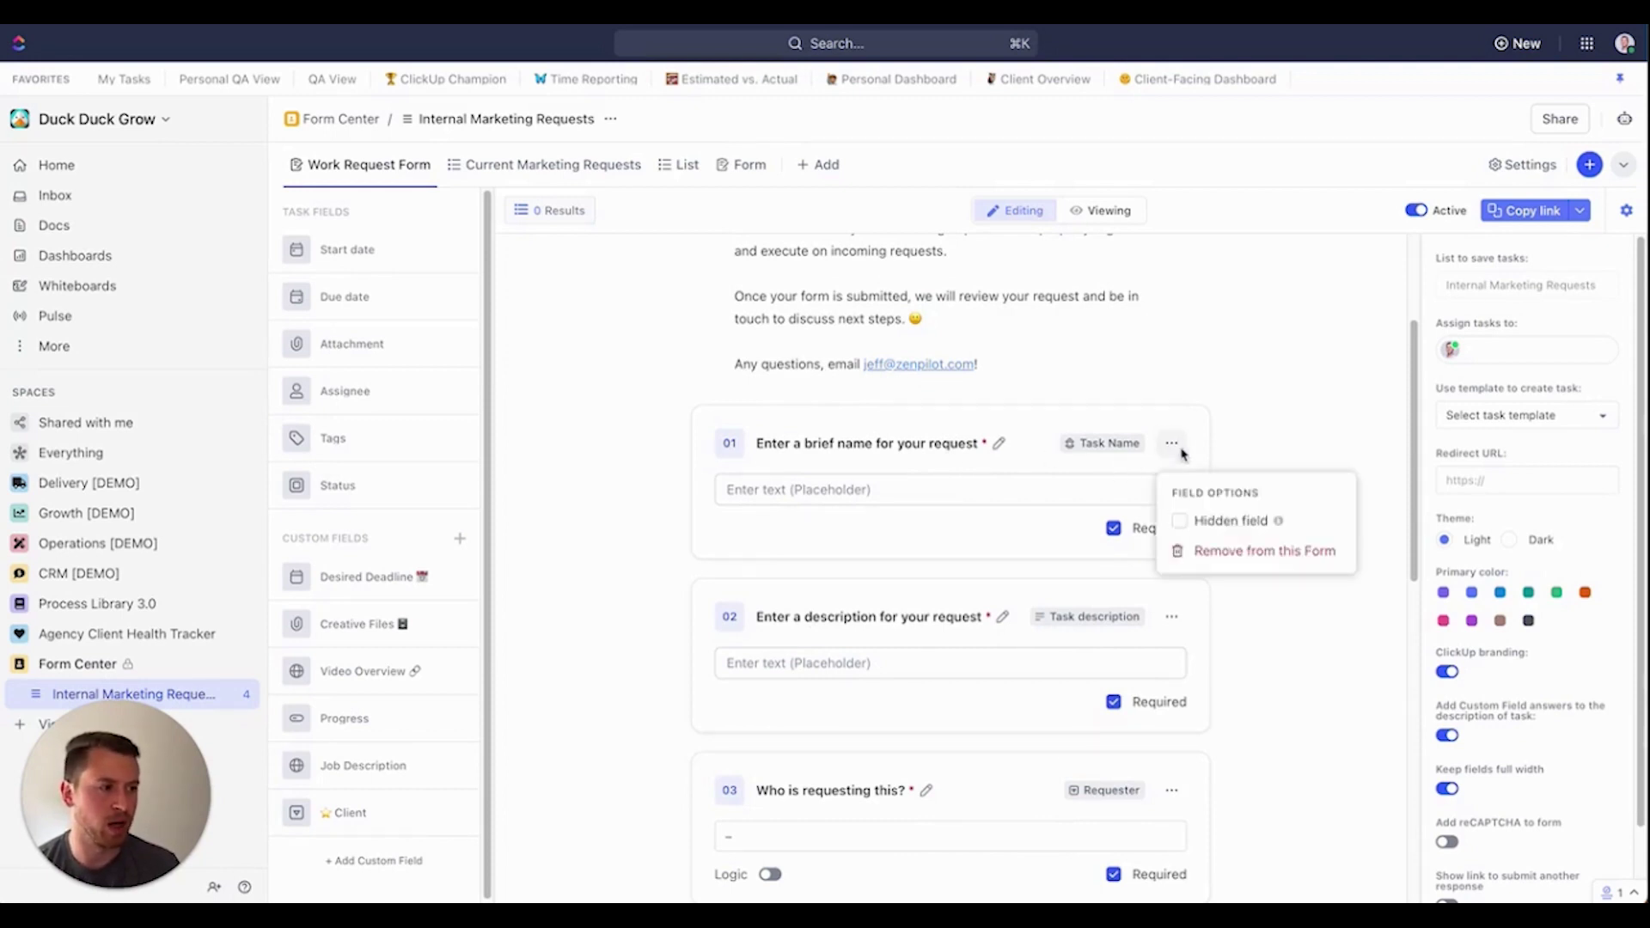
left_click(1296, 404)
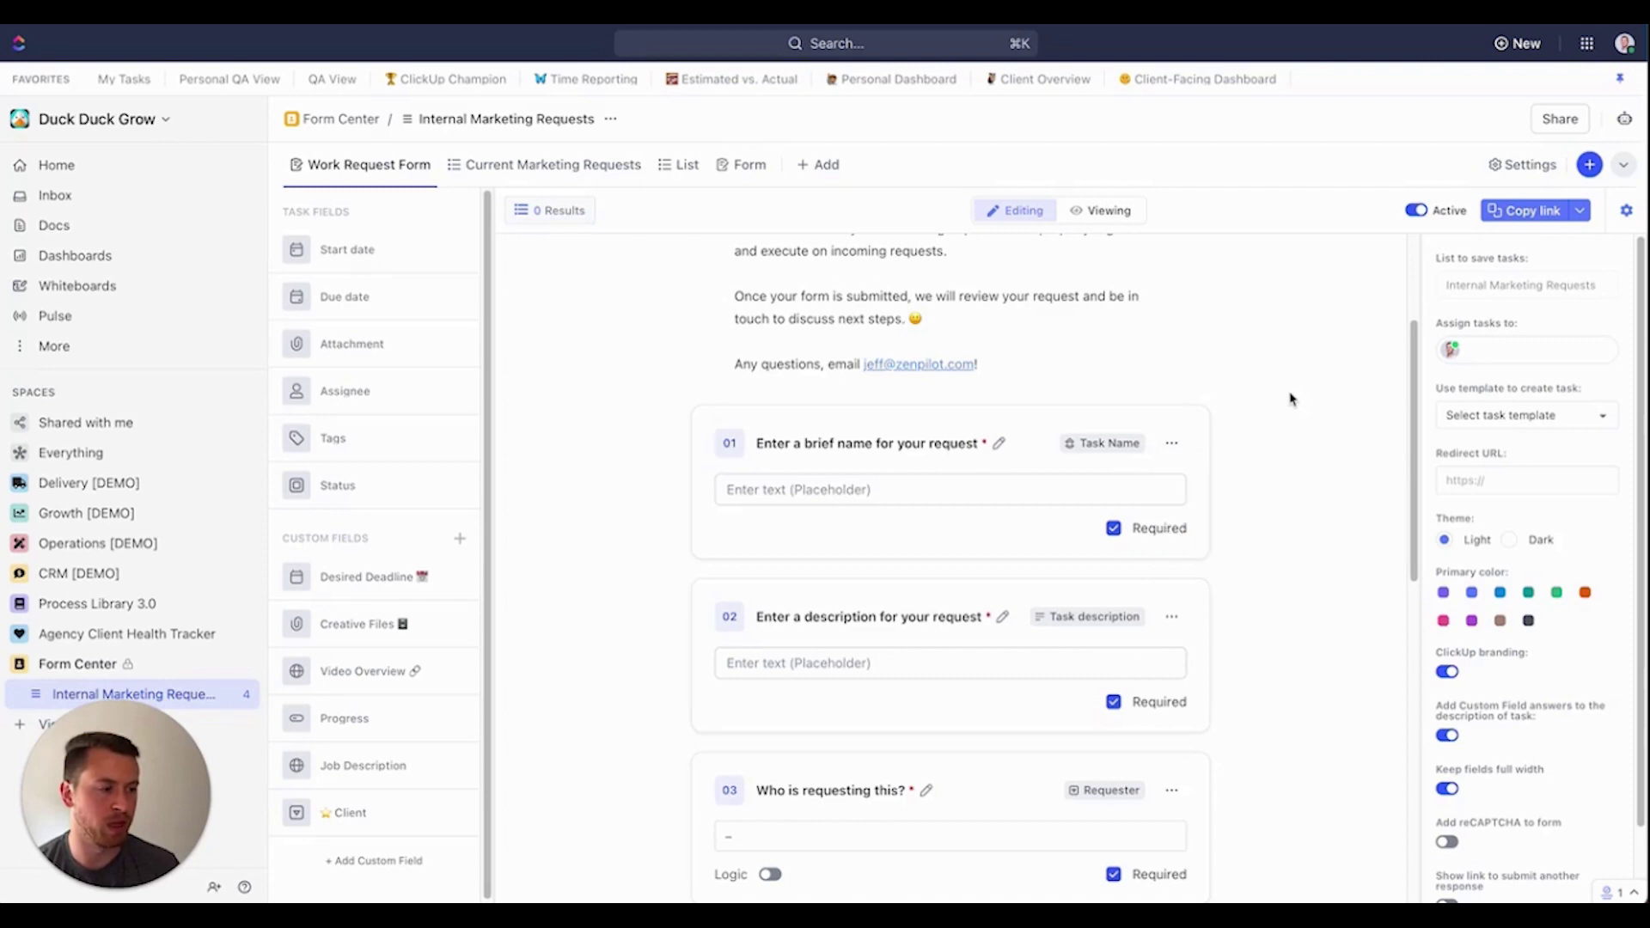
left_click_drag(455, 256, 859, 558)
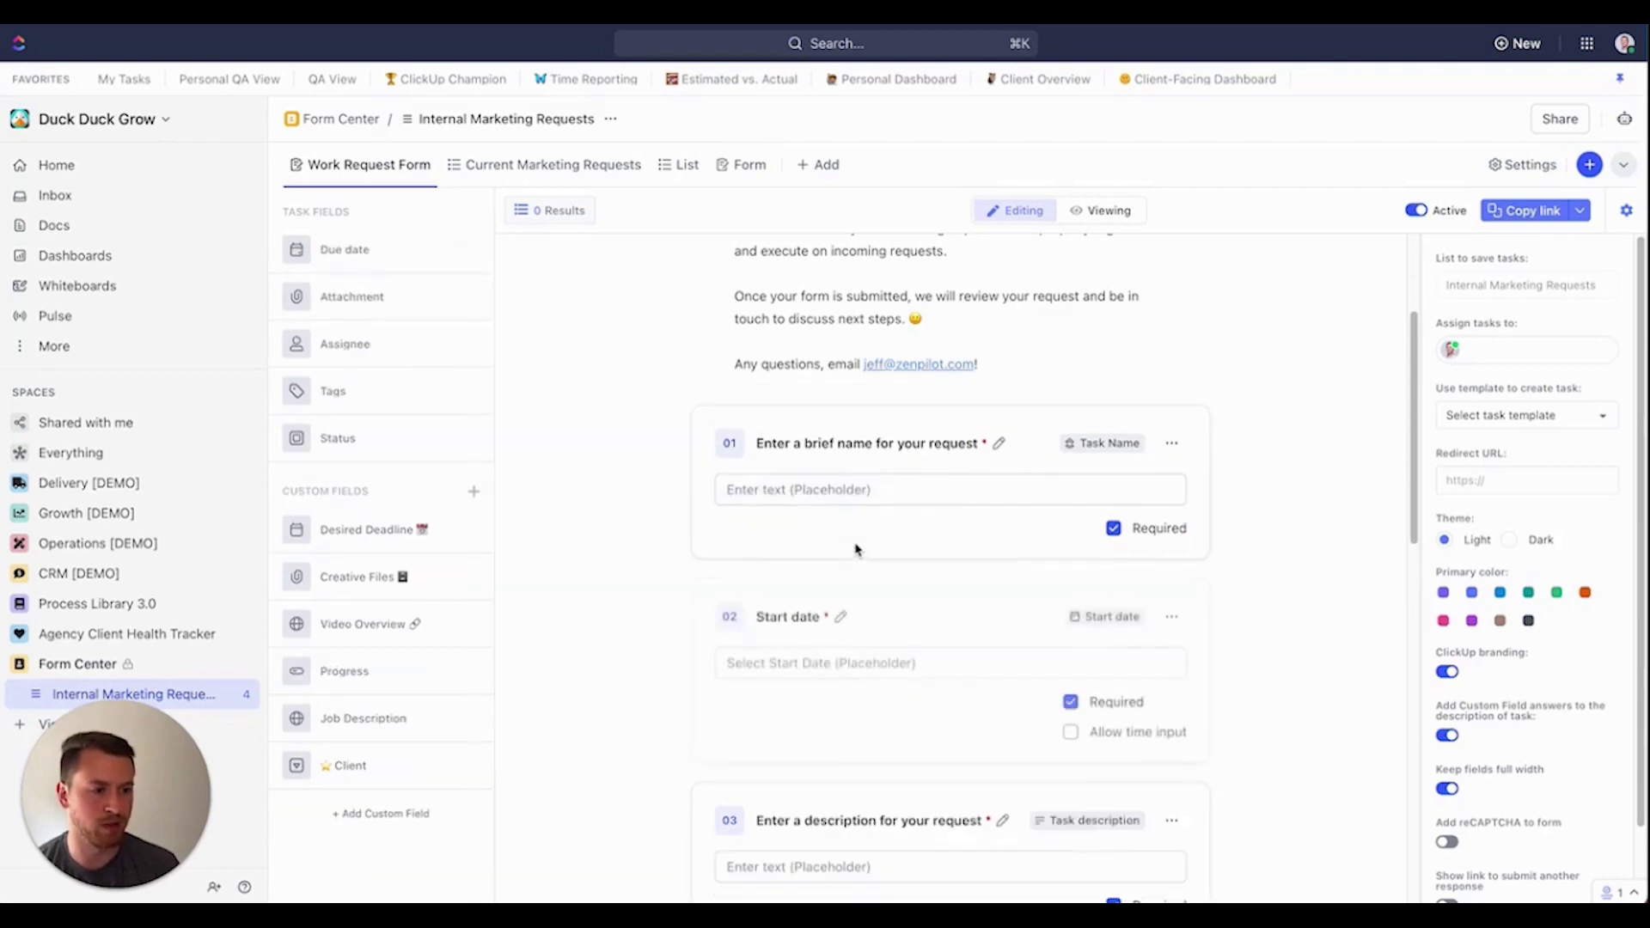
left_click(756, 617)
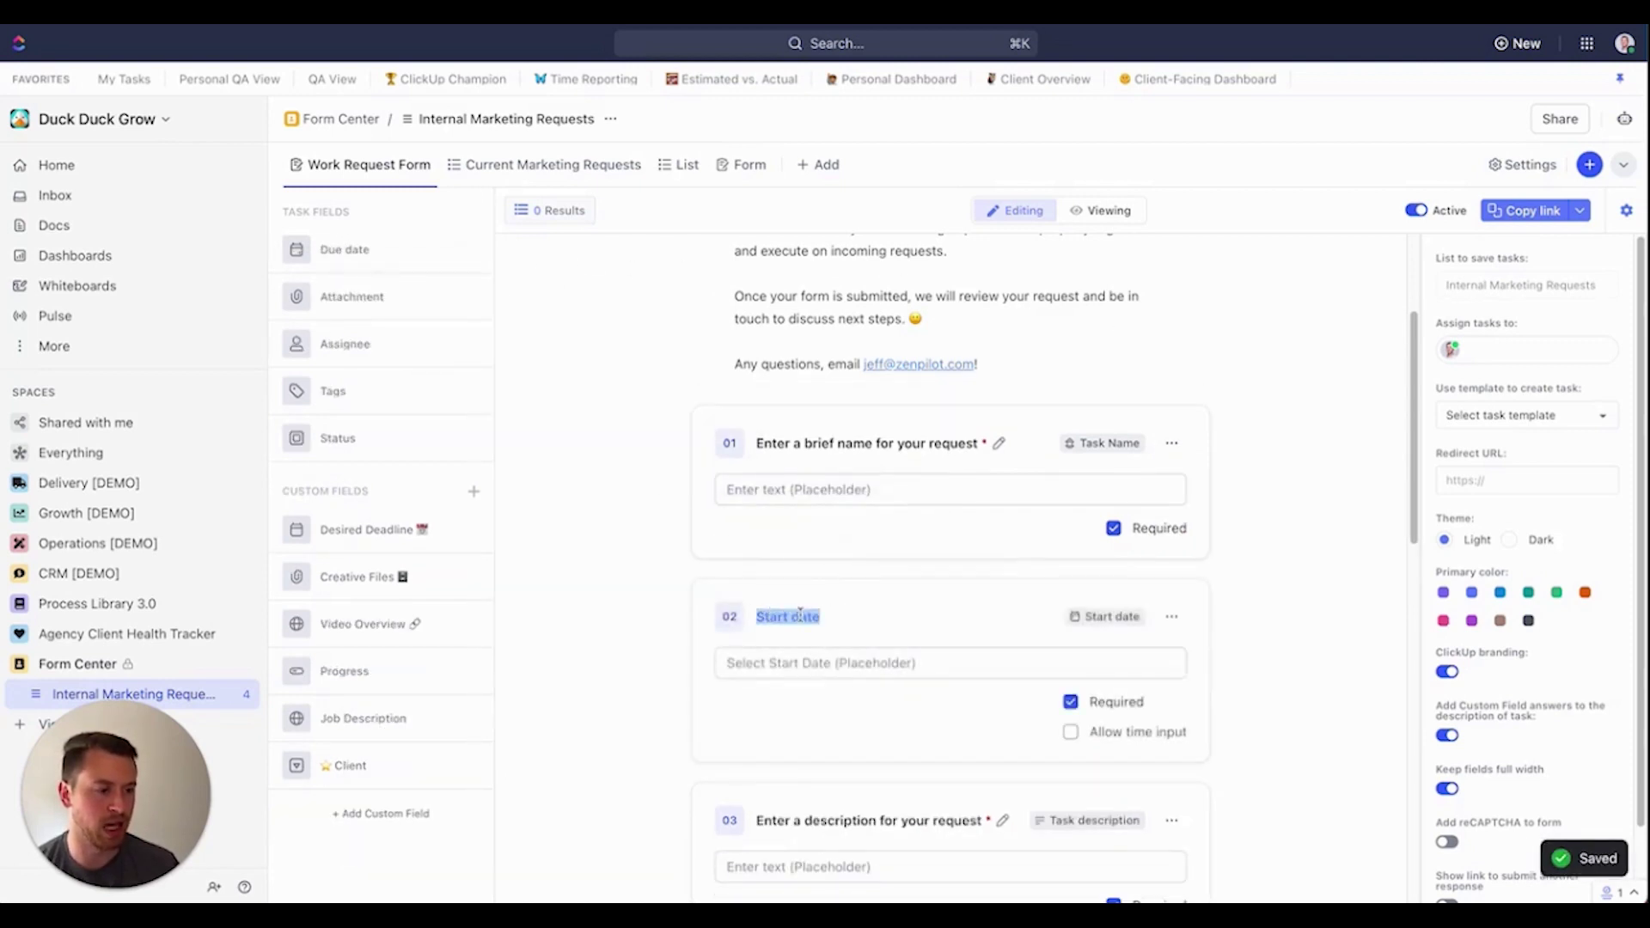
left_click(1166, 617)
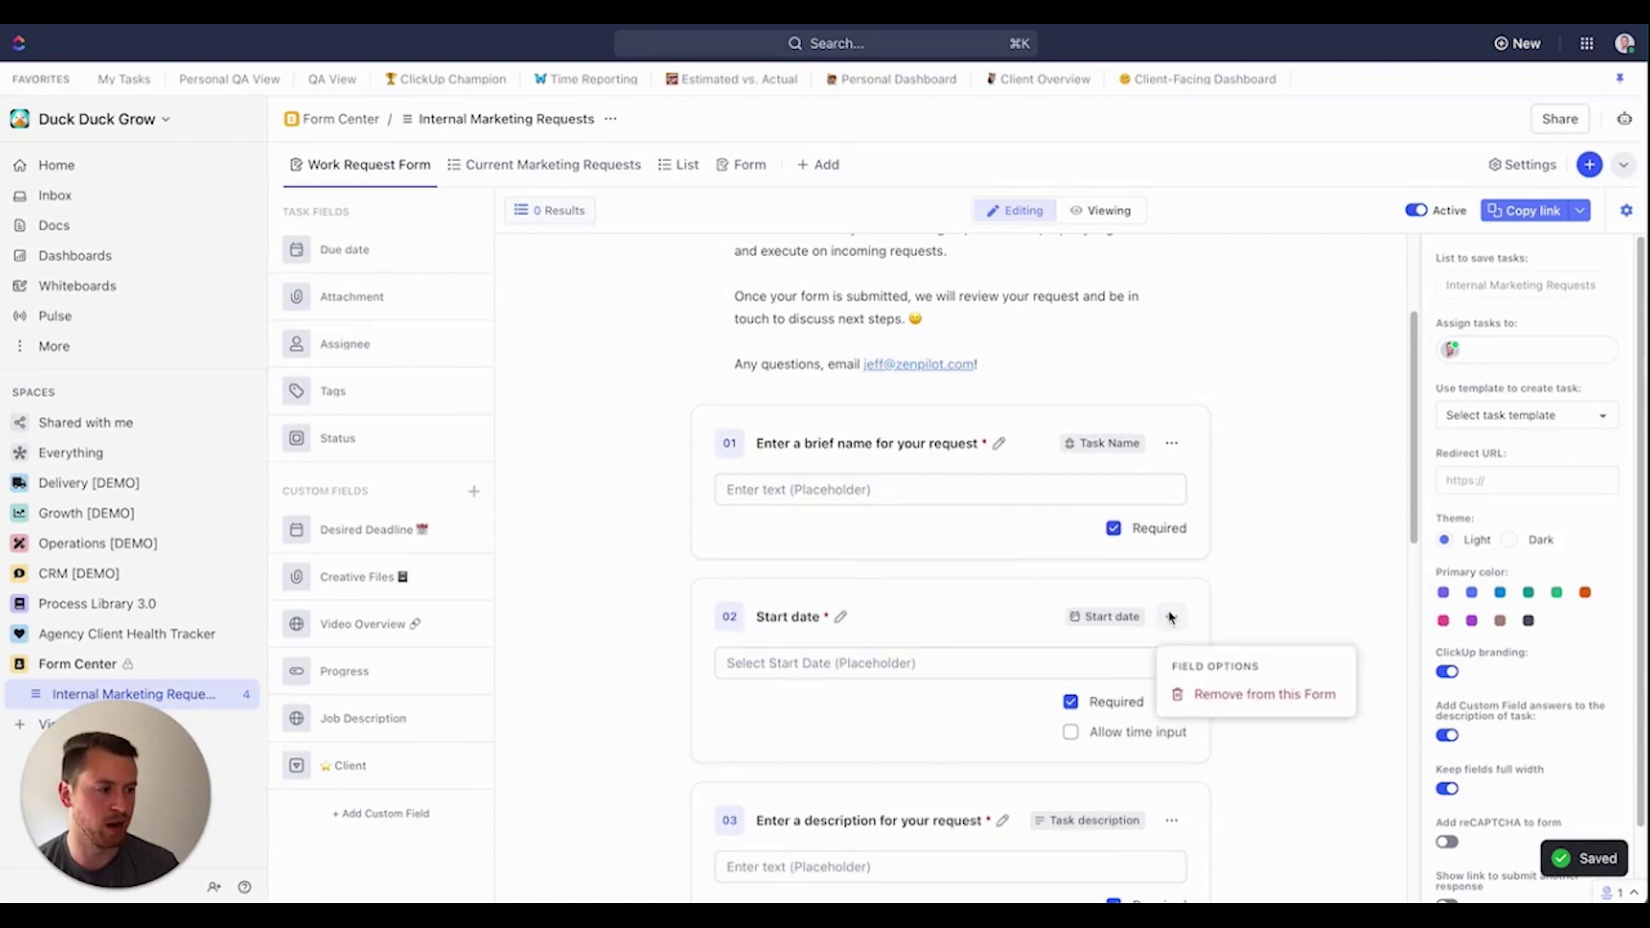
left_click(1235, 692)
left_click_drag(316, 274, 350, 265)
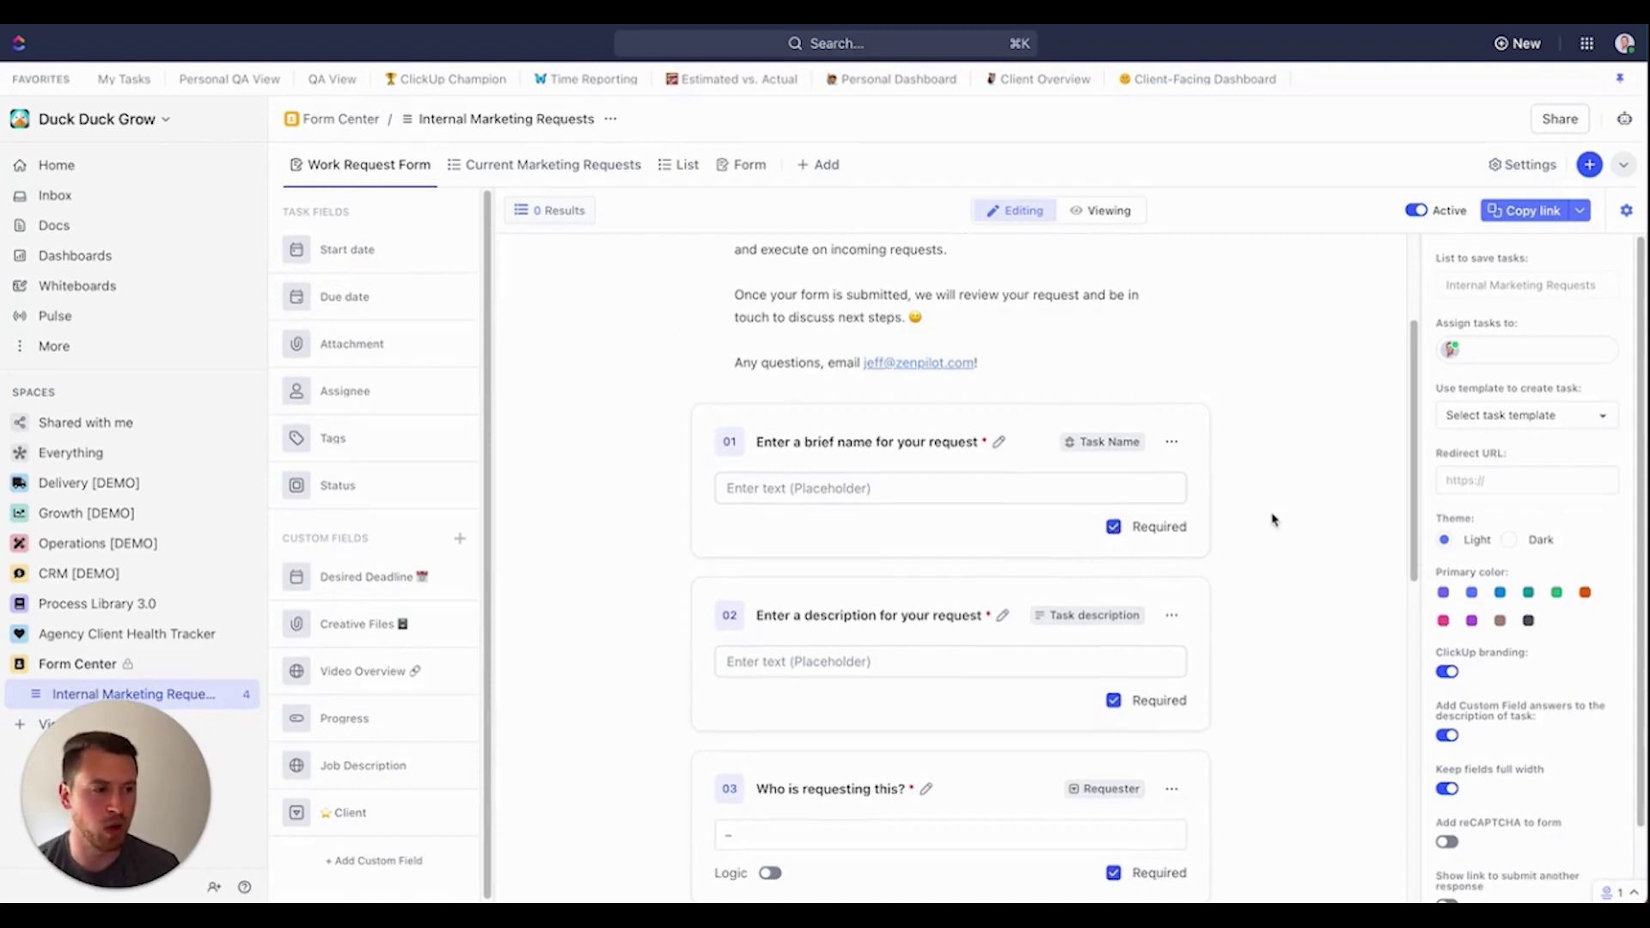
scroll(1276, 518, "down", 2)
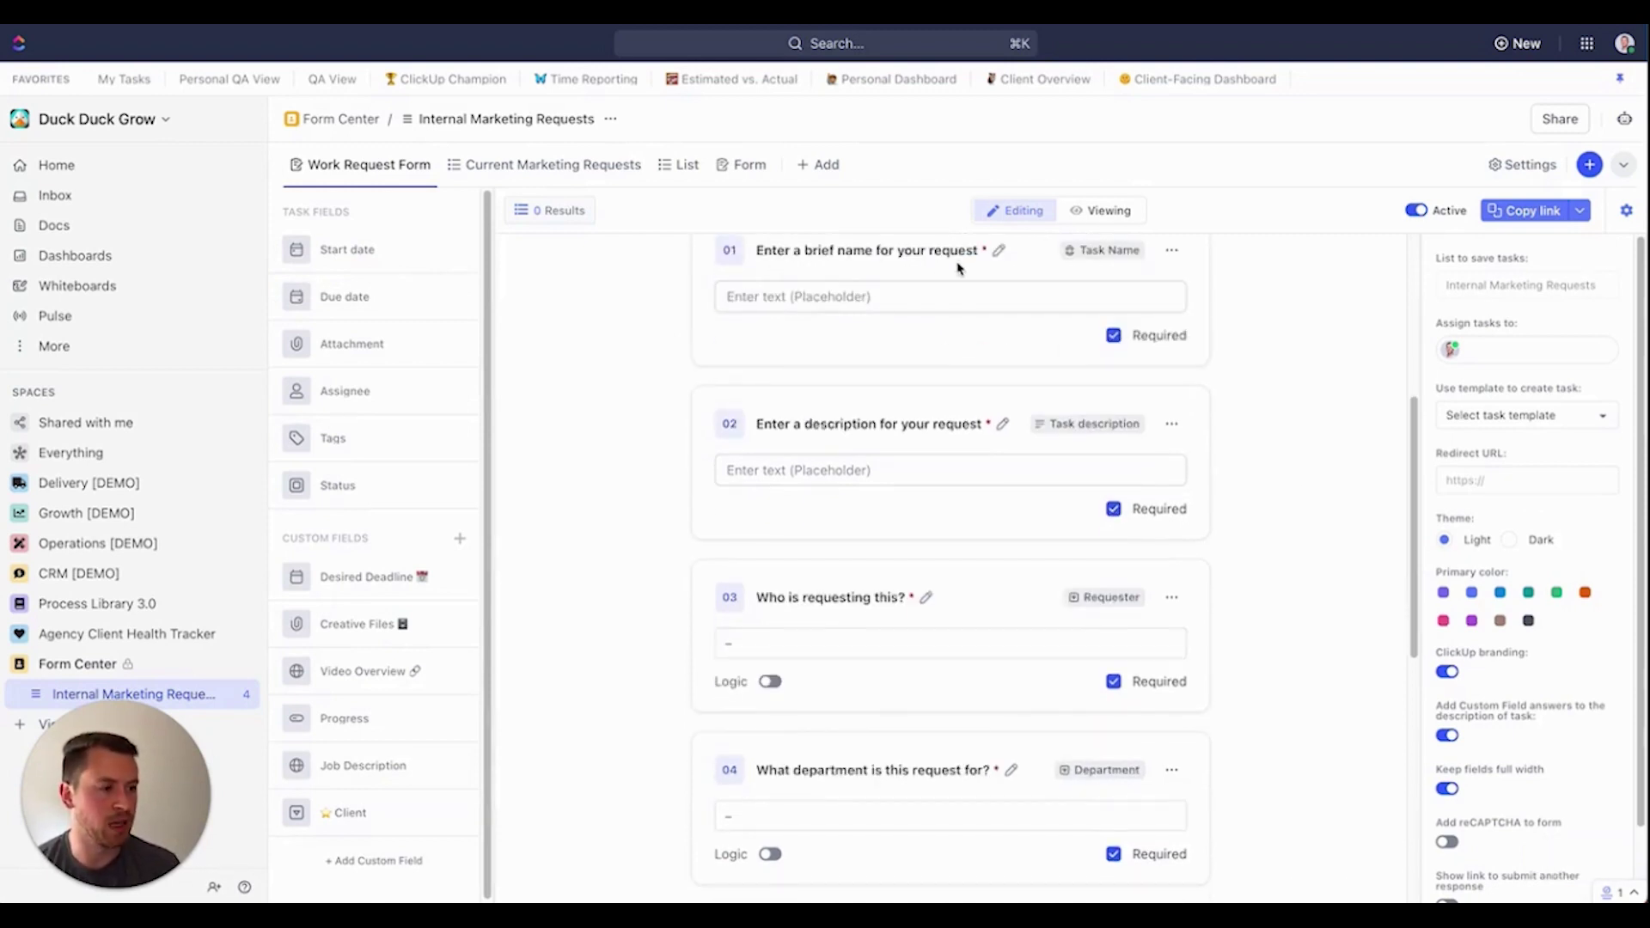
scroll(1019, 439, "down", 1)
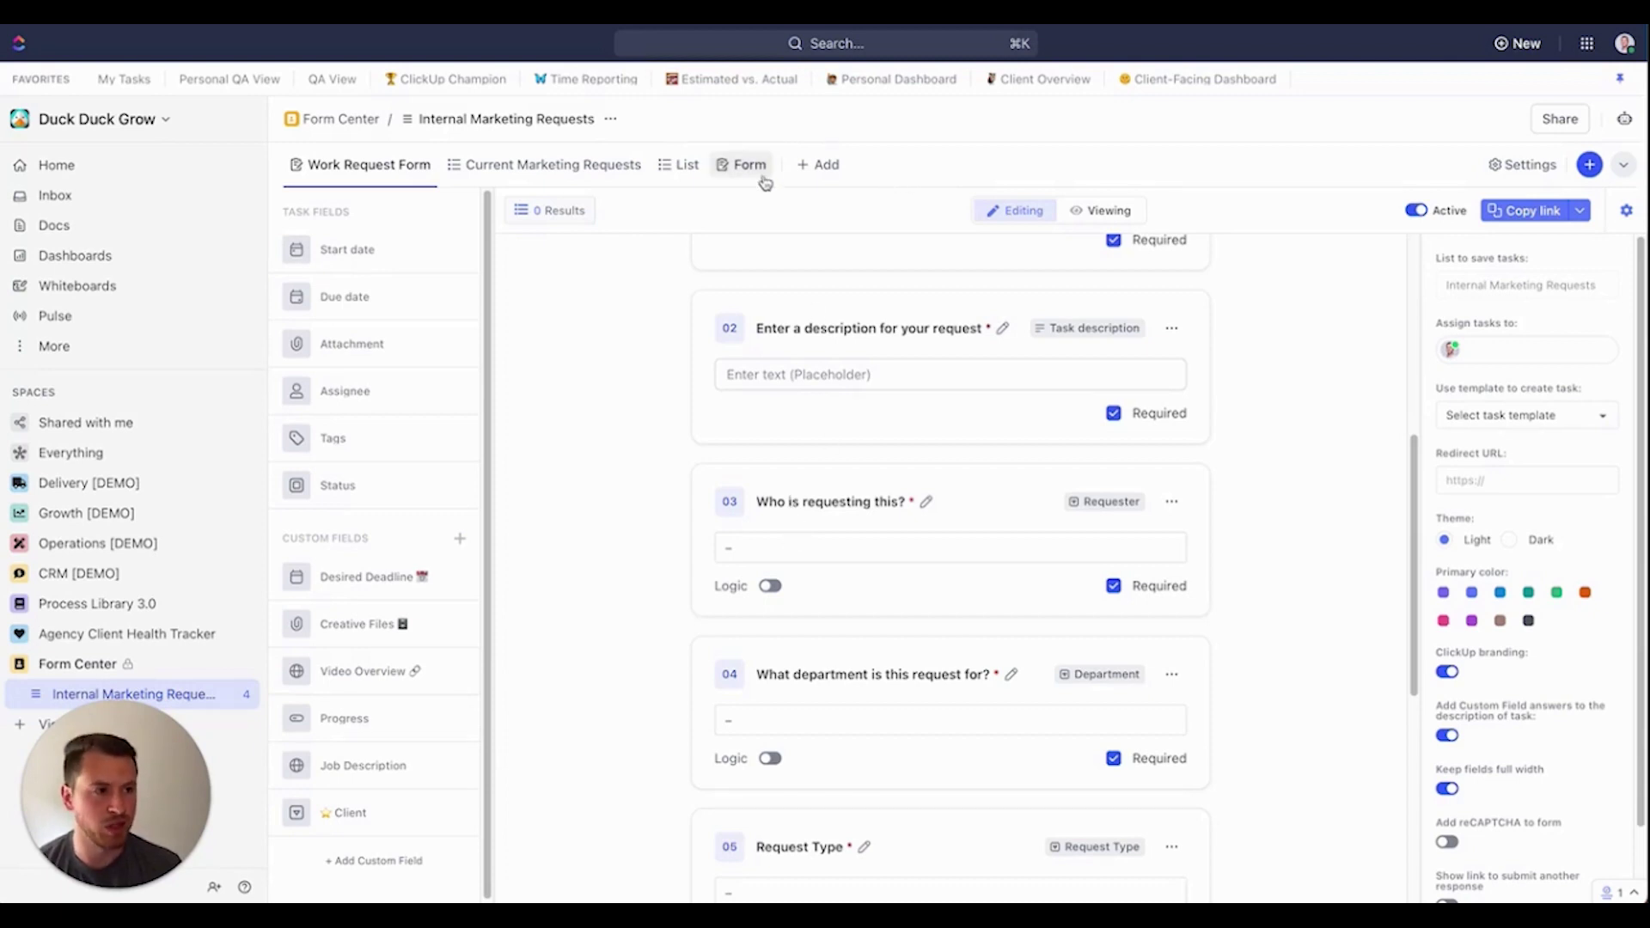
Choose a requester under 'Who is requesting this?' in the preview, then view the four tasks grouped by requester
left_click(1117, 212)
scroll(899, 398, "down", 3)
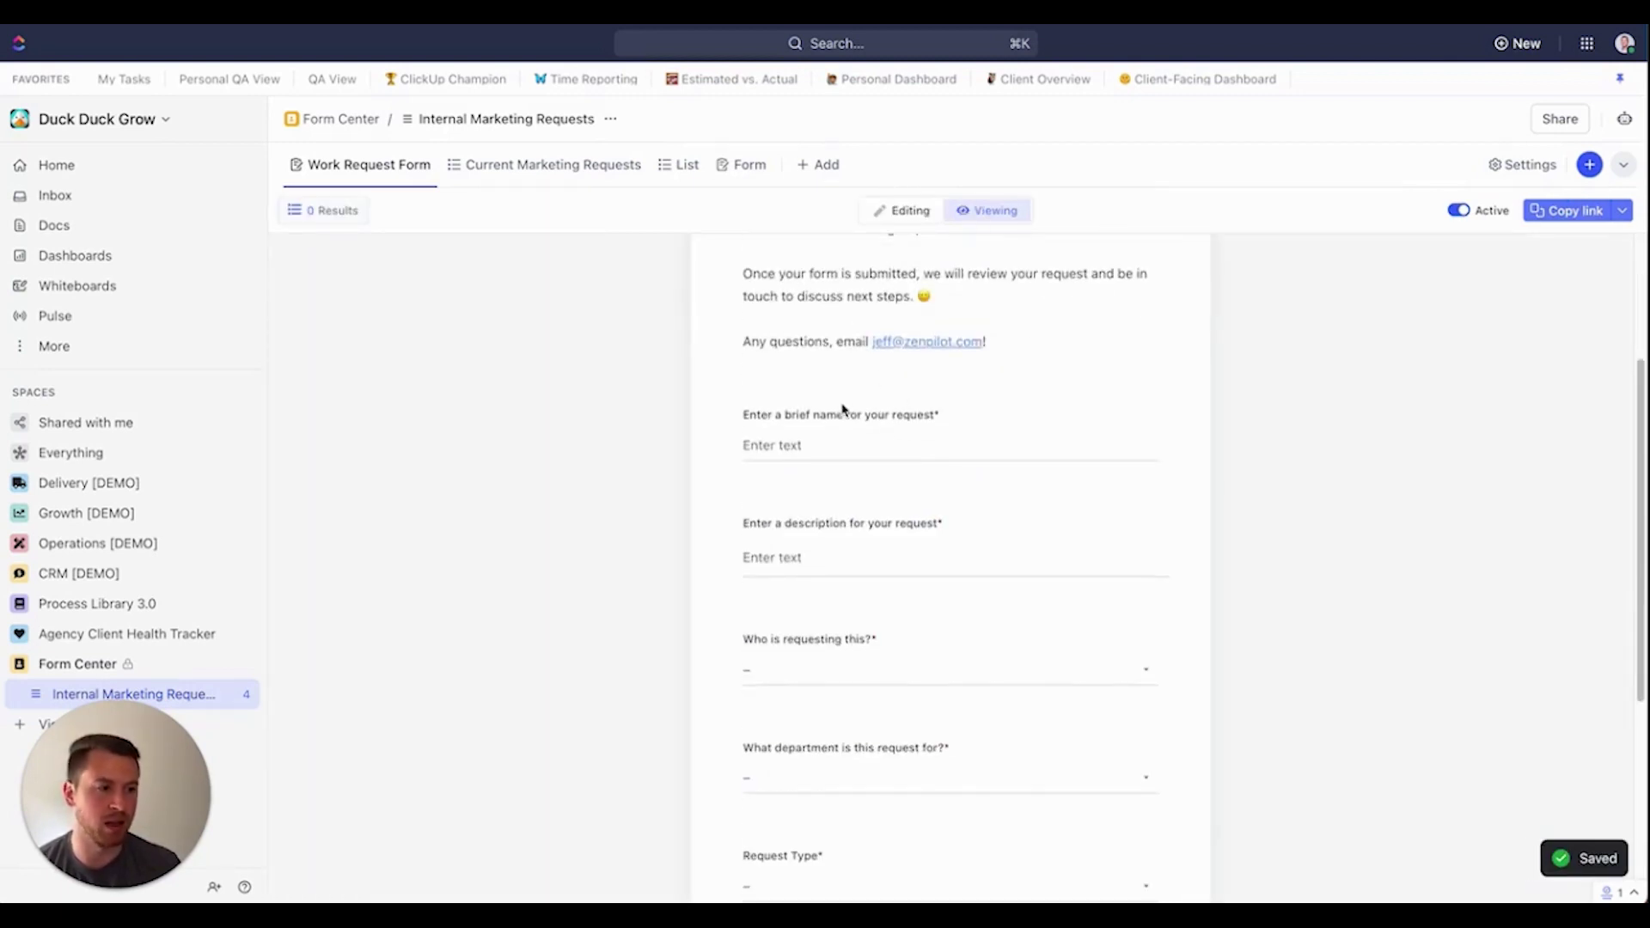
left_click(825, 669)
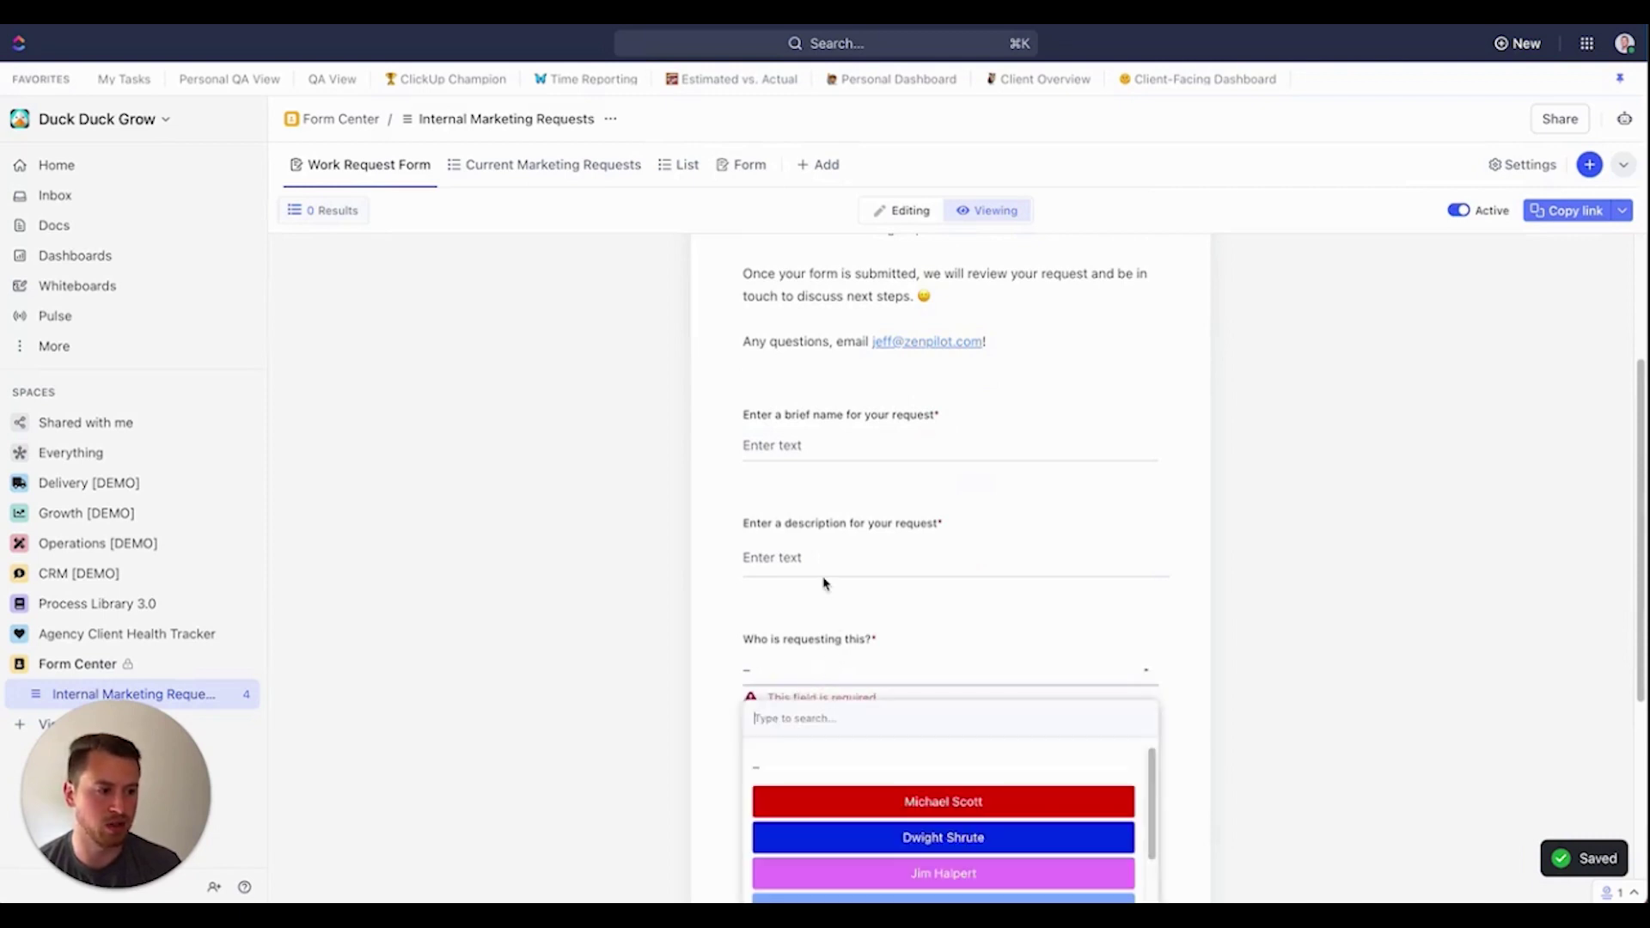
scroll(822, 584, "down", 2)
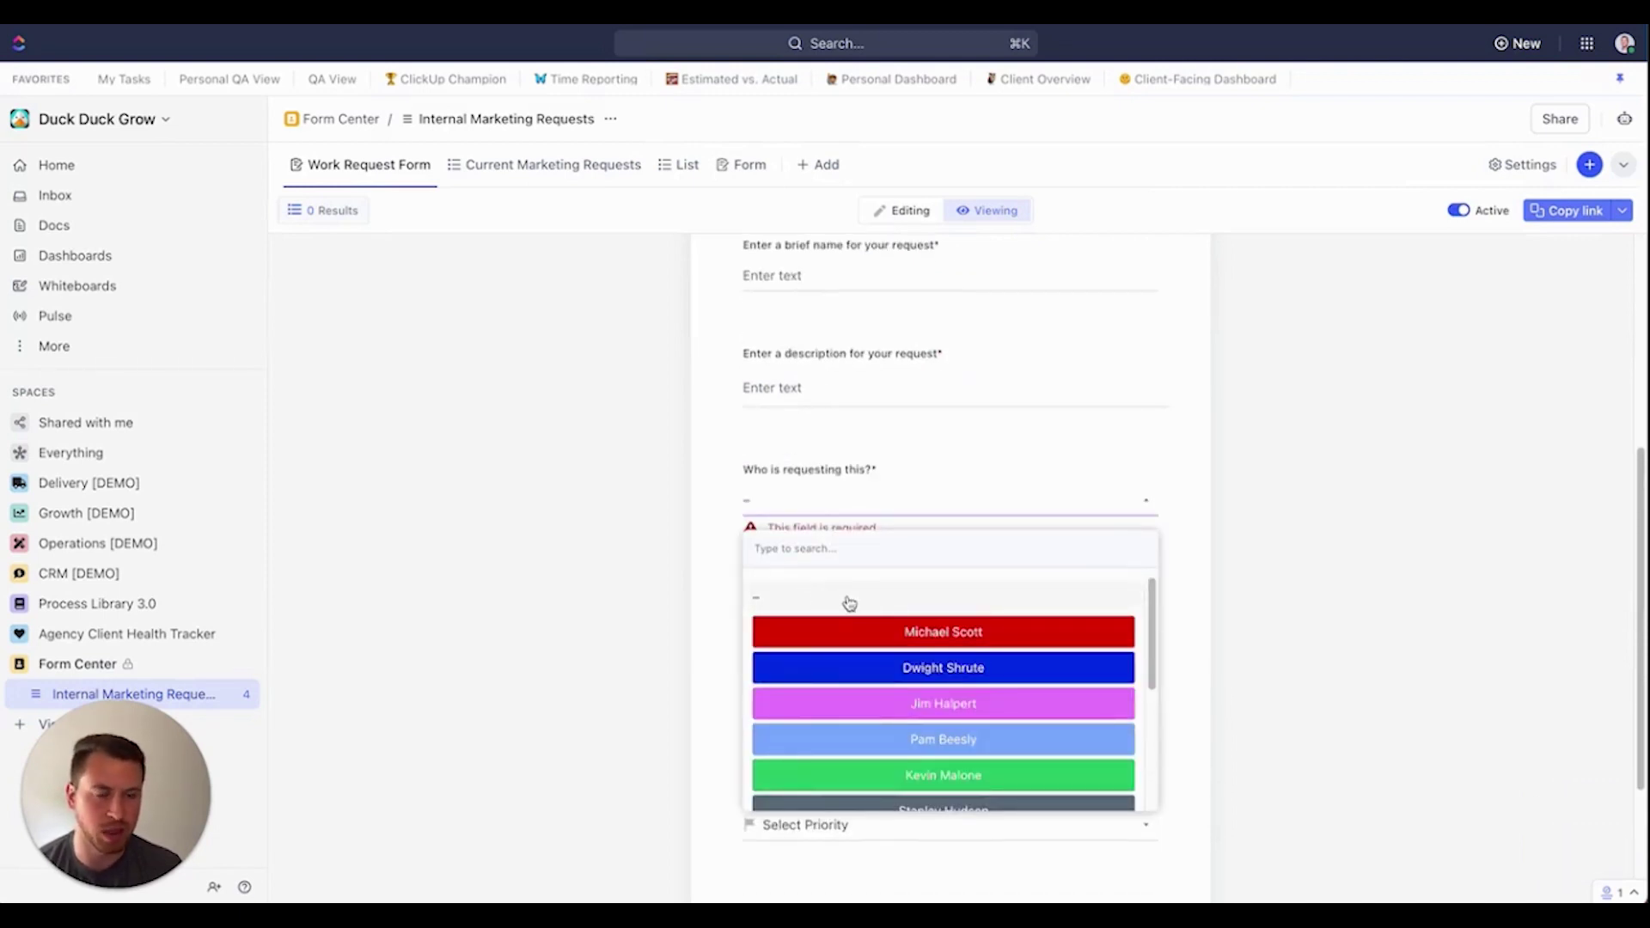
scroll(880, 630, "down", 3)
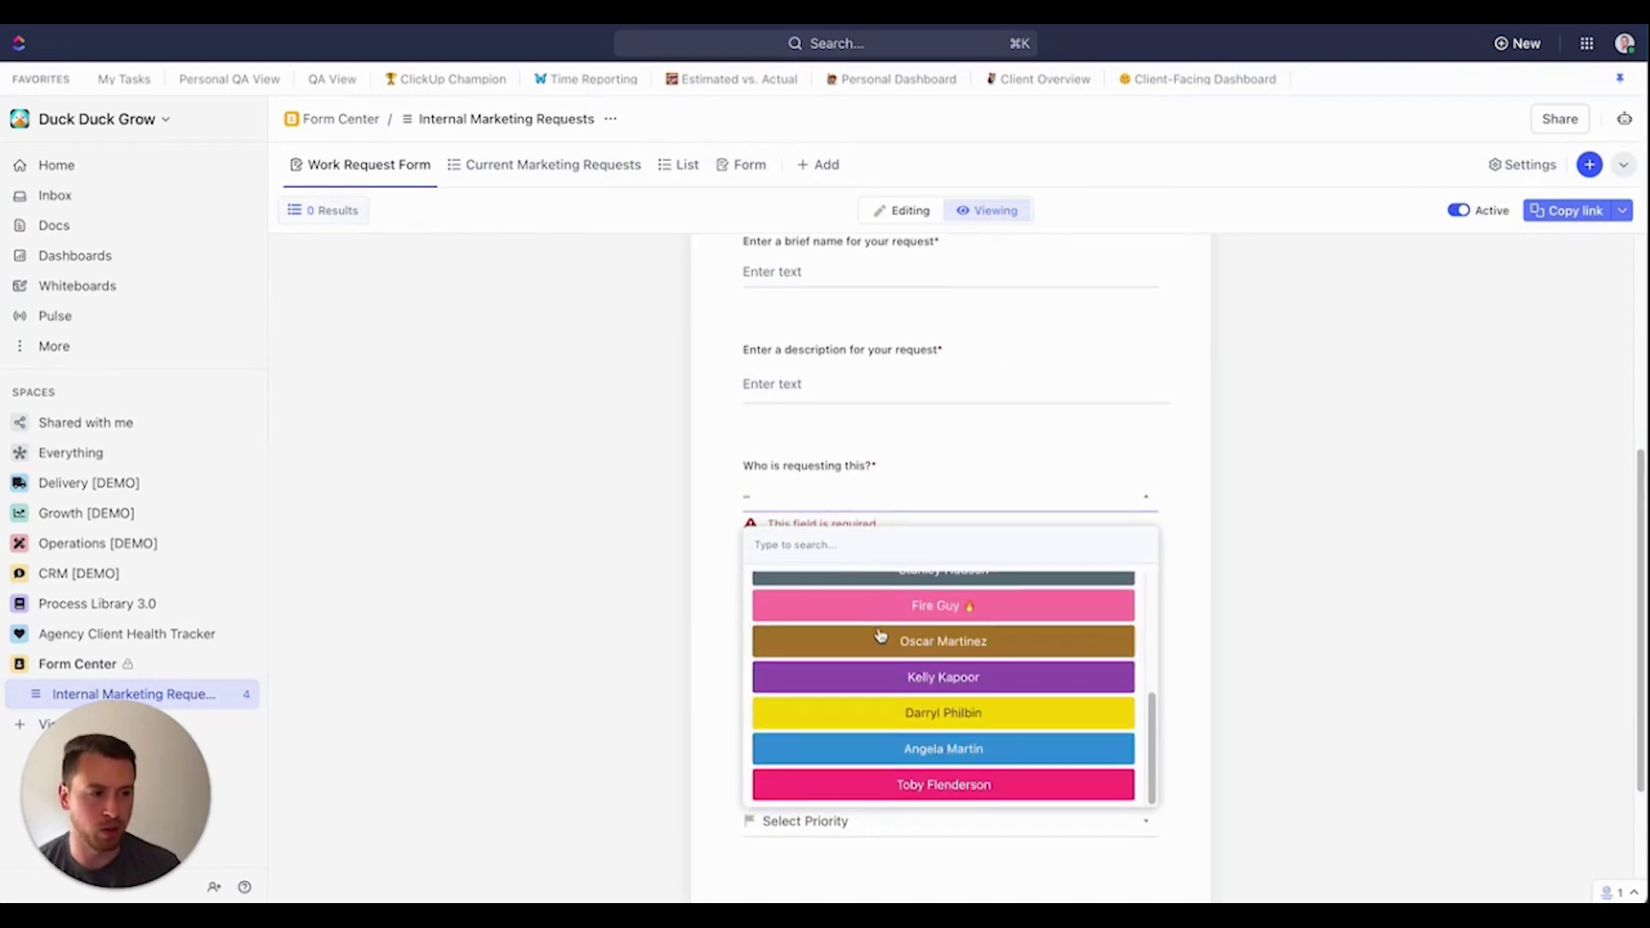
left_click(897, 789)
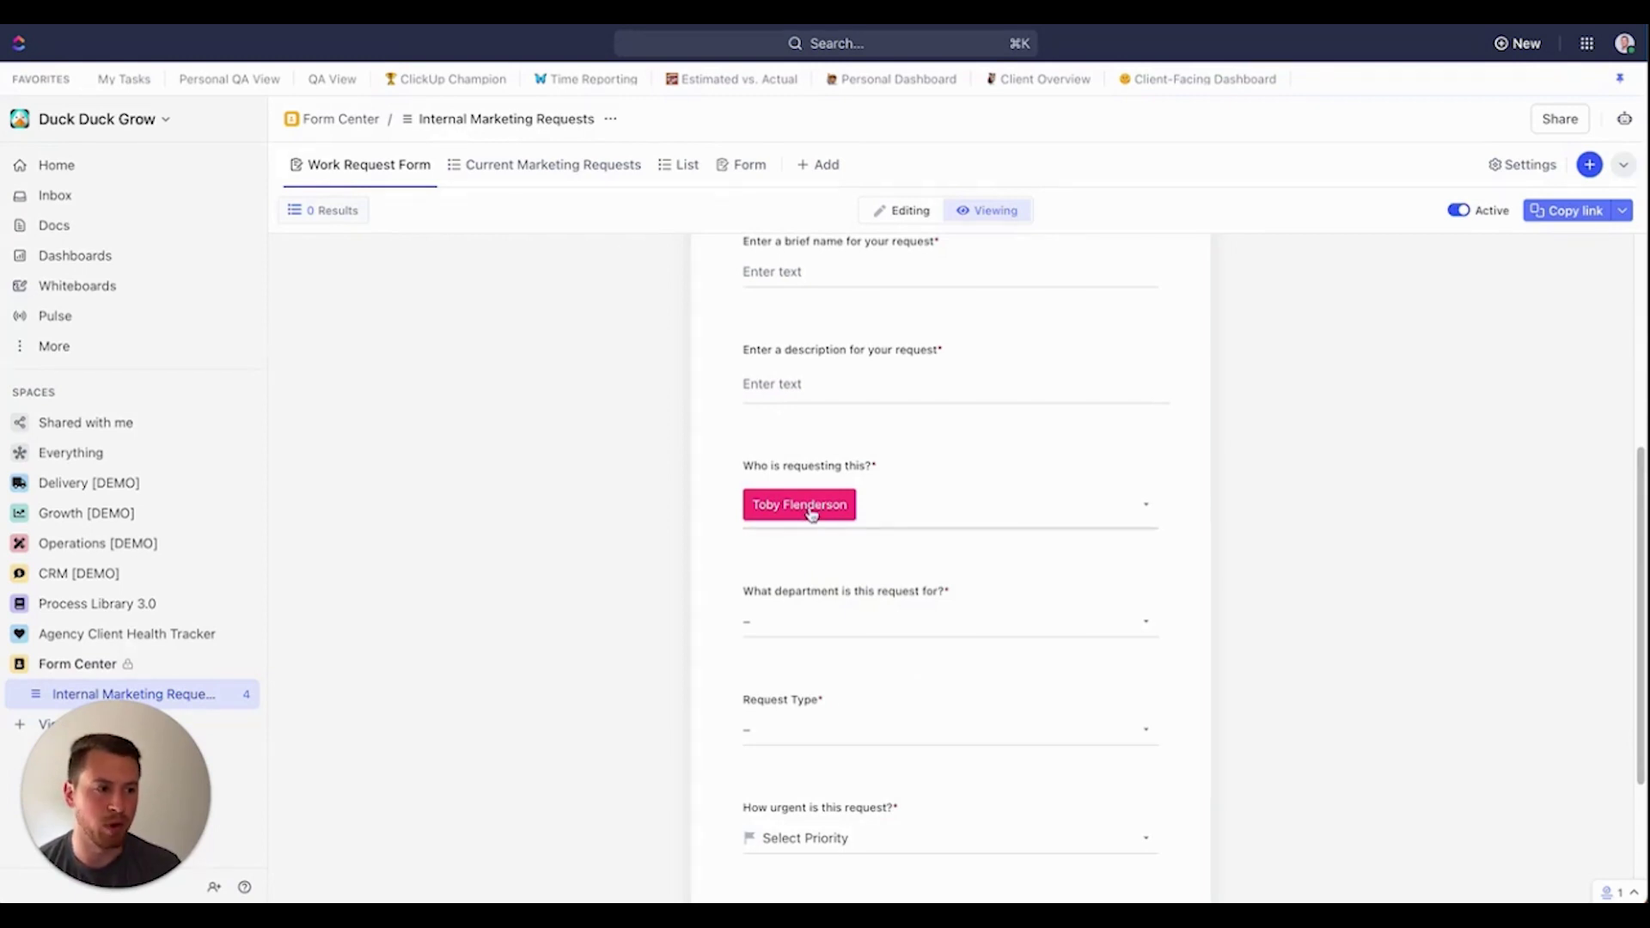
left_click(692, 166)
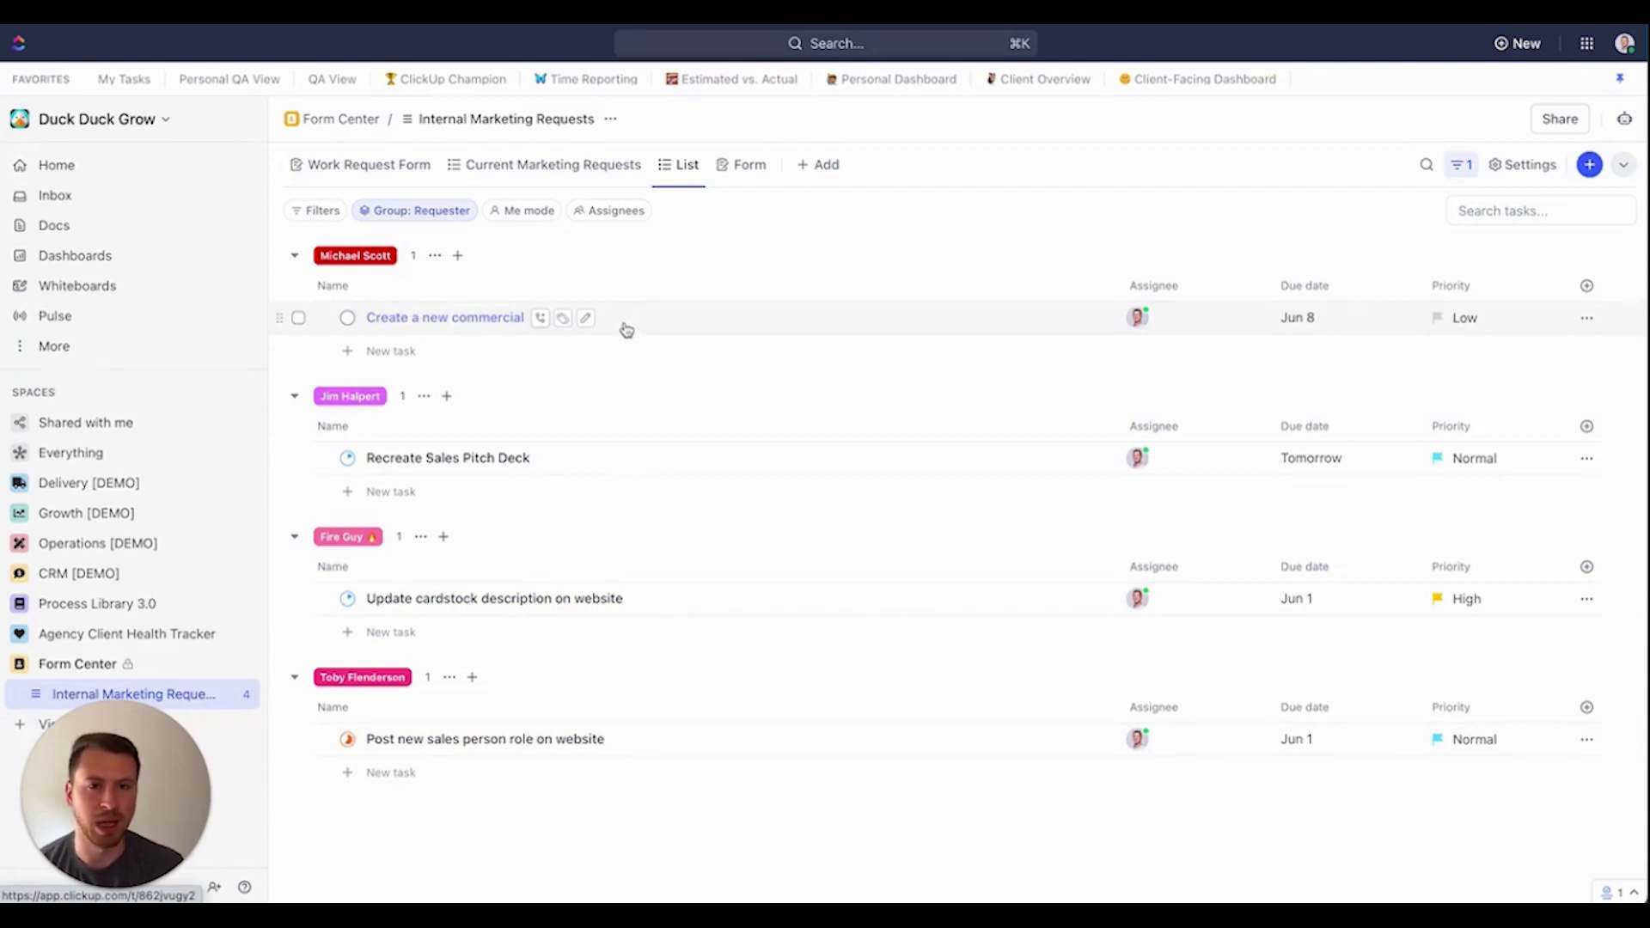
Open the Work Request Form tab in Editing mode to show its required questions
left_click(372, 176)
left_click(900, 213)
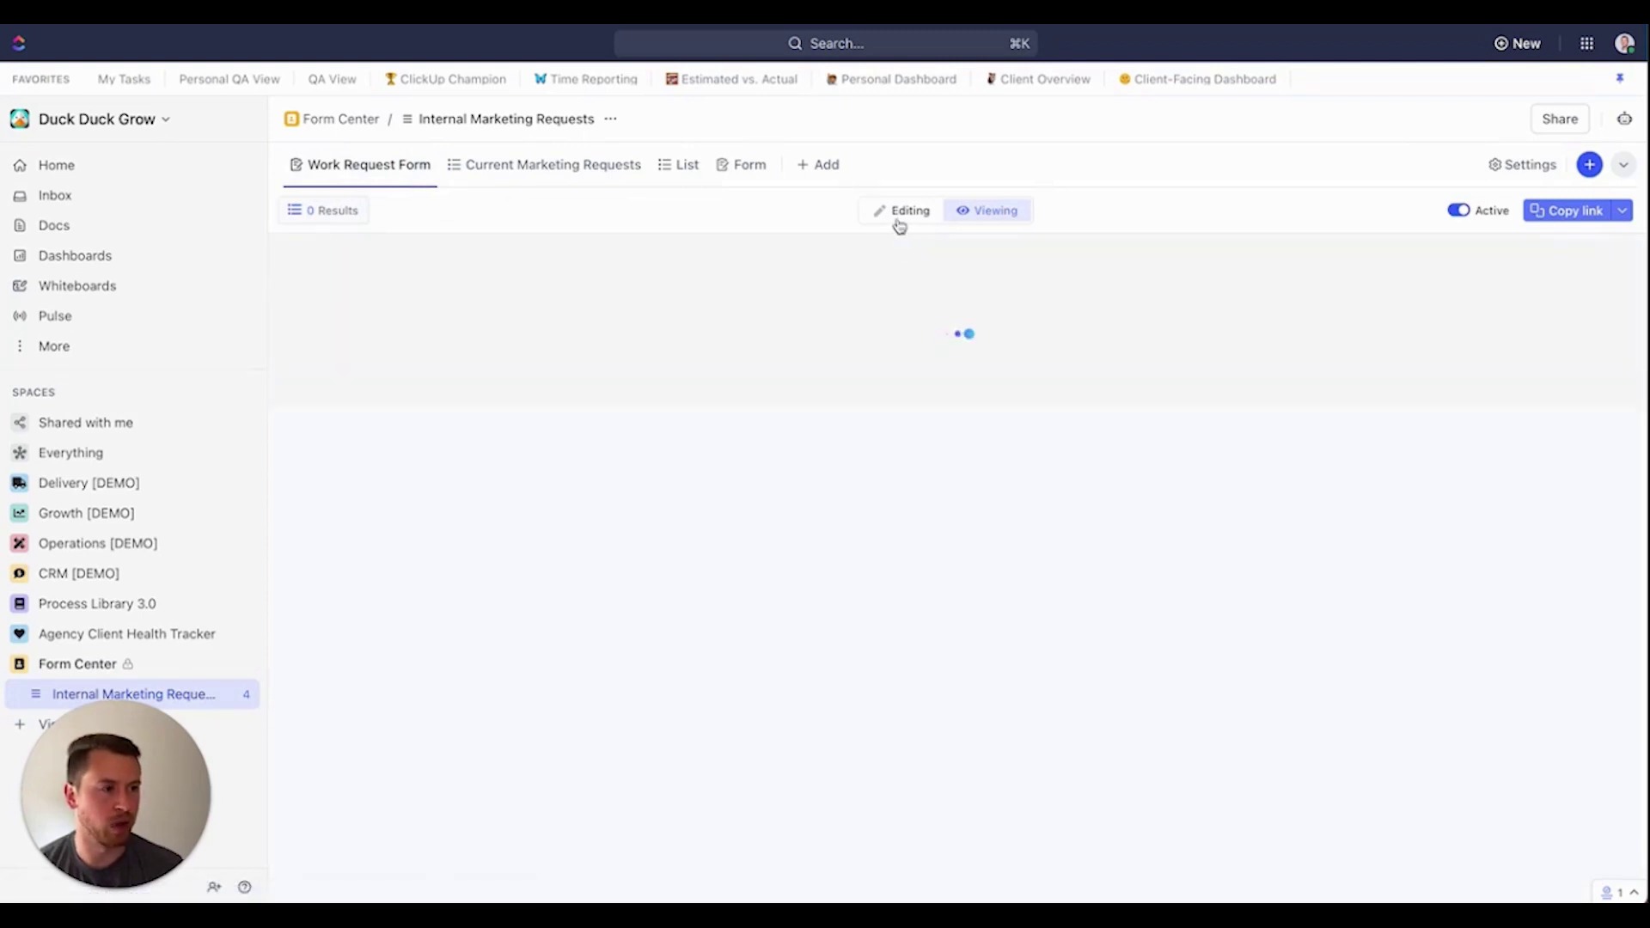
scroll(847, 370, "down", 6)
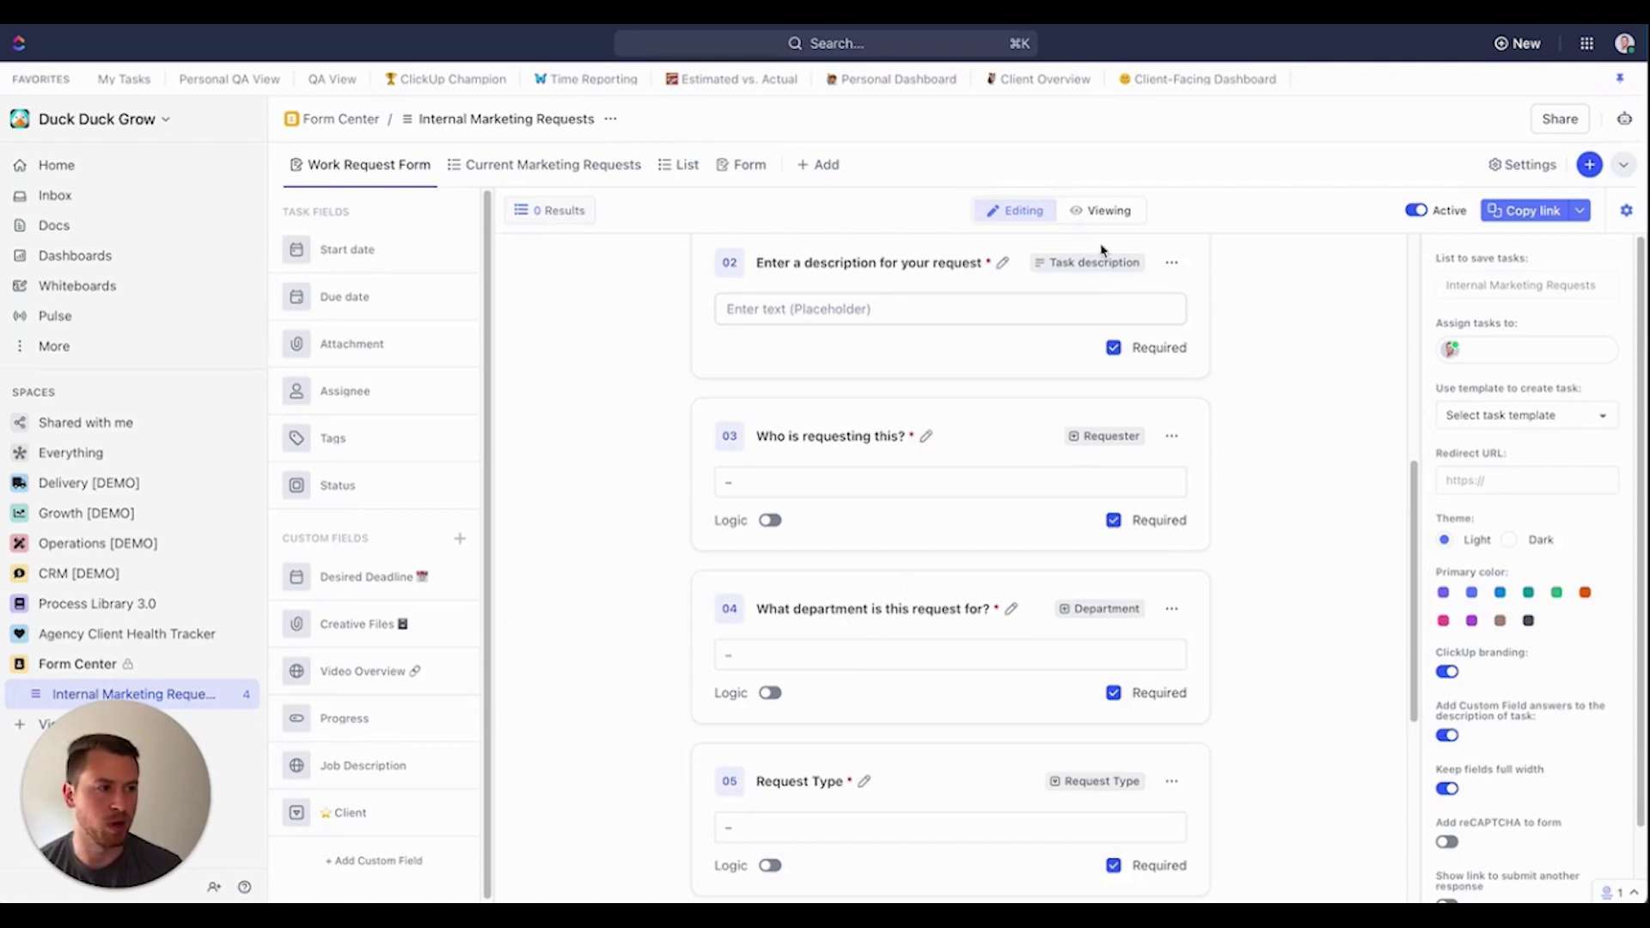
In the Viewing preview, answer the department question with HR
left_click(1108, 211)
scroll(1025, 383, "down", 5)
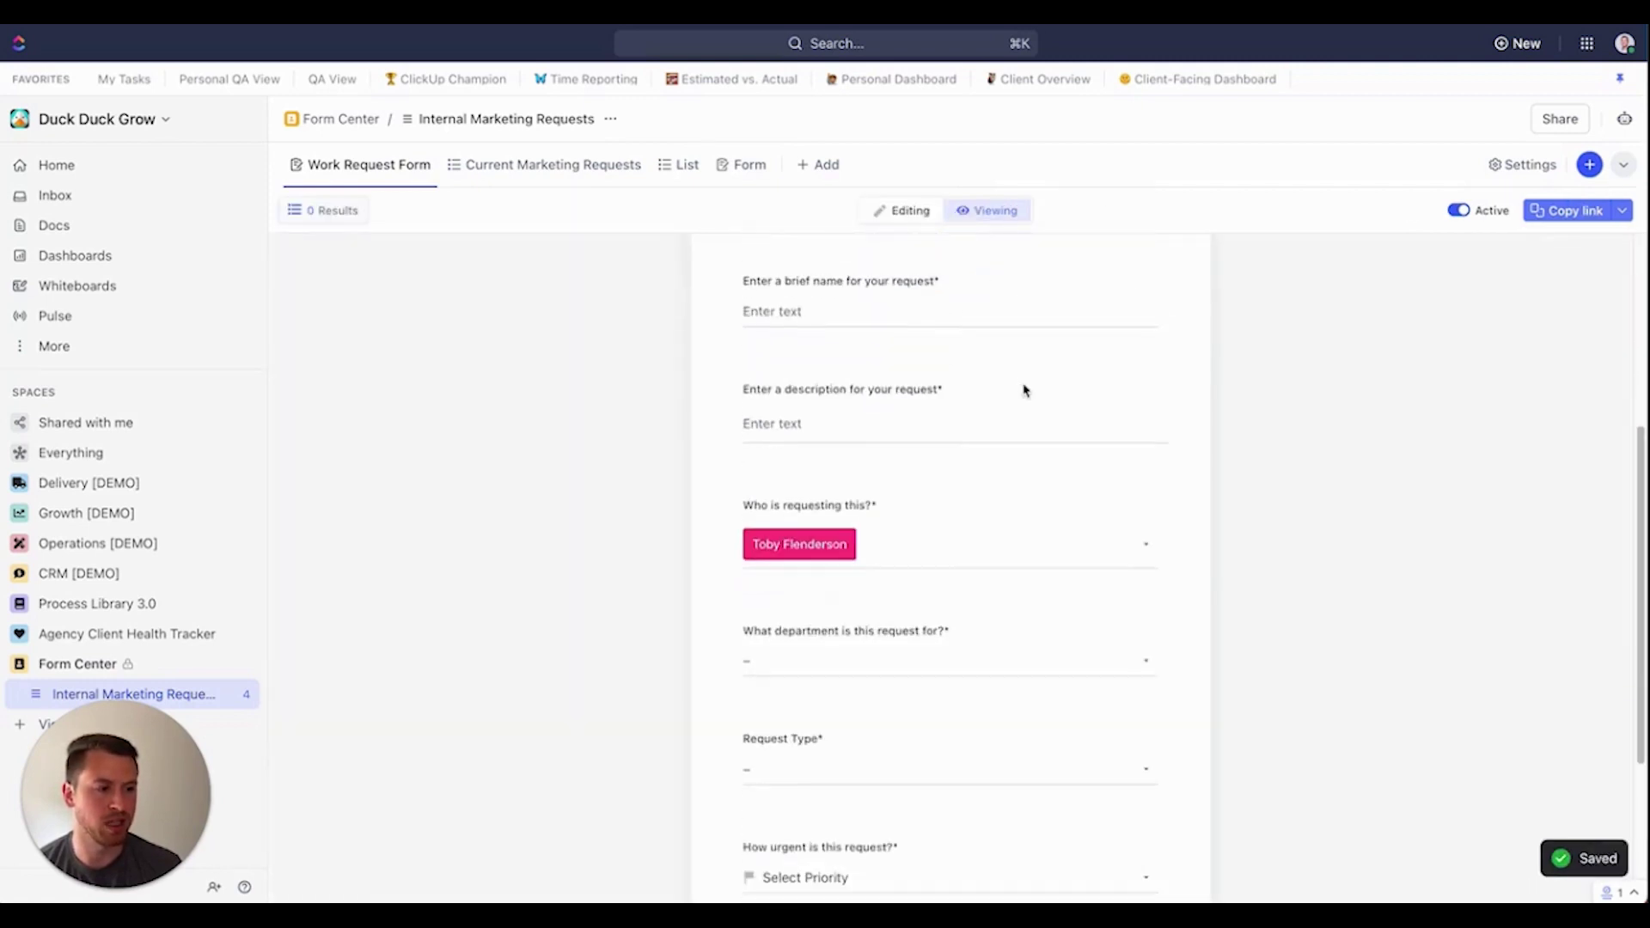
left_click(824, 663)
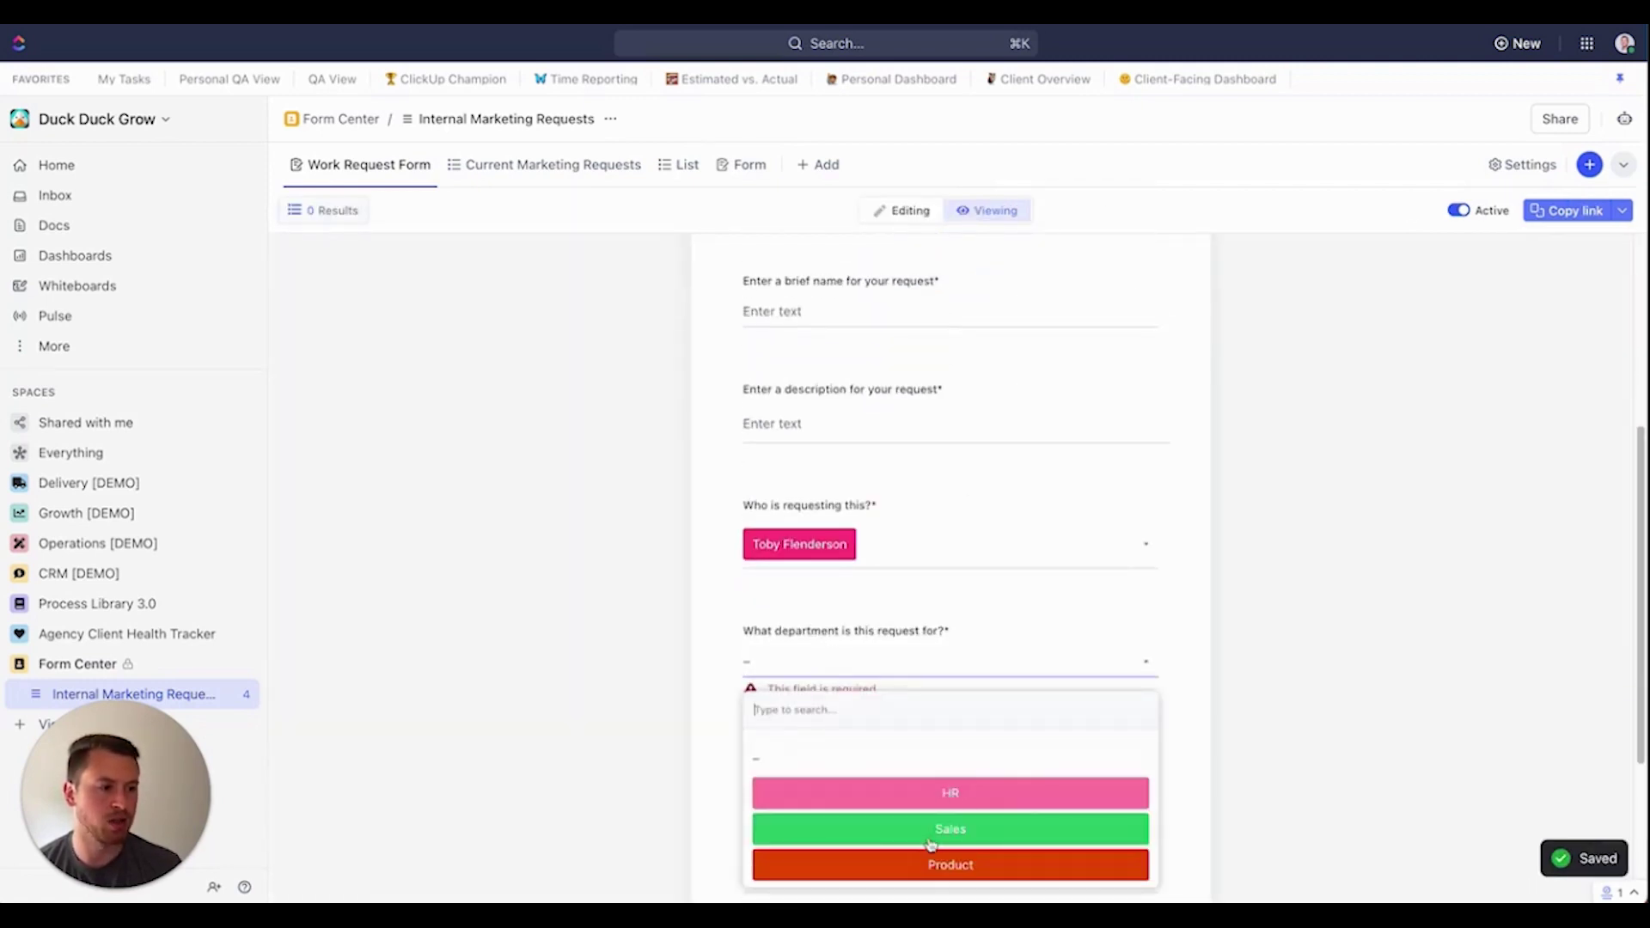
left_click(1224, 645)
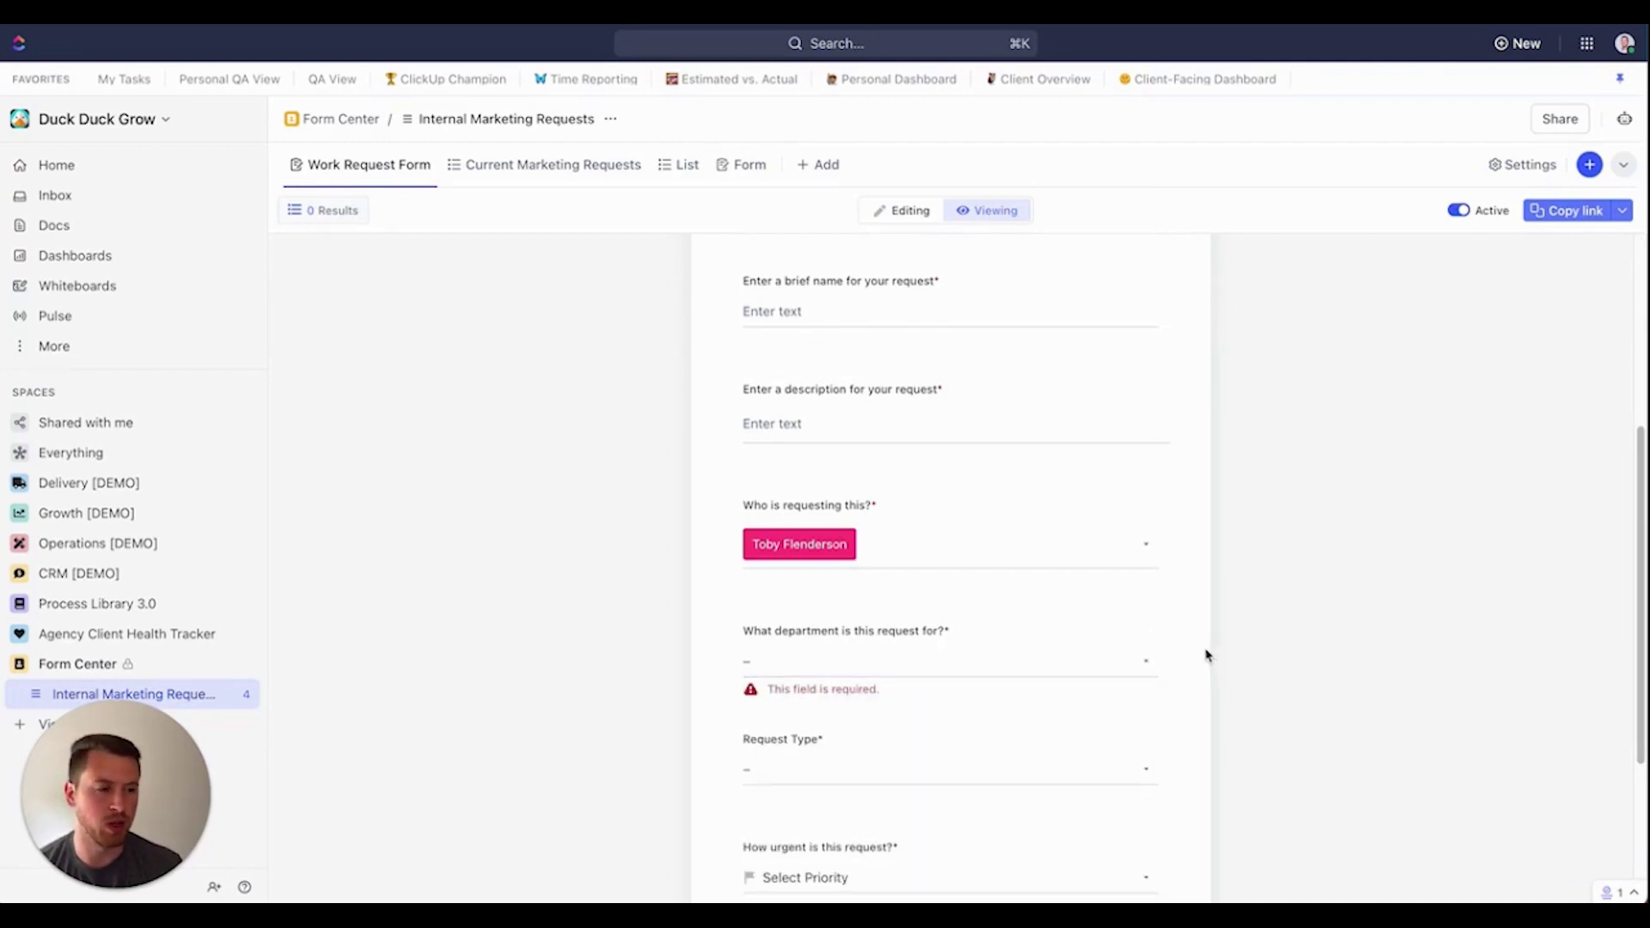
left_click(1115, 669)
scroll(1102, 584, "down", 3)
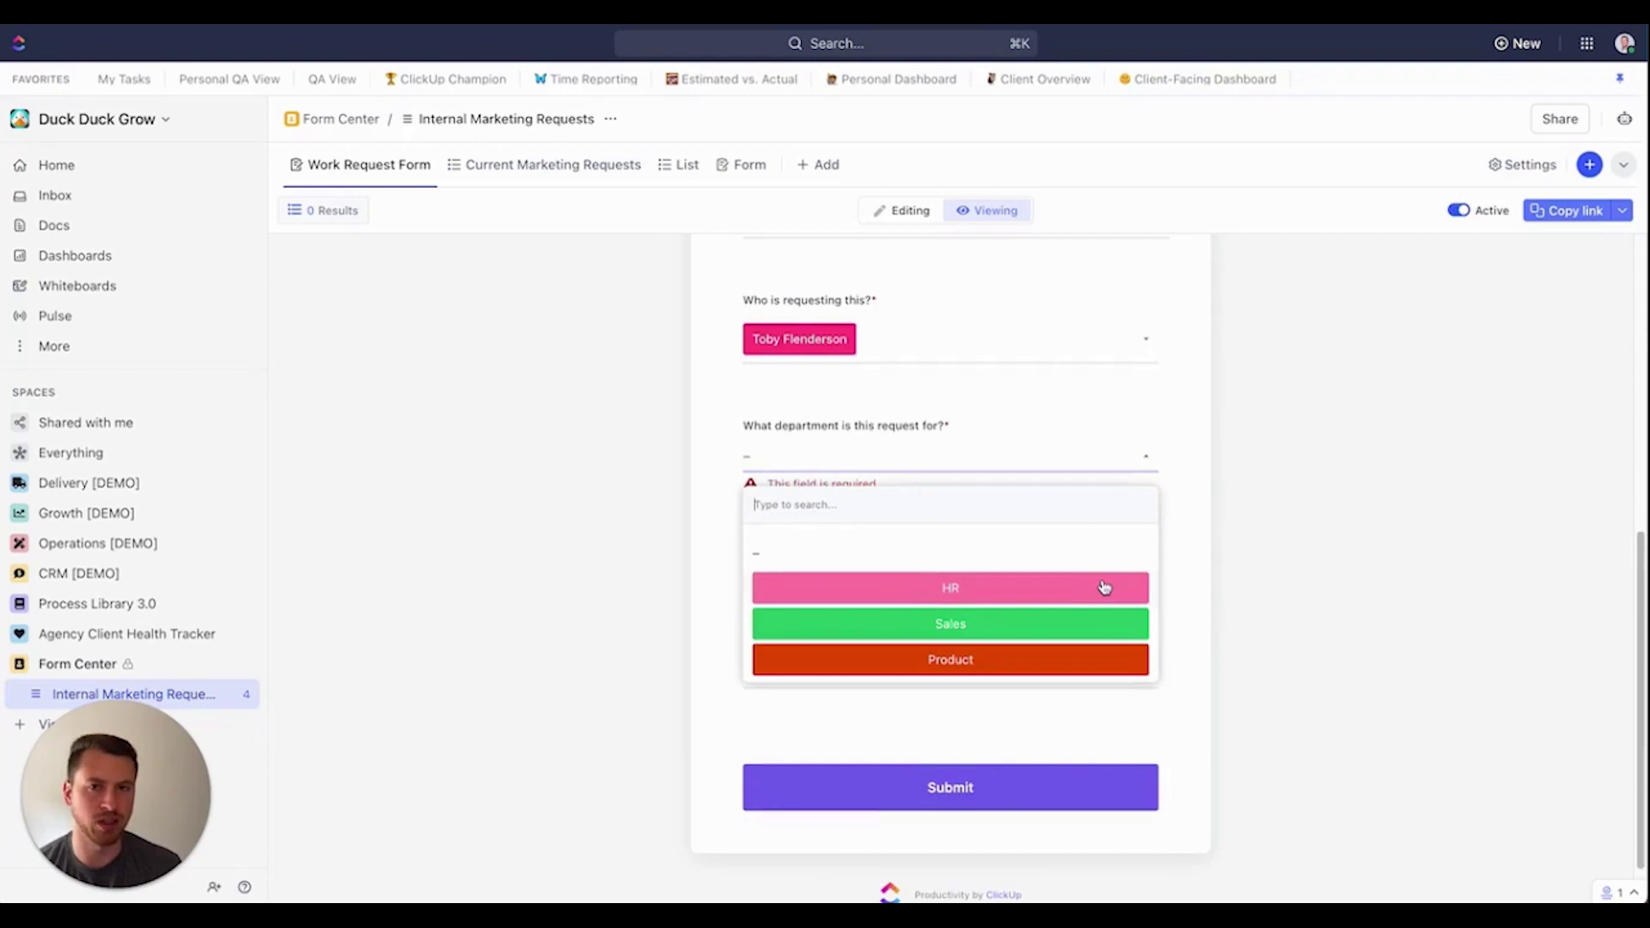
left_click(977, 588)
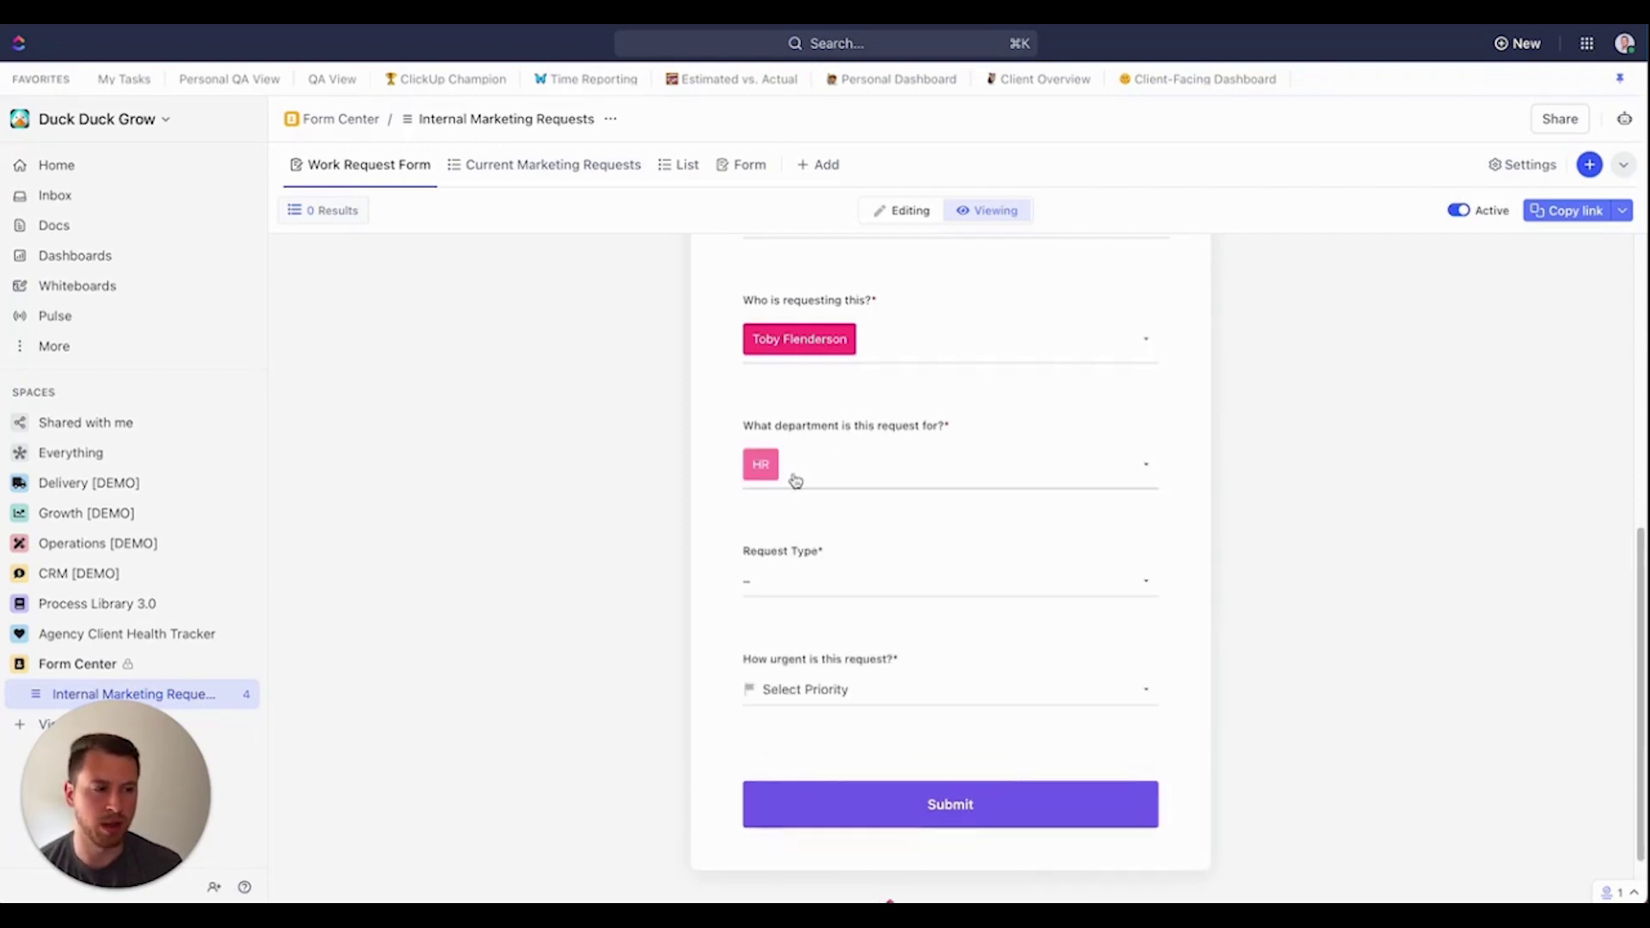
Switch back to Editing and scroll to questions 04–06, ending with the Priority-based urgency question
left_click(910, 215)
scroll(939, 449, "down", 5)
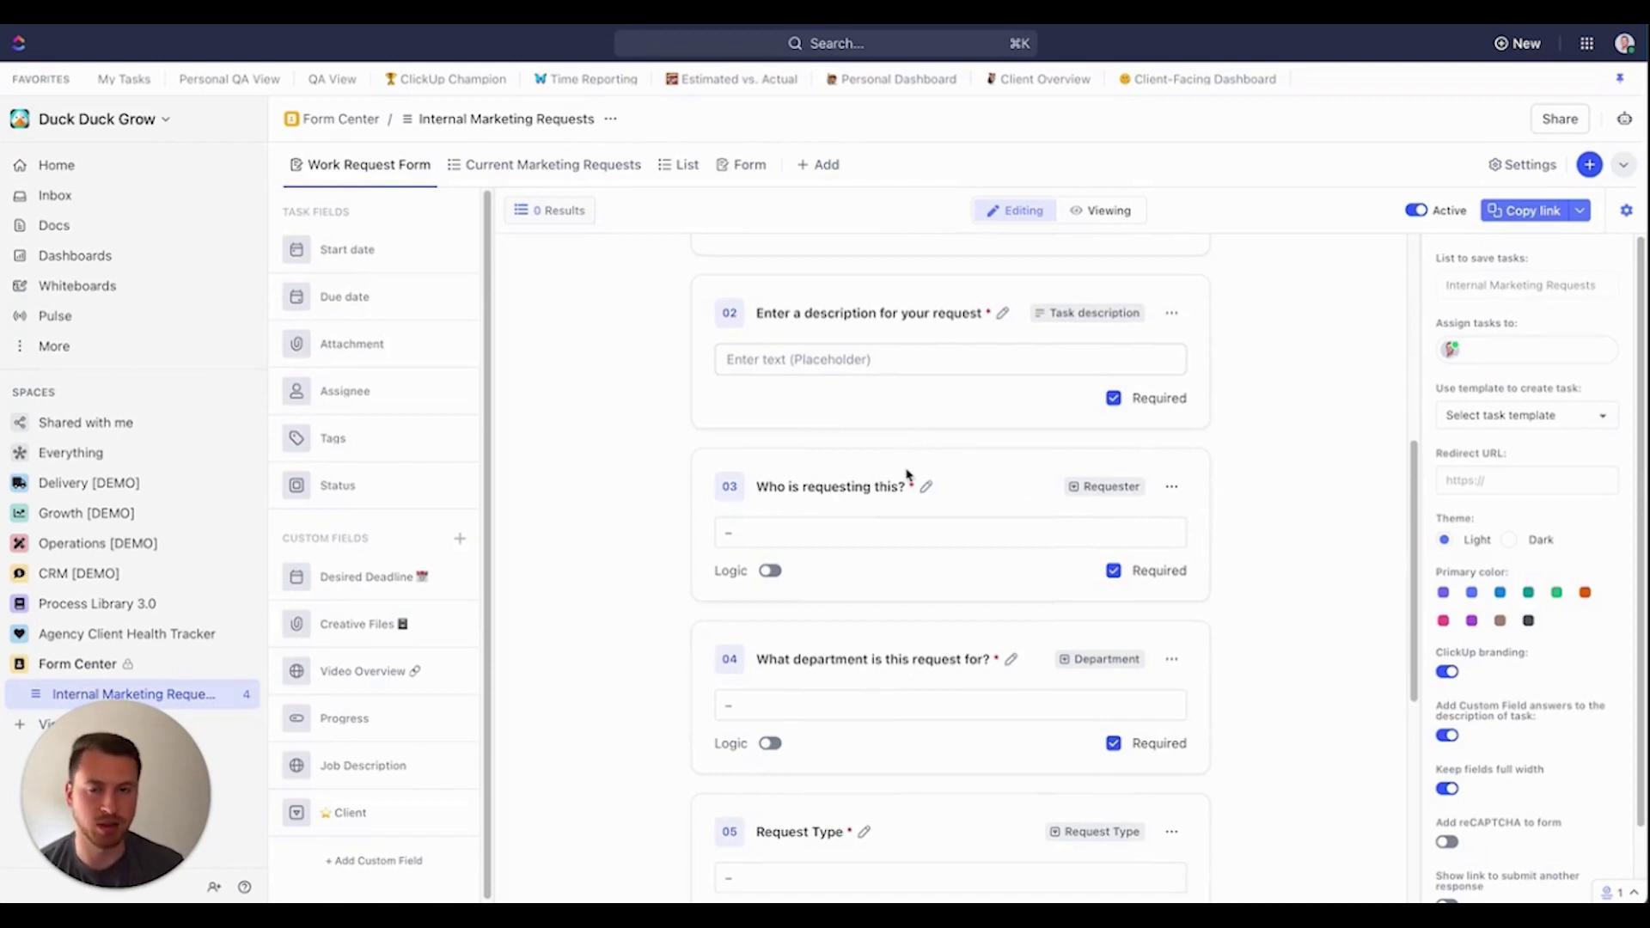
scroll(903, 475, "down", 4)
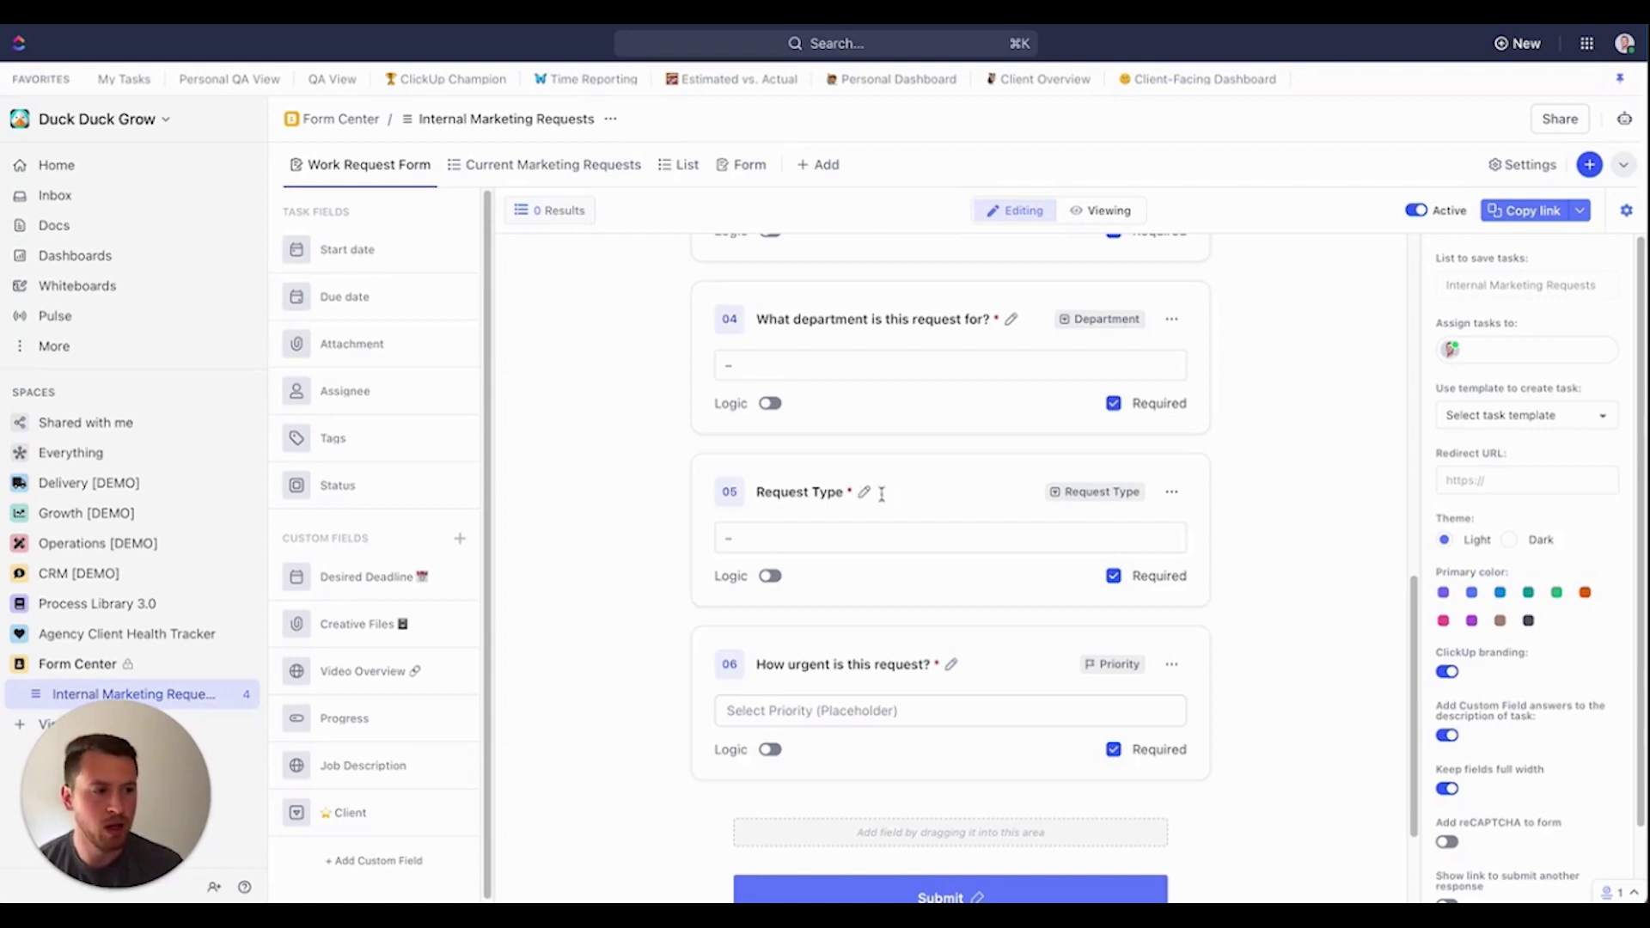
In the Viewing preview, answer Request Type with Creative, then change it to Web
left_click(1092, 210)
scroll(830, 636, "down", 5)
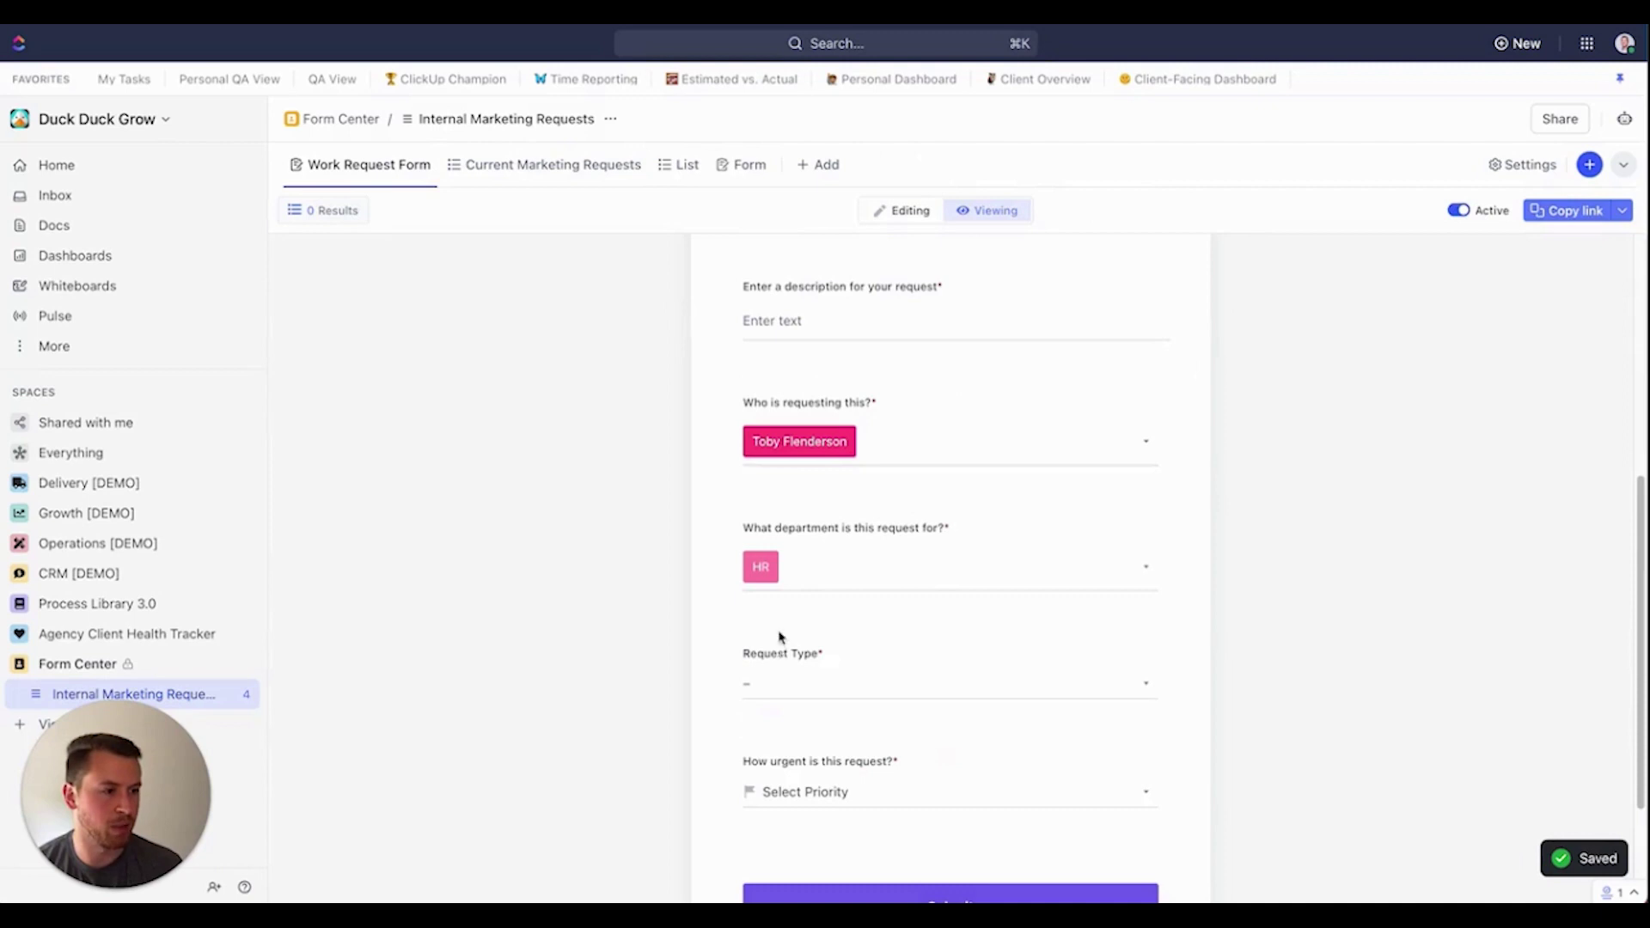
left_click(777, 681)
scroll(859, 679, "down", 2)
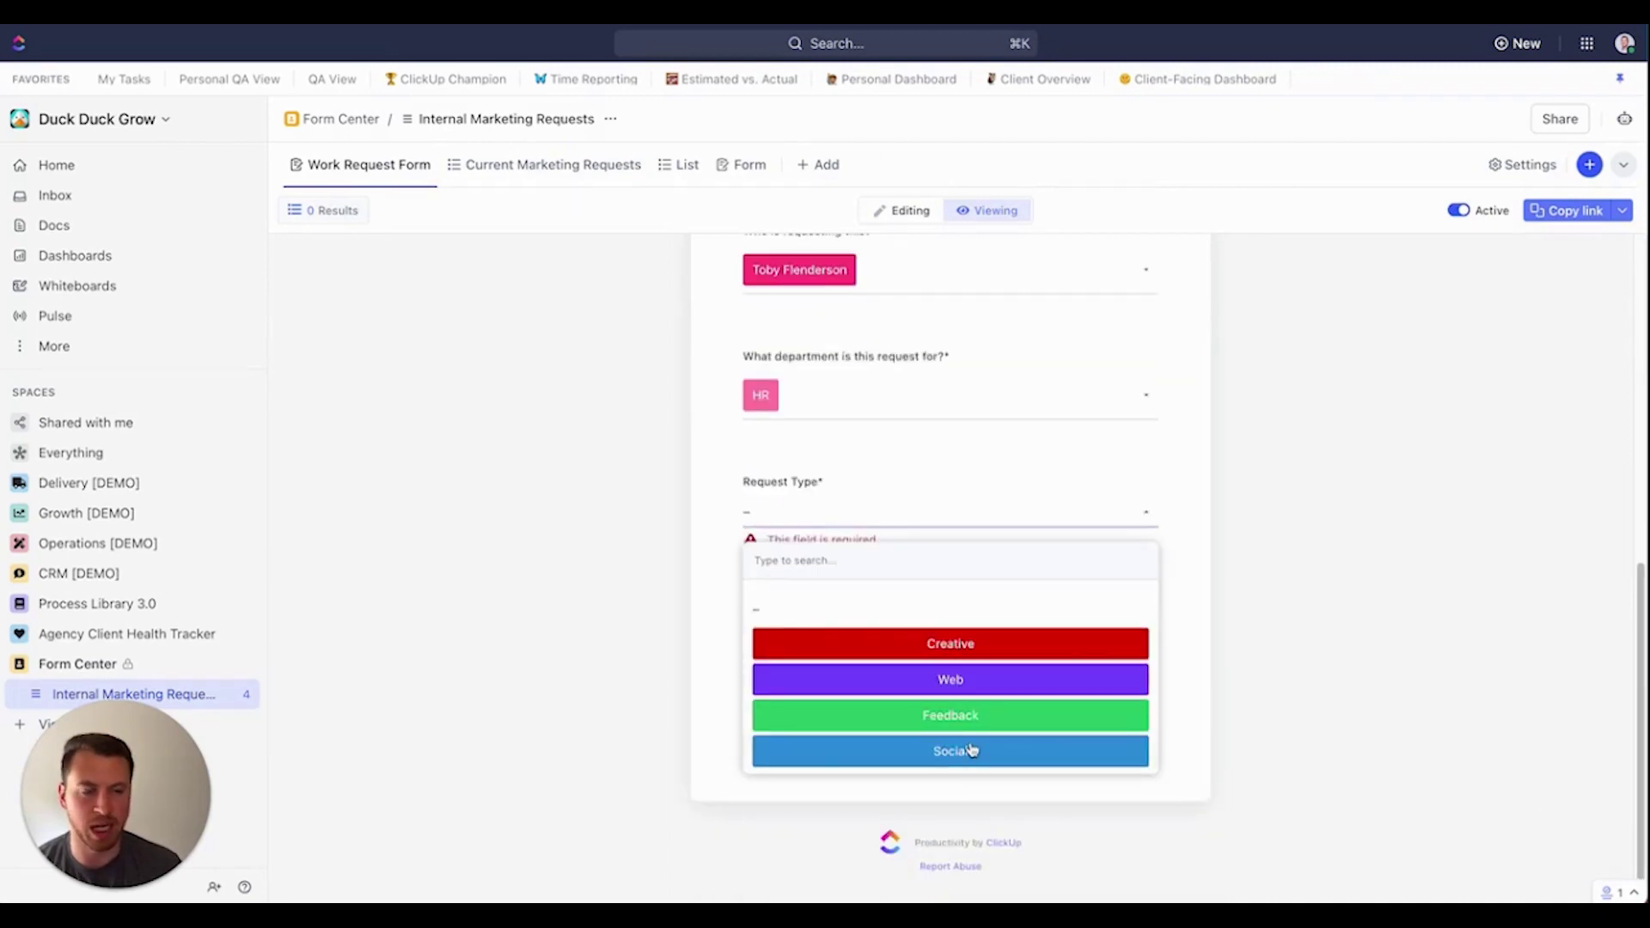
left_click(939, 651)
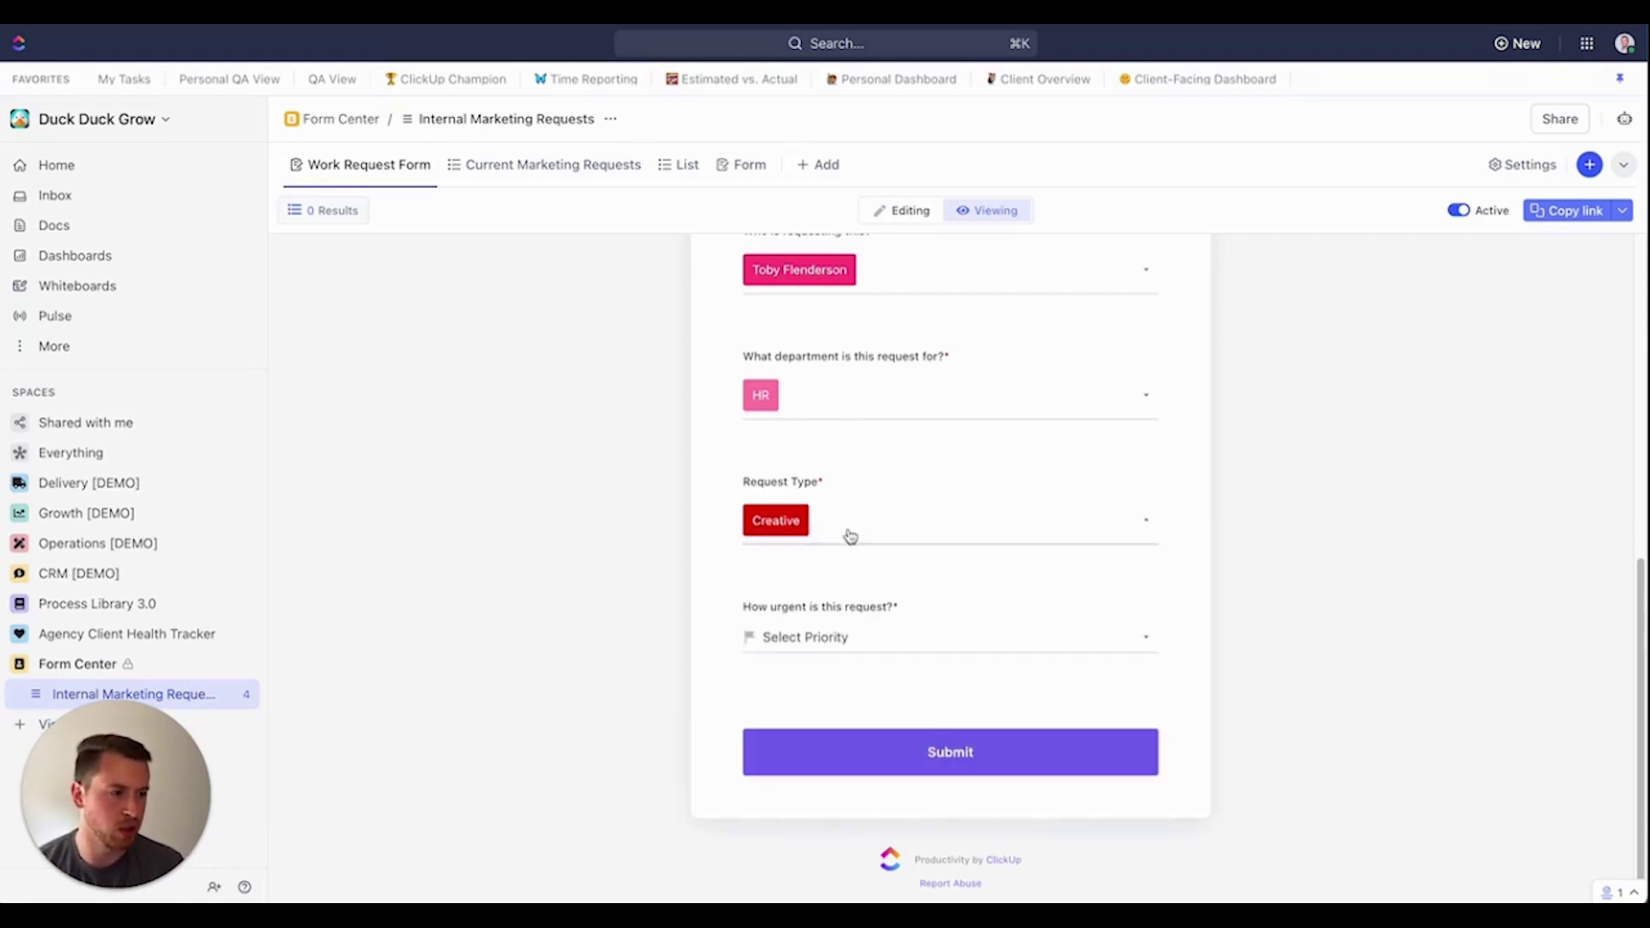
left_click(849, 539)
left_click(924, 698)
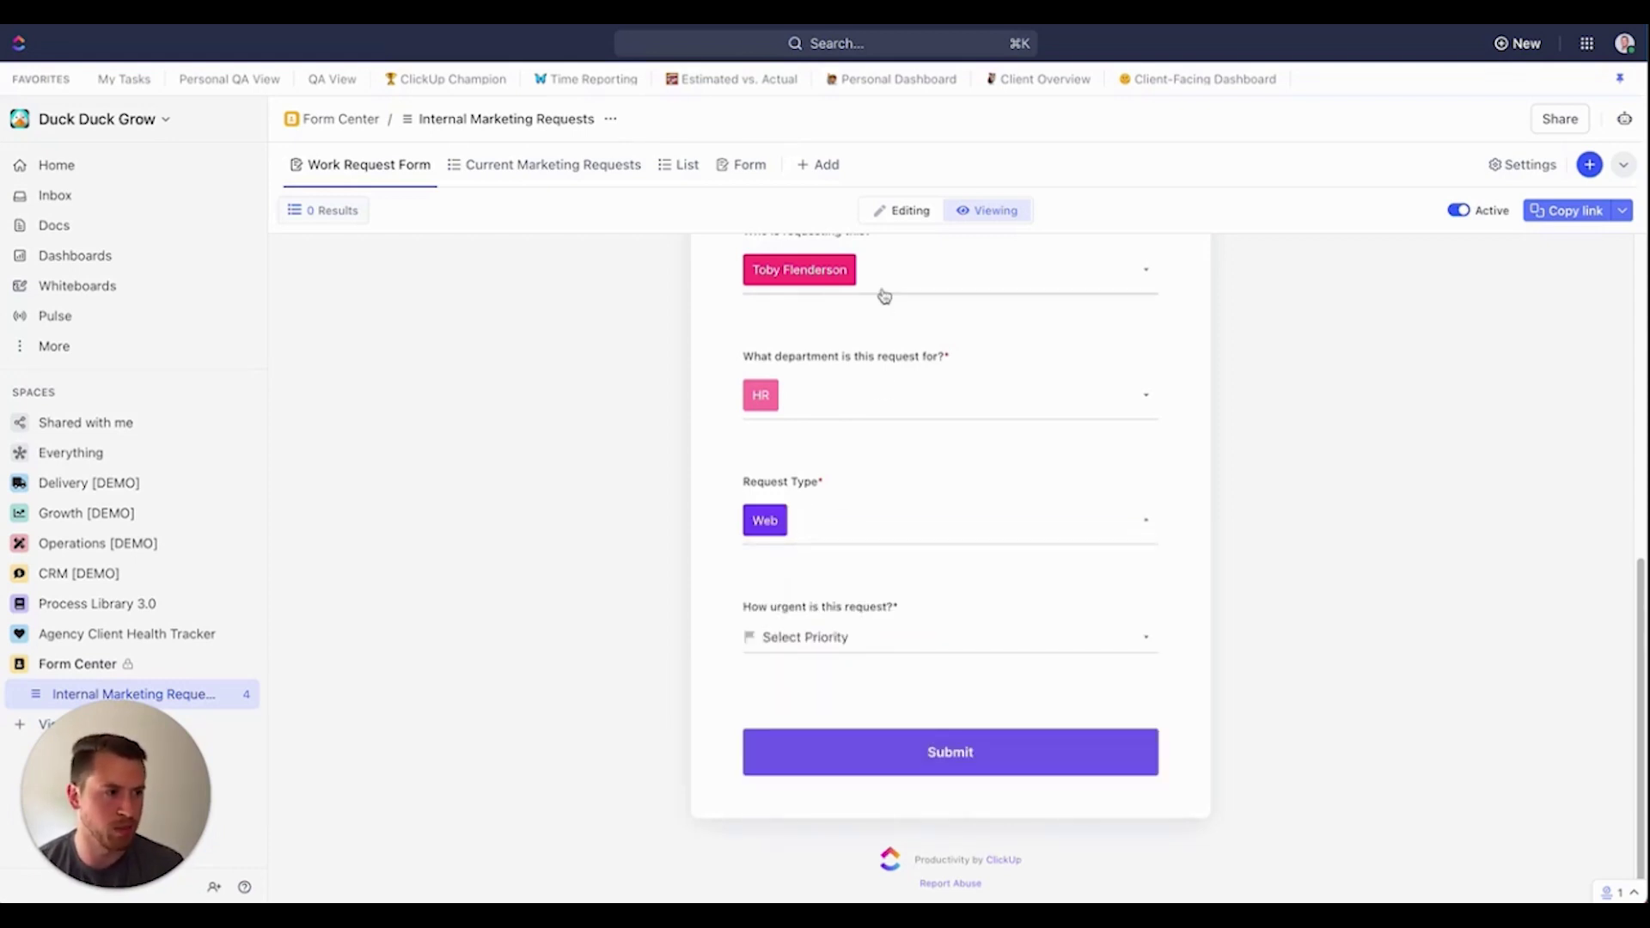
left_click(907, 215)
Enable logic on Request Type with a rule triggered when the response Is Creative
scroll(922, 506, "down", 7)
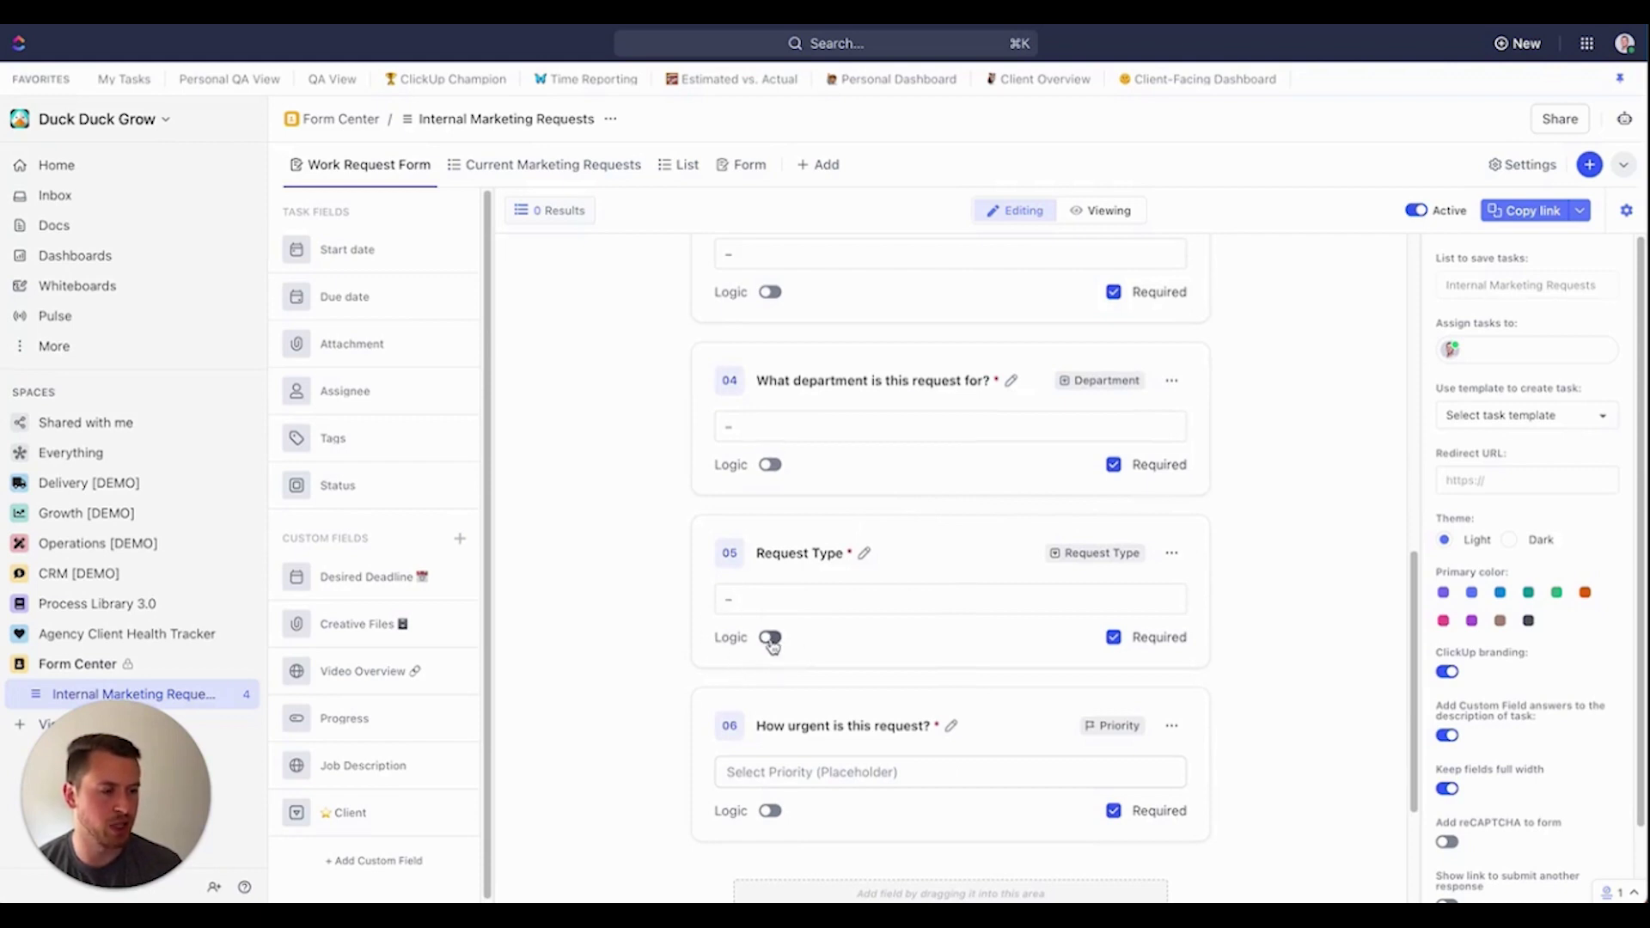
left_click(768, 638)
scroll(767, 640, "down", 2)
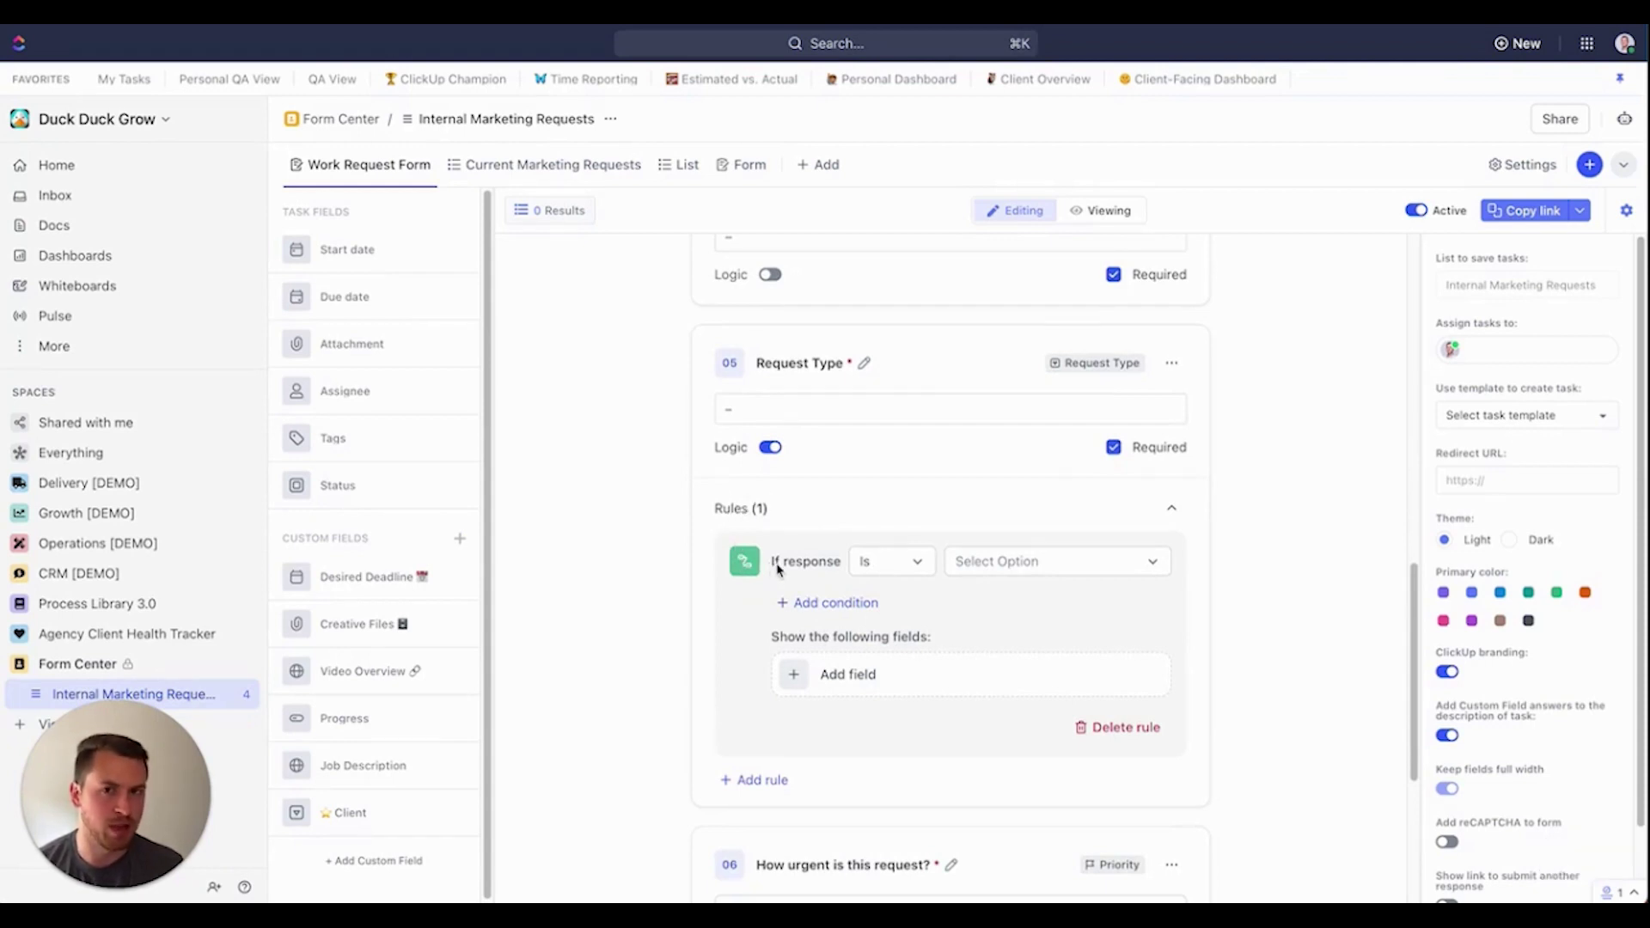
left_click(893, 569)
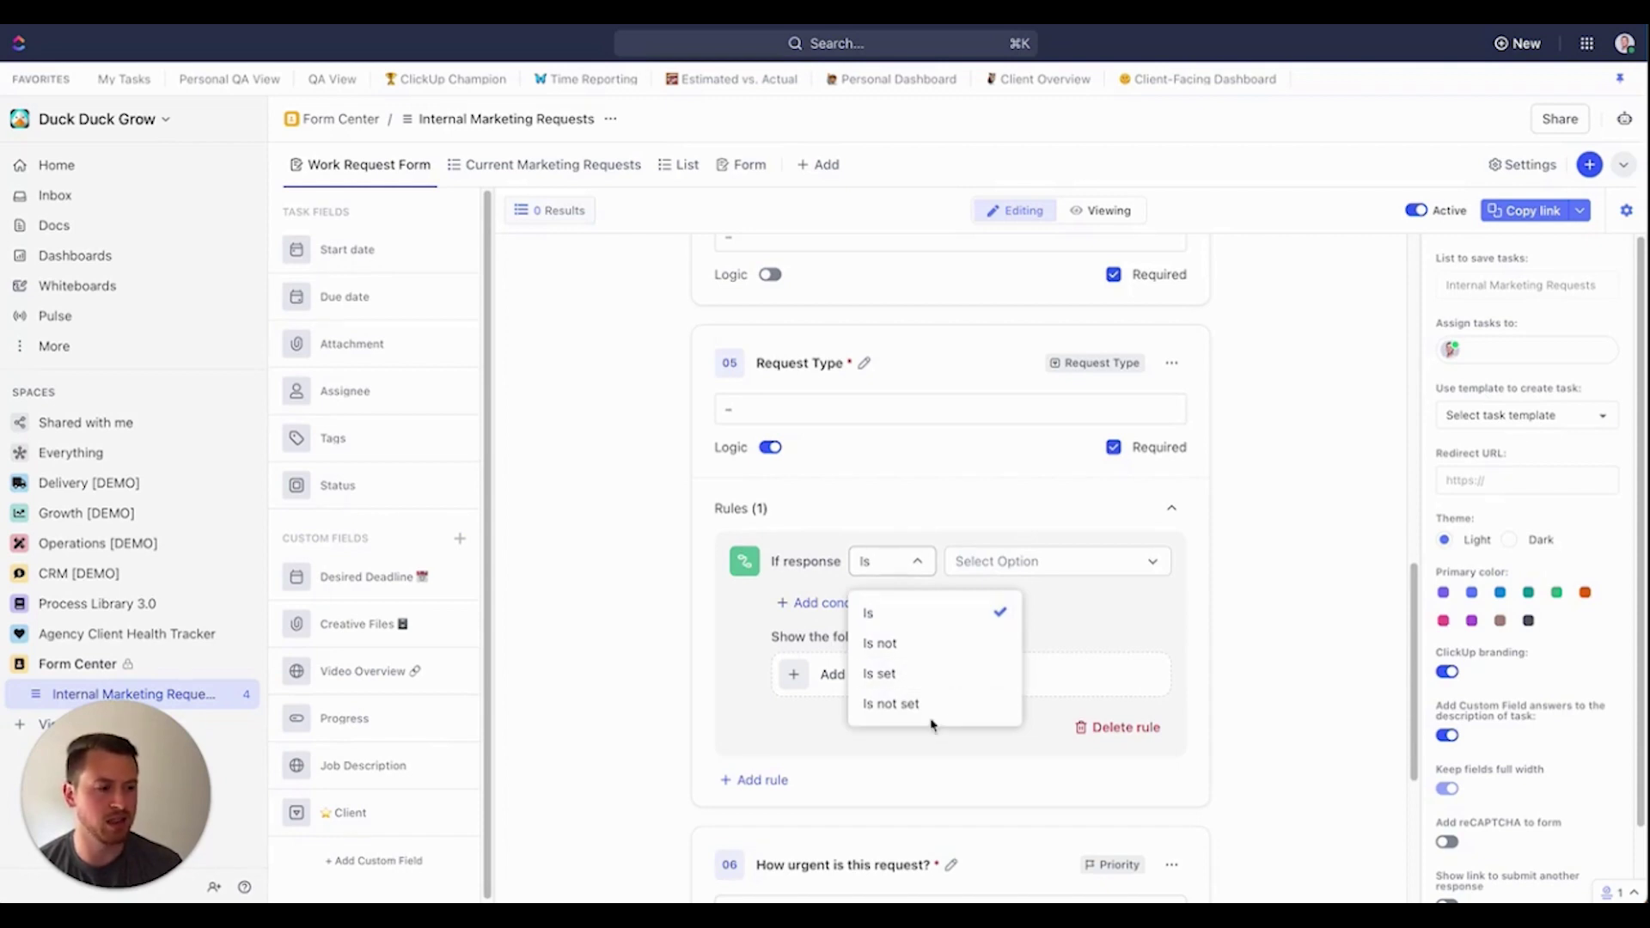
left_click(872, 617)
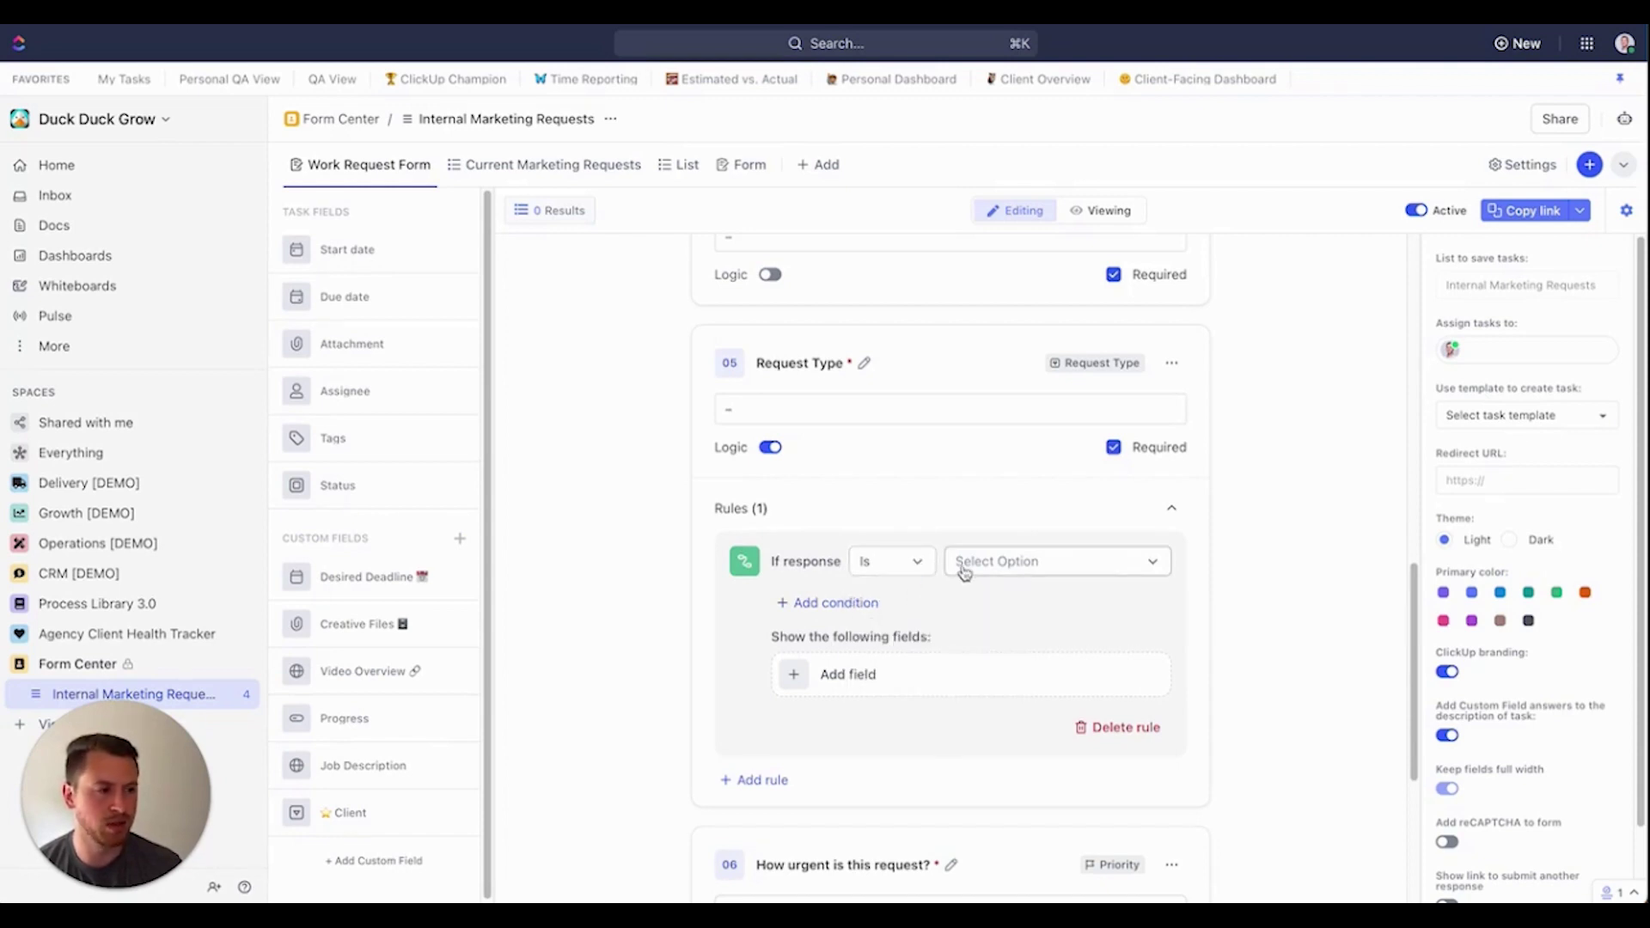
left_click(1032, 561)
left_click(1027, 618)
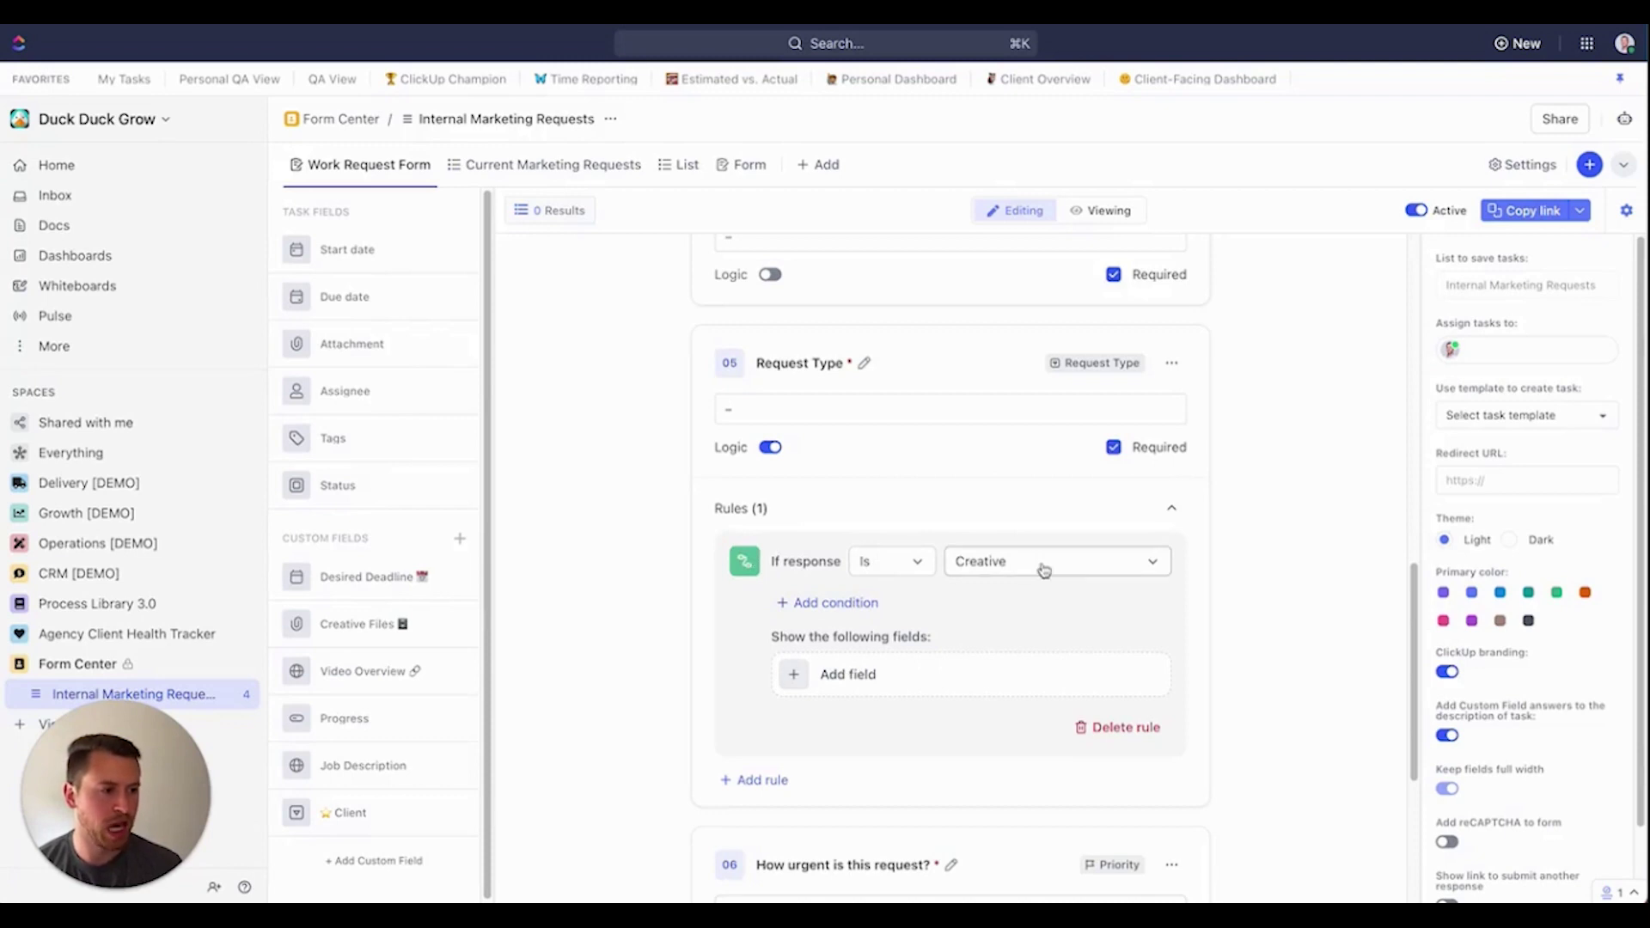
Add a required Creative Files field to the rule, titled 'Please supply necessary files for this request'
left_click(798, 680)
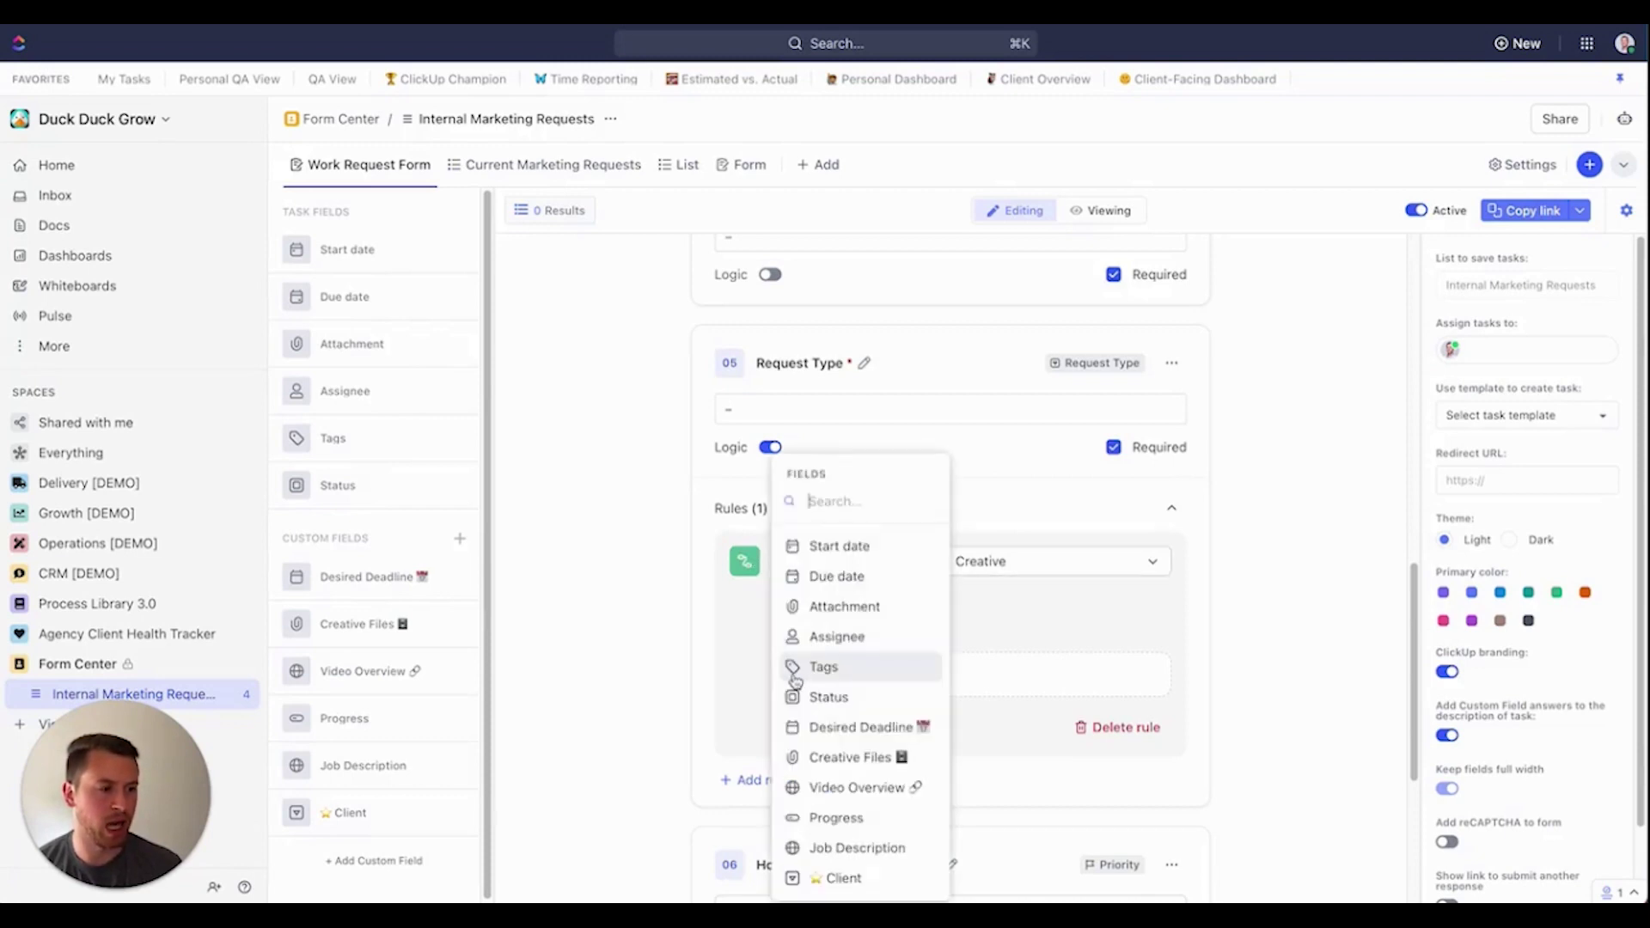
left_click(866, 755)
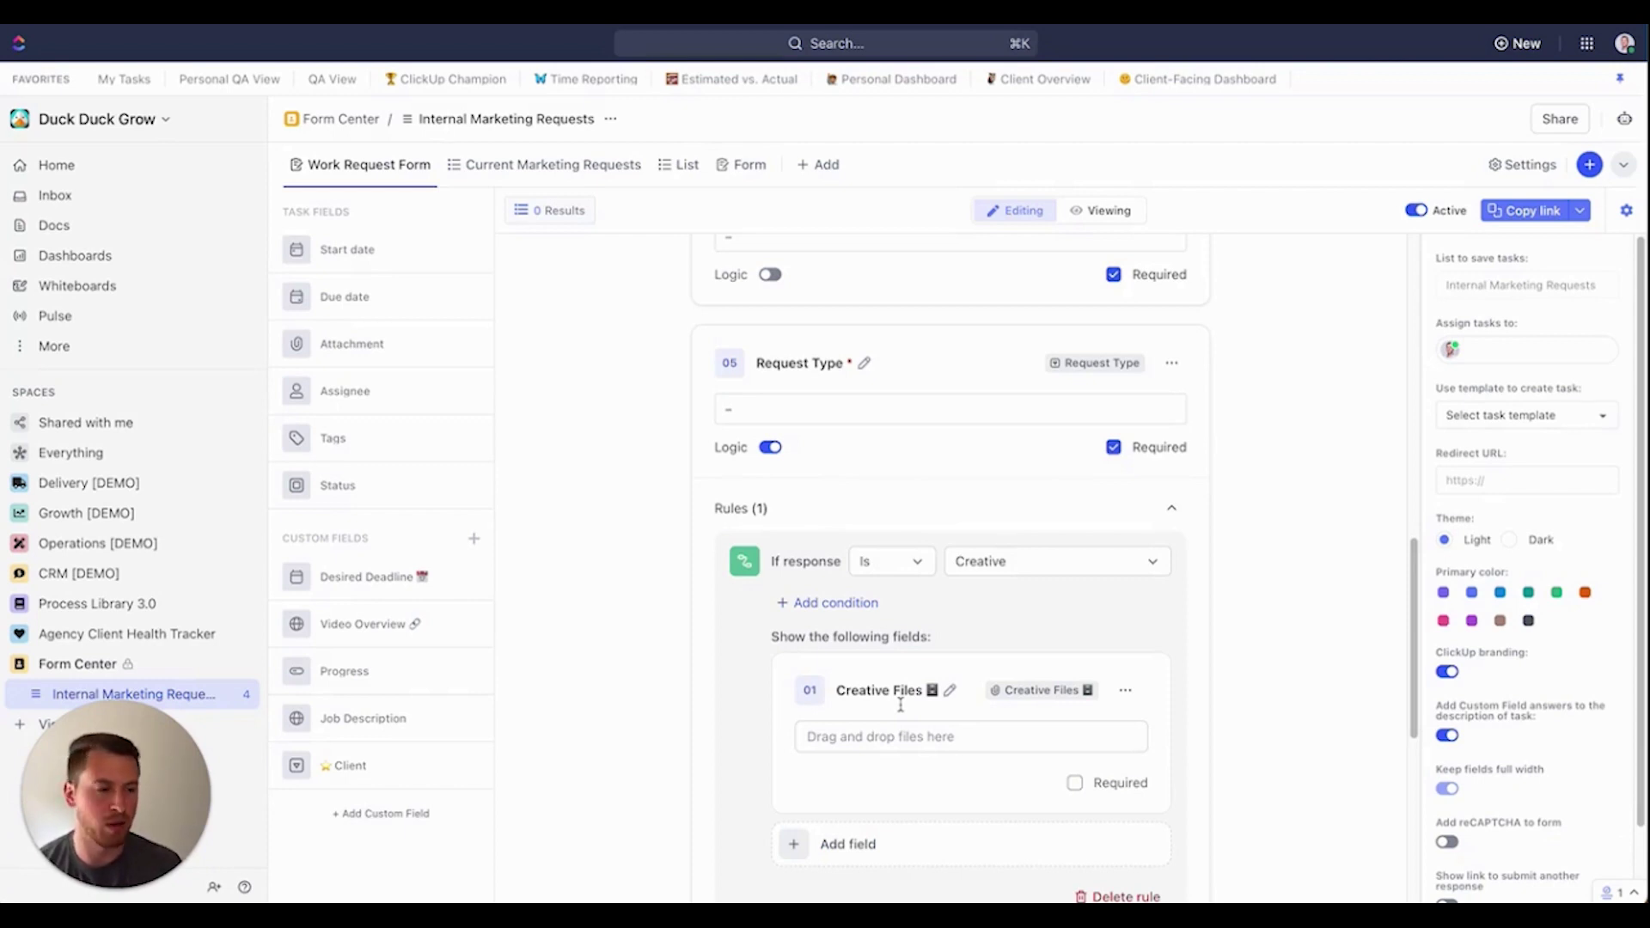
left_click(950, 690)
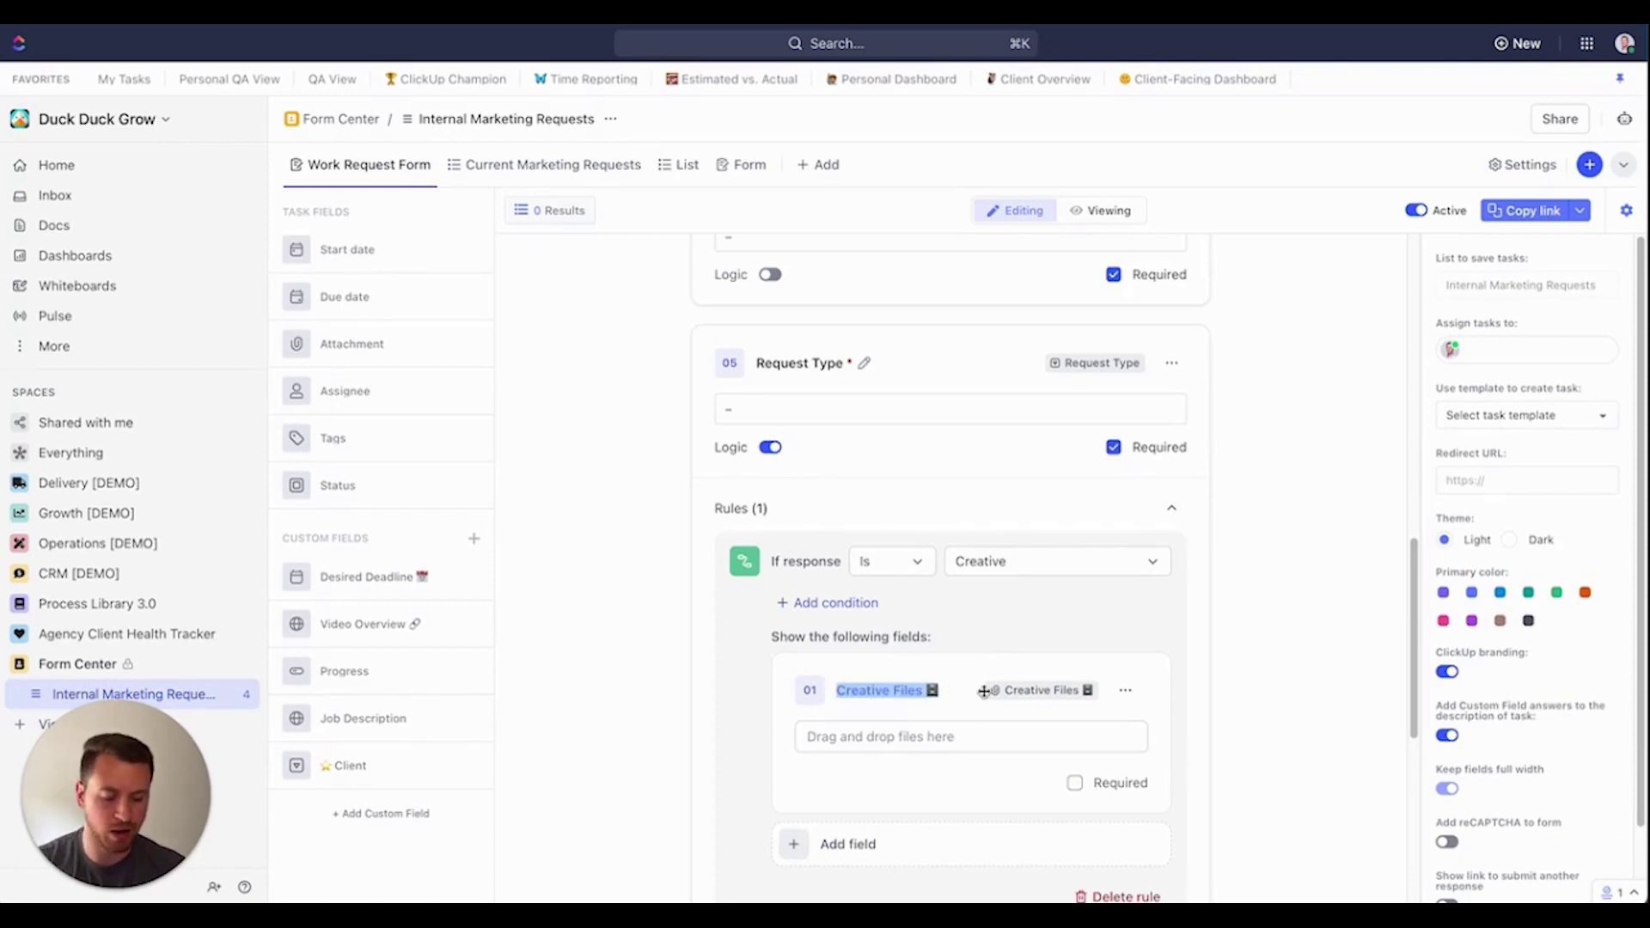
type("Please suoo")
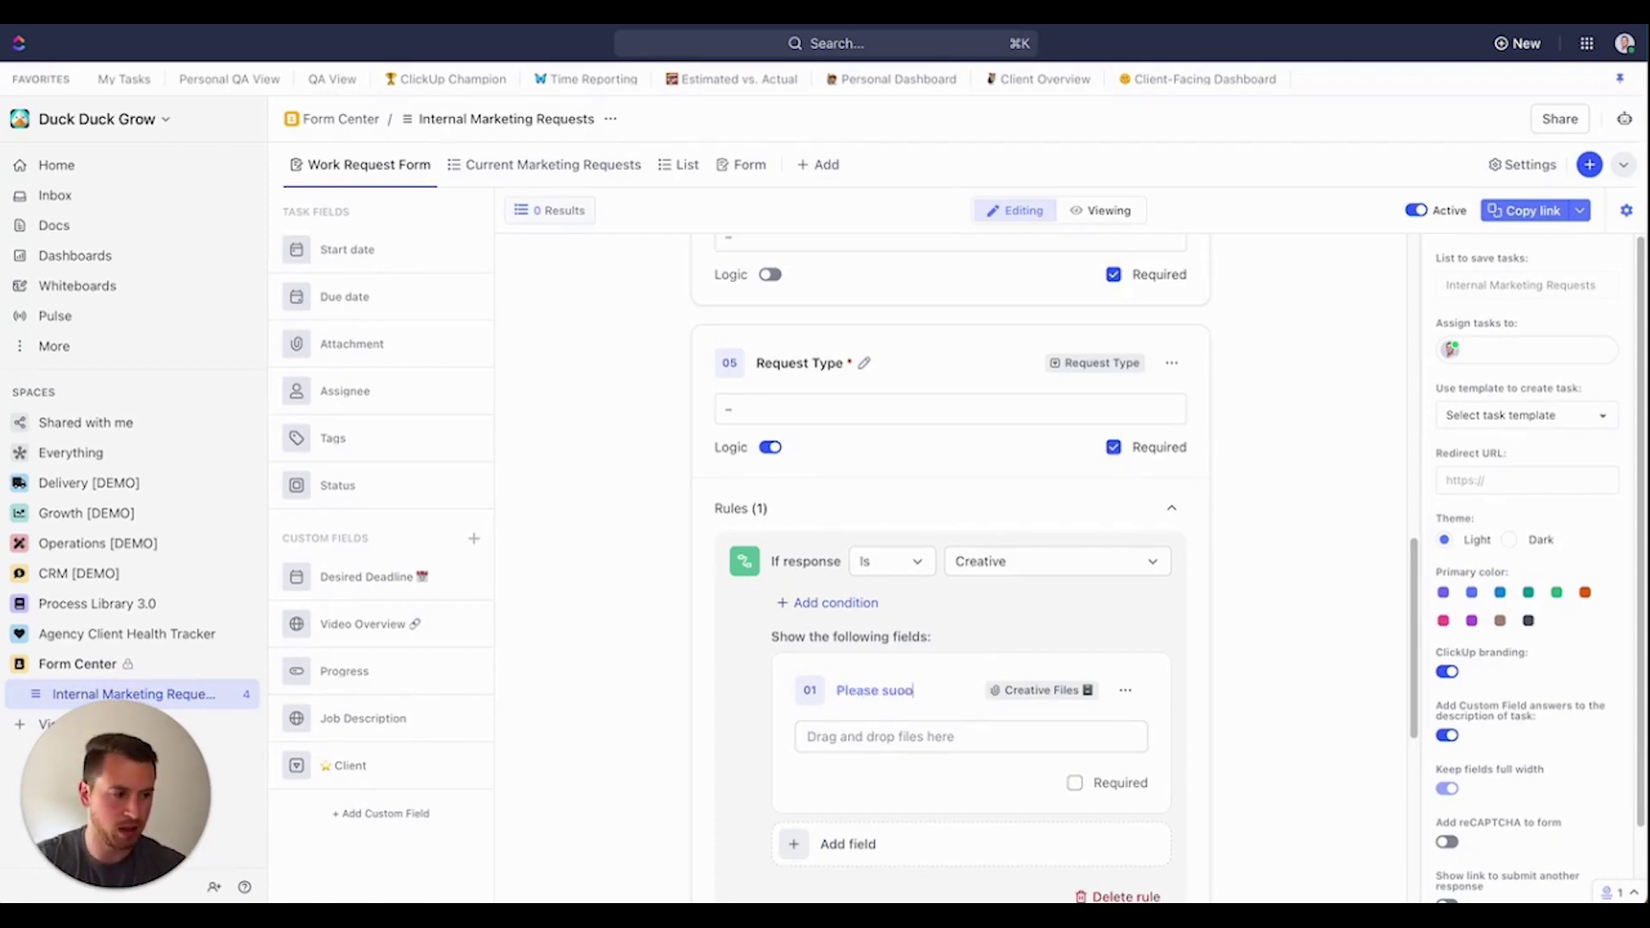
key("BackSpace")
key("BackSpace")
type("pply ne")
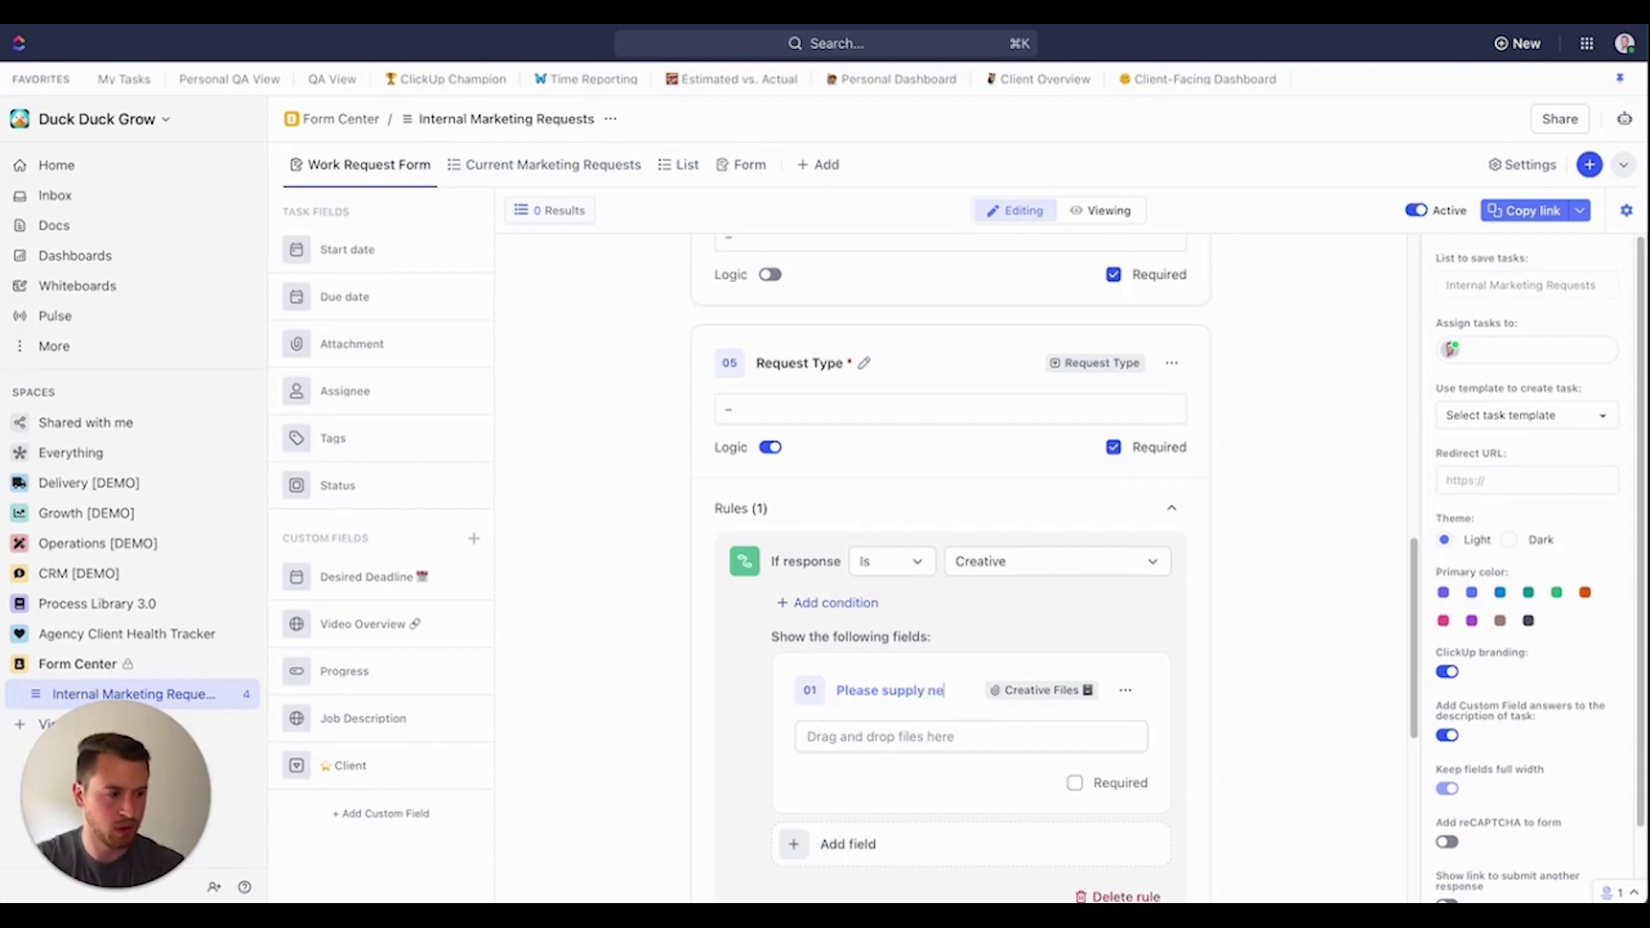
type("cessary files f")
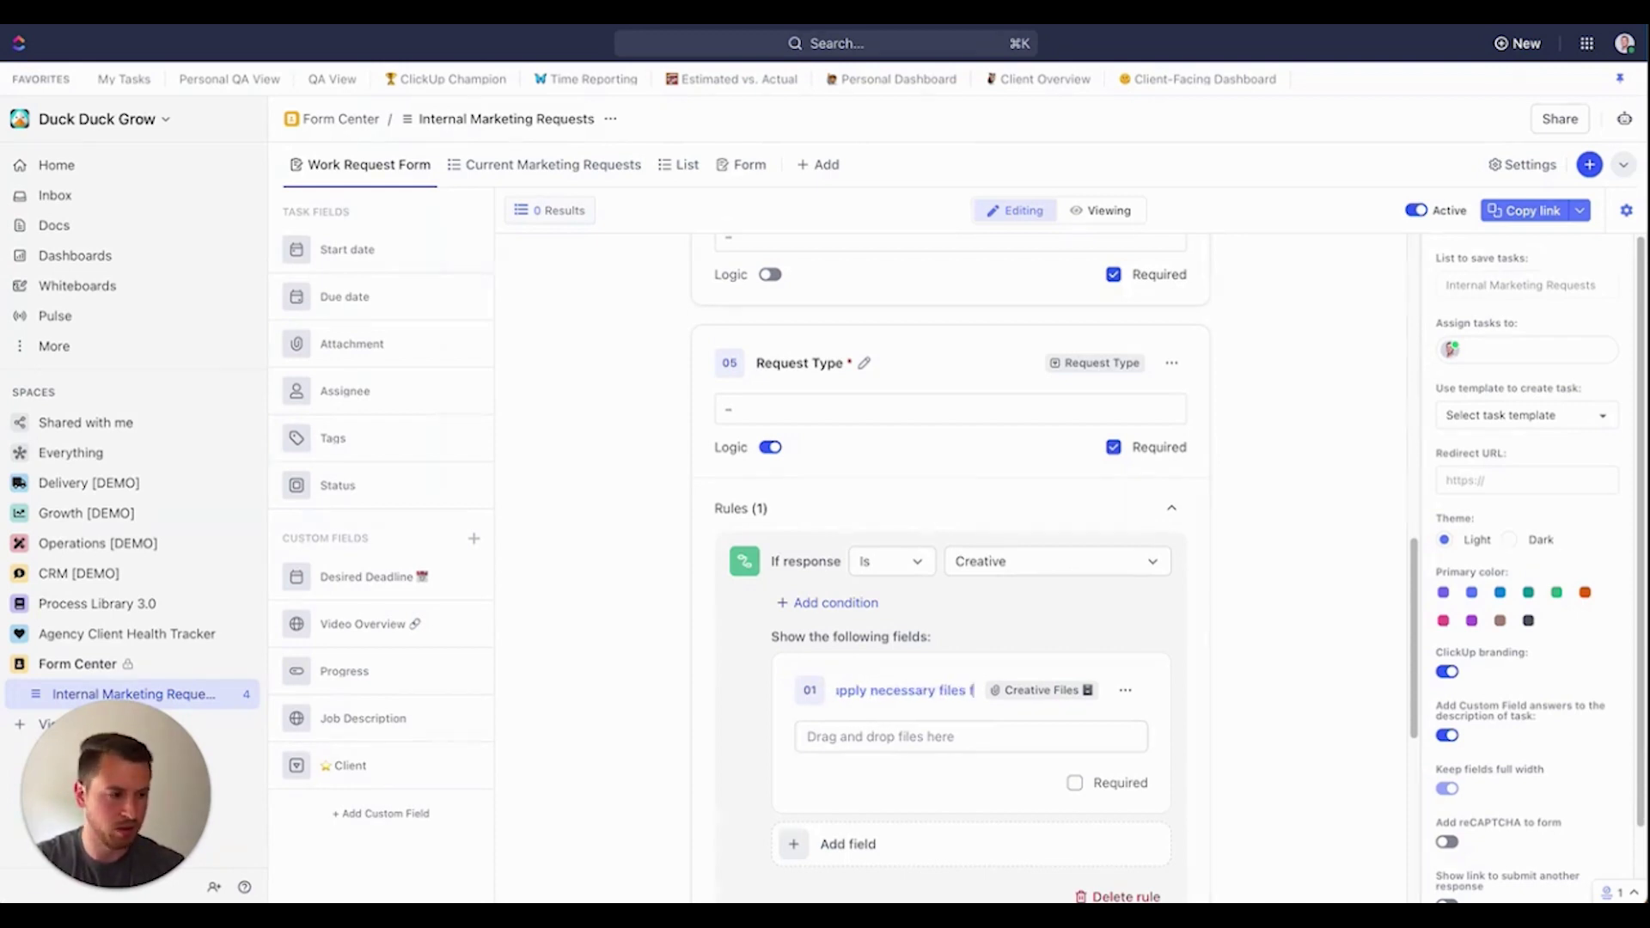
type("or this request")
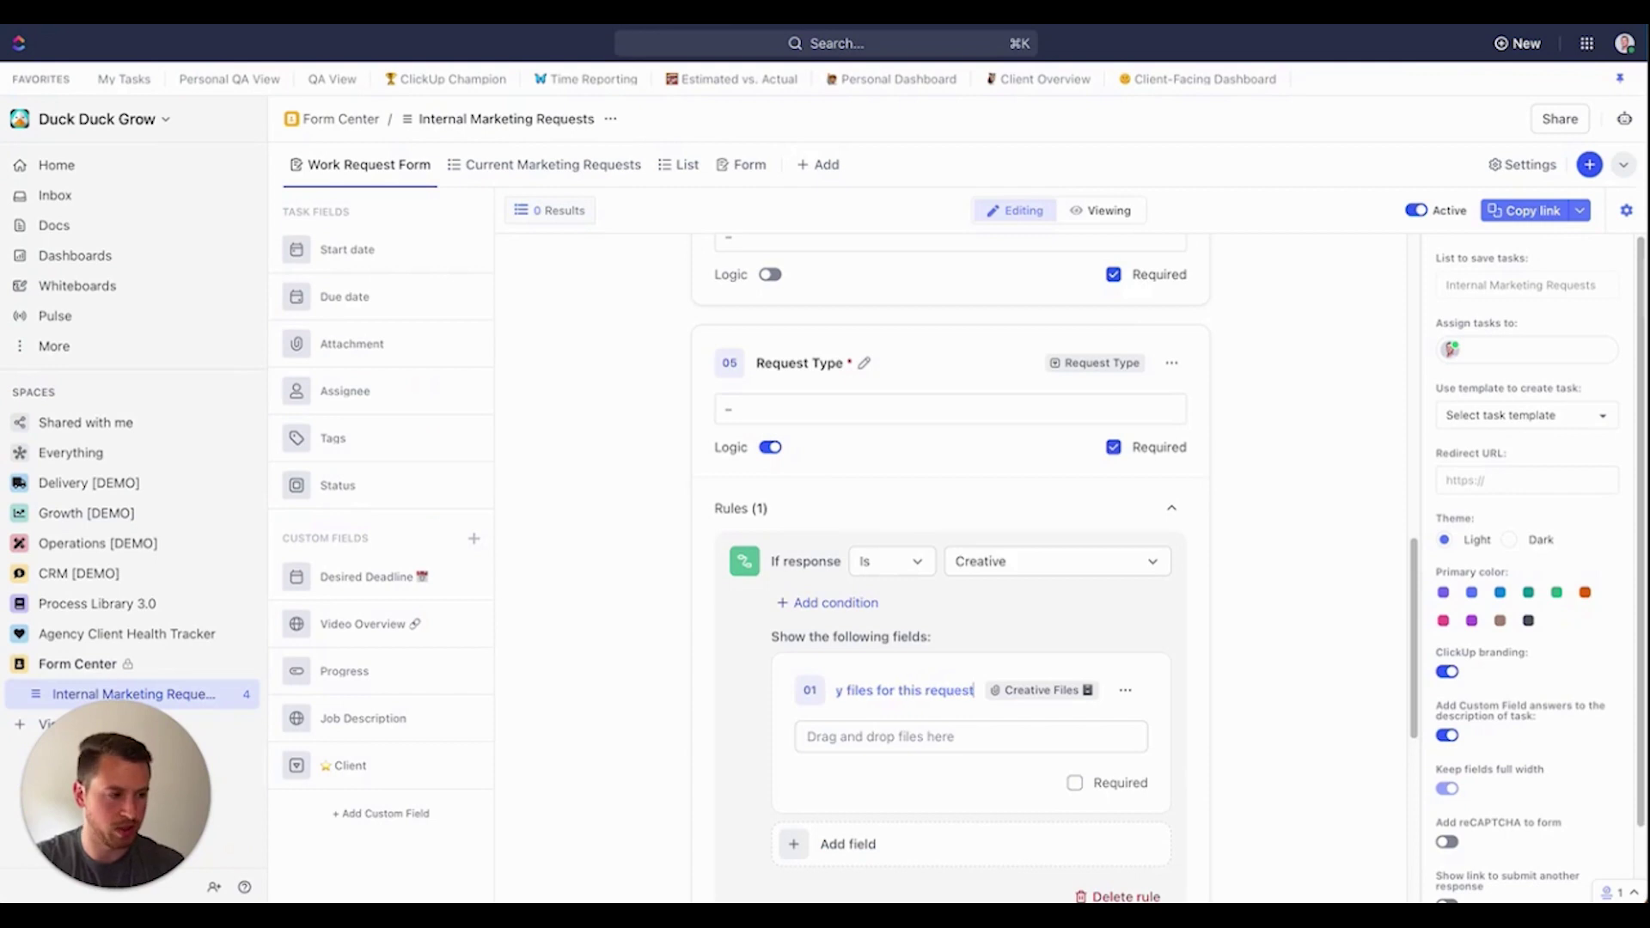
key("Return")
scroll(1017, 696, "down", 1)
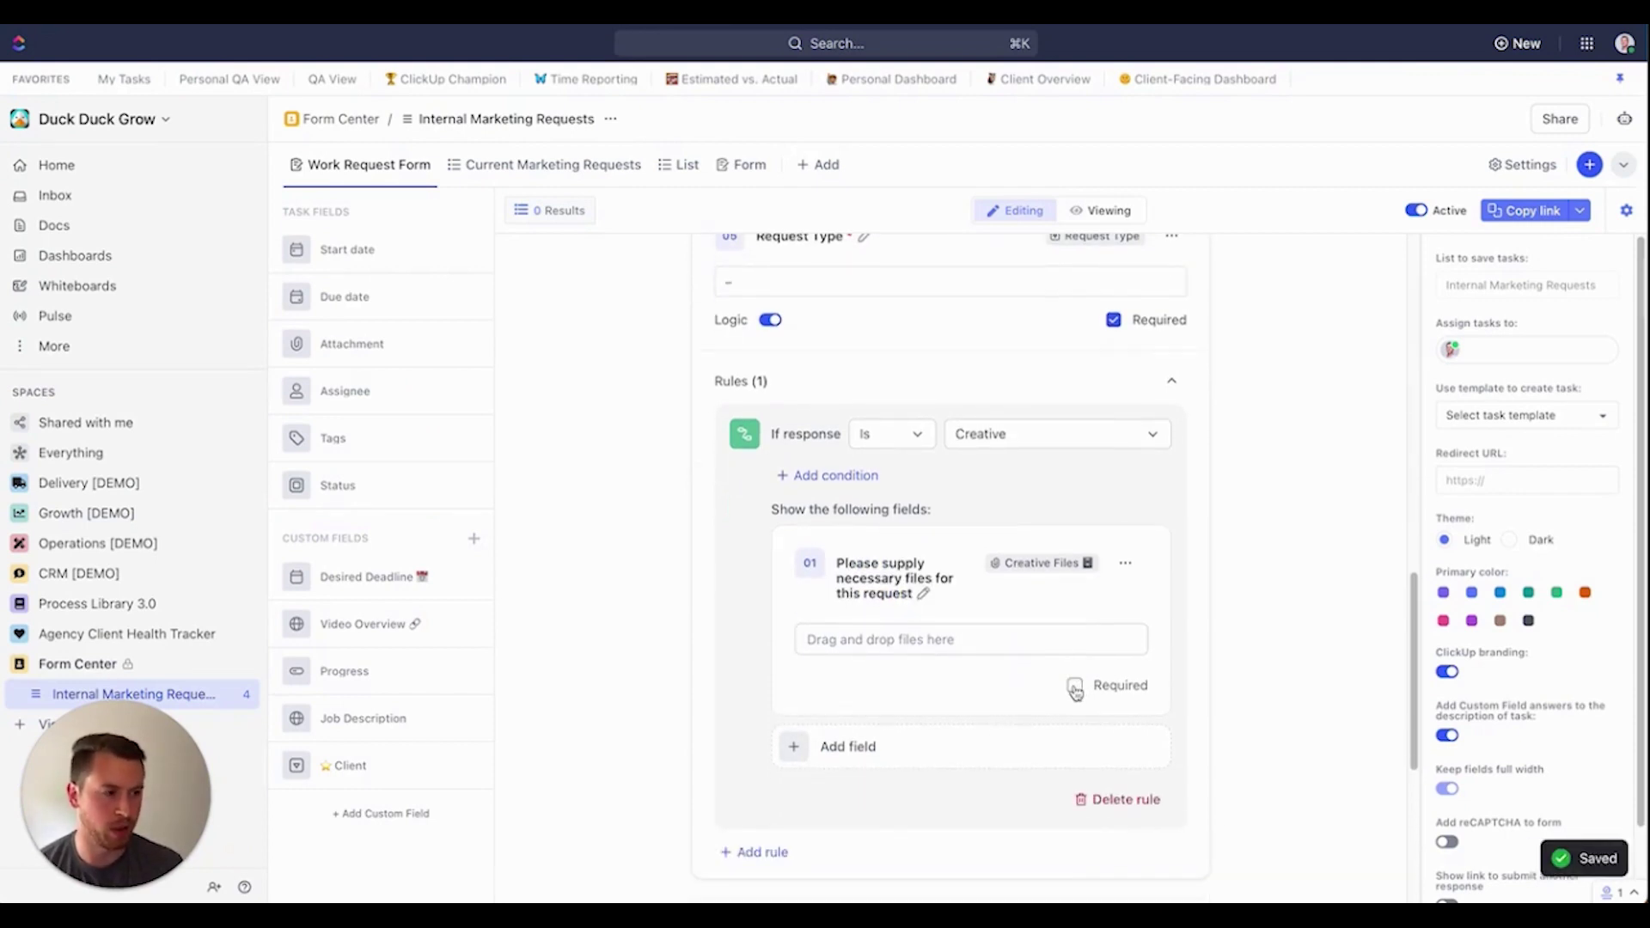
left_click(1074, 687)
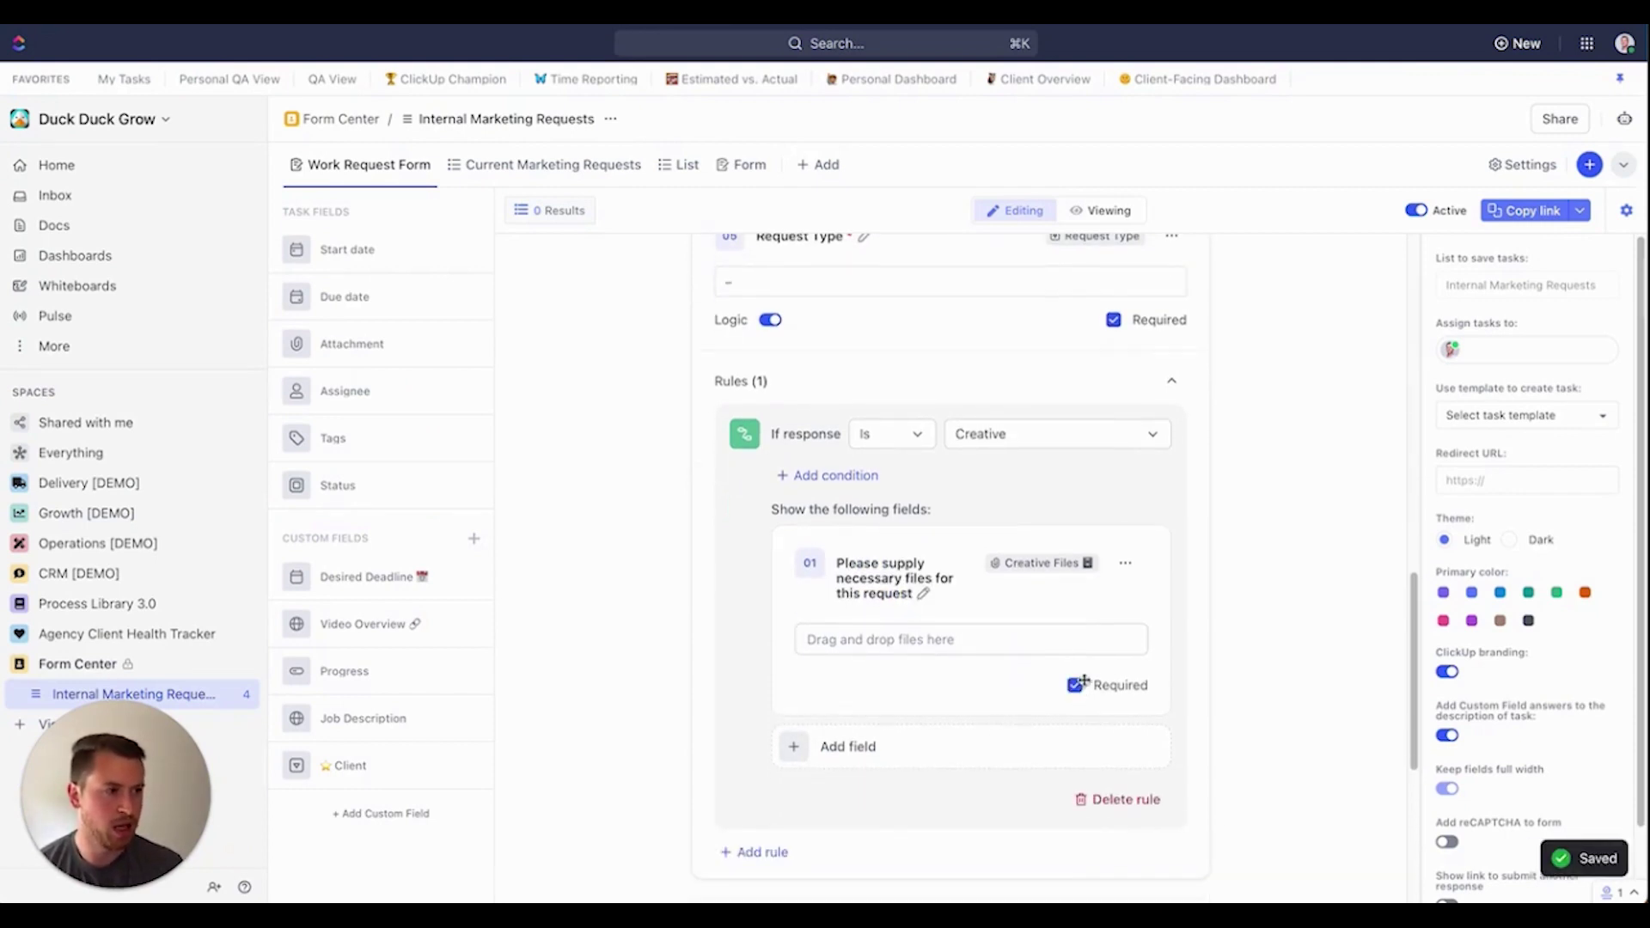
Preview the form, choose Creative, and confirm the file-upload question appears
left_click(1101, 211)
scroll(1142, 370, "down", 5)
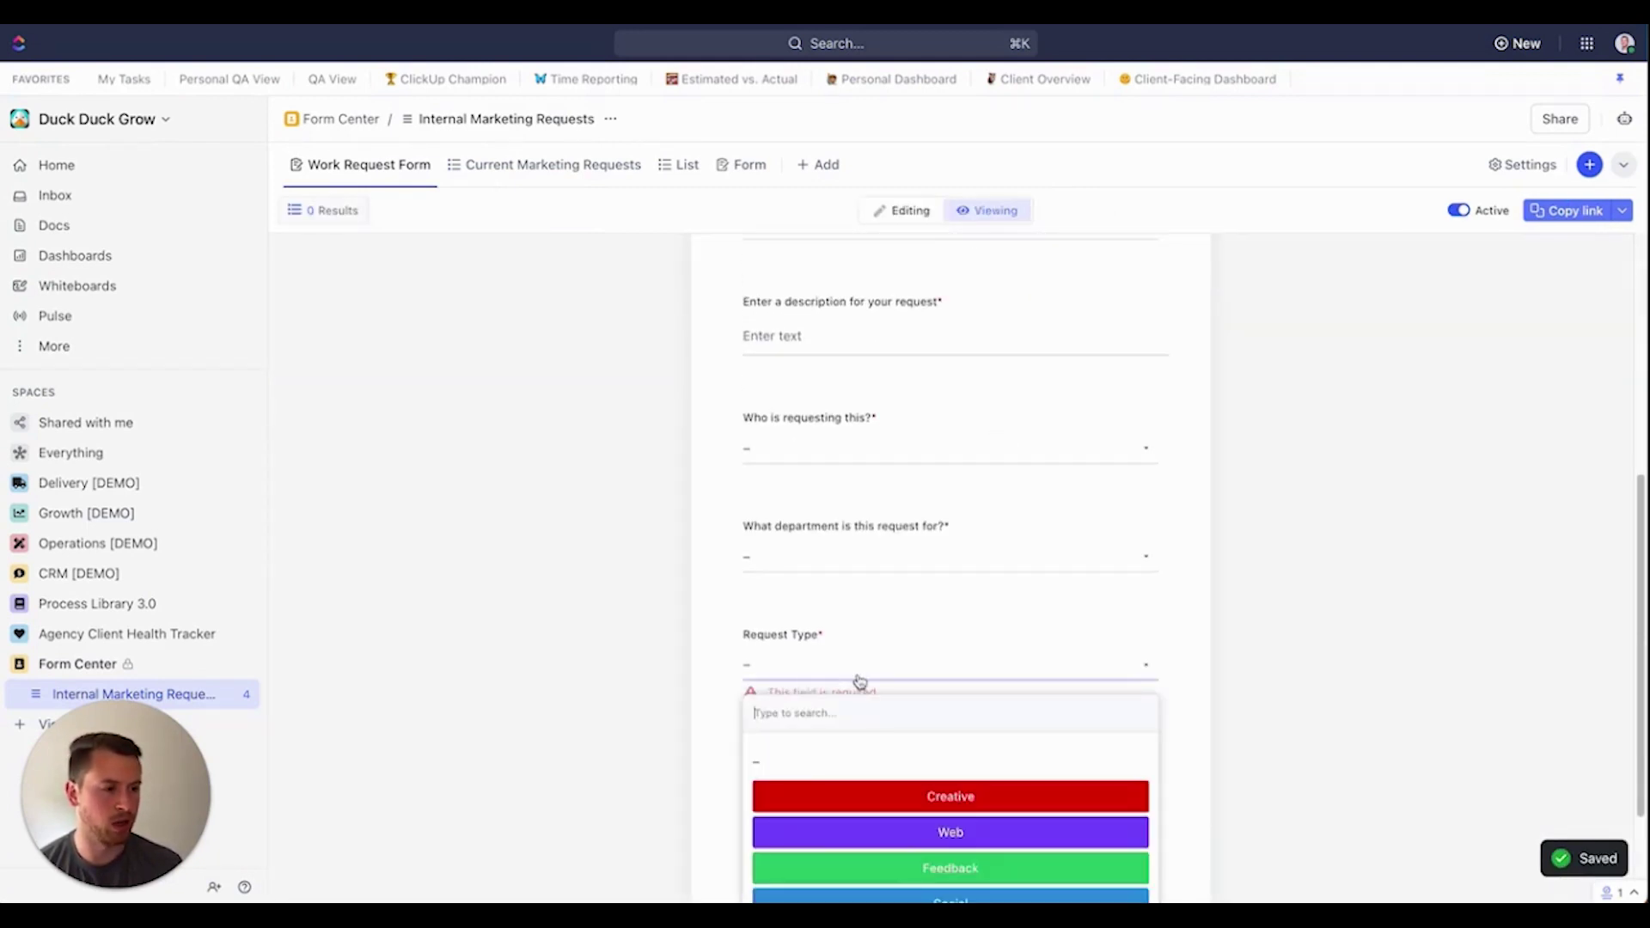
left_click(976, 799)
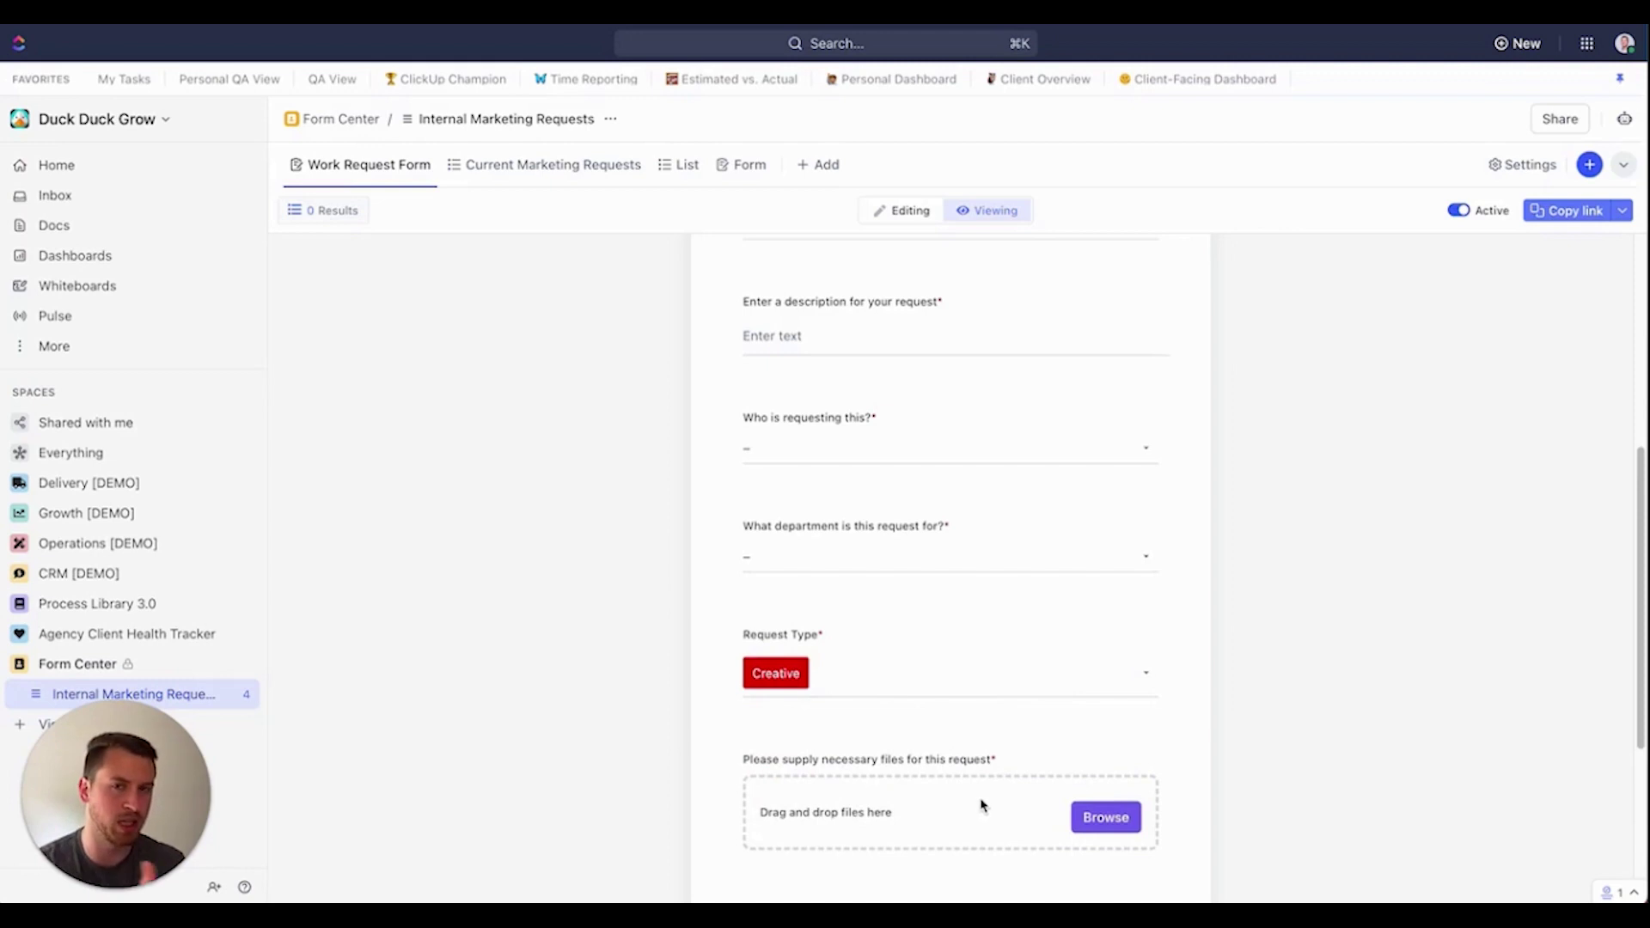
left_click(909, 215)
Expand the Request Type rules and review the Creative rule's required Creative Files field, adding nothing
scroll(865, 441, "down", 8)
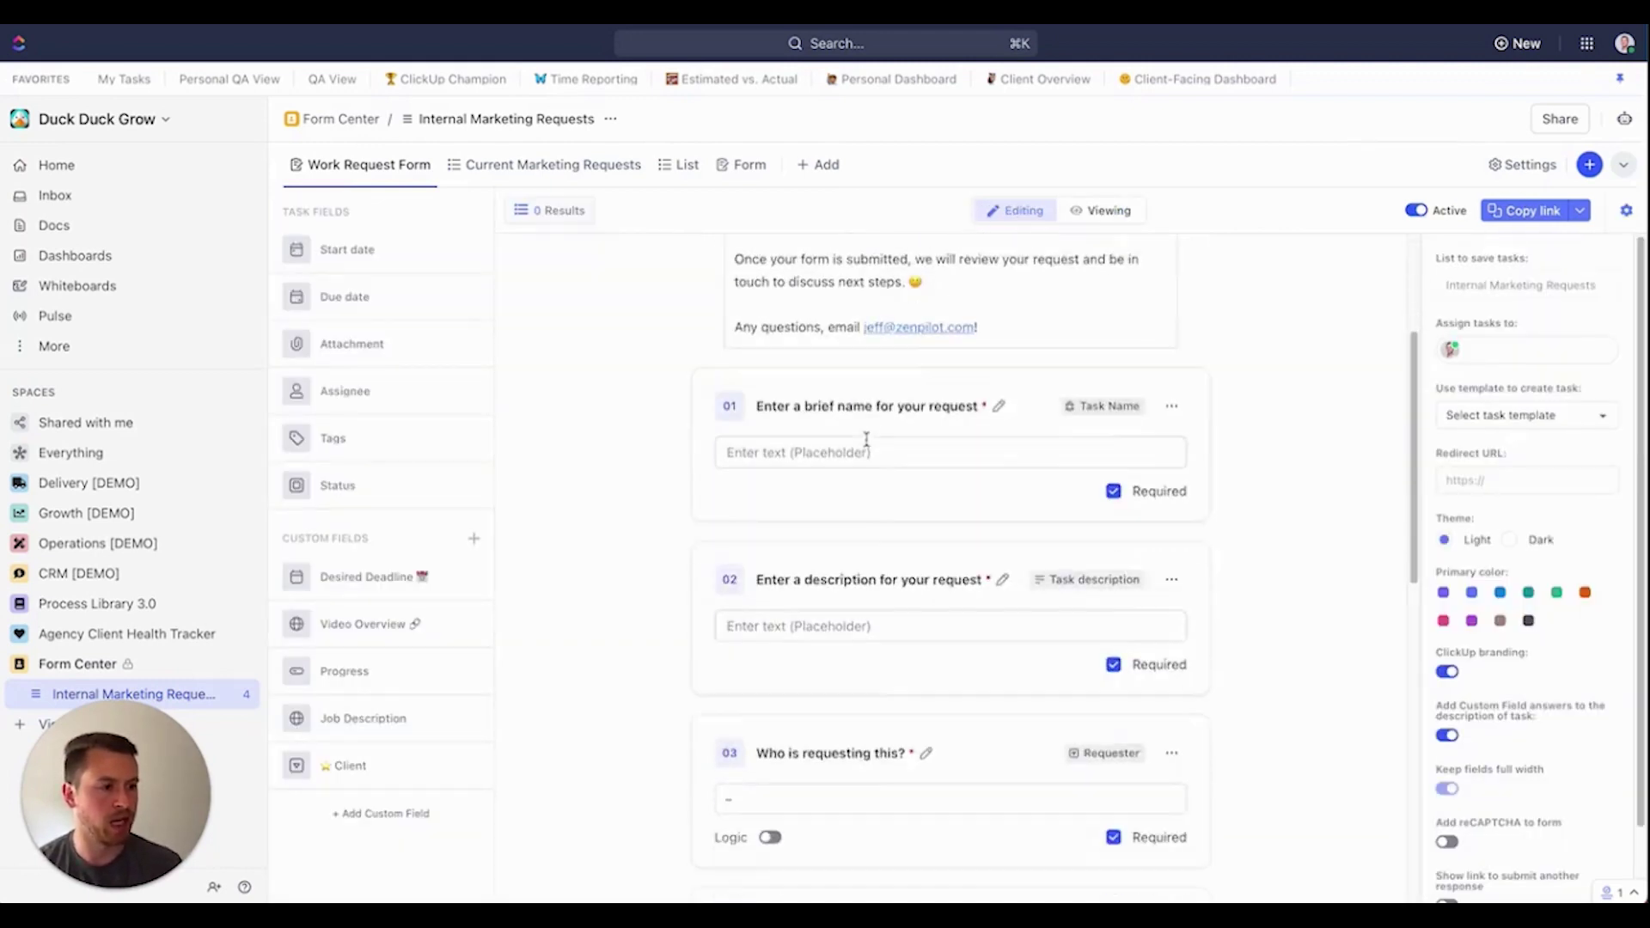
scroll(865, 450, "down", 3)
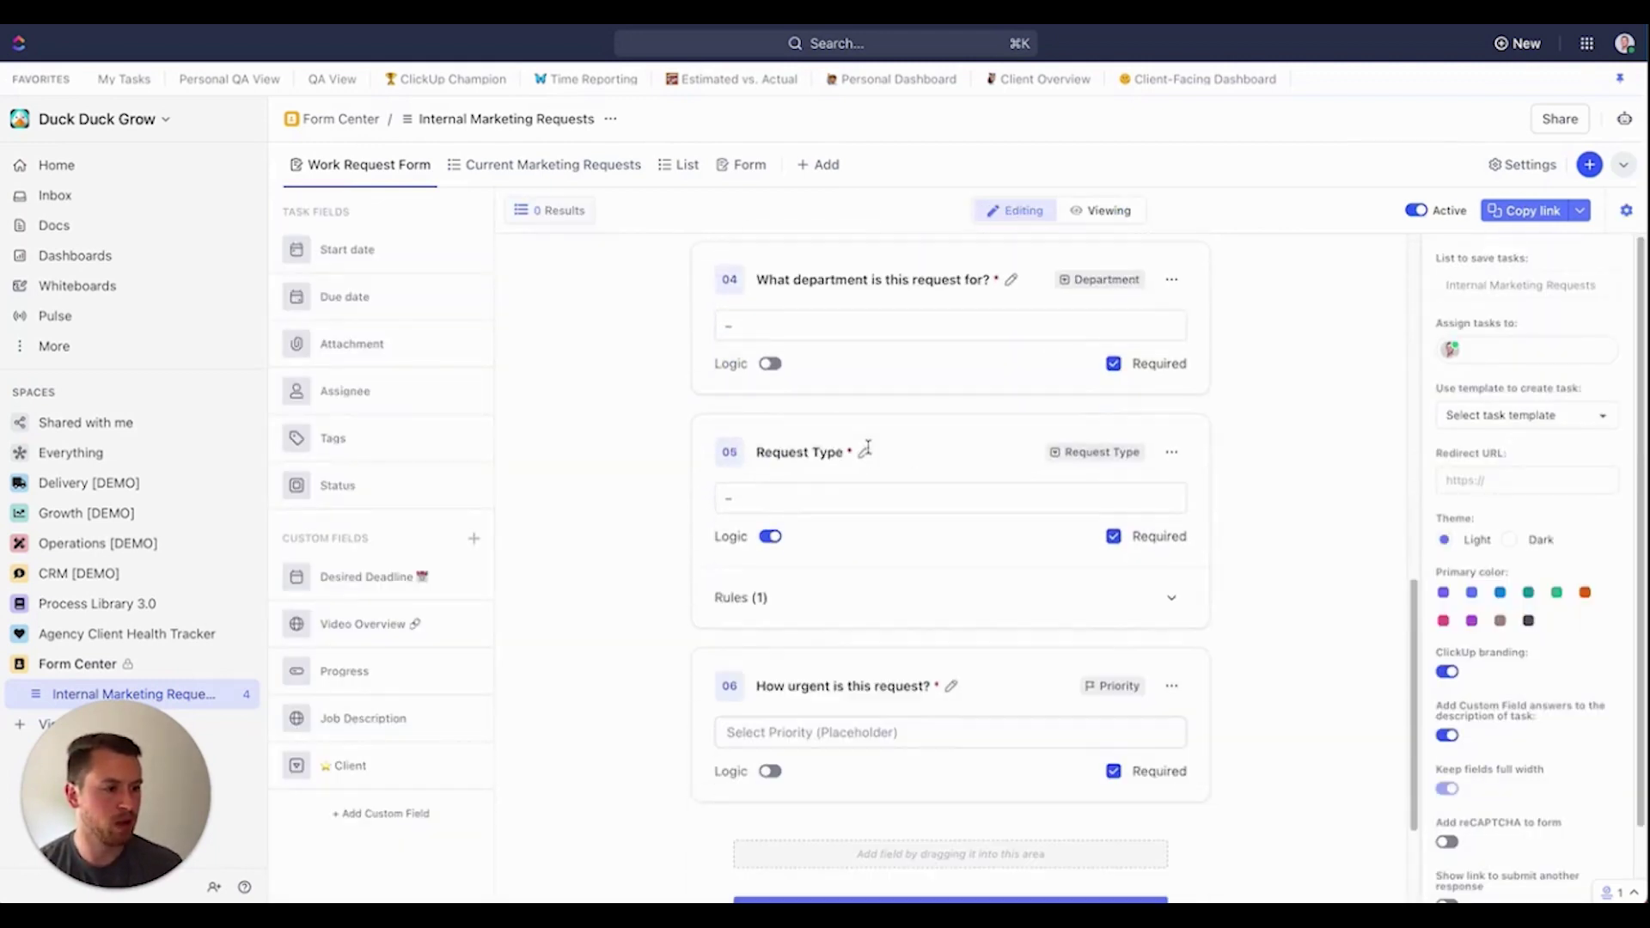
left_click(746, 596)
scroll(746, 596, "down", 3)
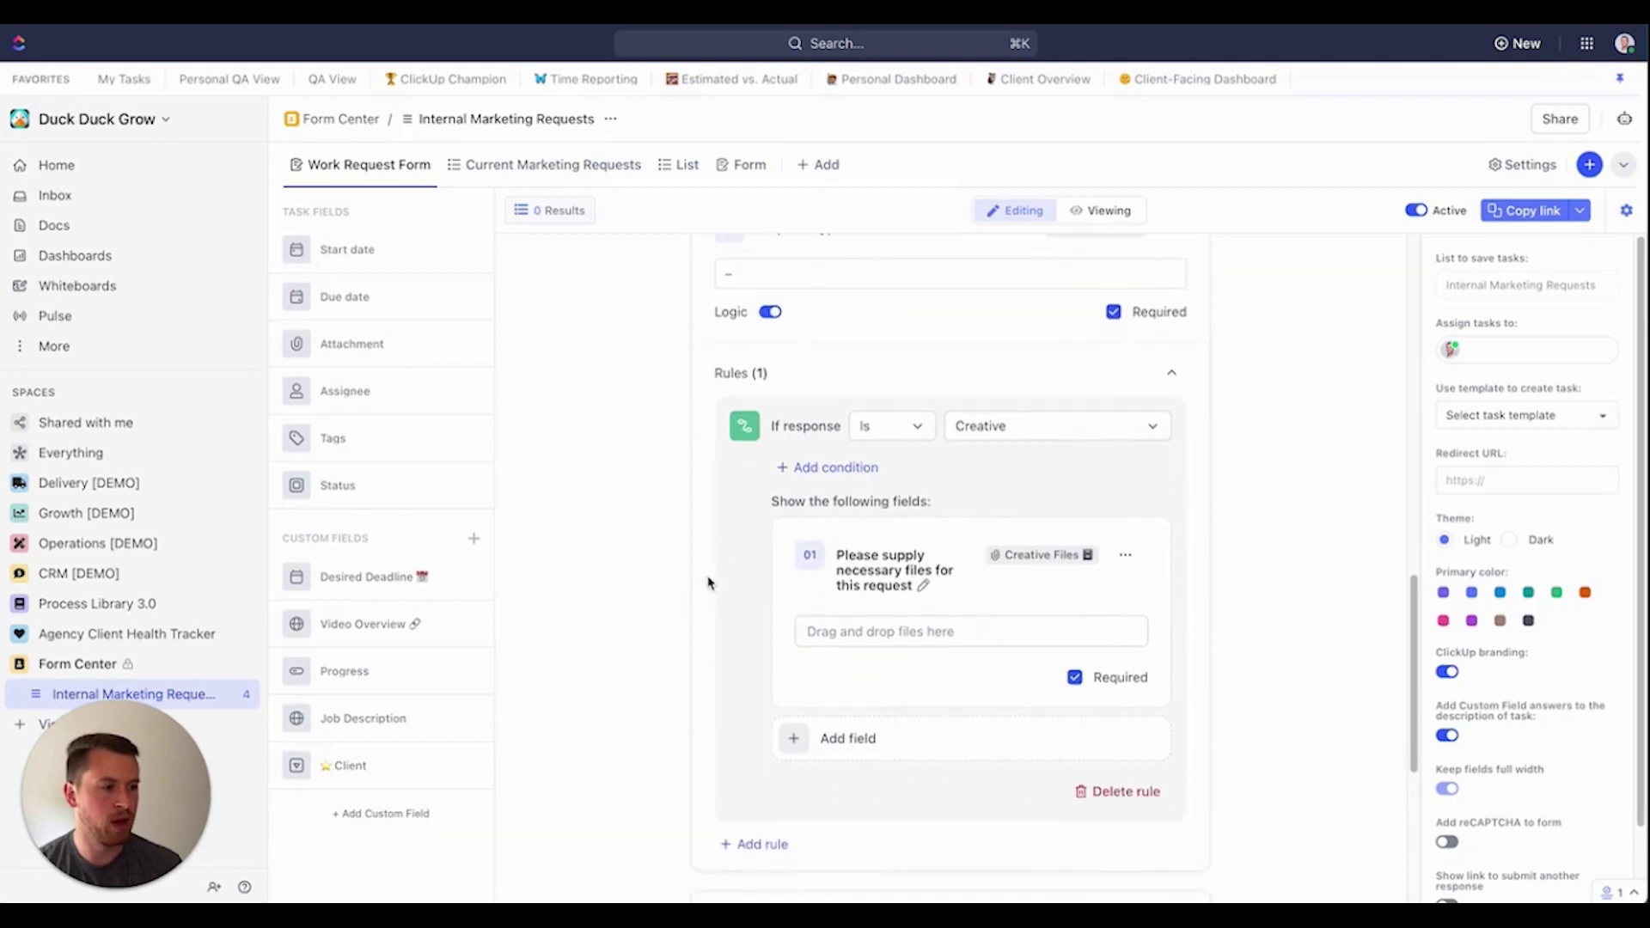
left_click(859, 753)
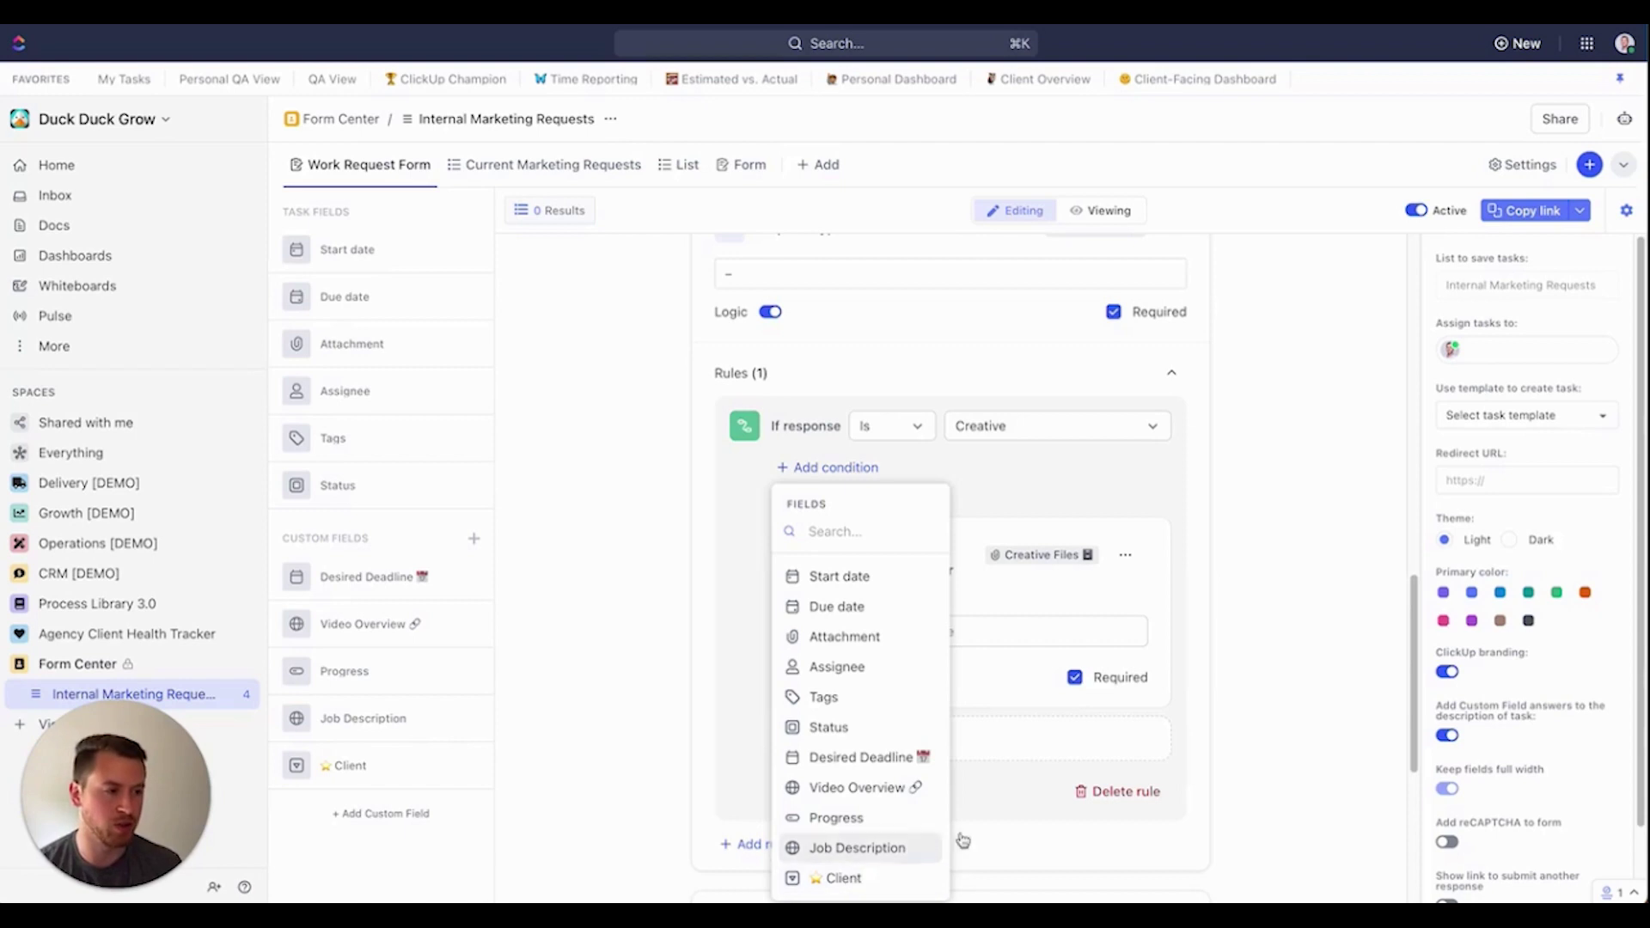
left_click(1168, 674)
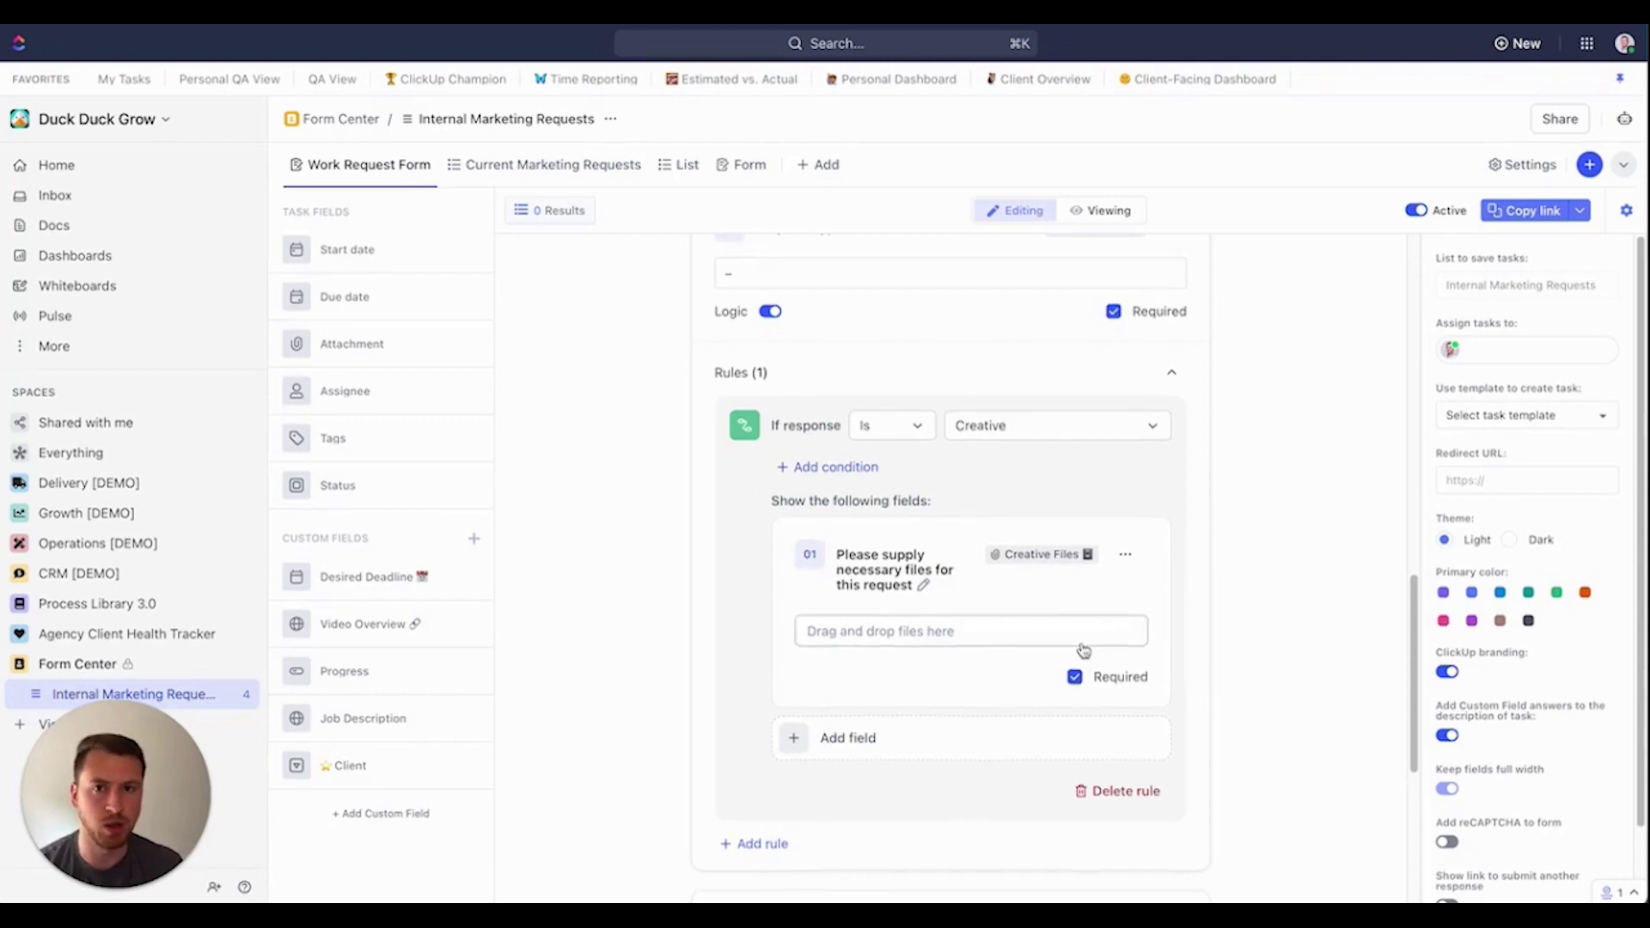
scroll(1091, 627, "down", 1)
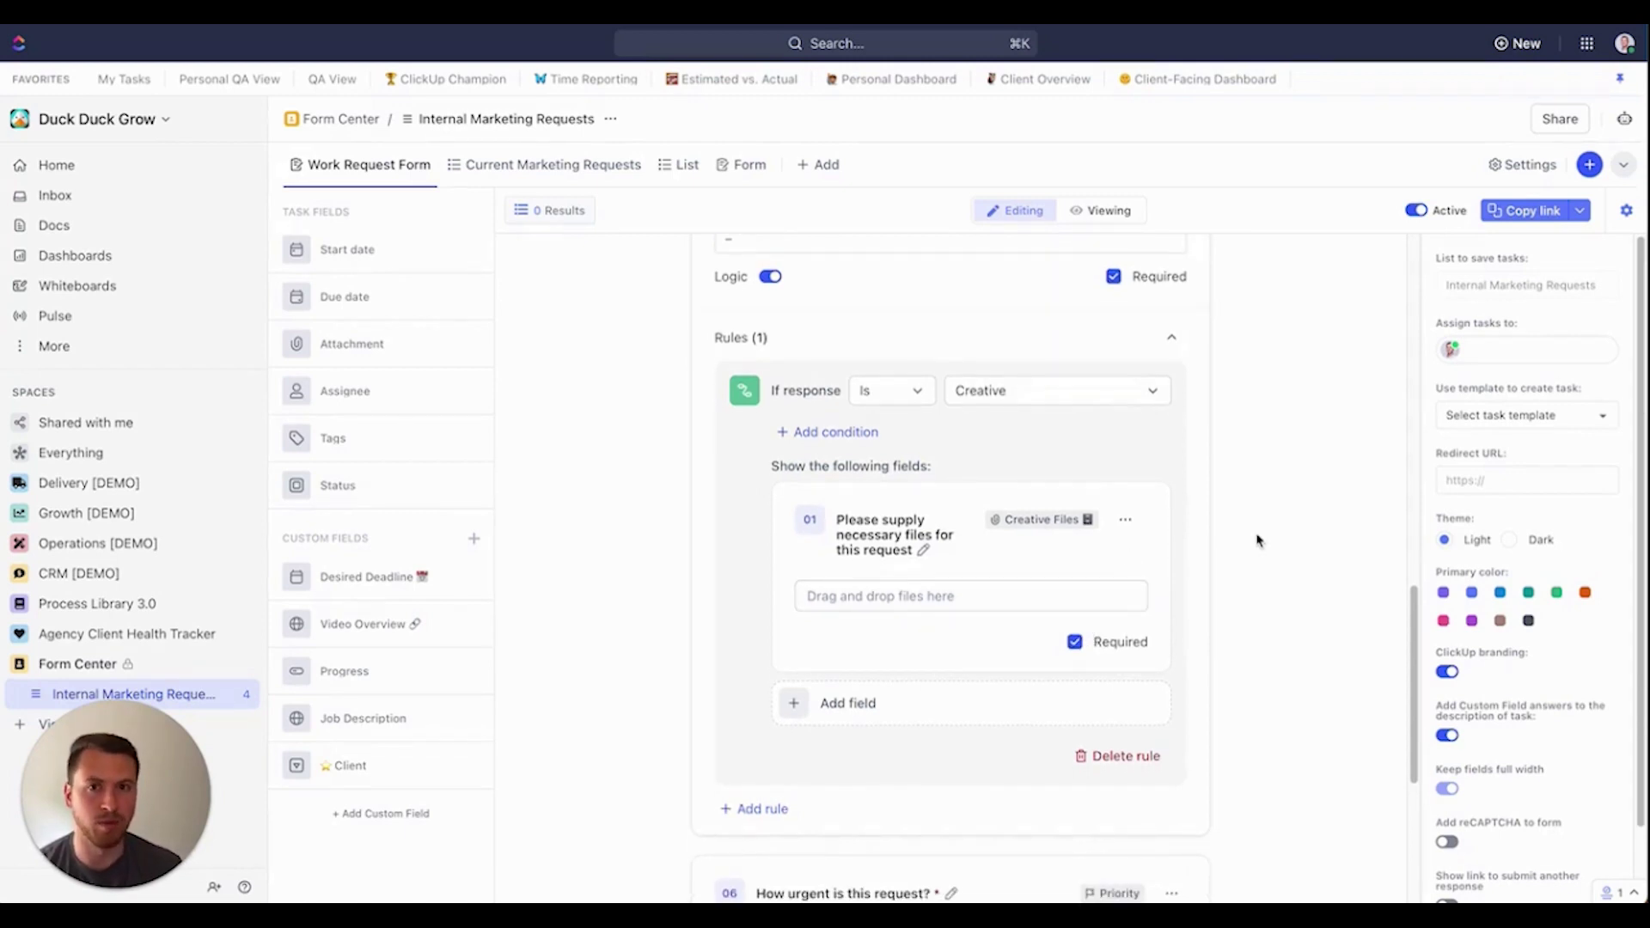
scroll(1090, 480, "down", 1)
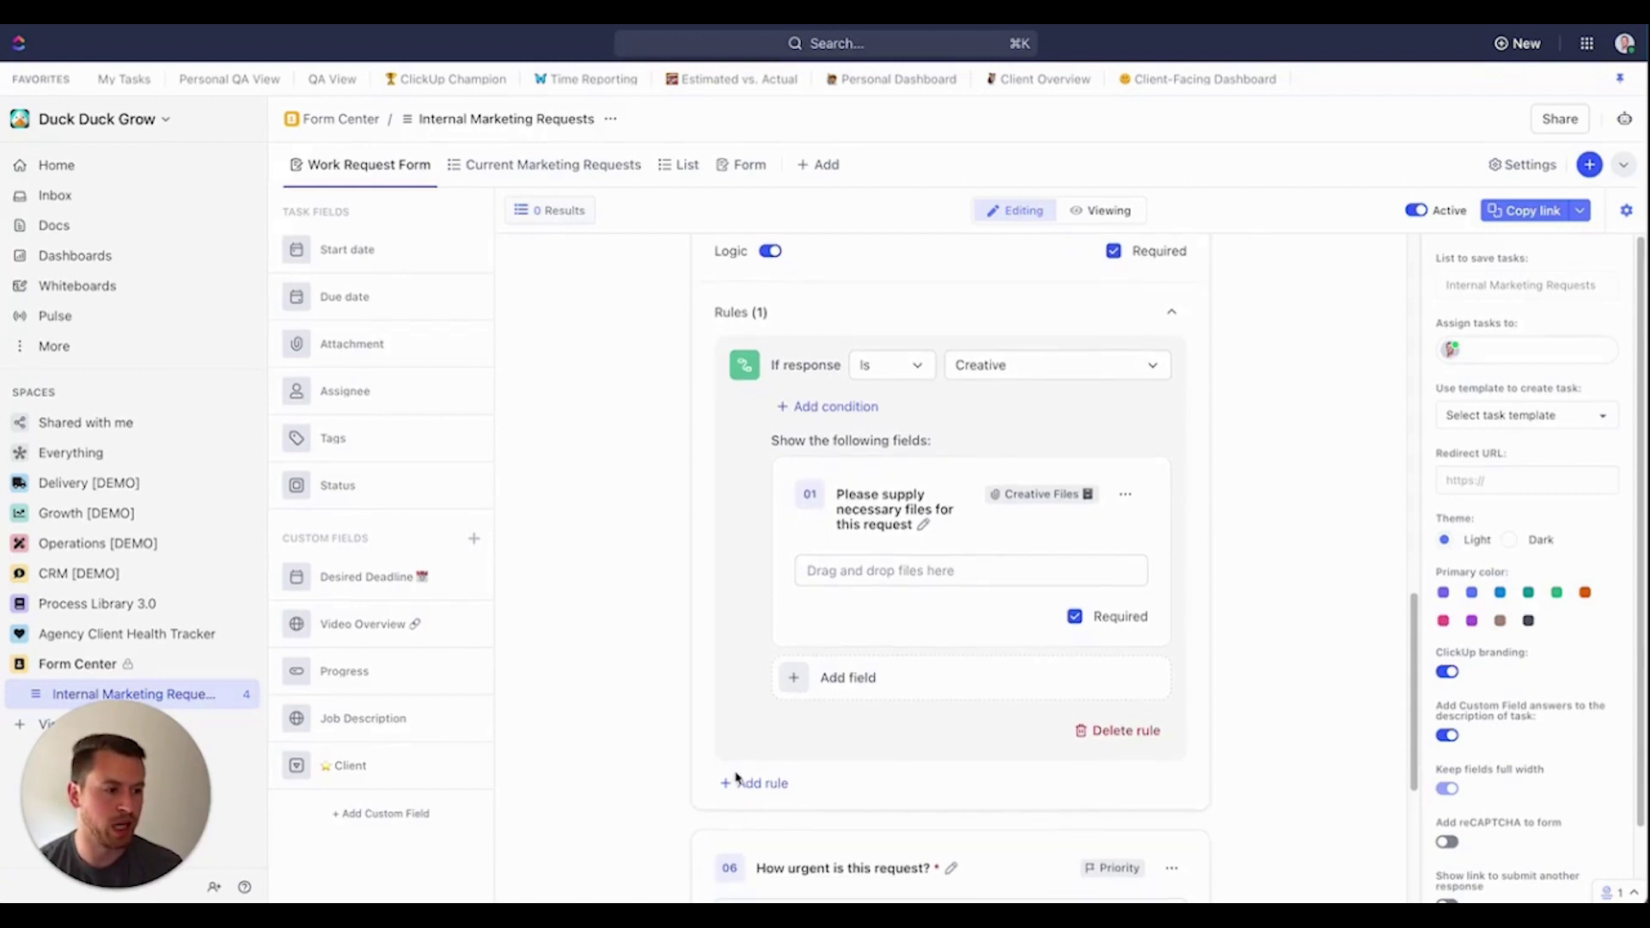
Add a Request Type rule that shows the Video Overview field for Feedback requests
left_click(757, 788)
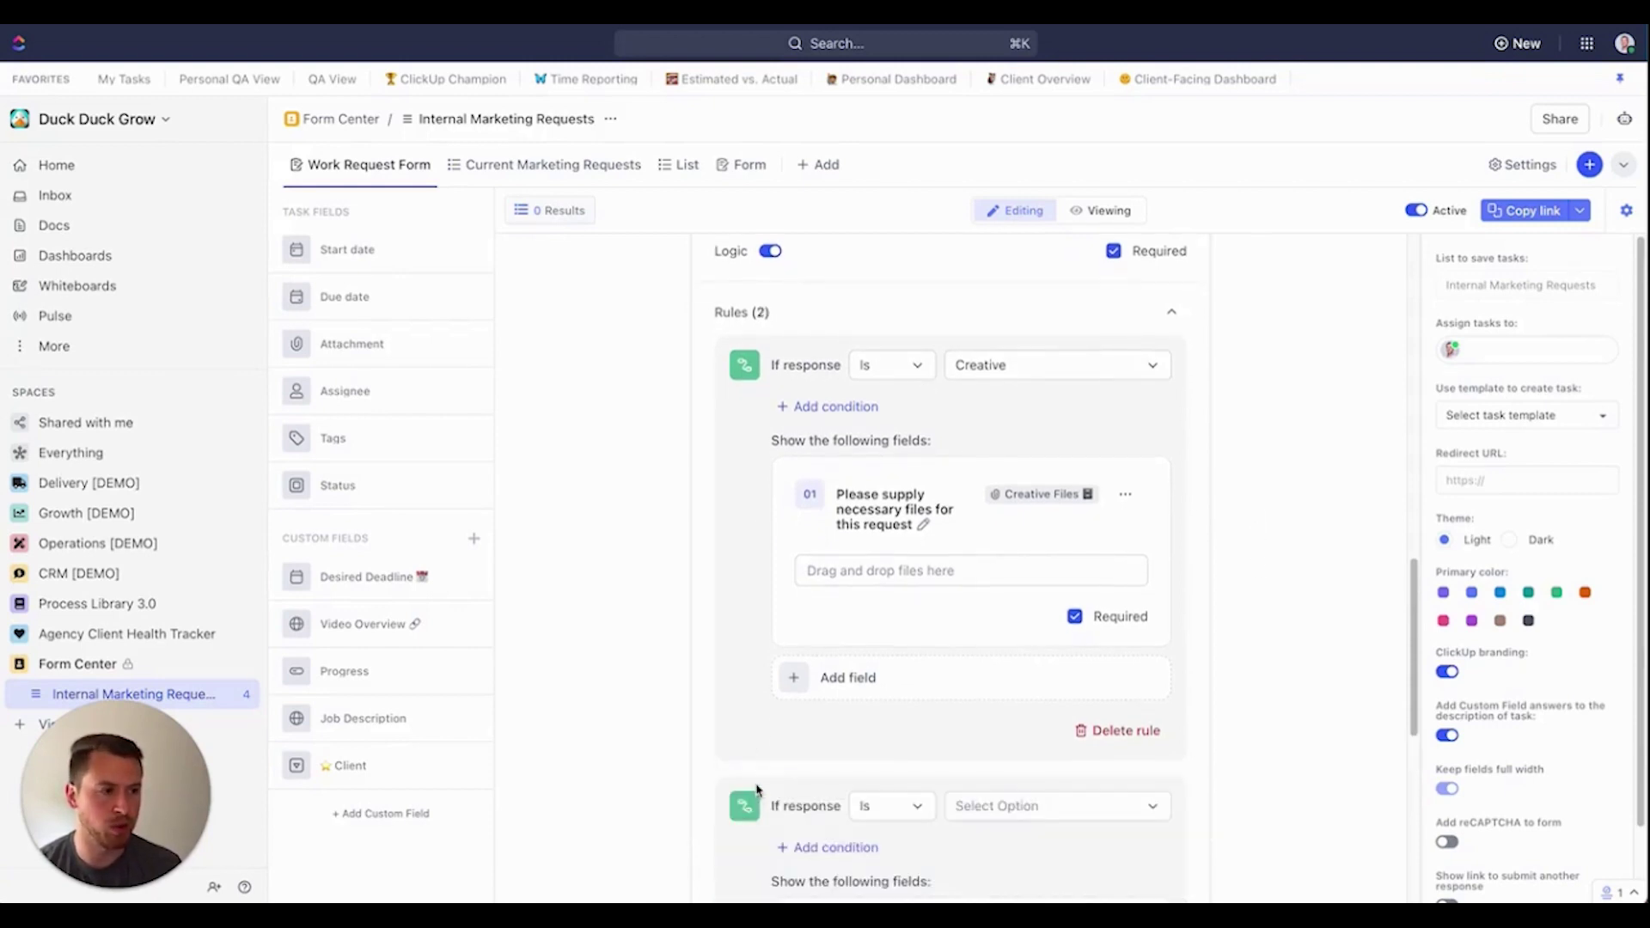
scroll(693, 649, "down", 5)
left_click(983, 612)
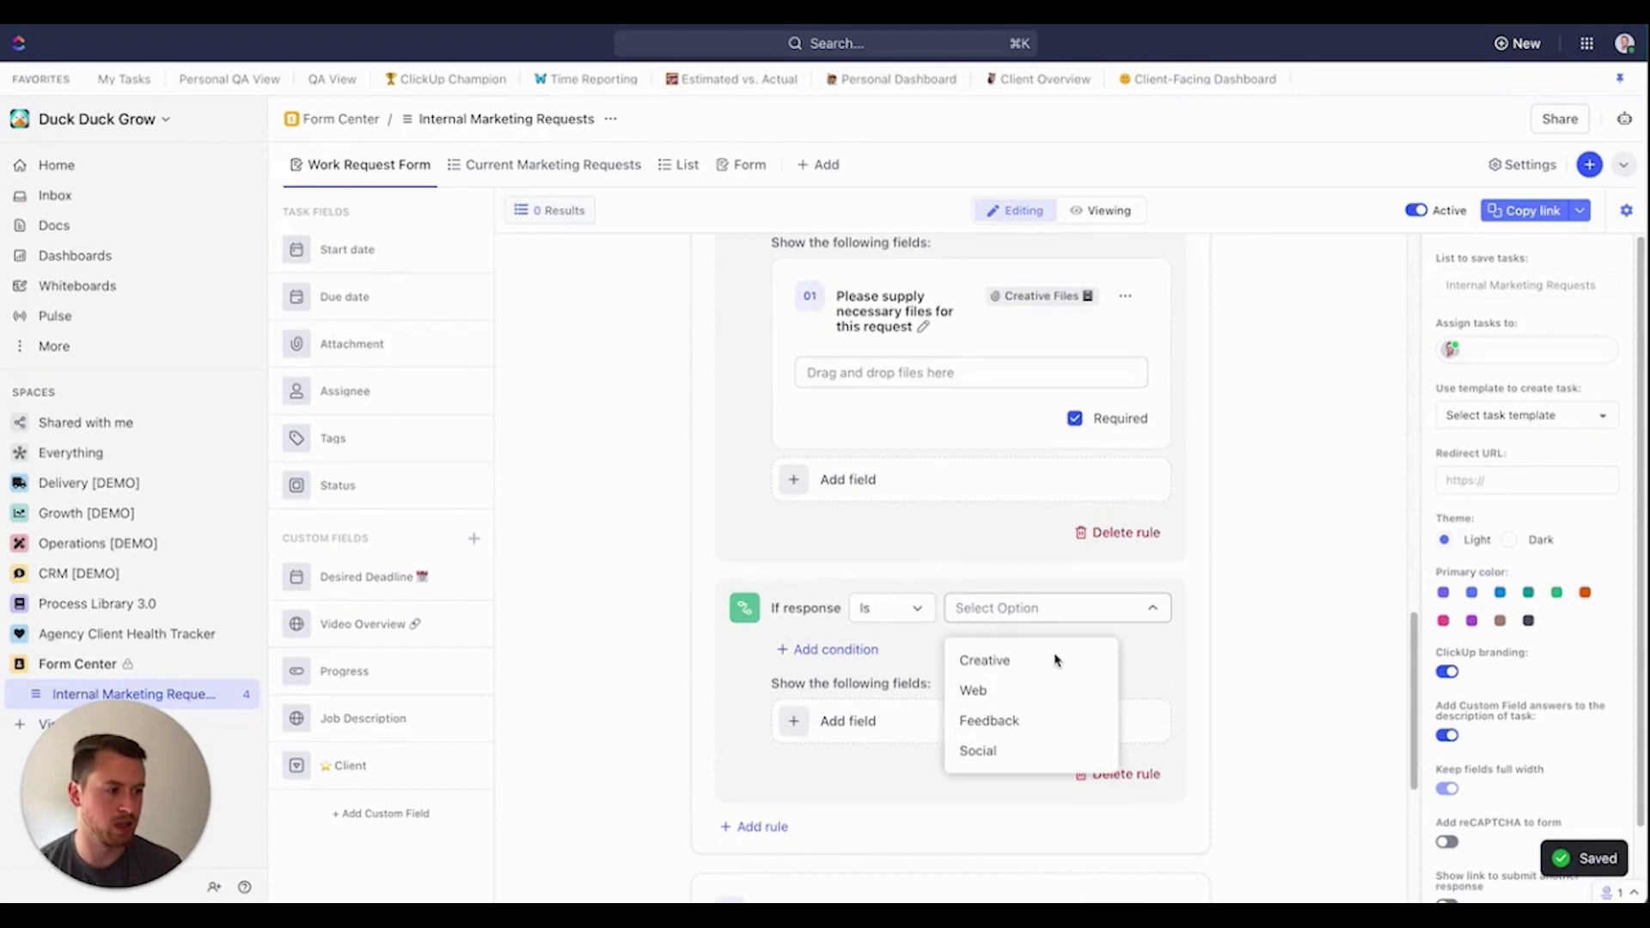
left_click(1000, 724)
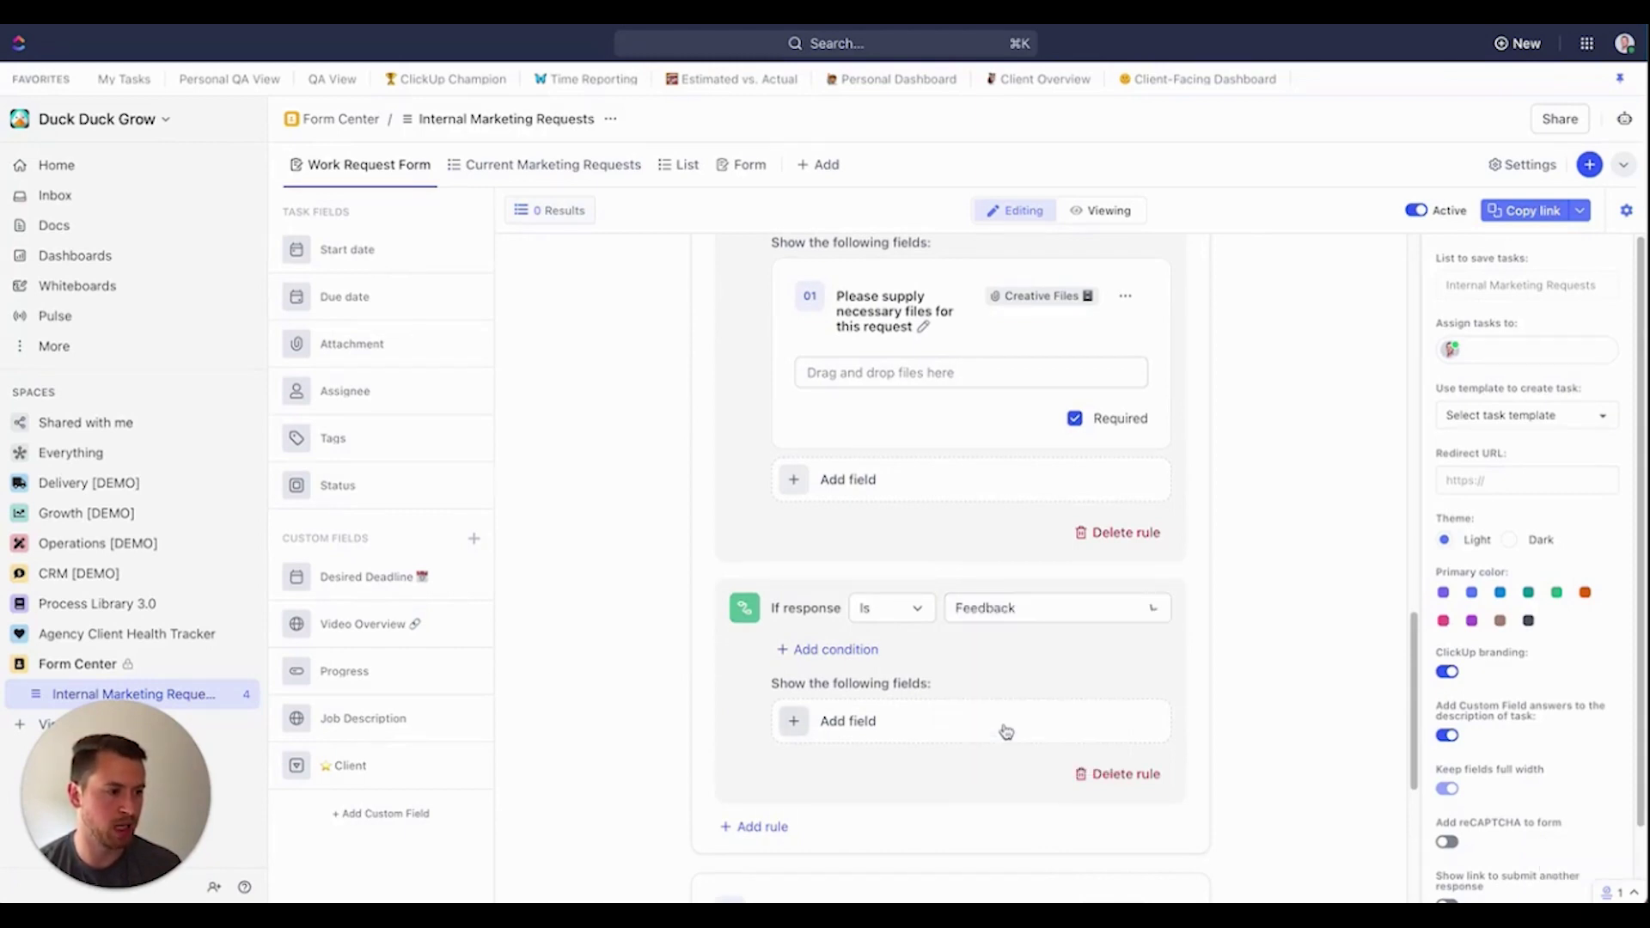
left_click(830, 724)
left_click(851, 786)
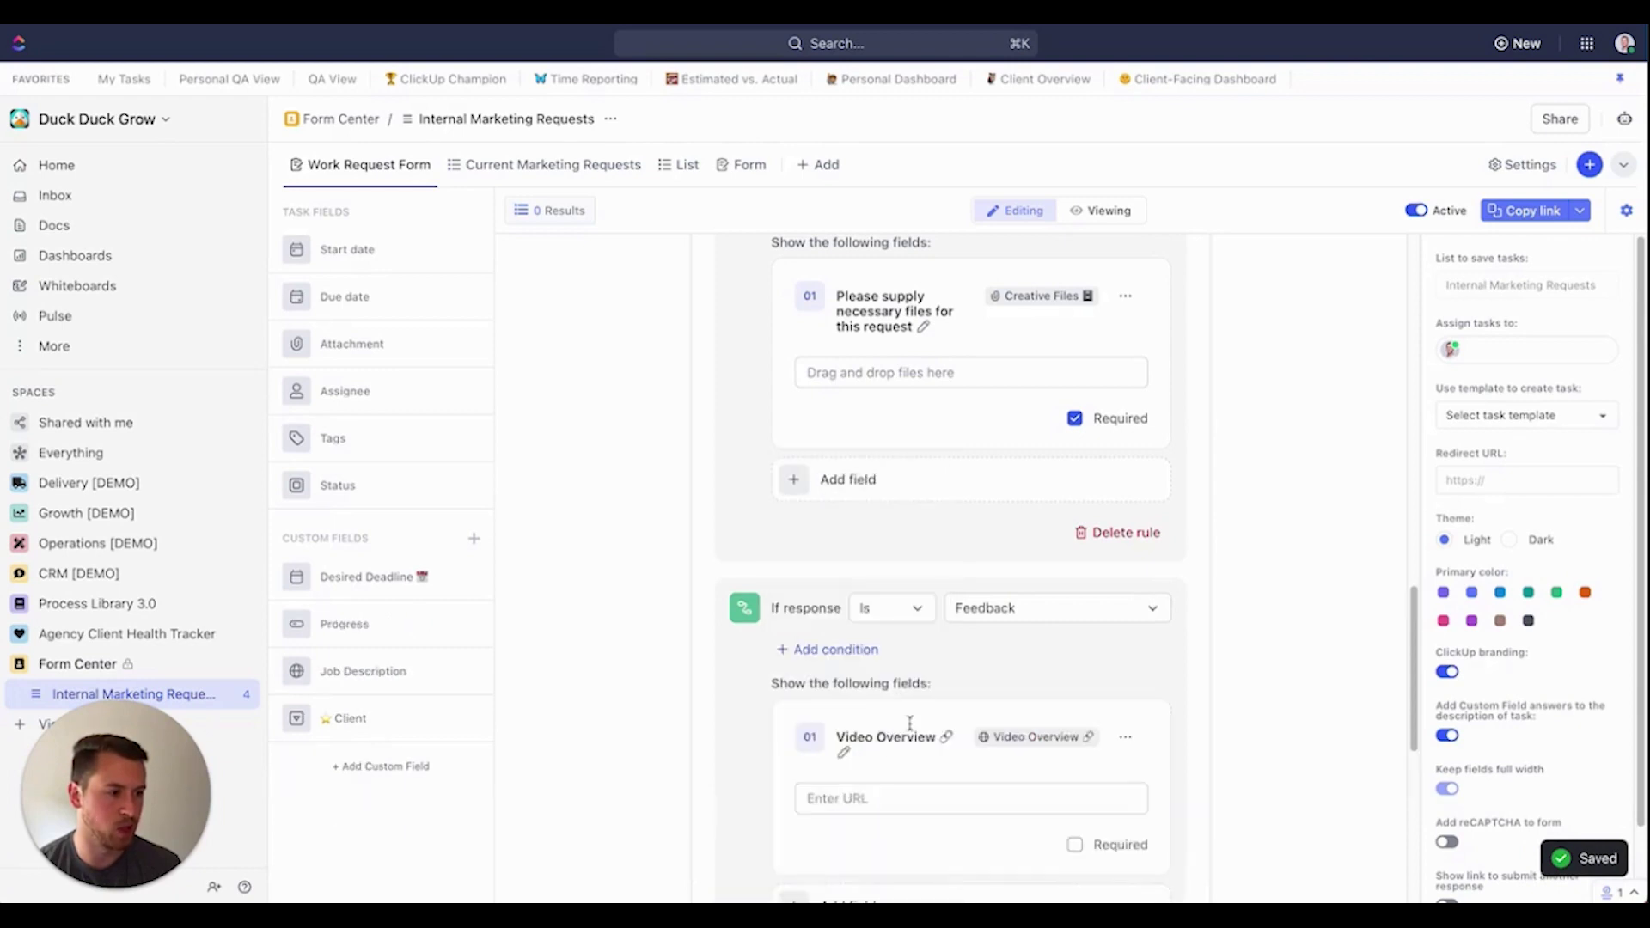
Retitle the Video Overview question 'Please include a video of your feedback'
left_click(939, 737)
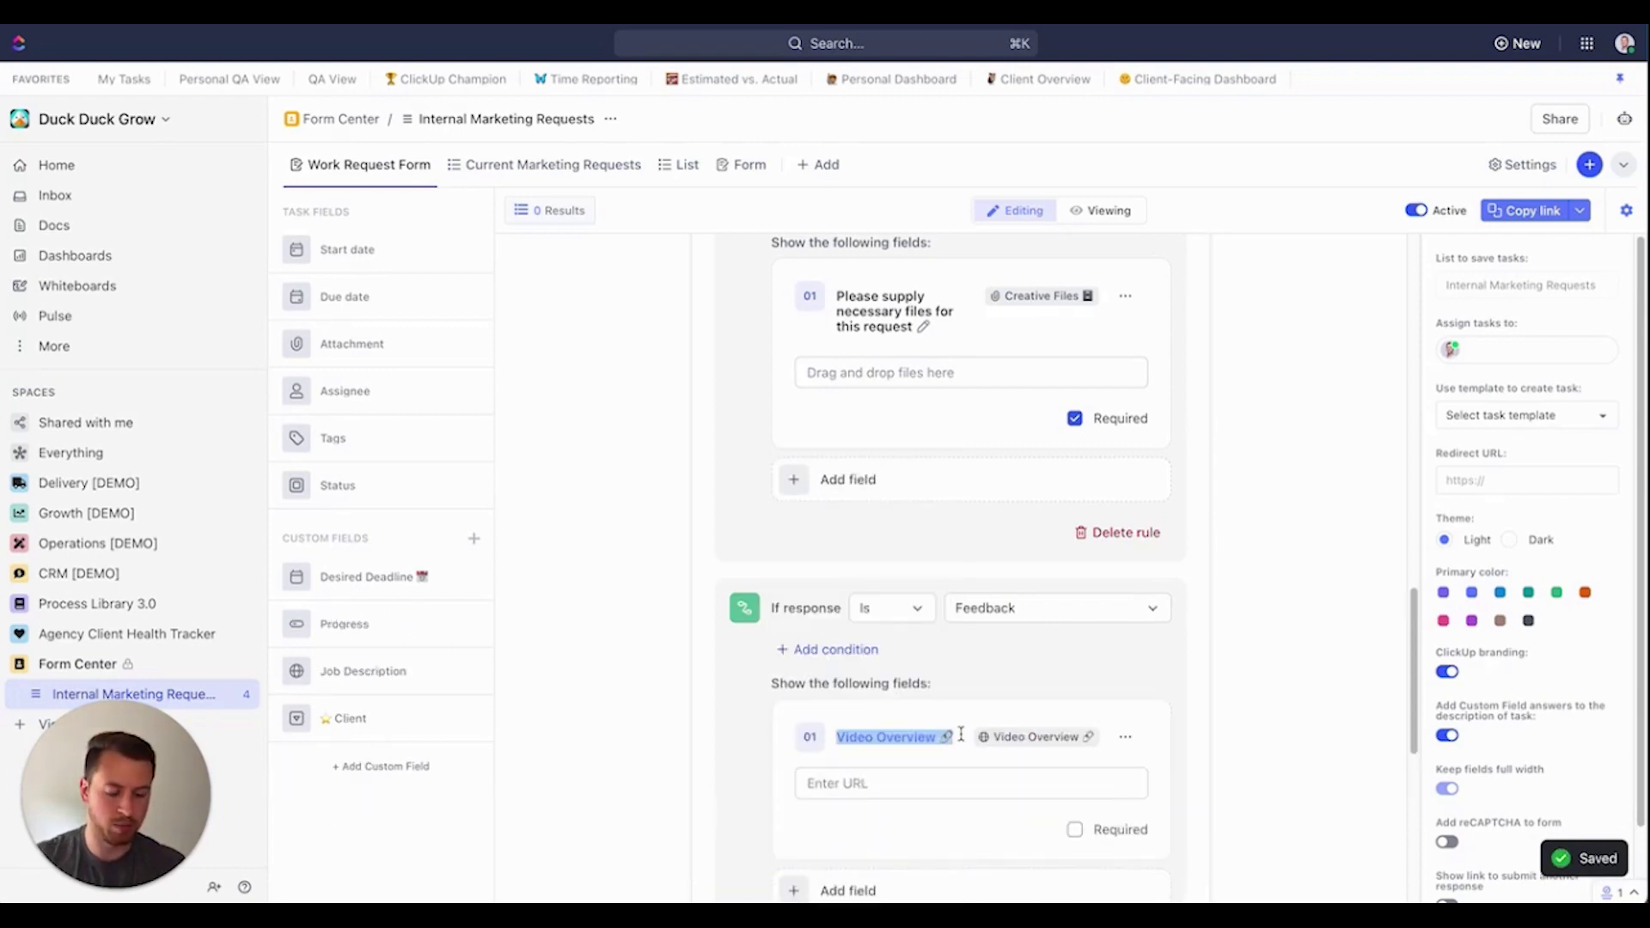
type("Please include a")
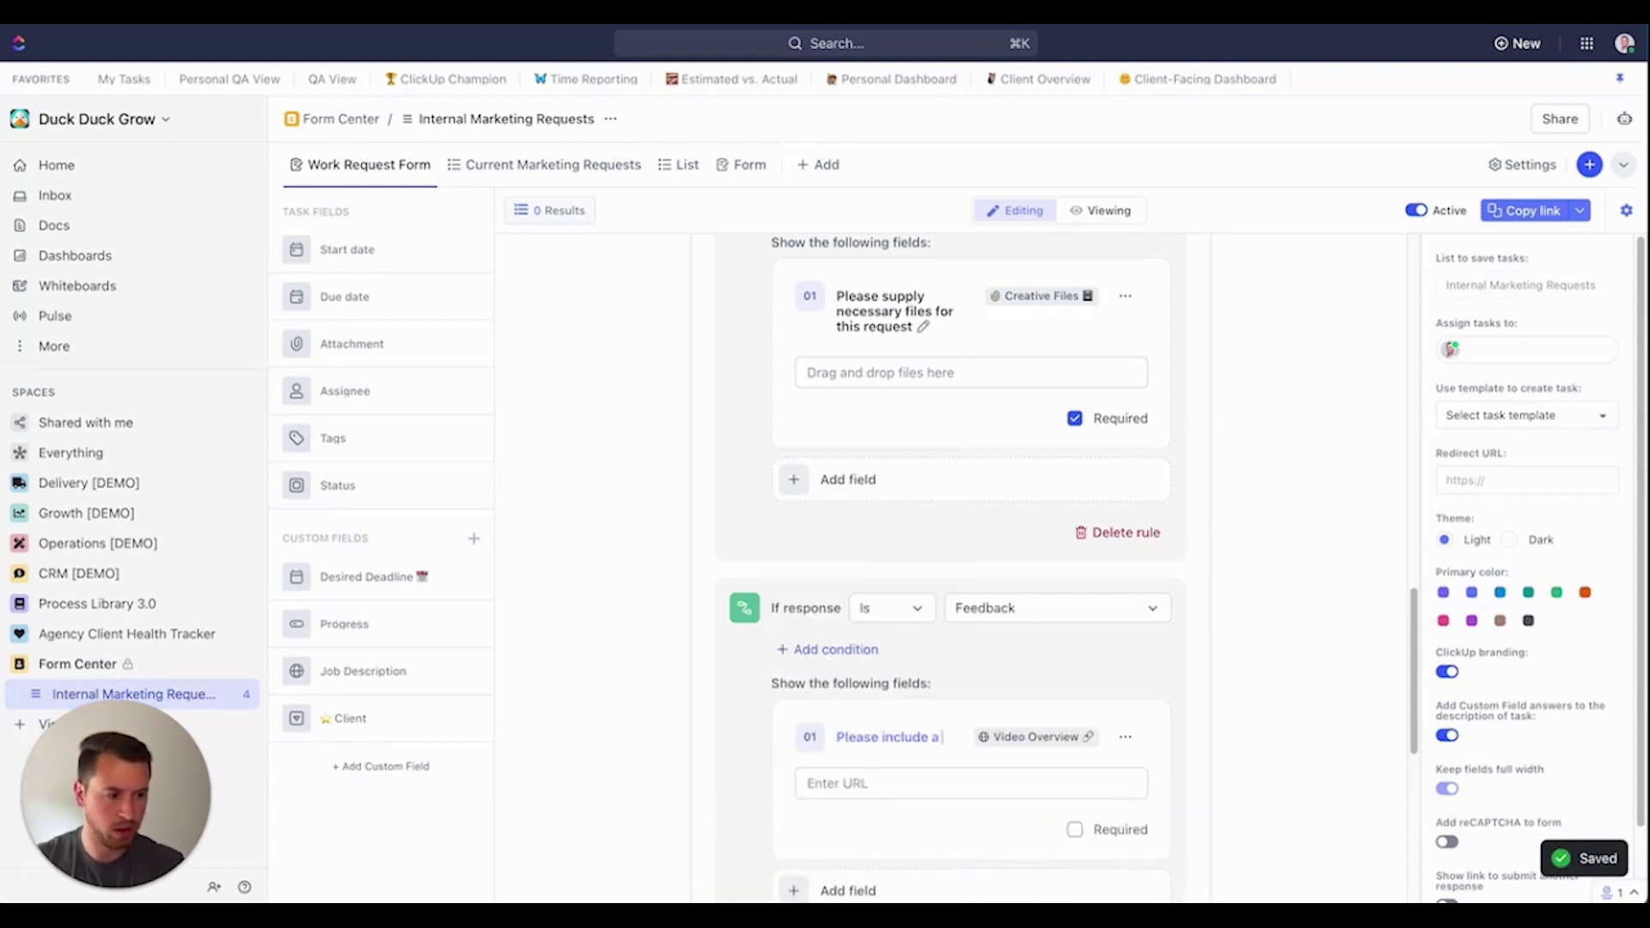
type(" video of your")
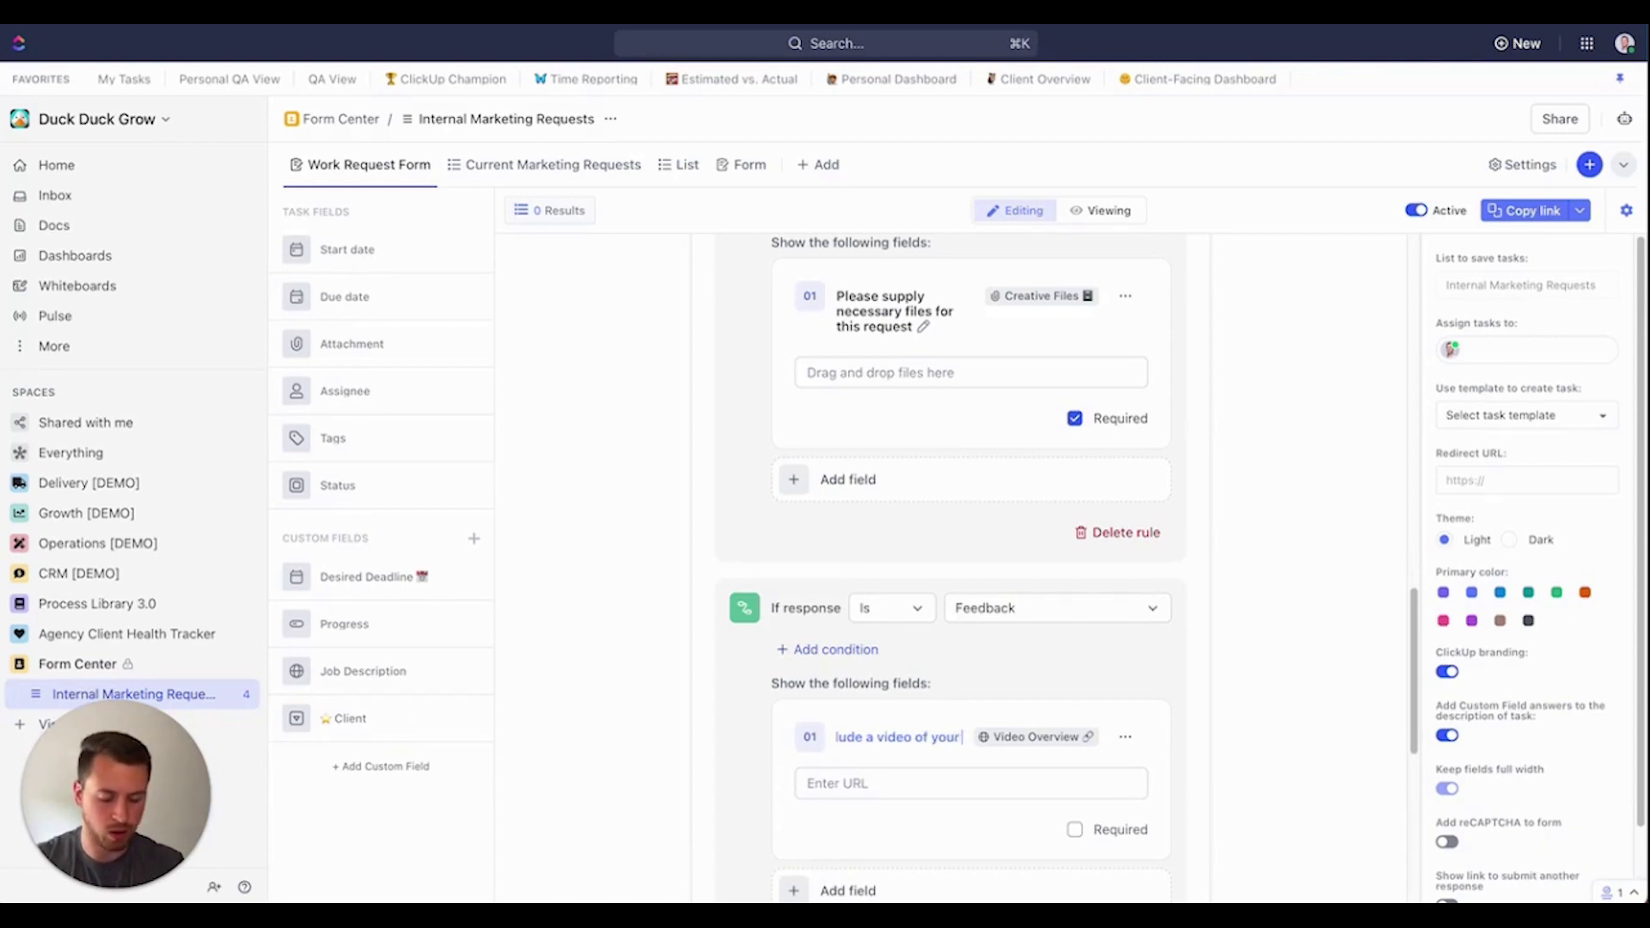
type(" feedback")
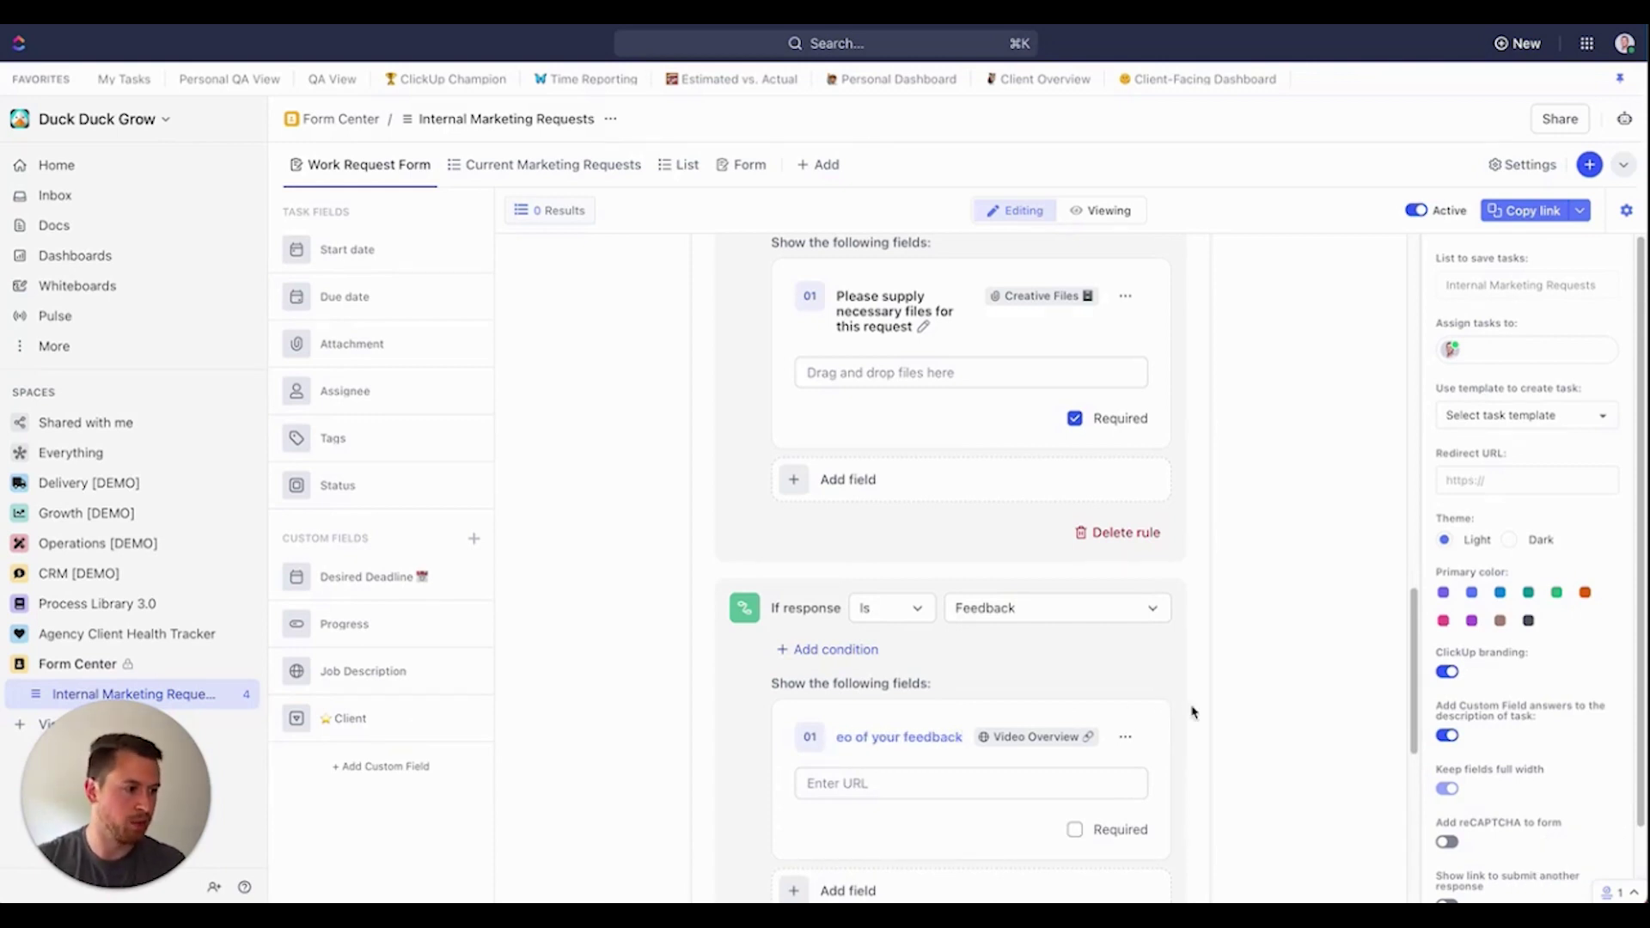
left_click(1193, 712)
In the form preview, try Creative, Feedback and Web as Request Type to check revealed fields
left_click(1105, 209)
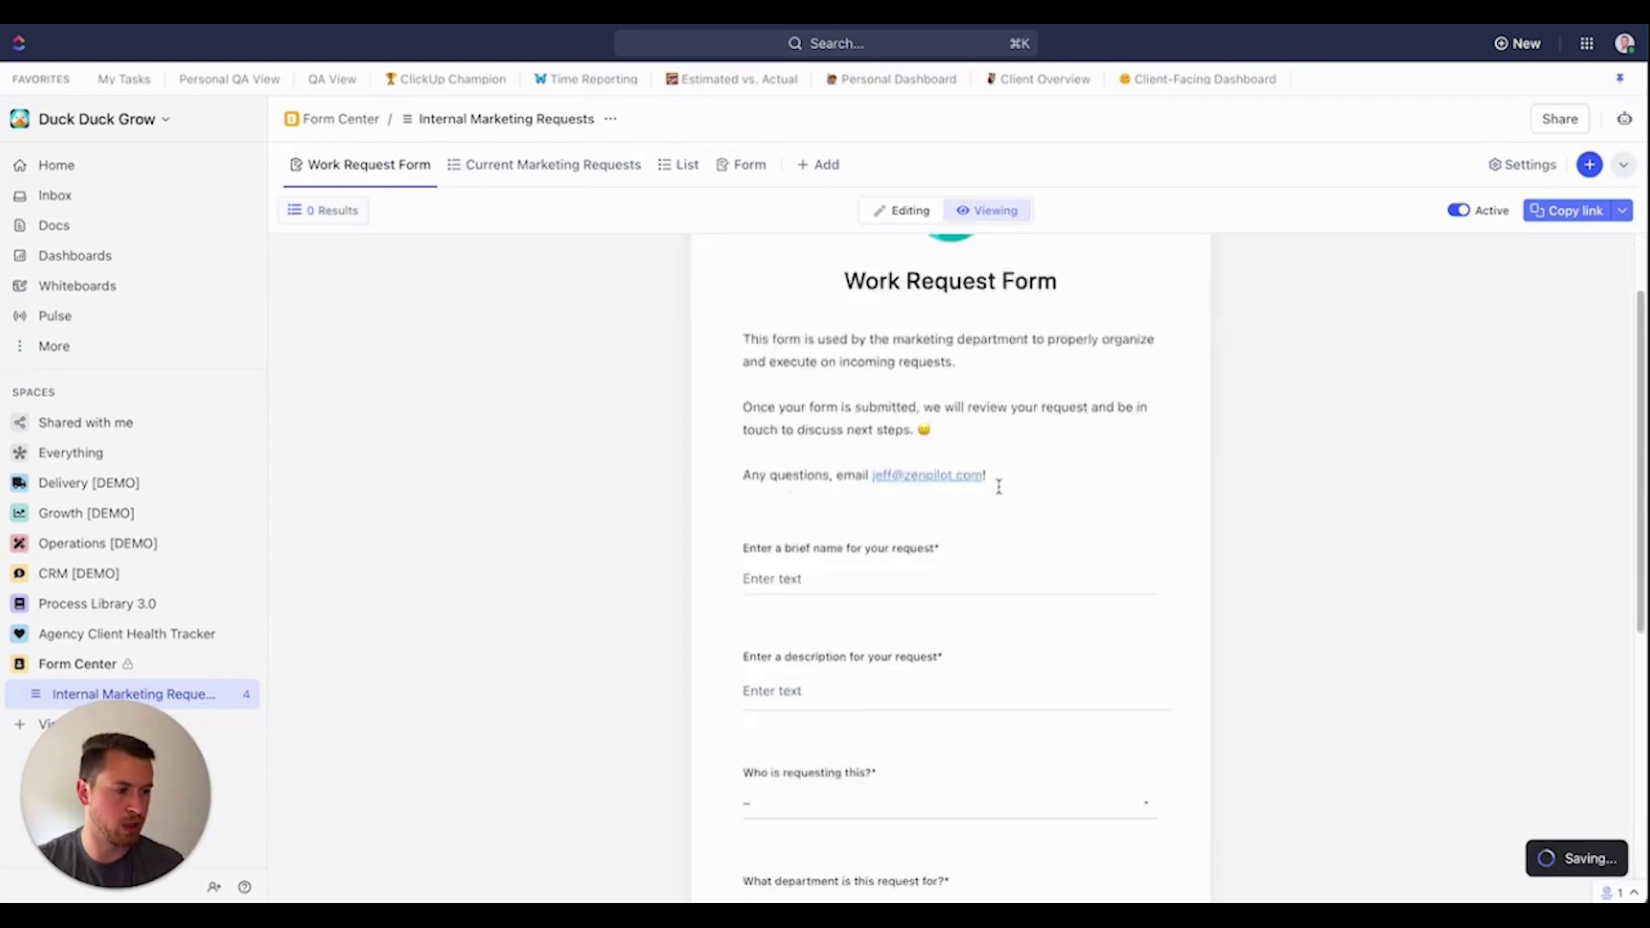
scroll(946, 524, "down", 4)
left_click(817, 670)
left_click(973, 799)
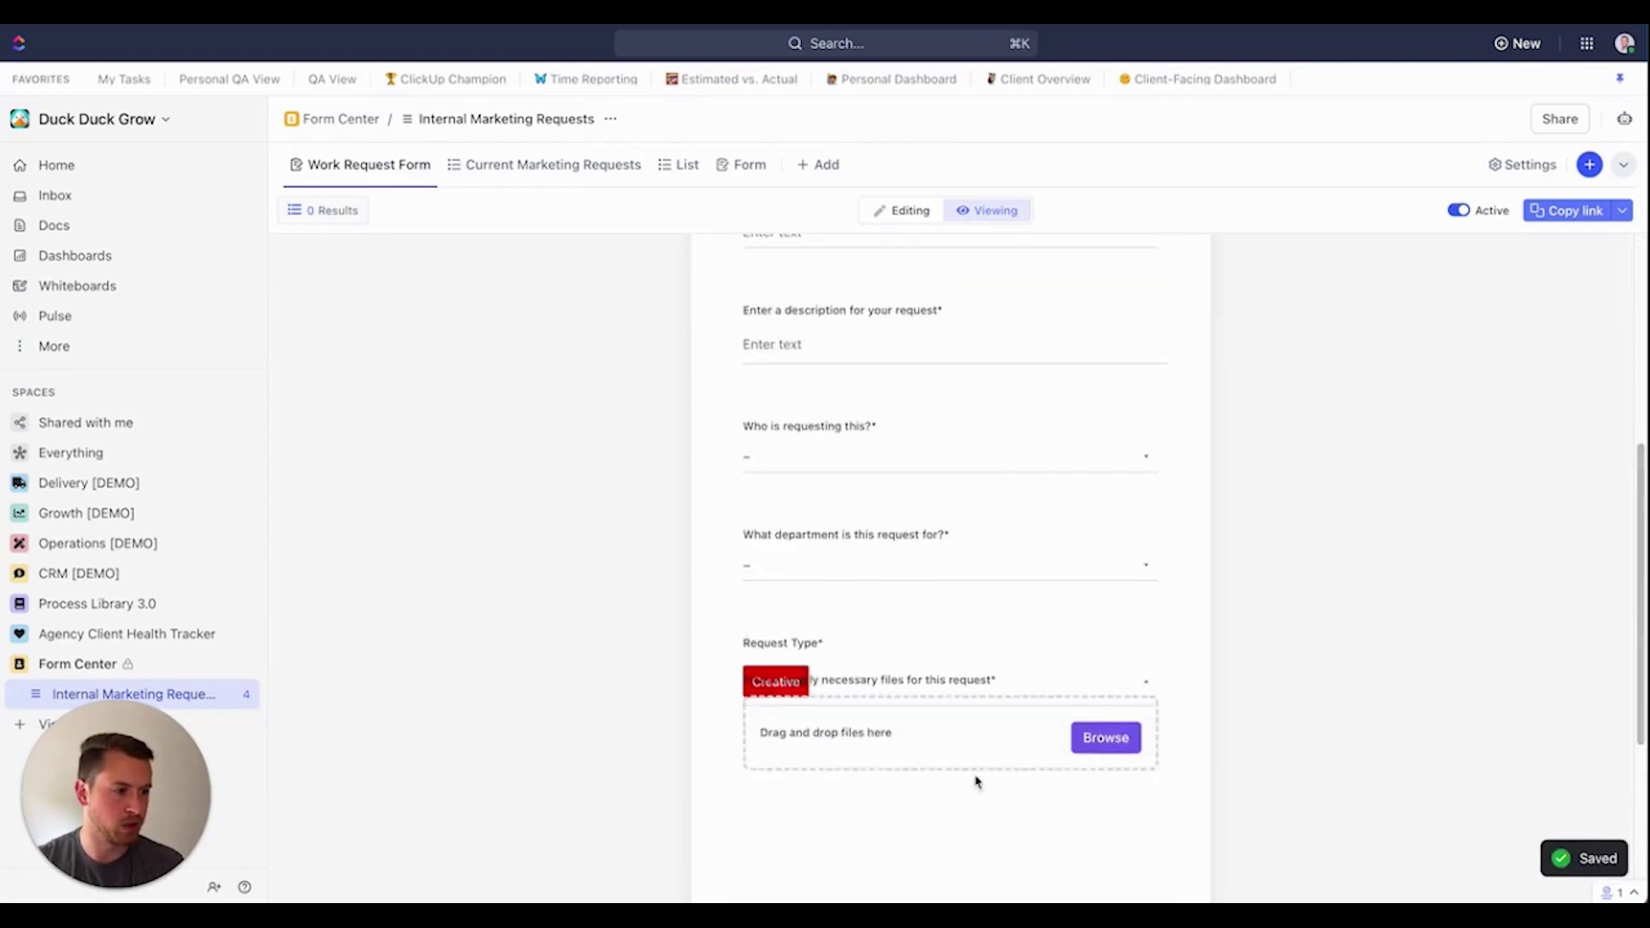
scroll(976, 773, "down", 3)
left_click(961, 487)
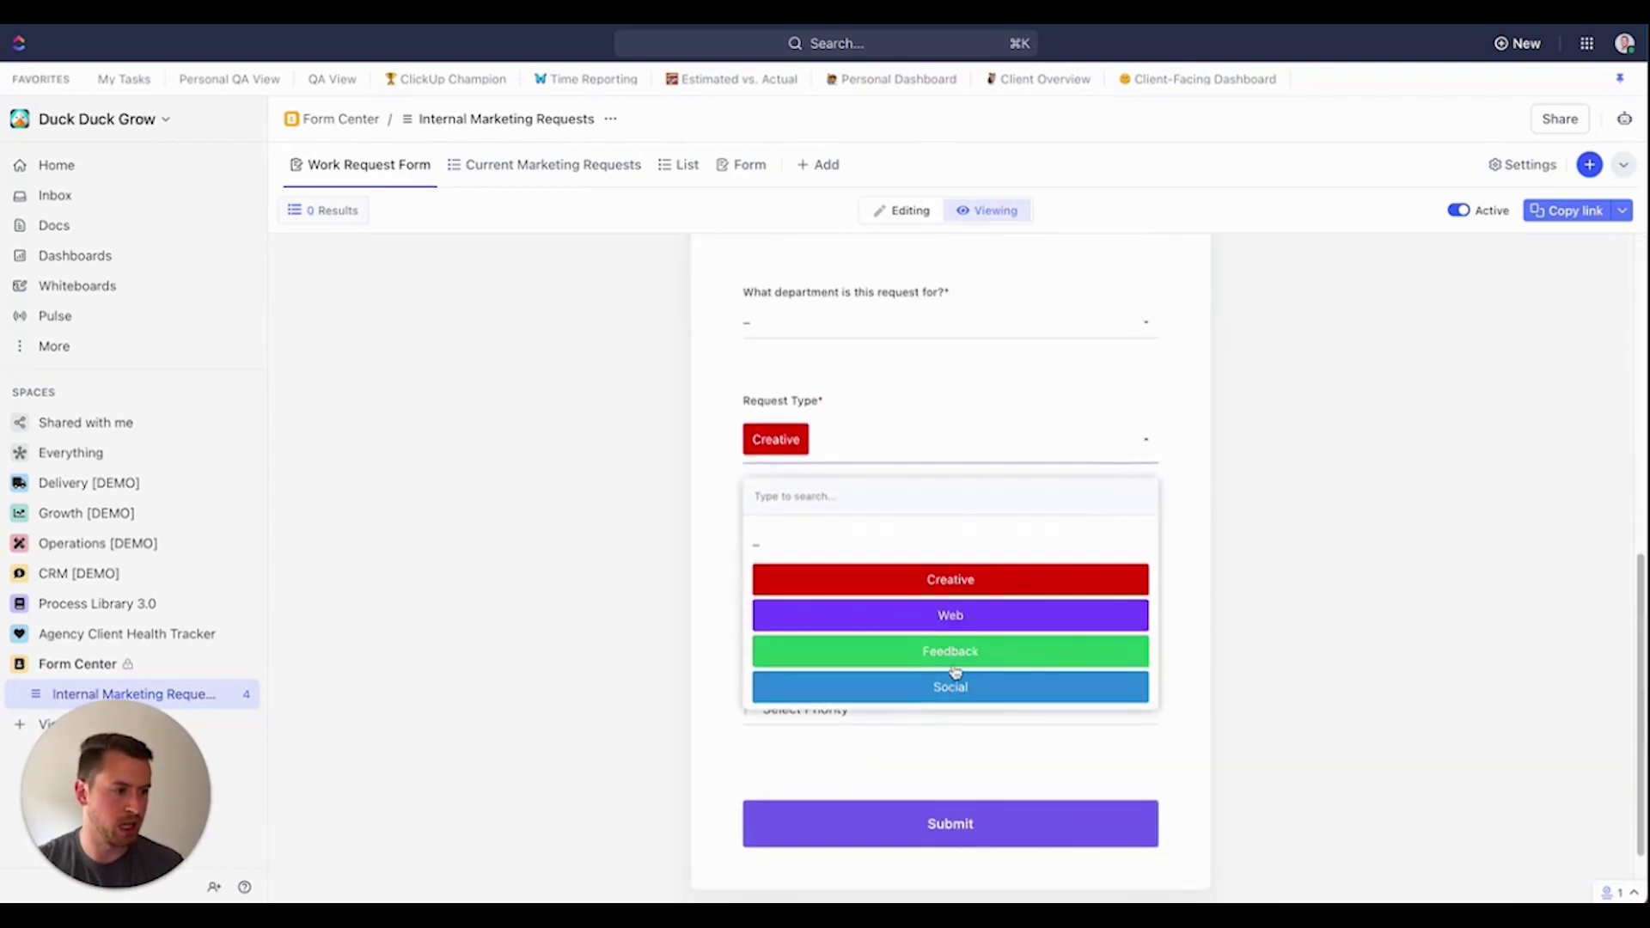
left_click(954, 670)
left_click(825, 454)
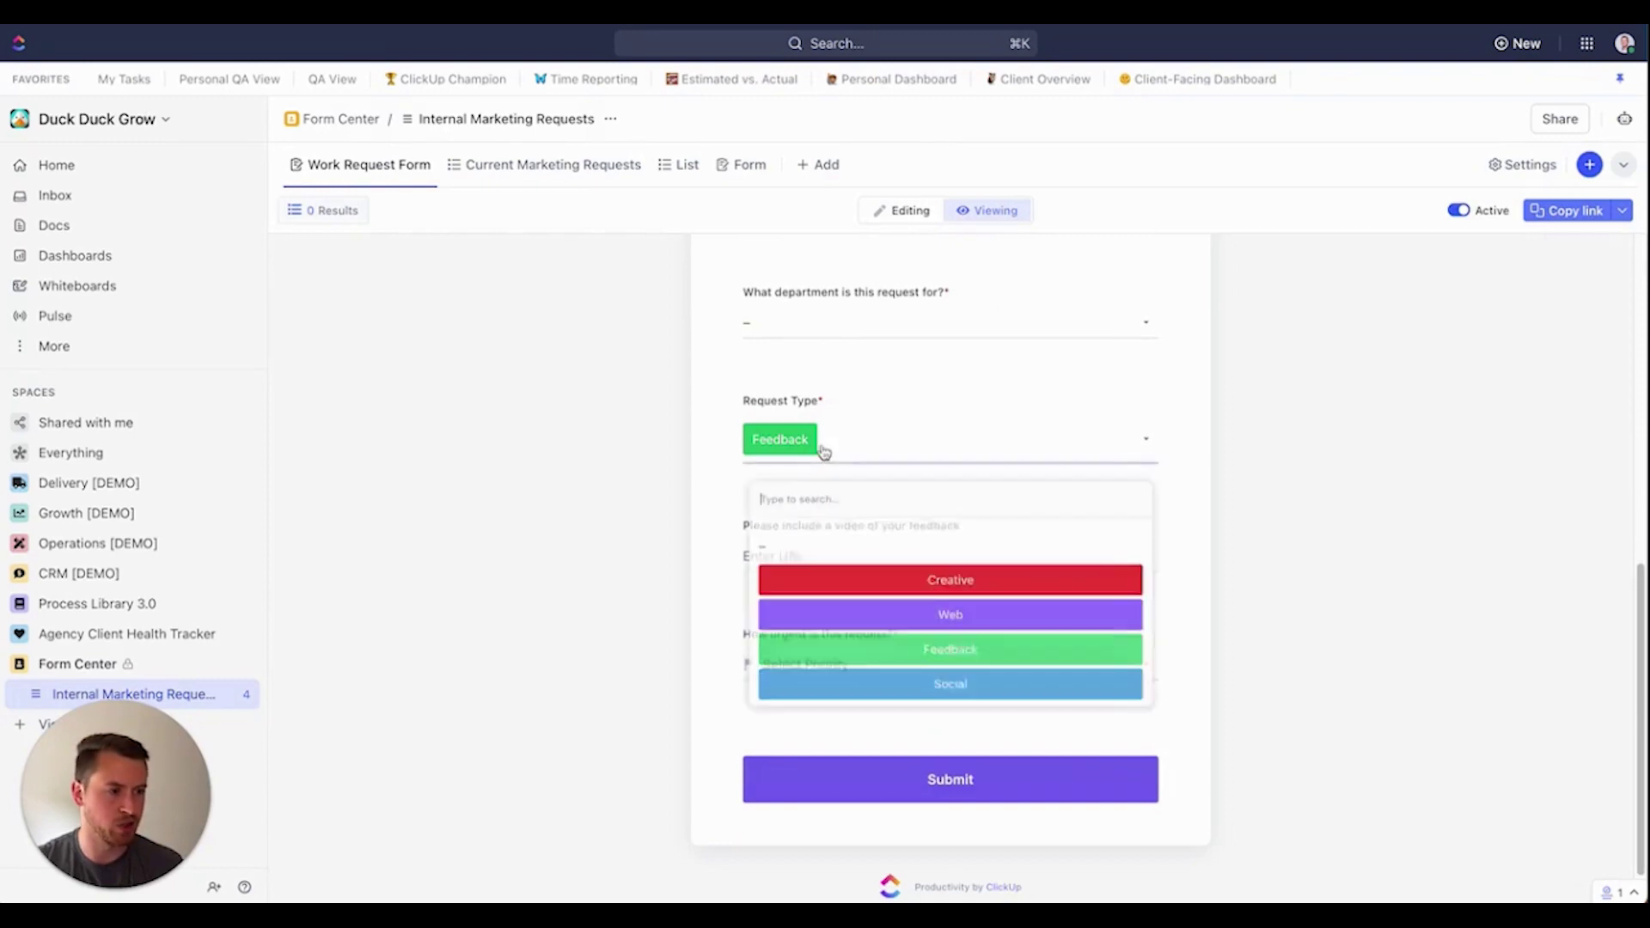
left_click(907, 627)
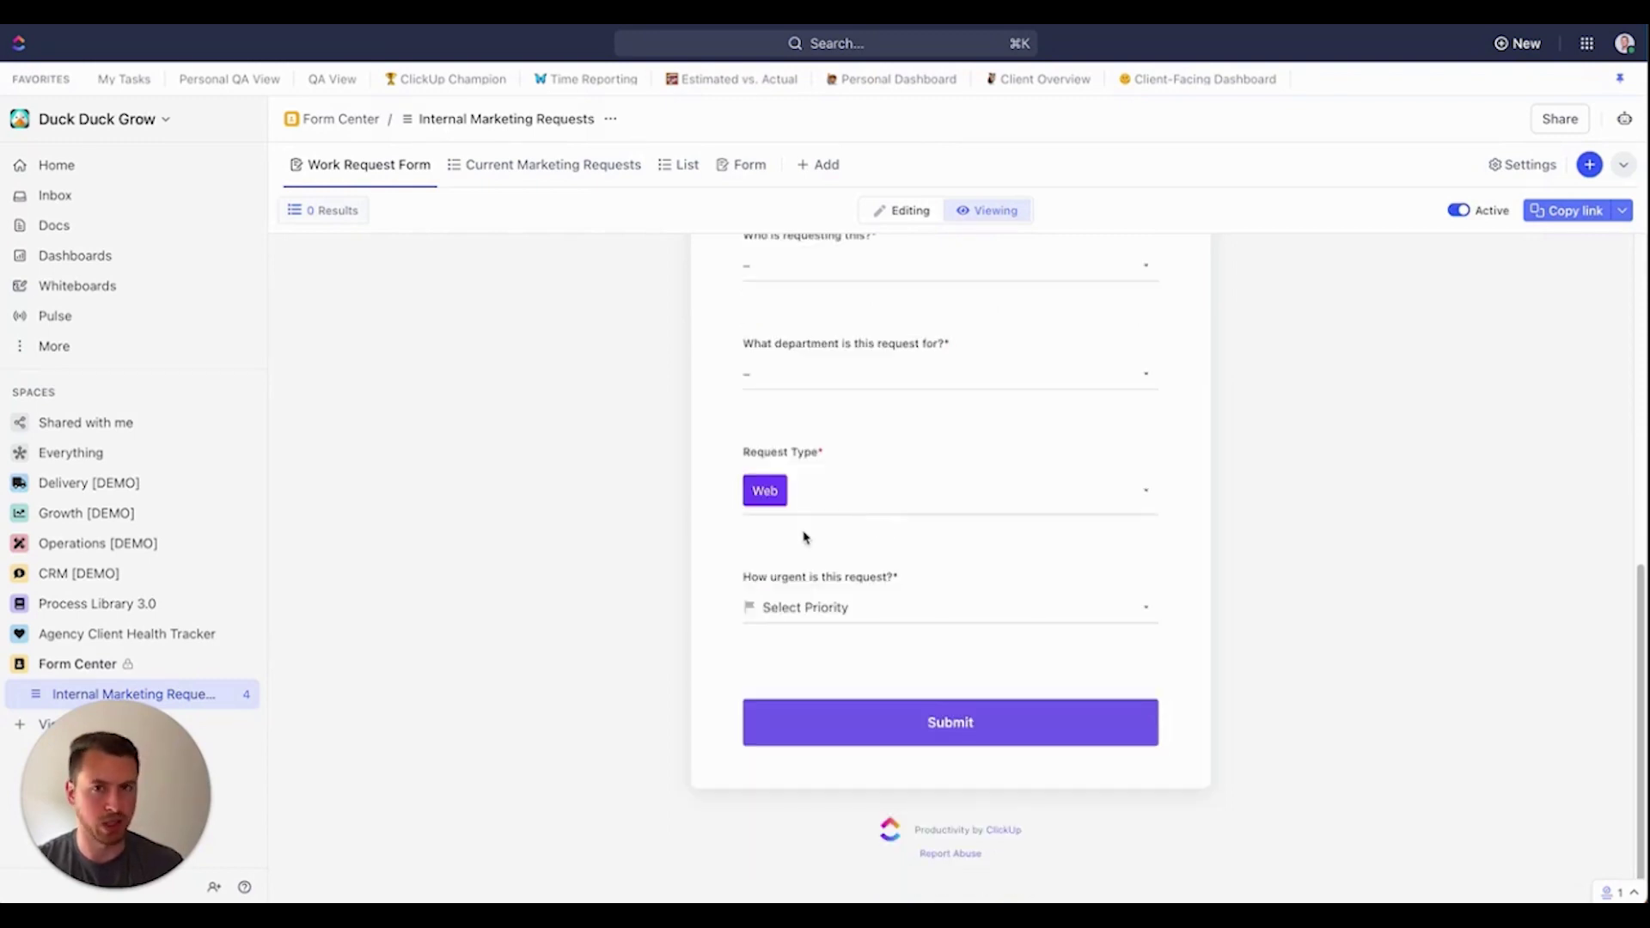
left_click(908, 214)
Add a second condition to the Creative rule: 'What department is this request for?' is HR
scroll(934, 483, "down", 7)
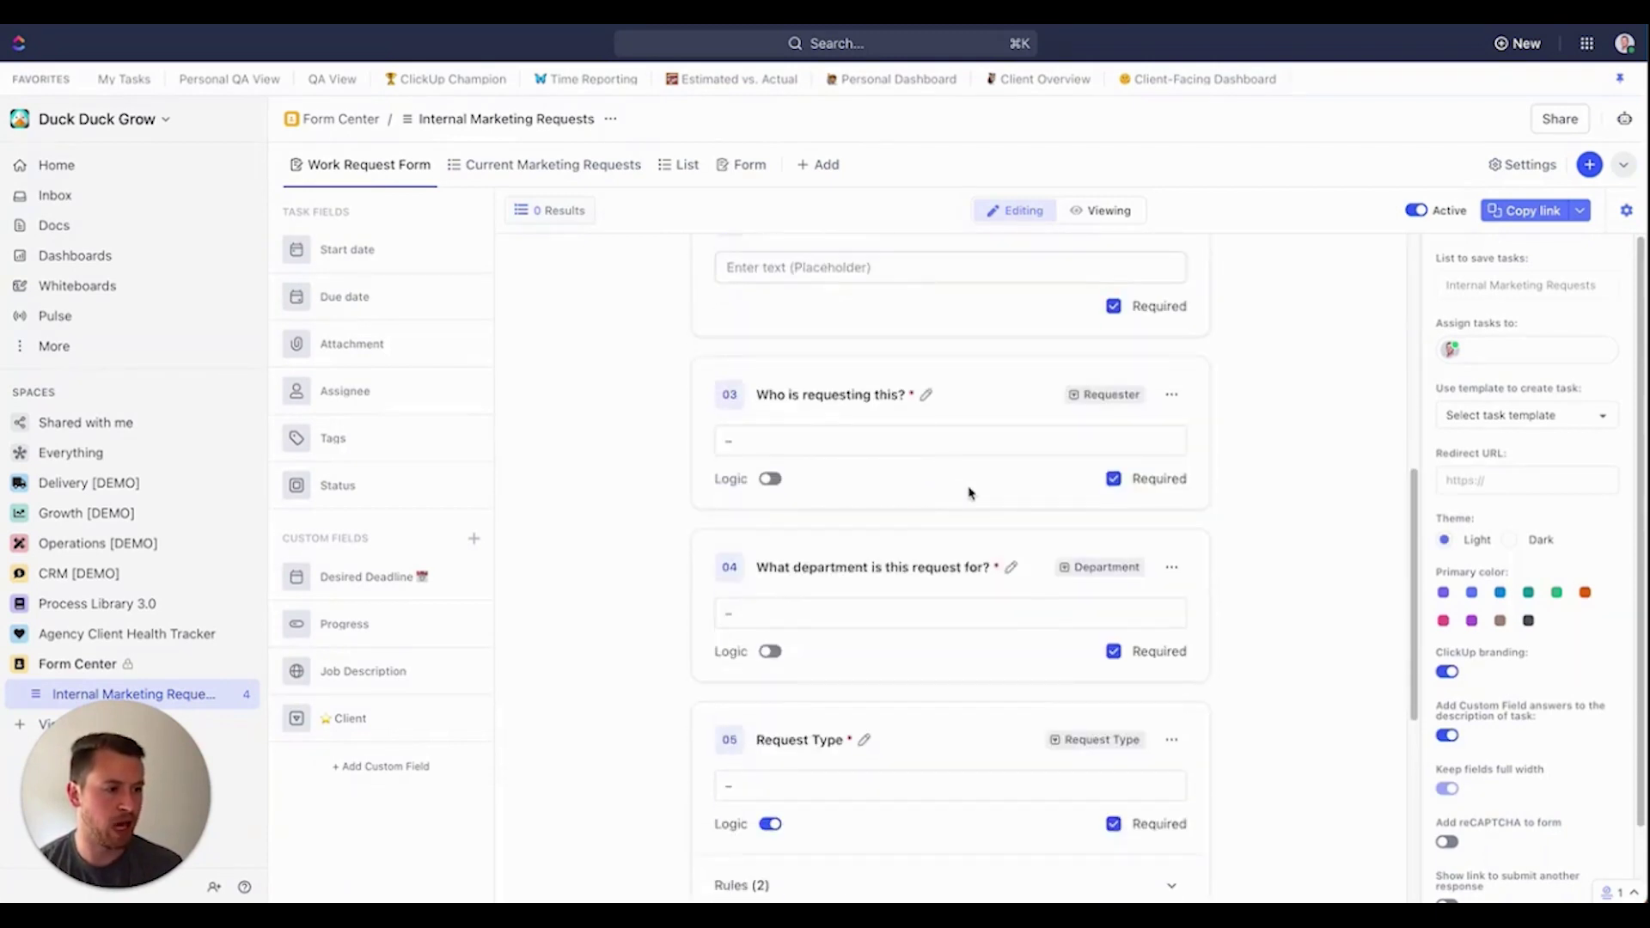
scroll(968, 493, "down", 5)
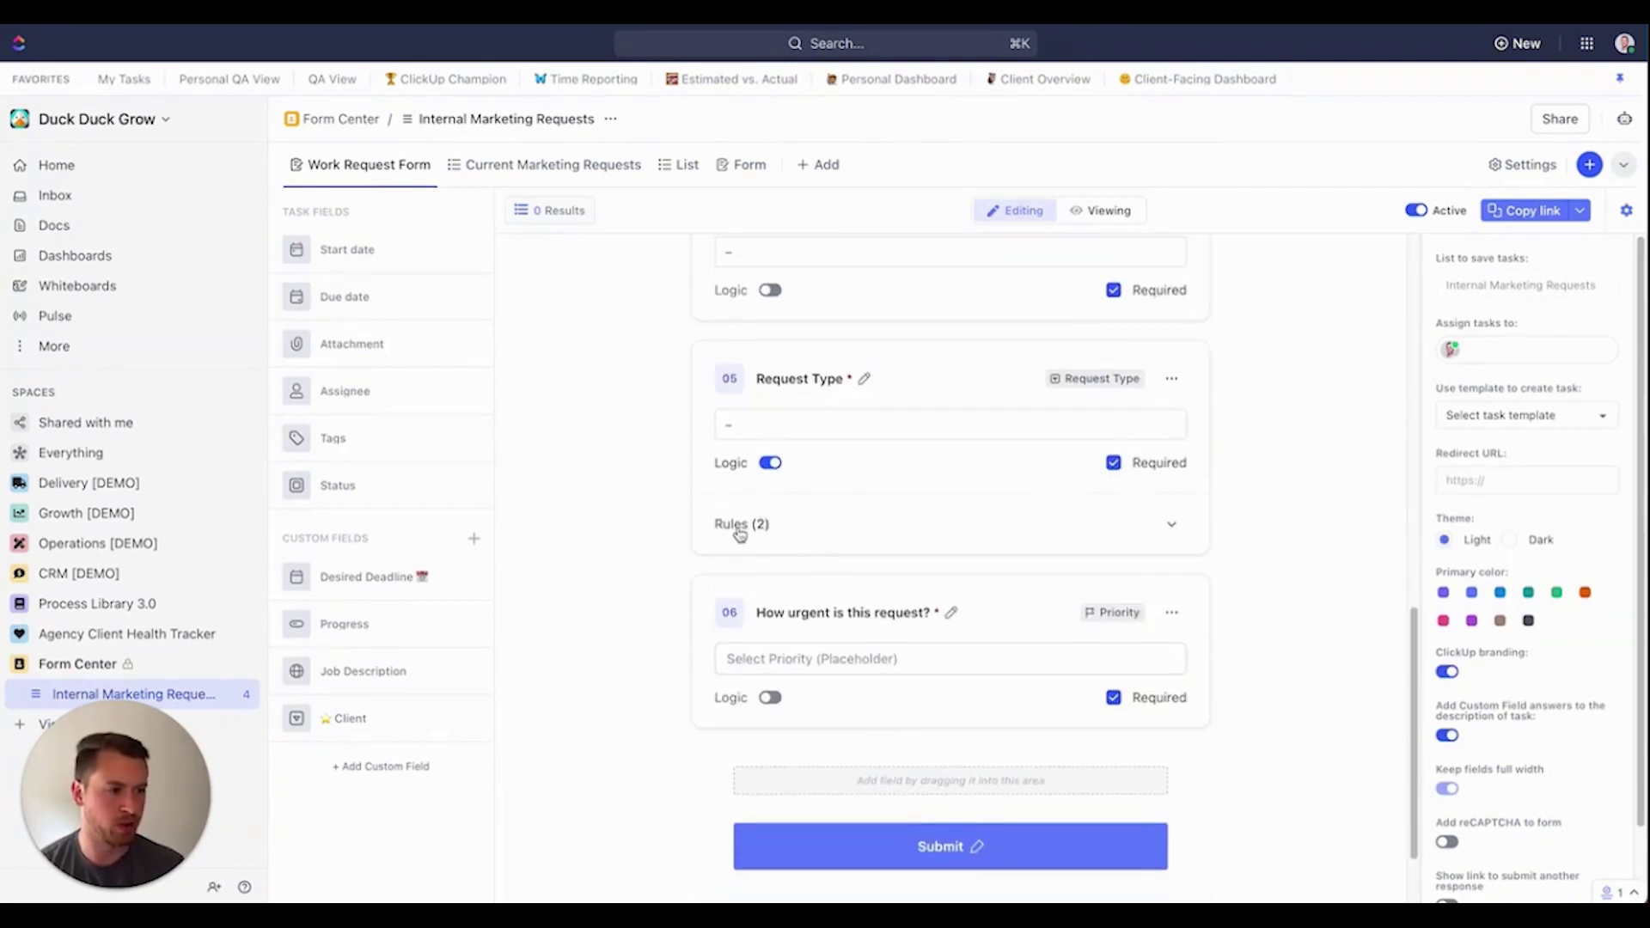
left_click(739, 530)
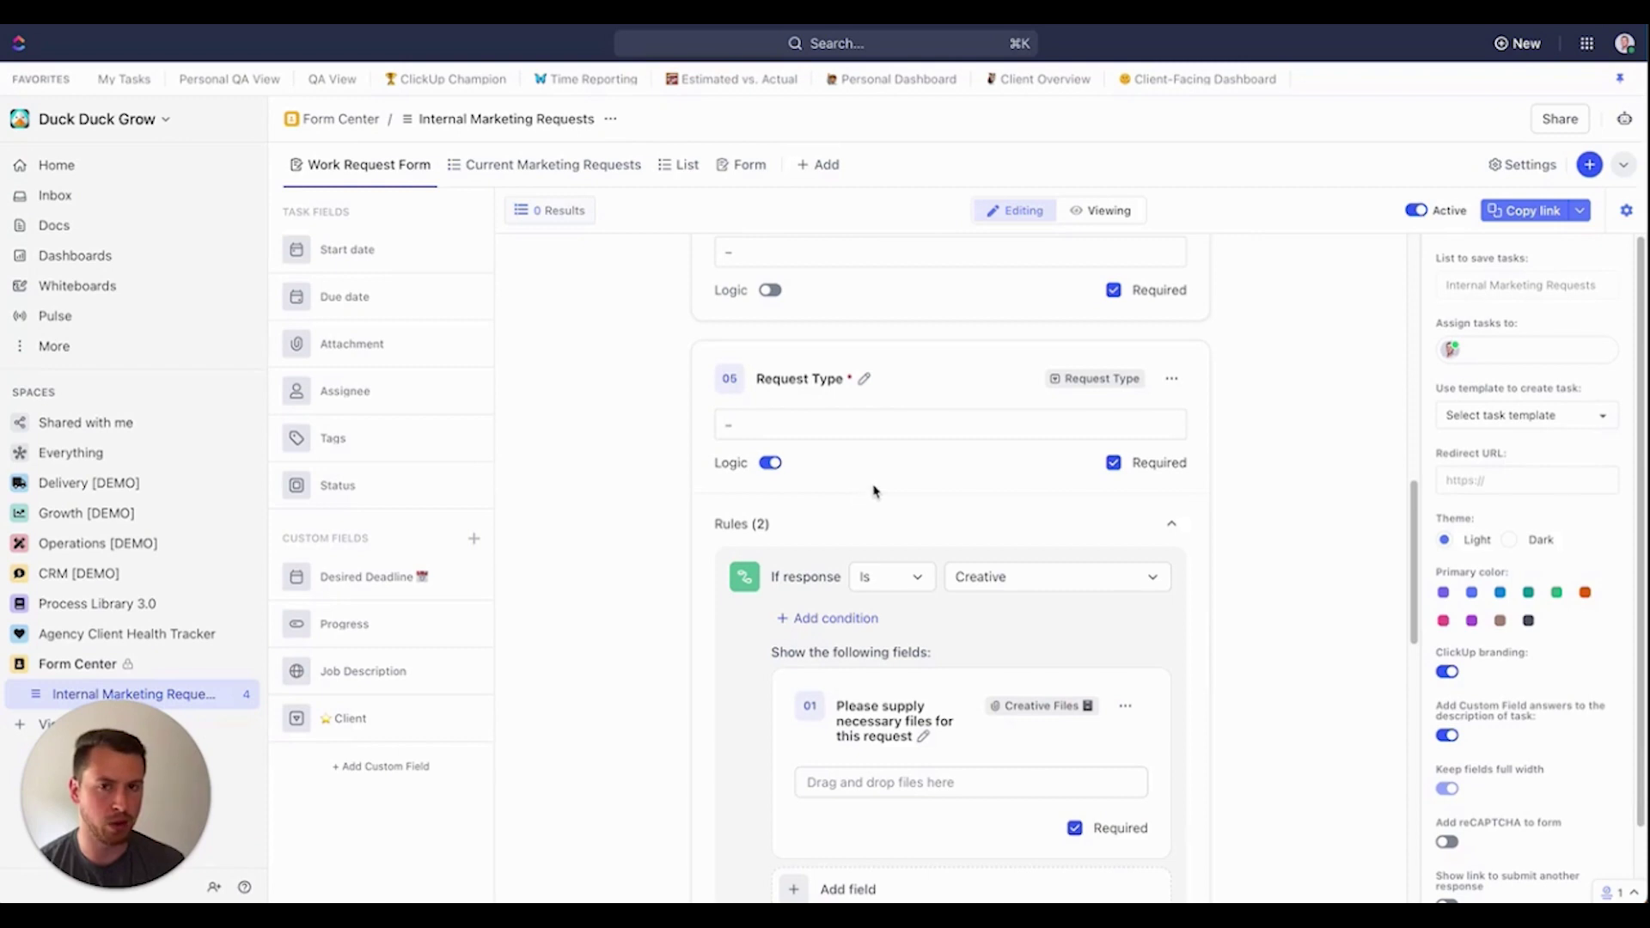
scroll(866, 510, "down", 1)
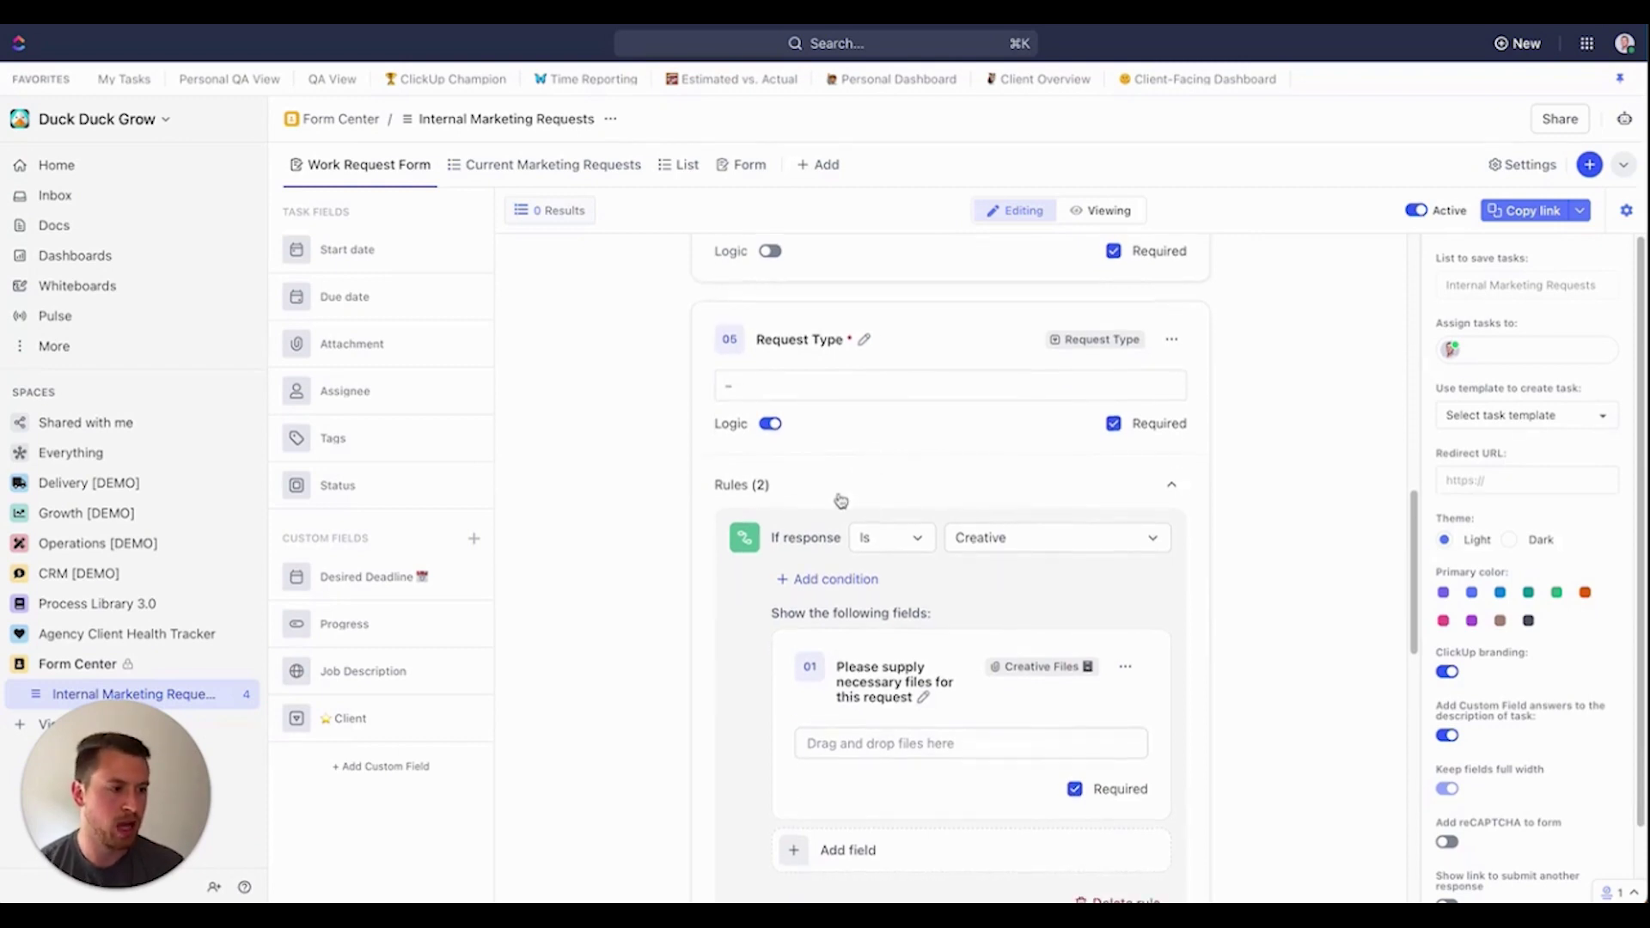
scroll(841, 501, "down", 3)
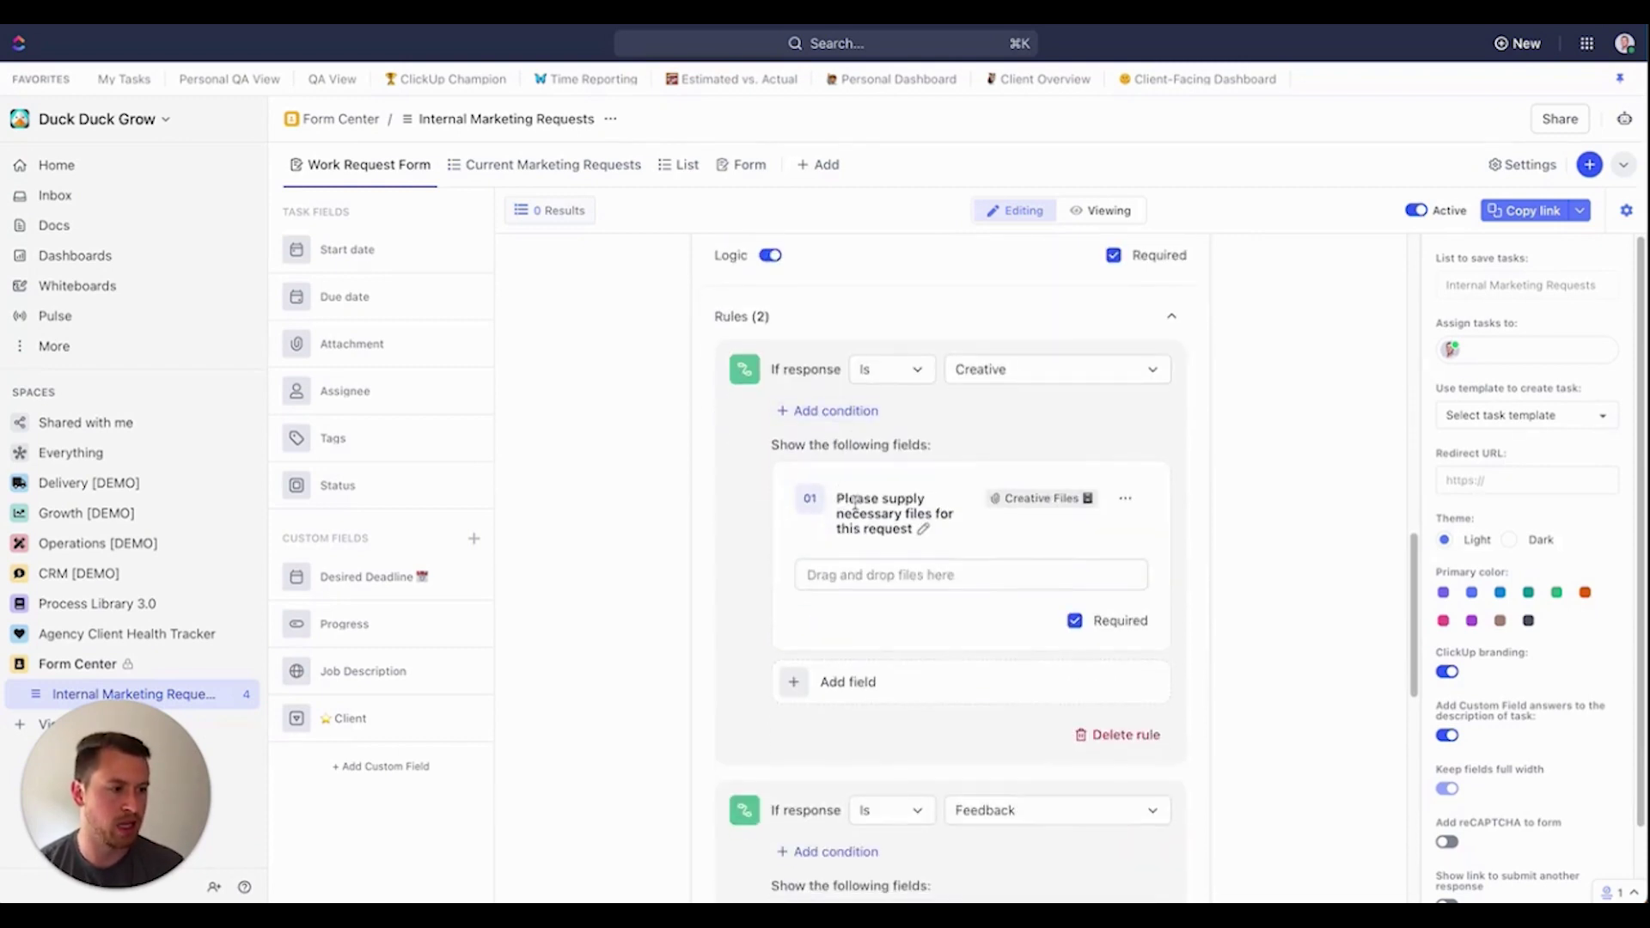
left_click(823, 416)
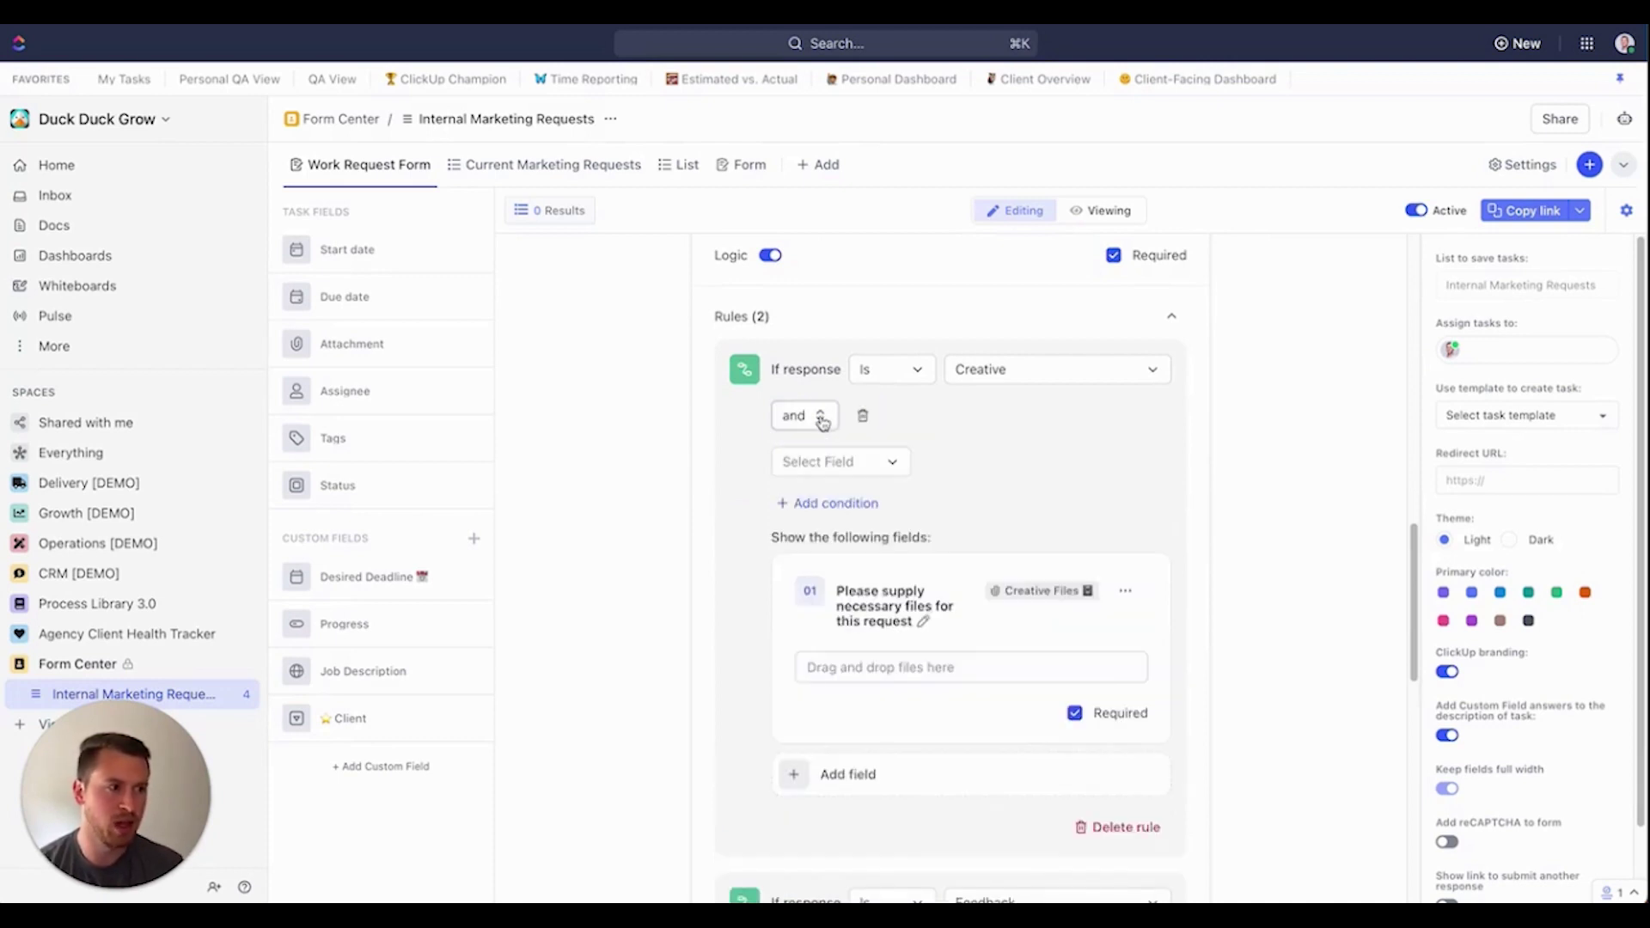
left_click(808, 468)
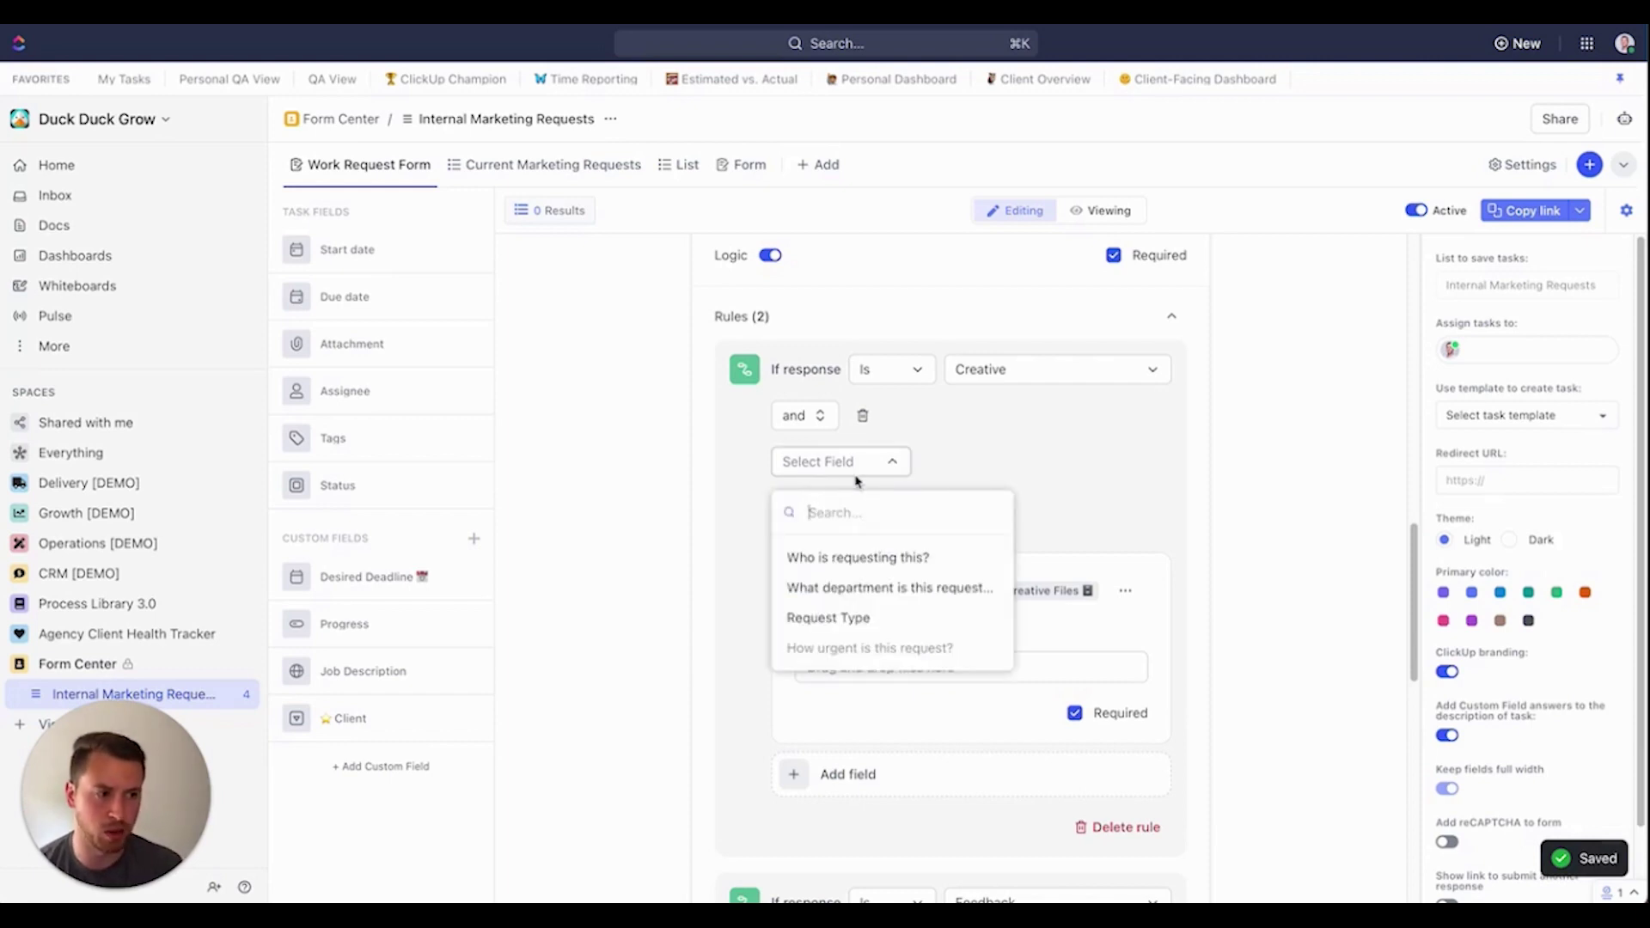
left_click(845, 588)
left_click(1092, 461)
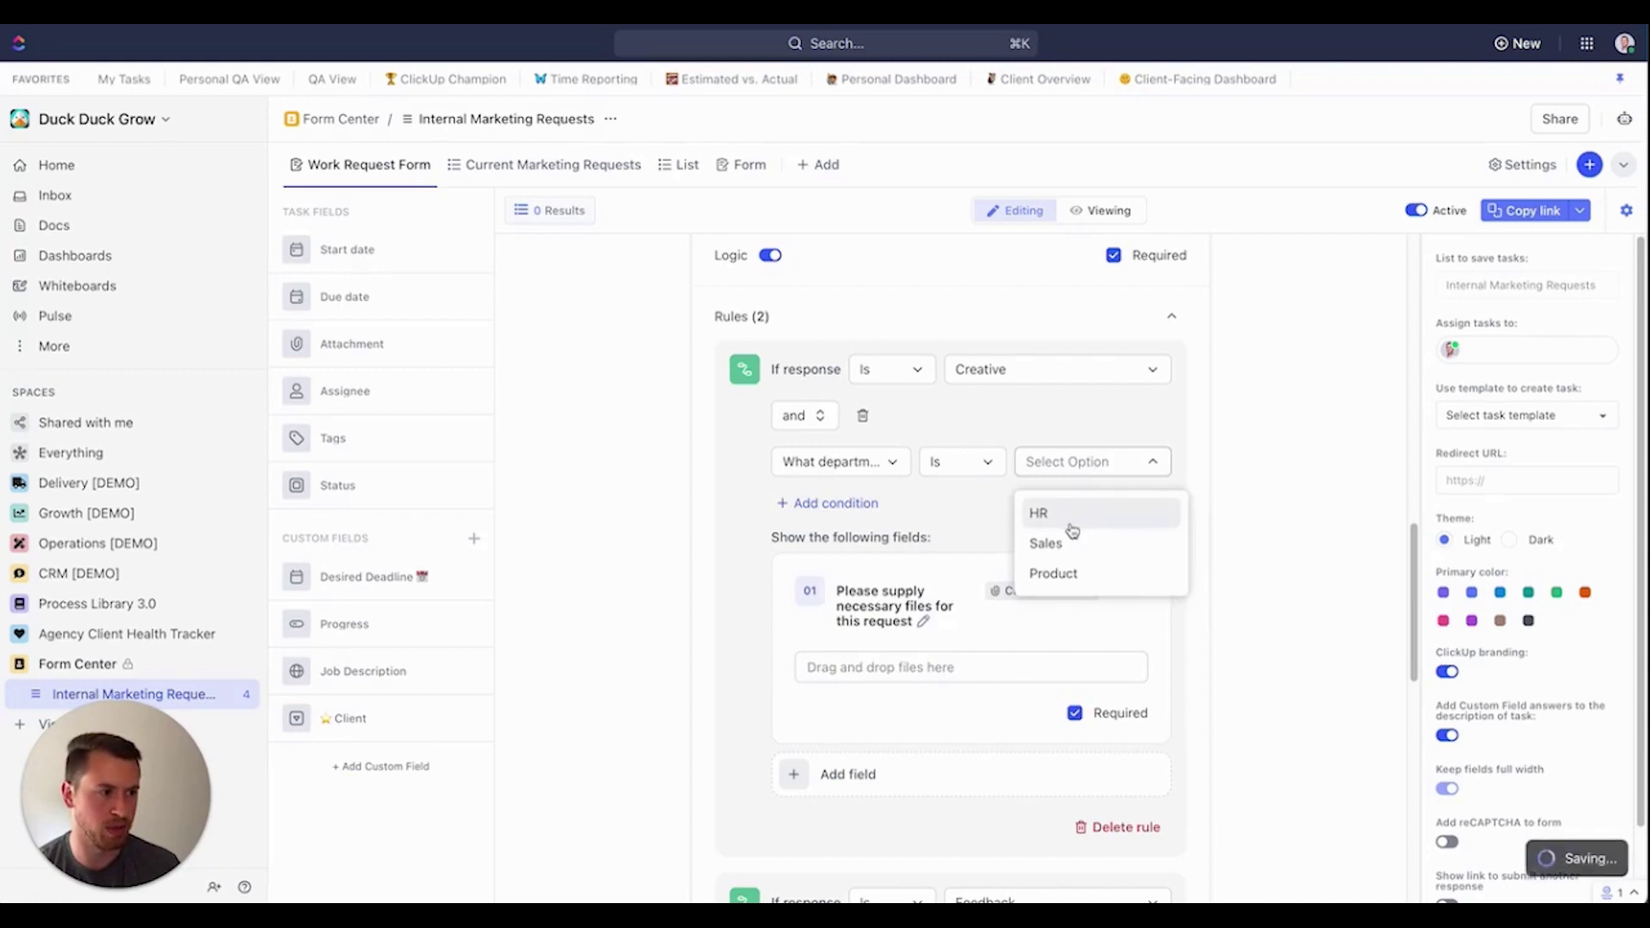
left_click(1073, 513)
In the form preview, pick a requester and set the department to HR
left_click(1081, 213)
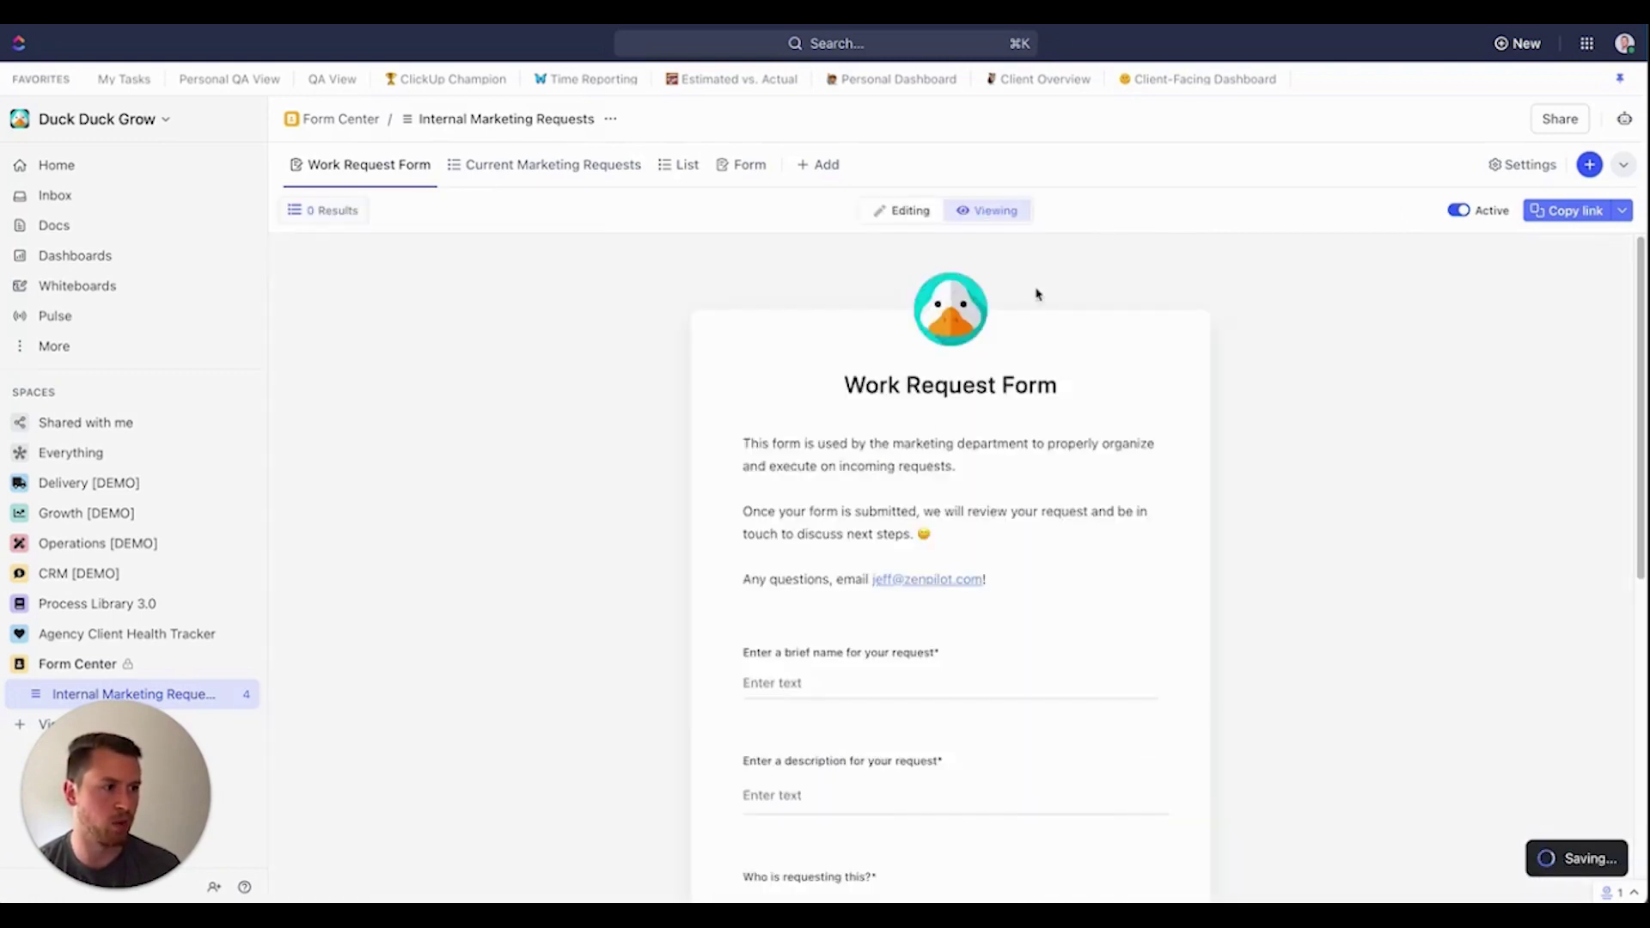
scroll(815, 589, "down", 5)
left_click(836, 498)
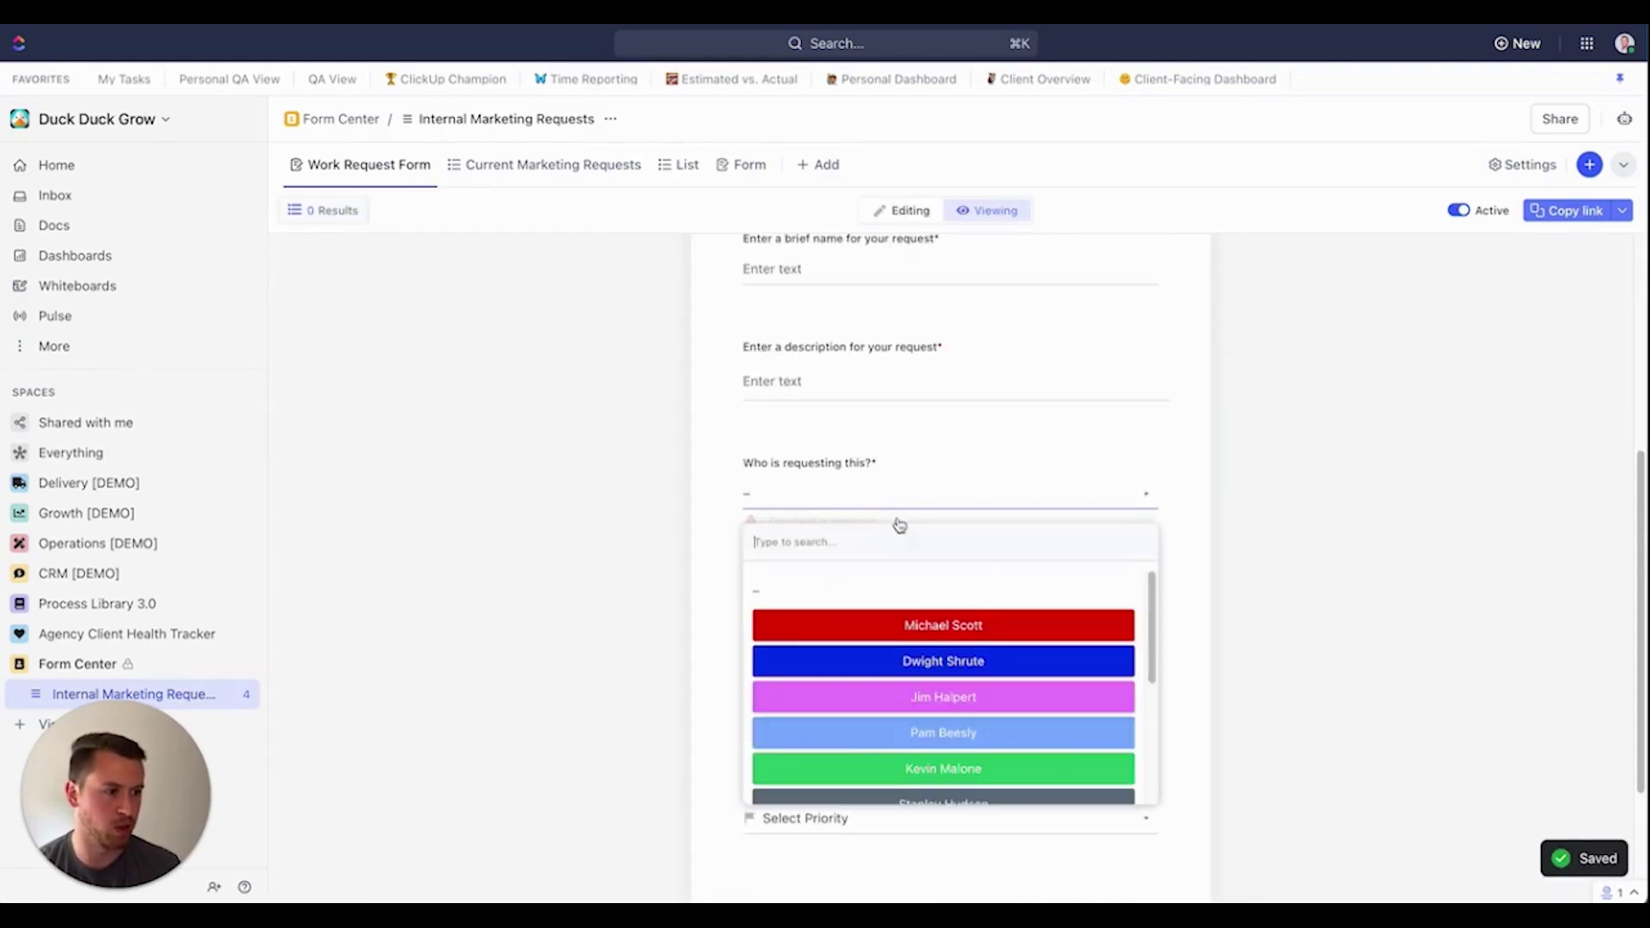
scroll(950, 653, "down", 5)
left_click(950, 782)
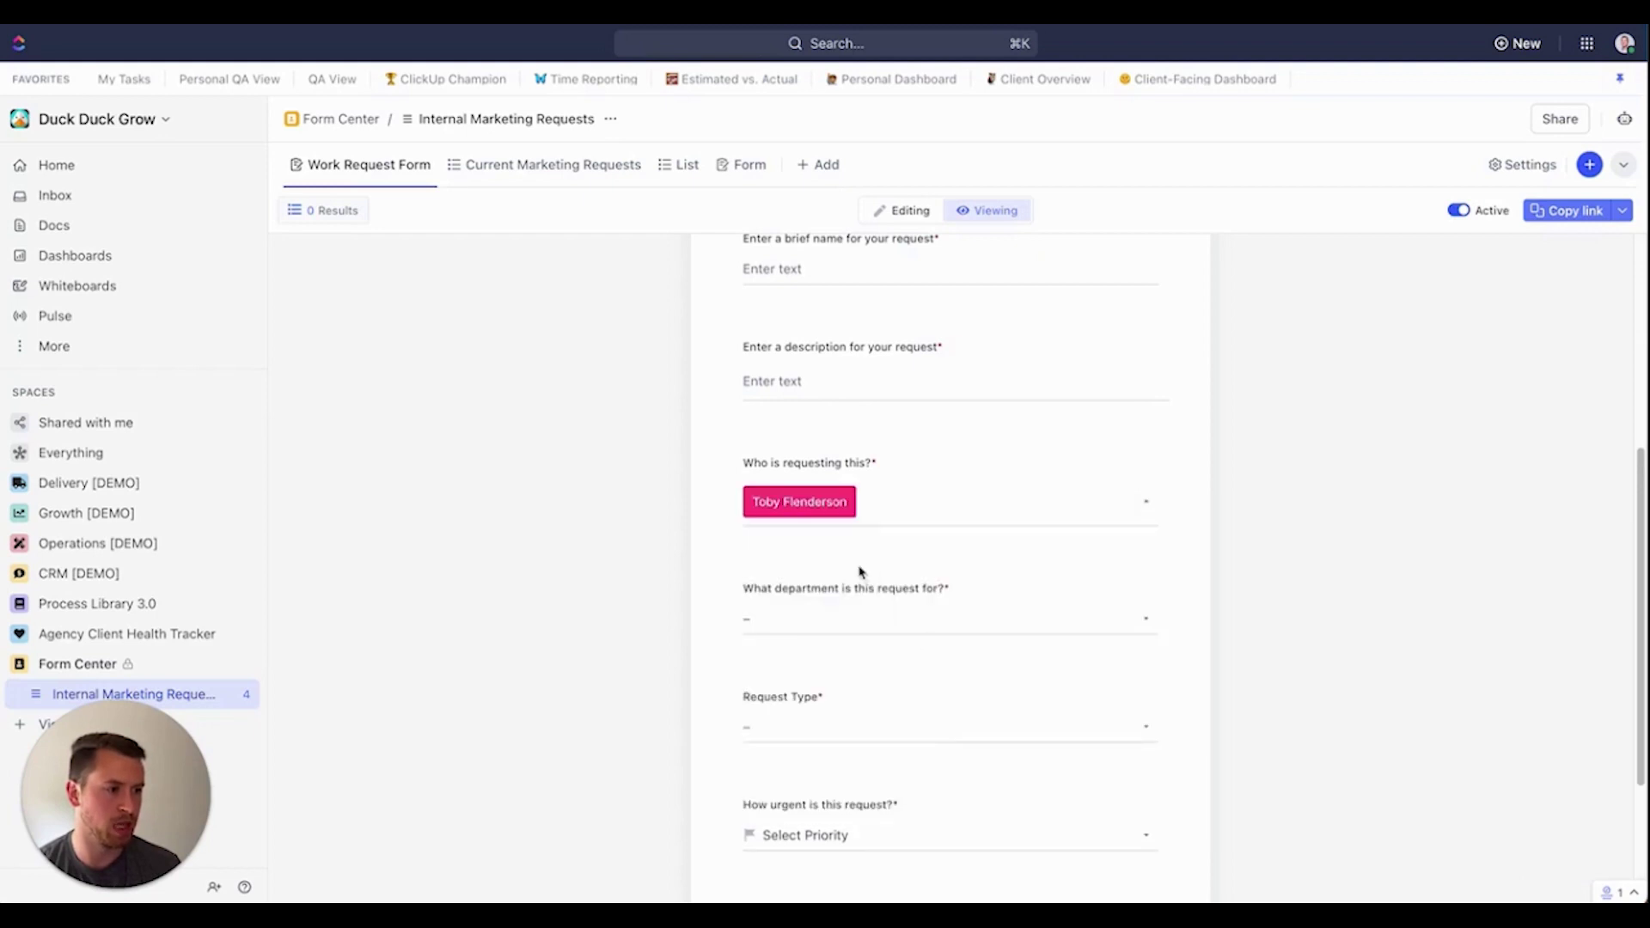
left_click(861, 634)
left_click(955, 753)
Choose Creative as request type, then switch the department to Sales to hide the files question
left_click(851, 740)
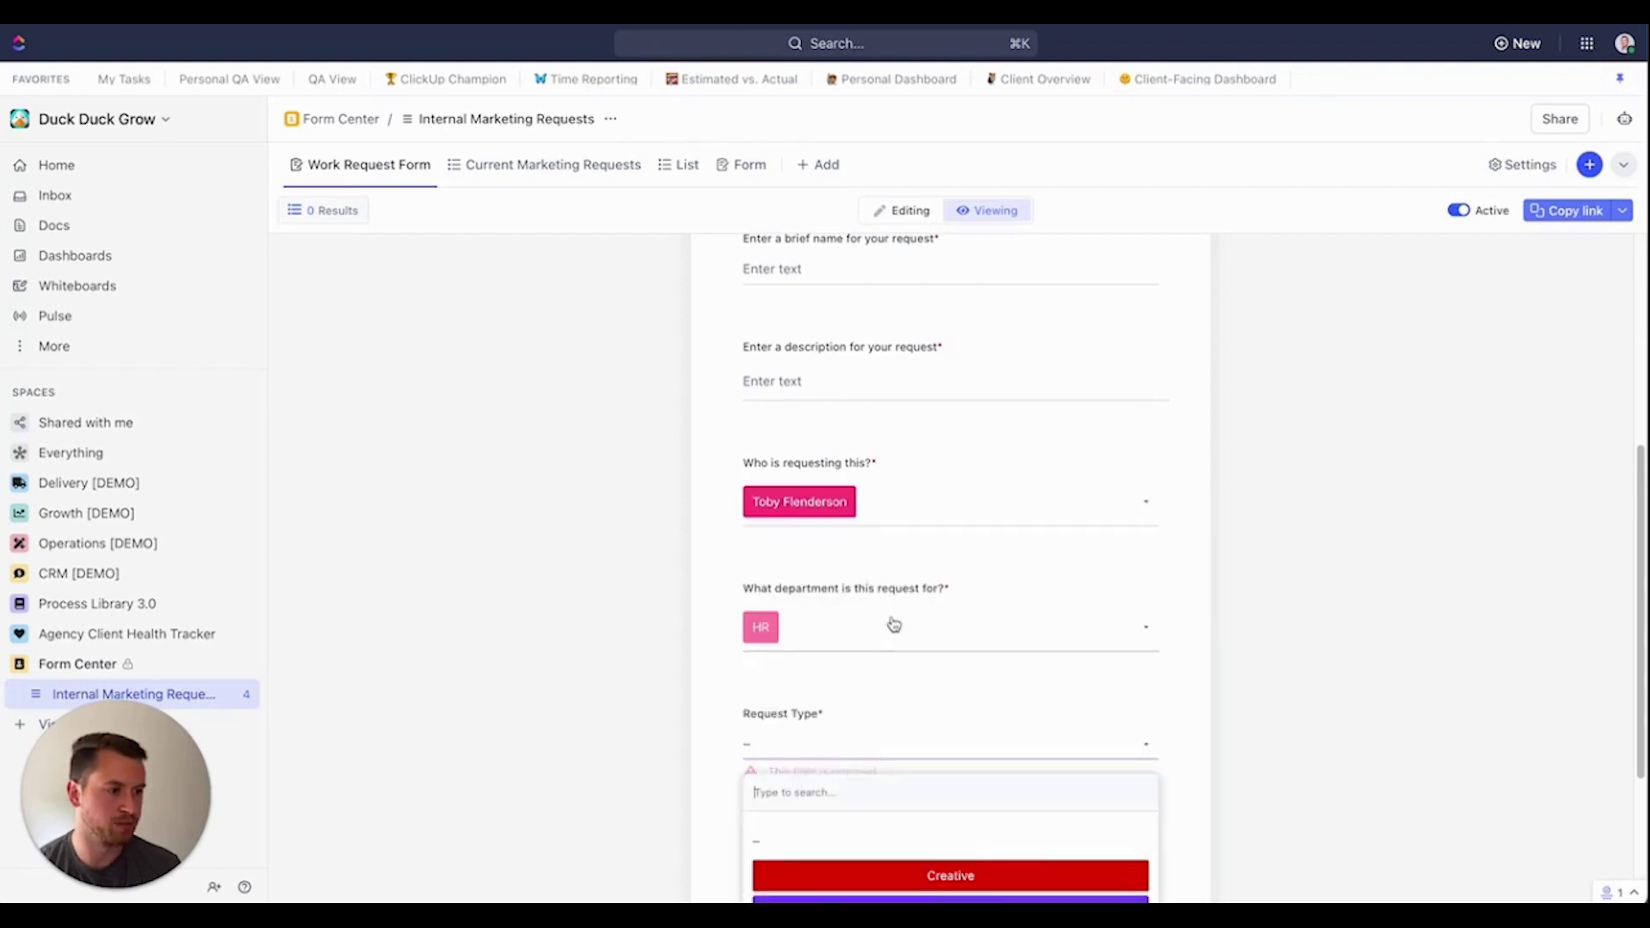
scroll(945, 730, "down", 2)
left_click(958, 727)
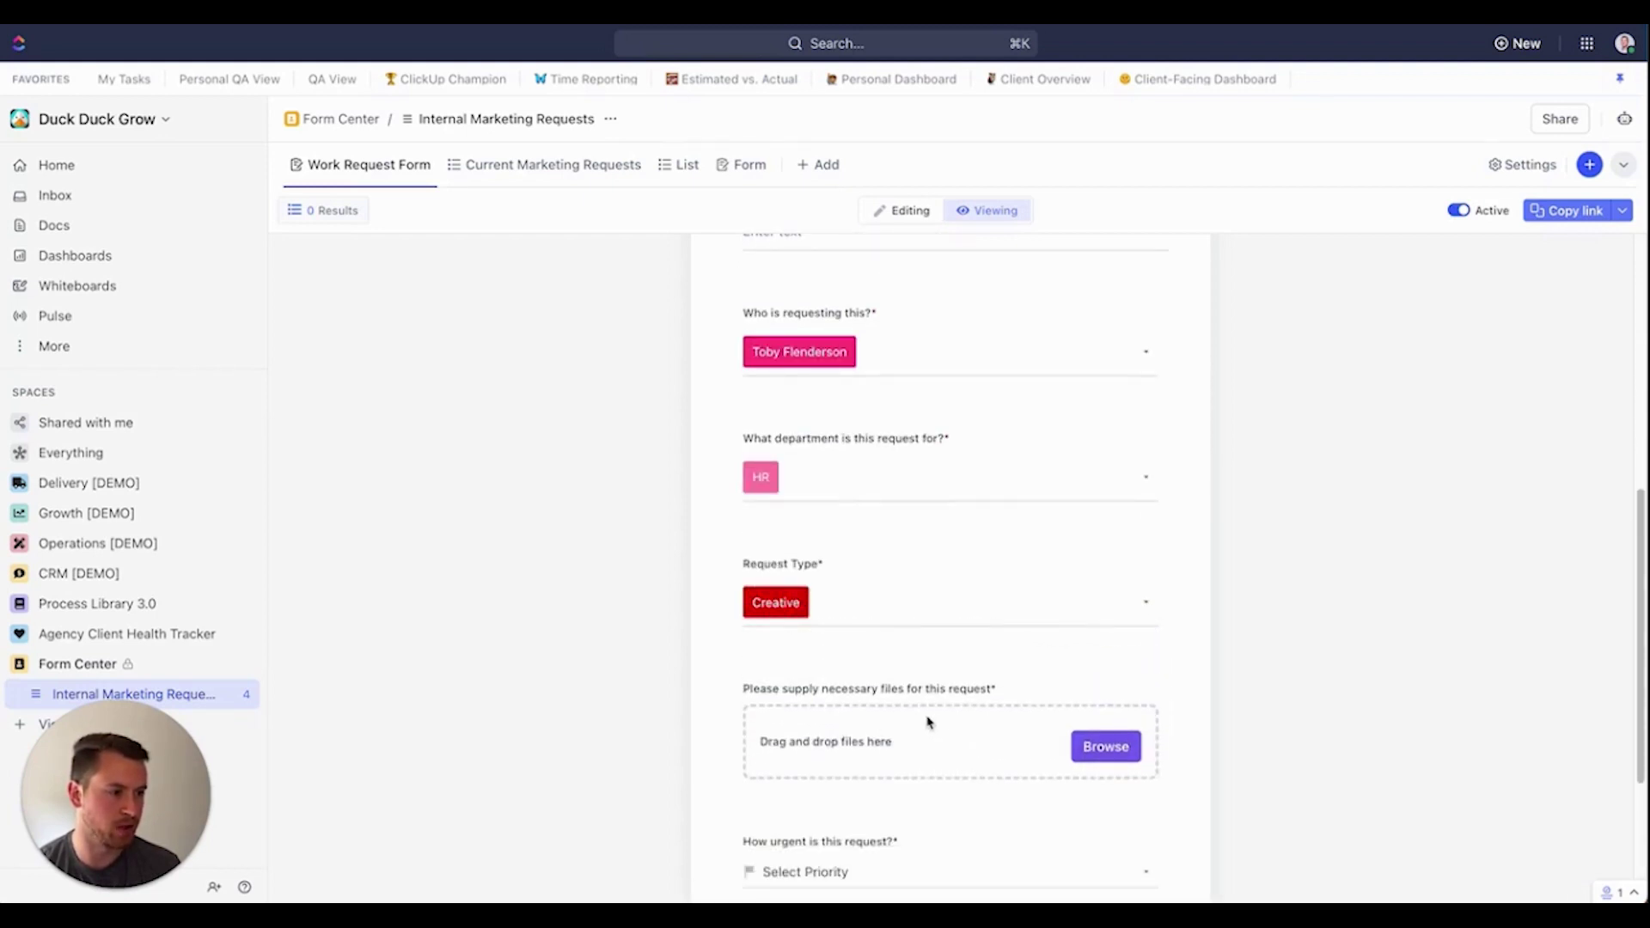
left_click(836, 469)
left_click(910, 655)
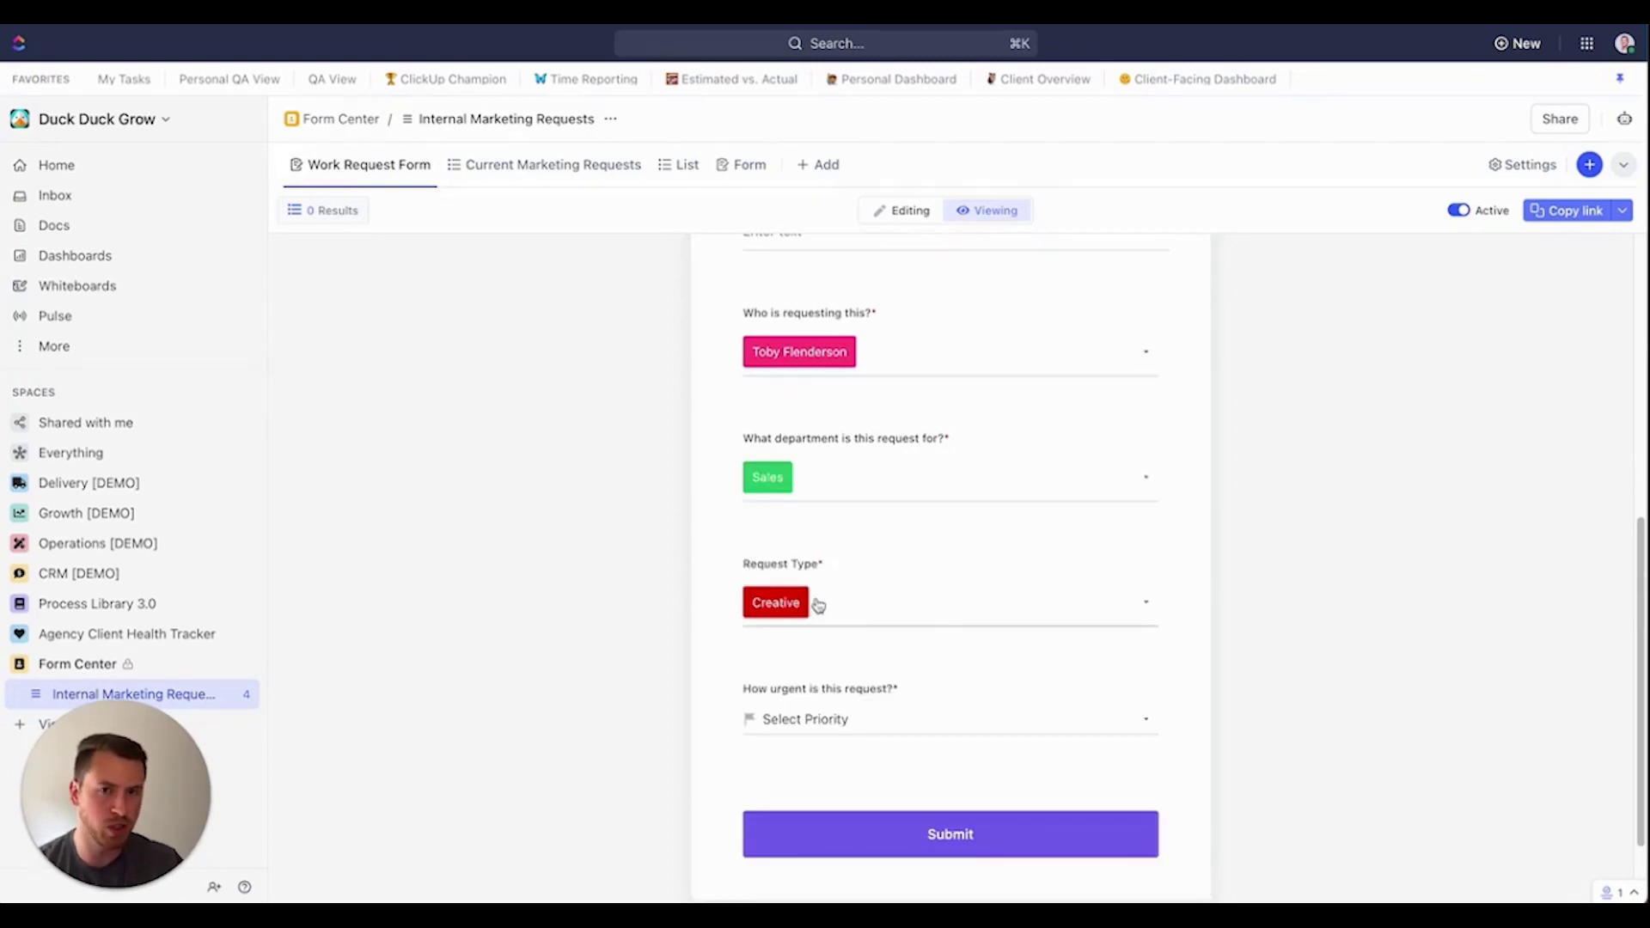
left_click(902, 211)
Switch the Creative rule's joiner to 'or', delete the HR department condition, and add a blank condition
scroll(896, 385, "down", 10)
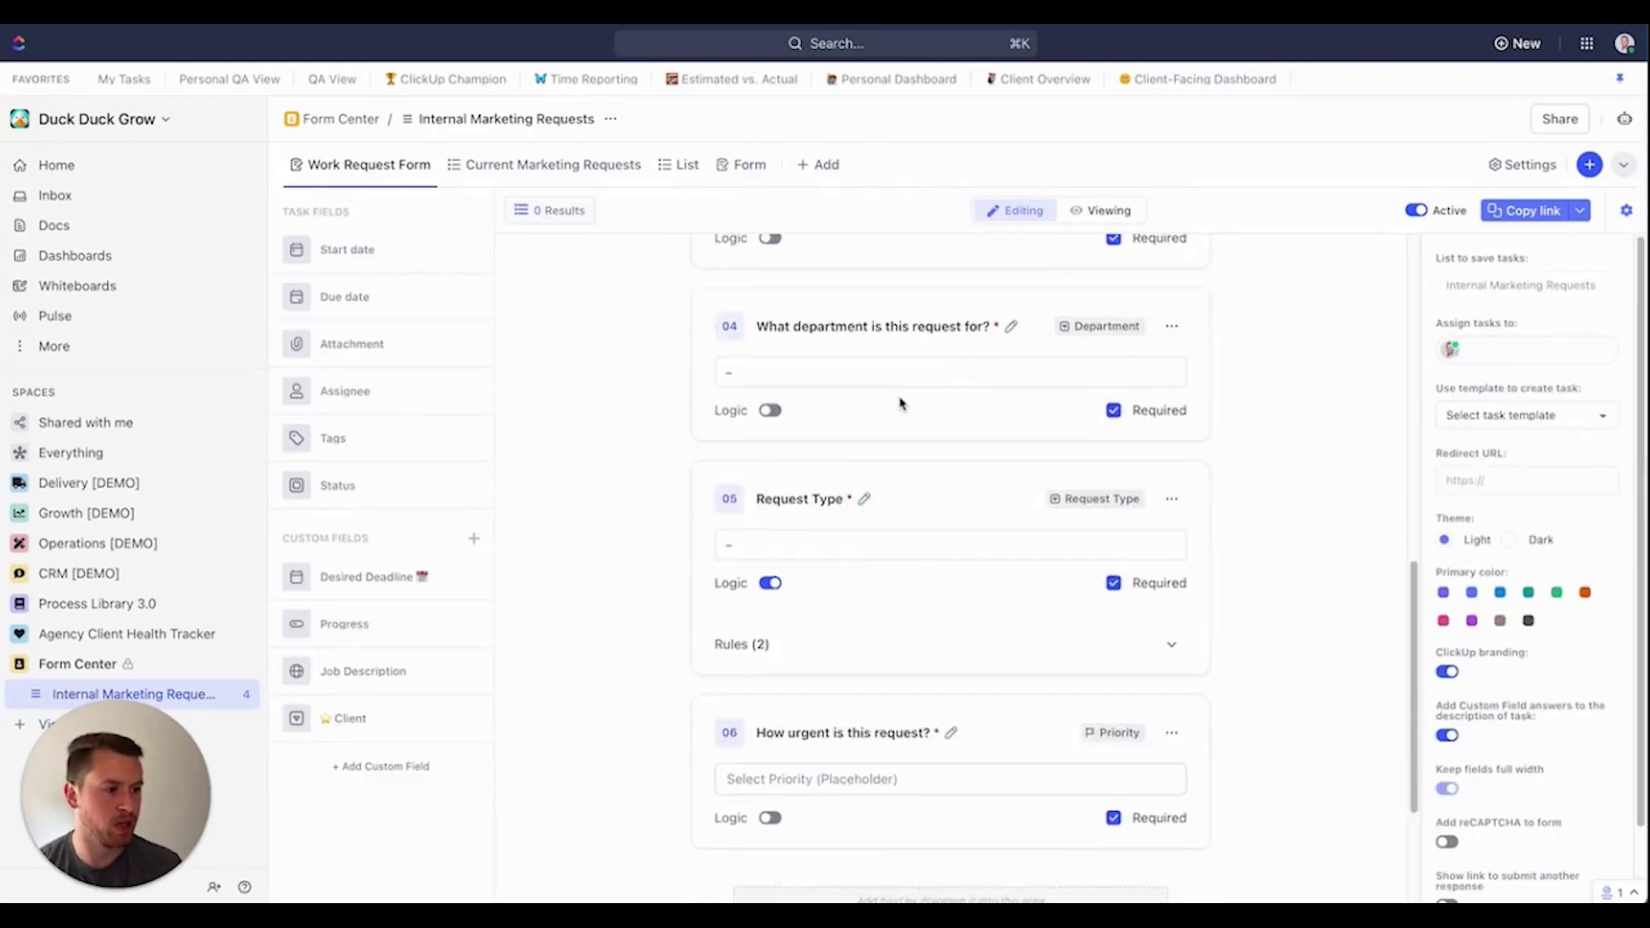
left_click(740, 414)
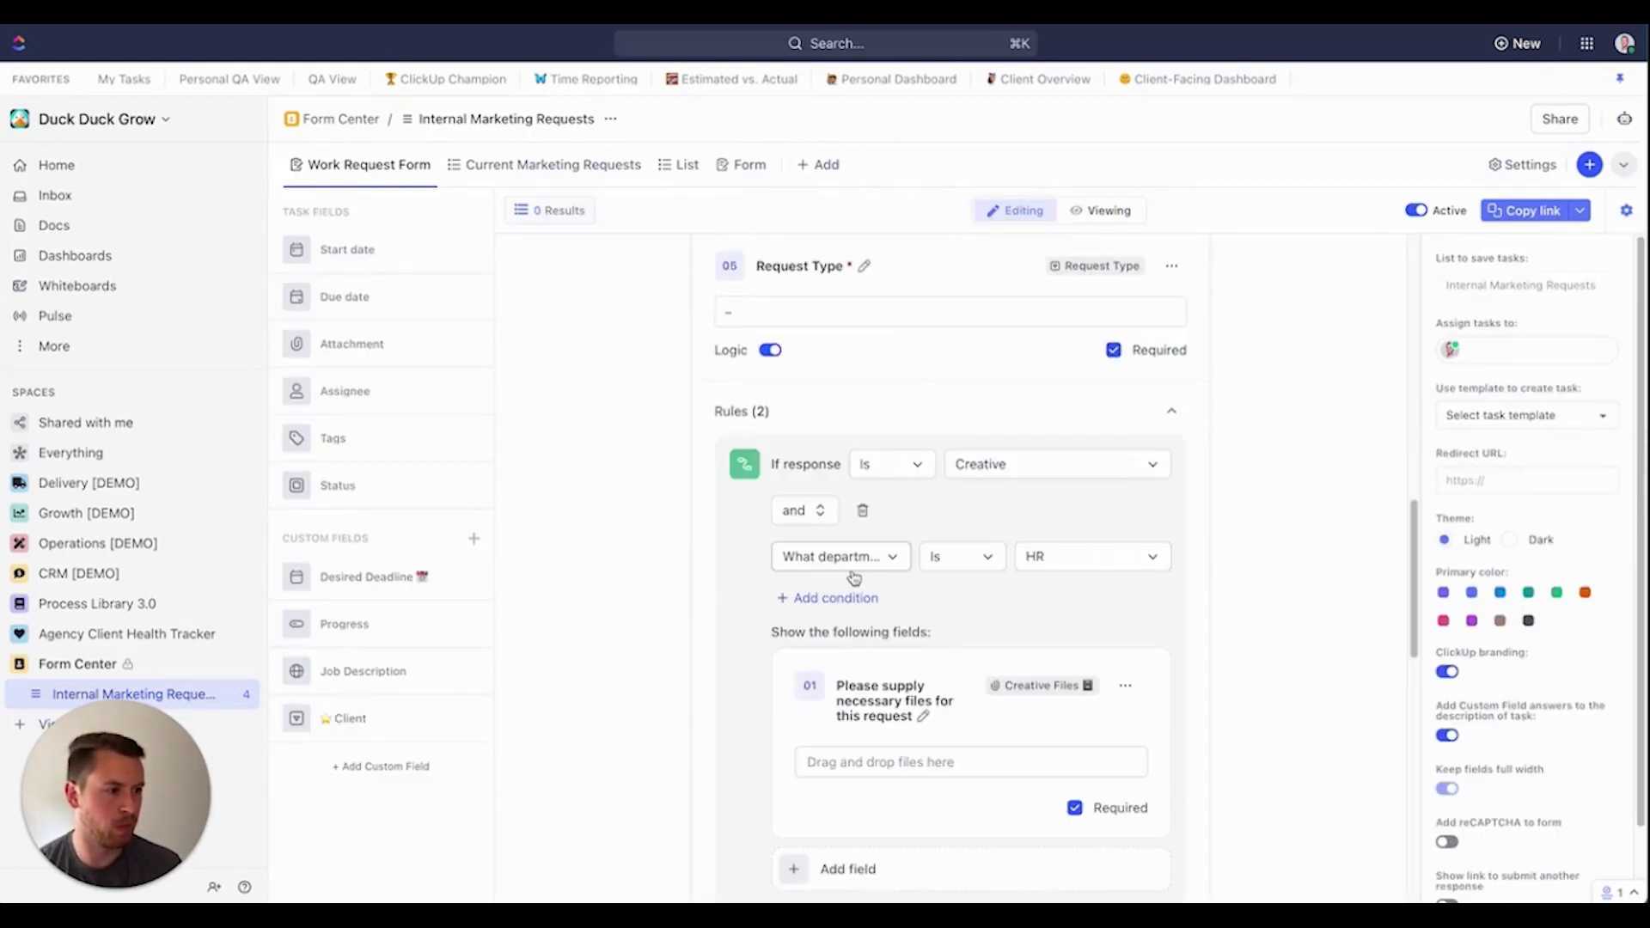
left_click(812, 515)
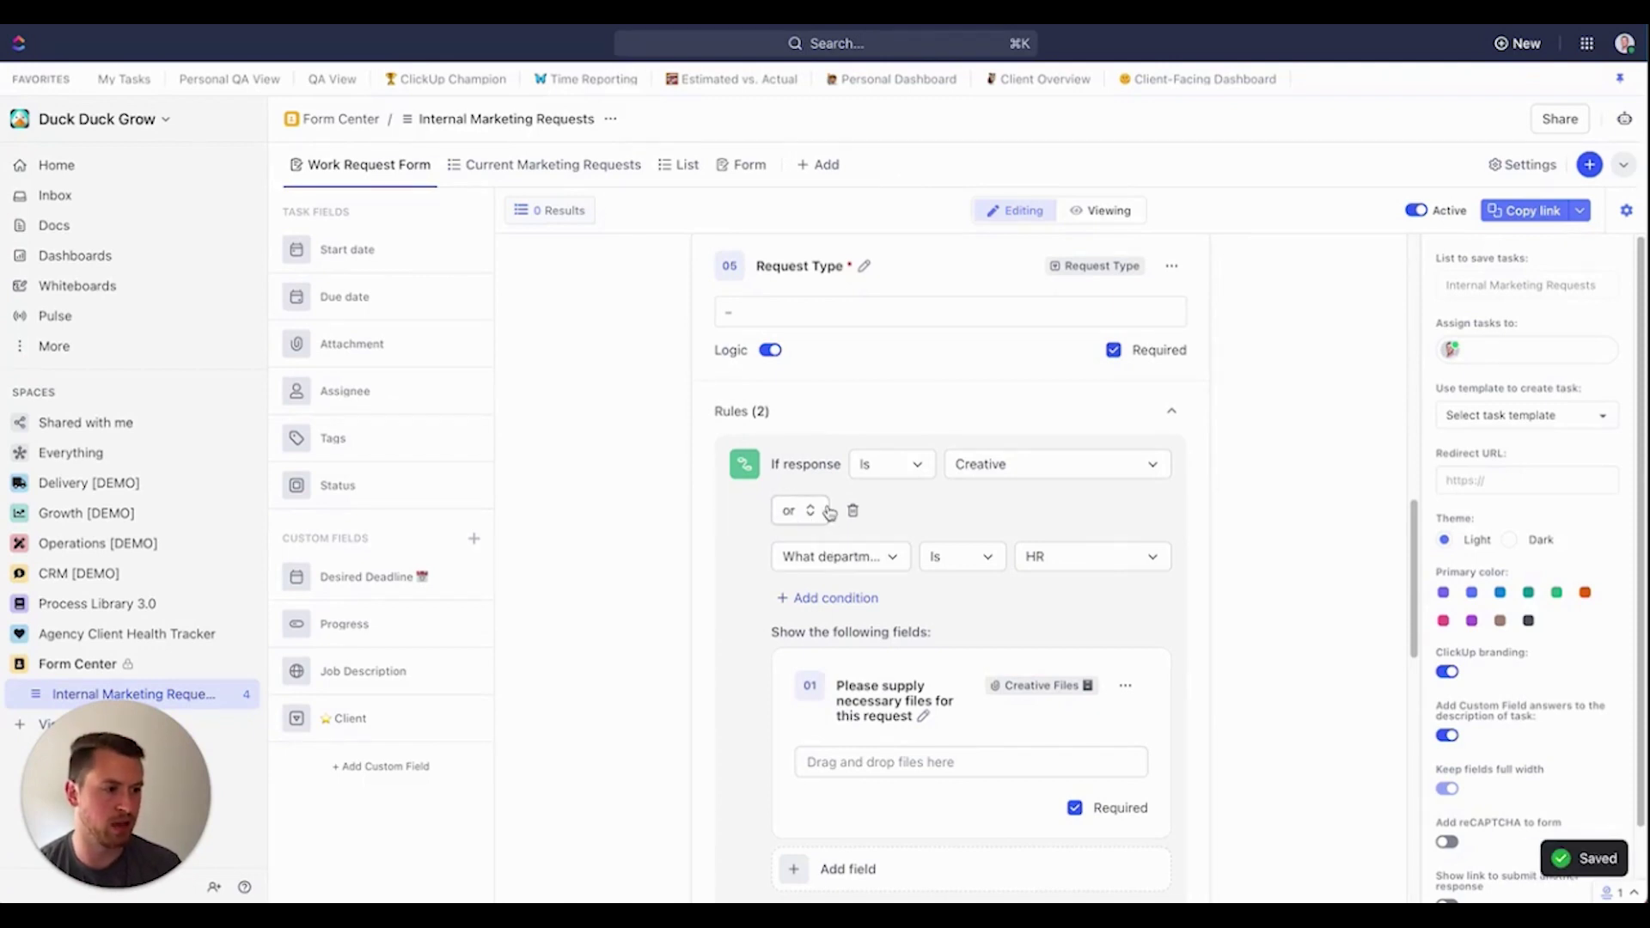
left_click(838, 598)
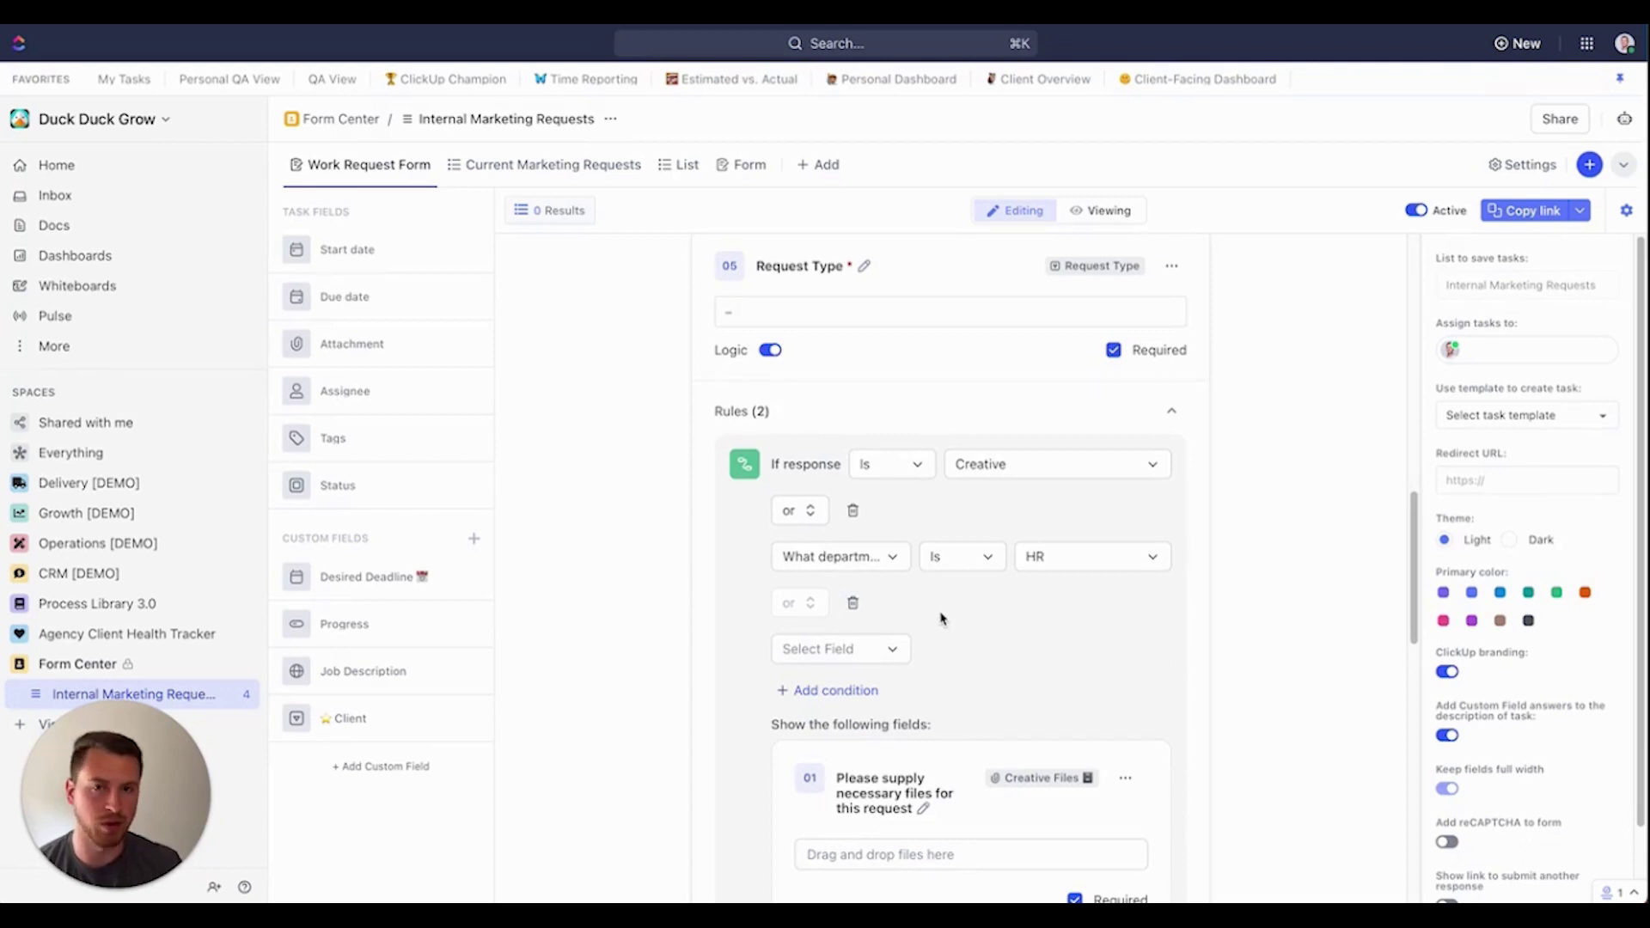
left_click(852, 510)
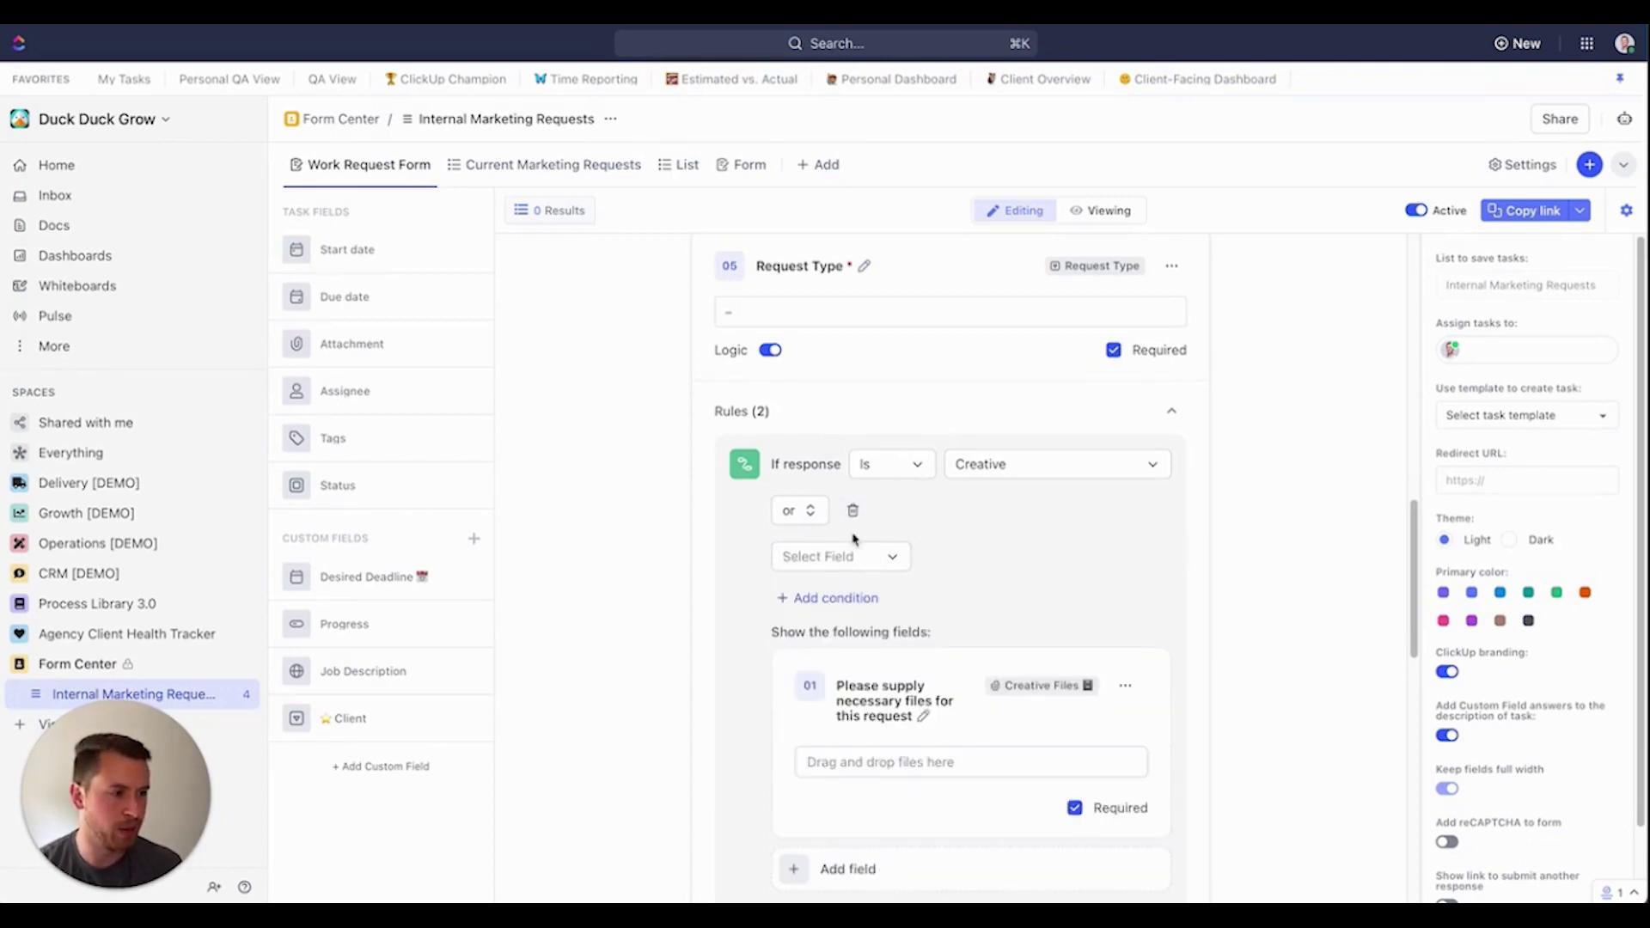
left_click(853, 512)
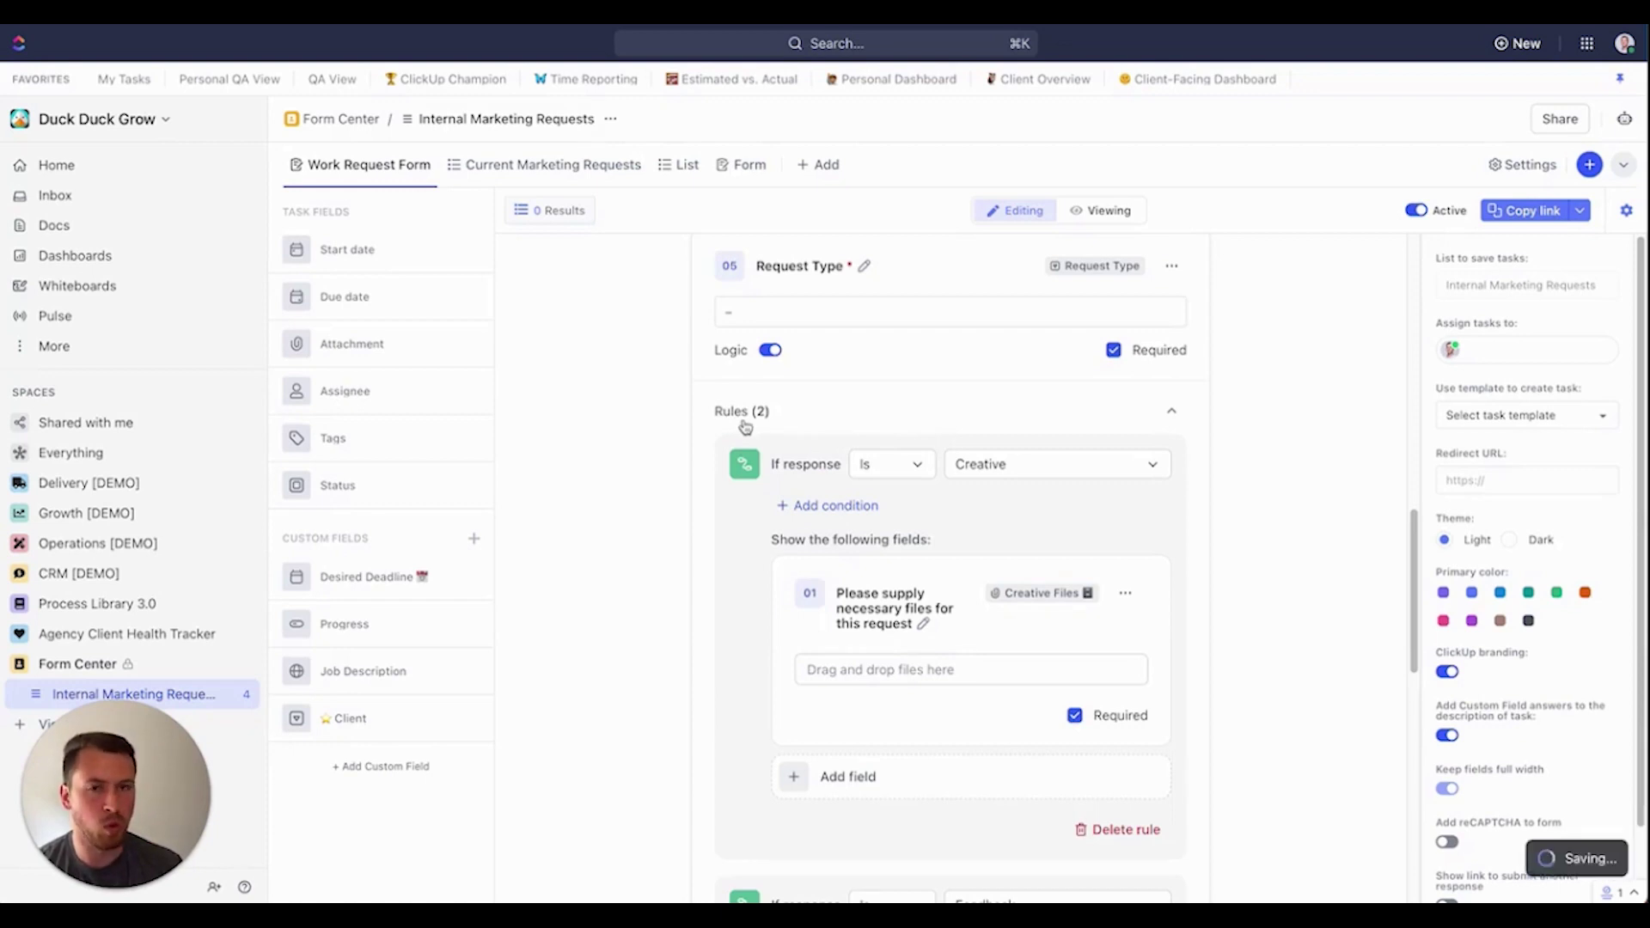
left_click(815, 505)
Browse the blank condition's field list without picking a field, then scroll back through the rules
left_click(885, 556)
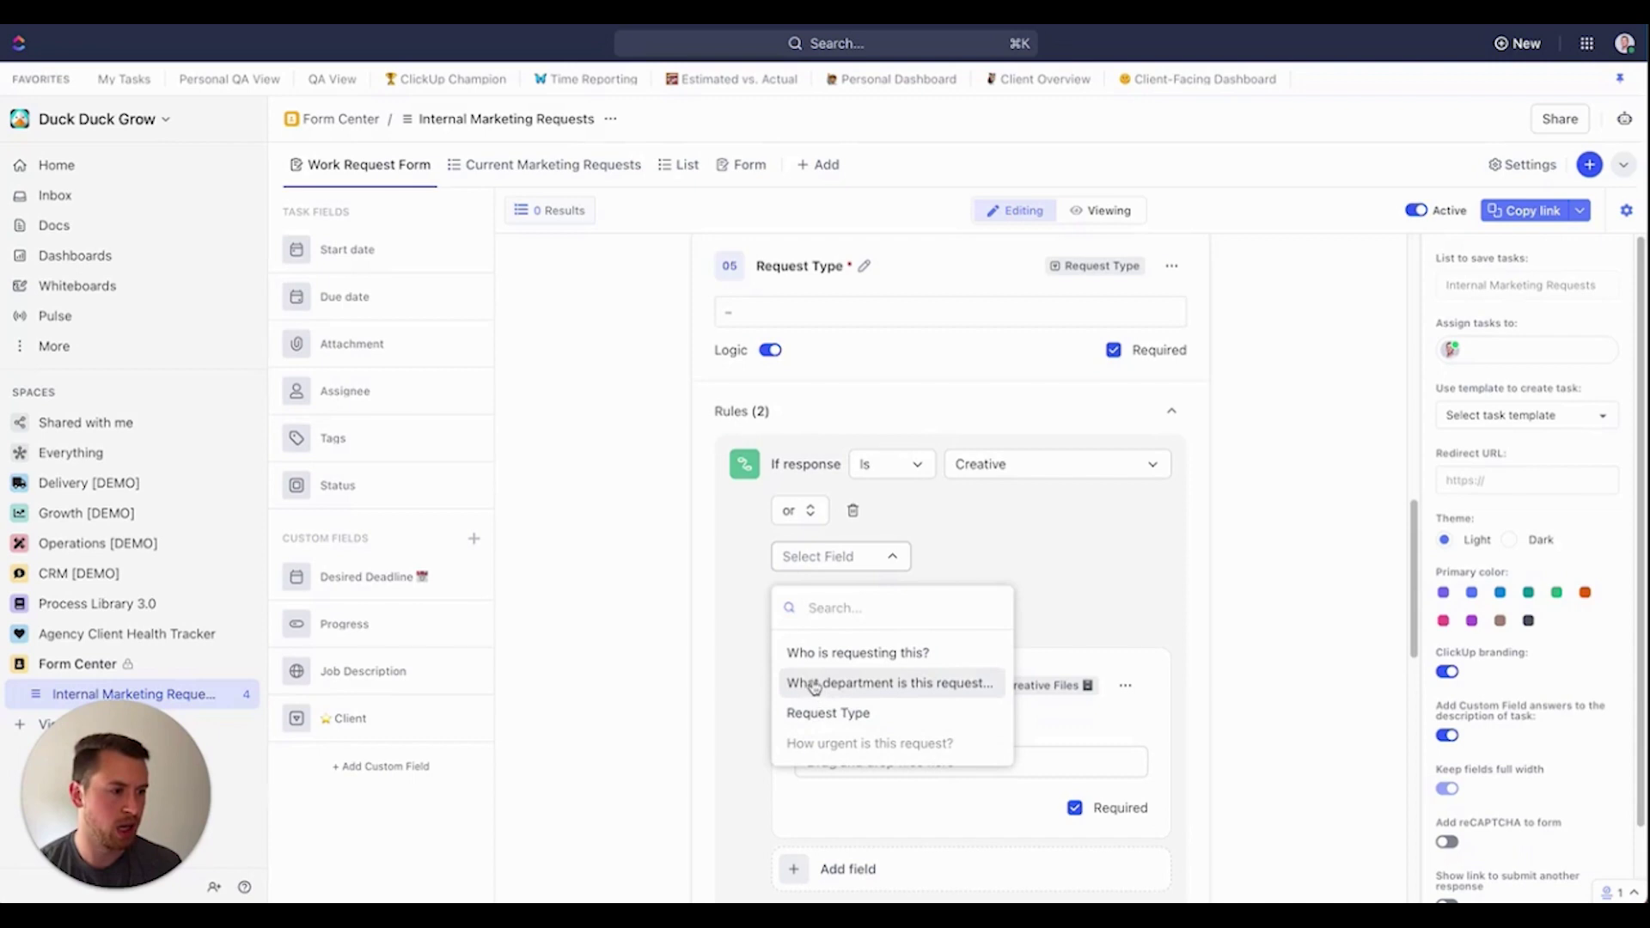
left_click(708, 556)
scroll(687, 564, "down", 8)
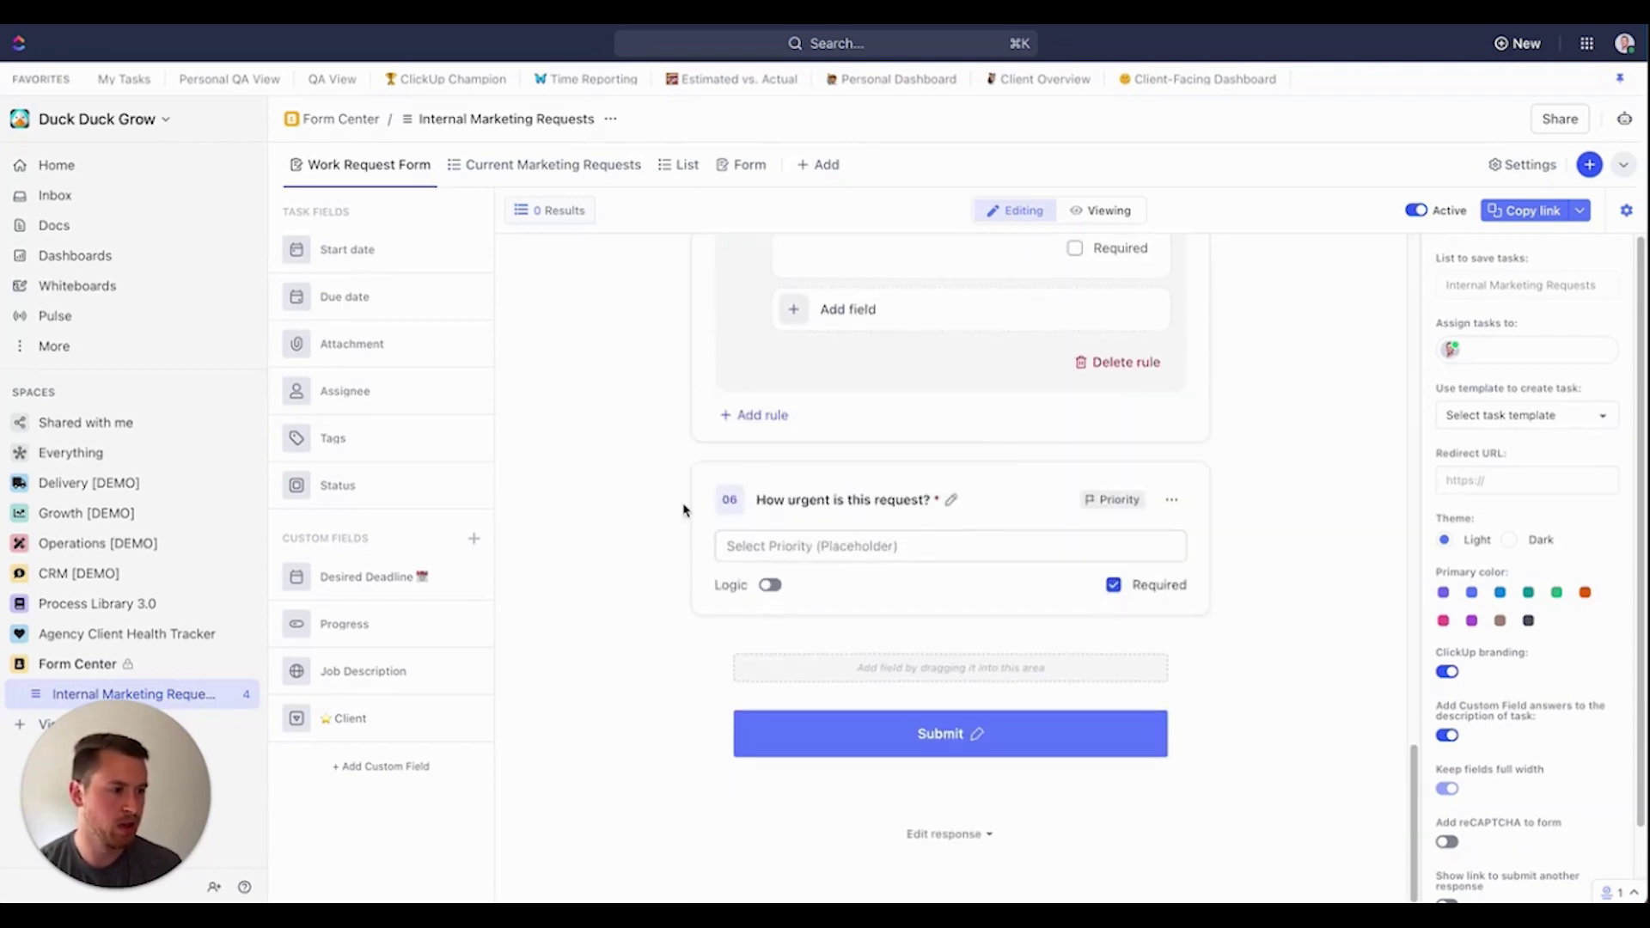
scroll(763, 534, "up", 9)
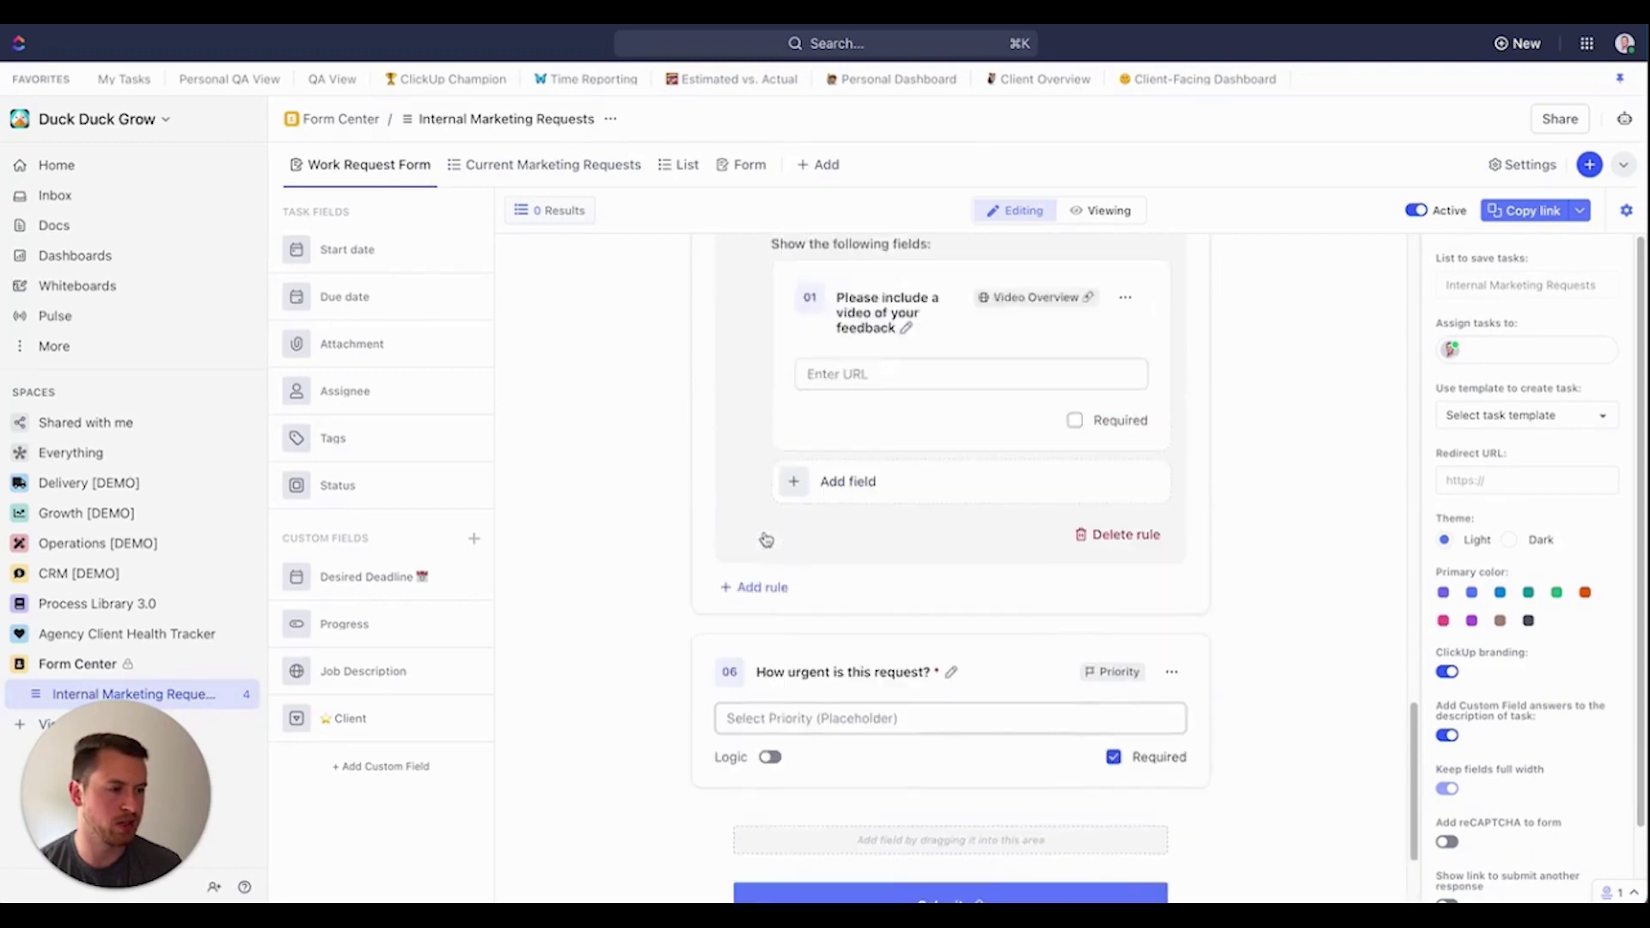
scroll(765, 536, "up", 4)
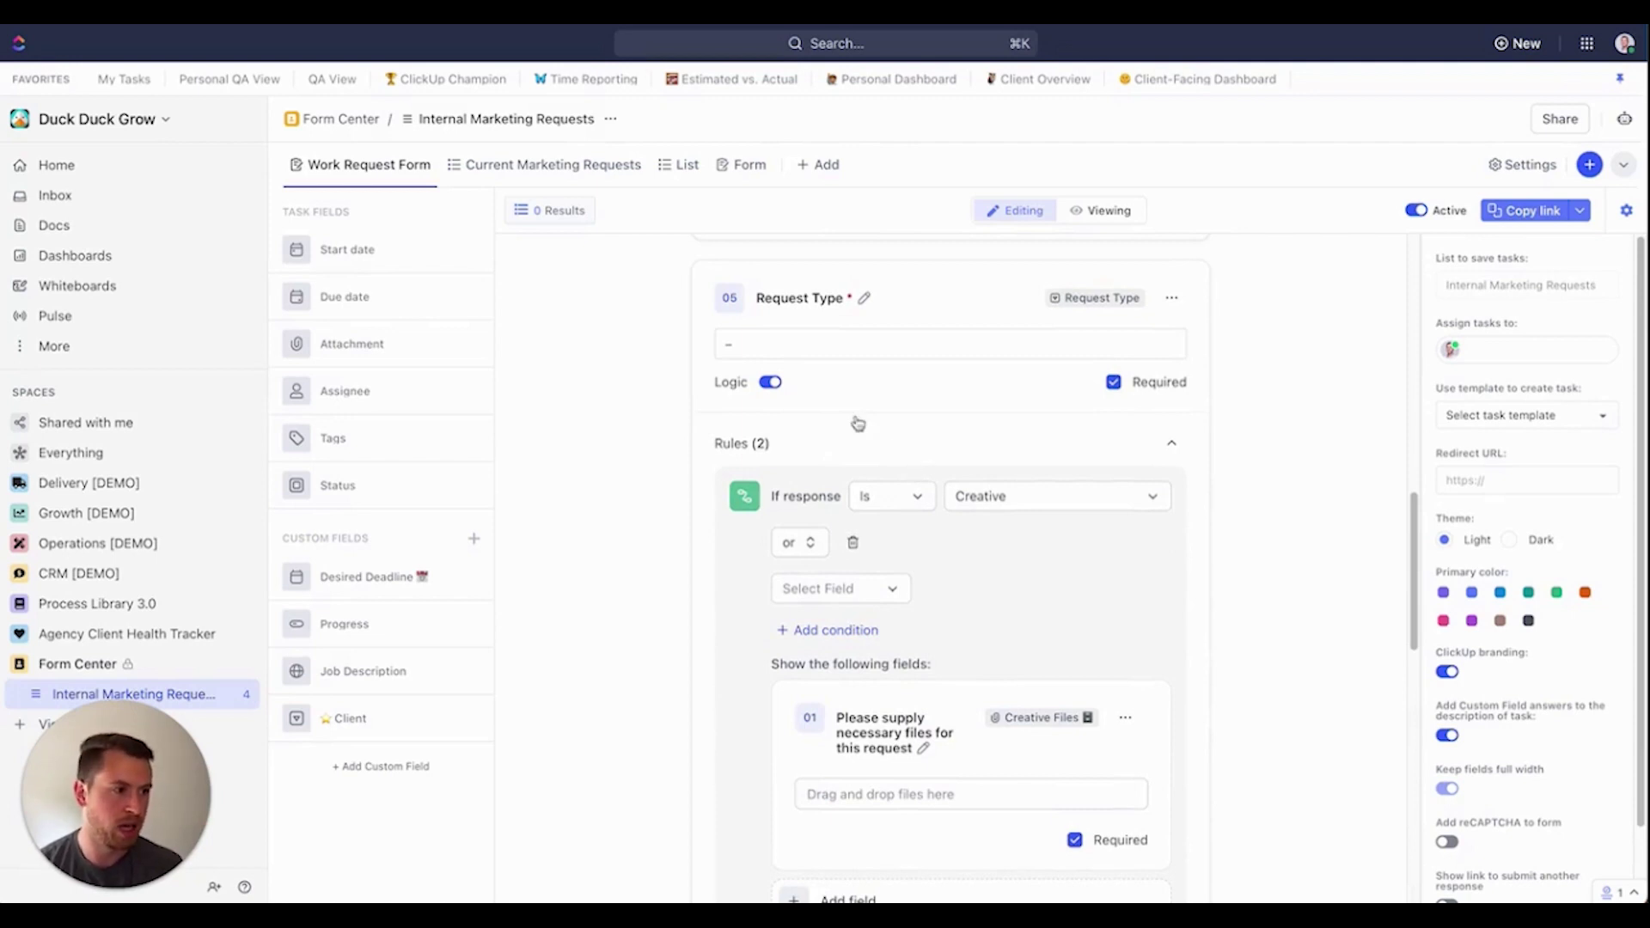
scroll(859, 424, "up", 4)
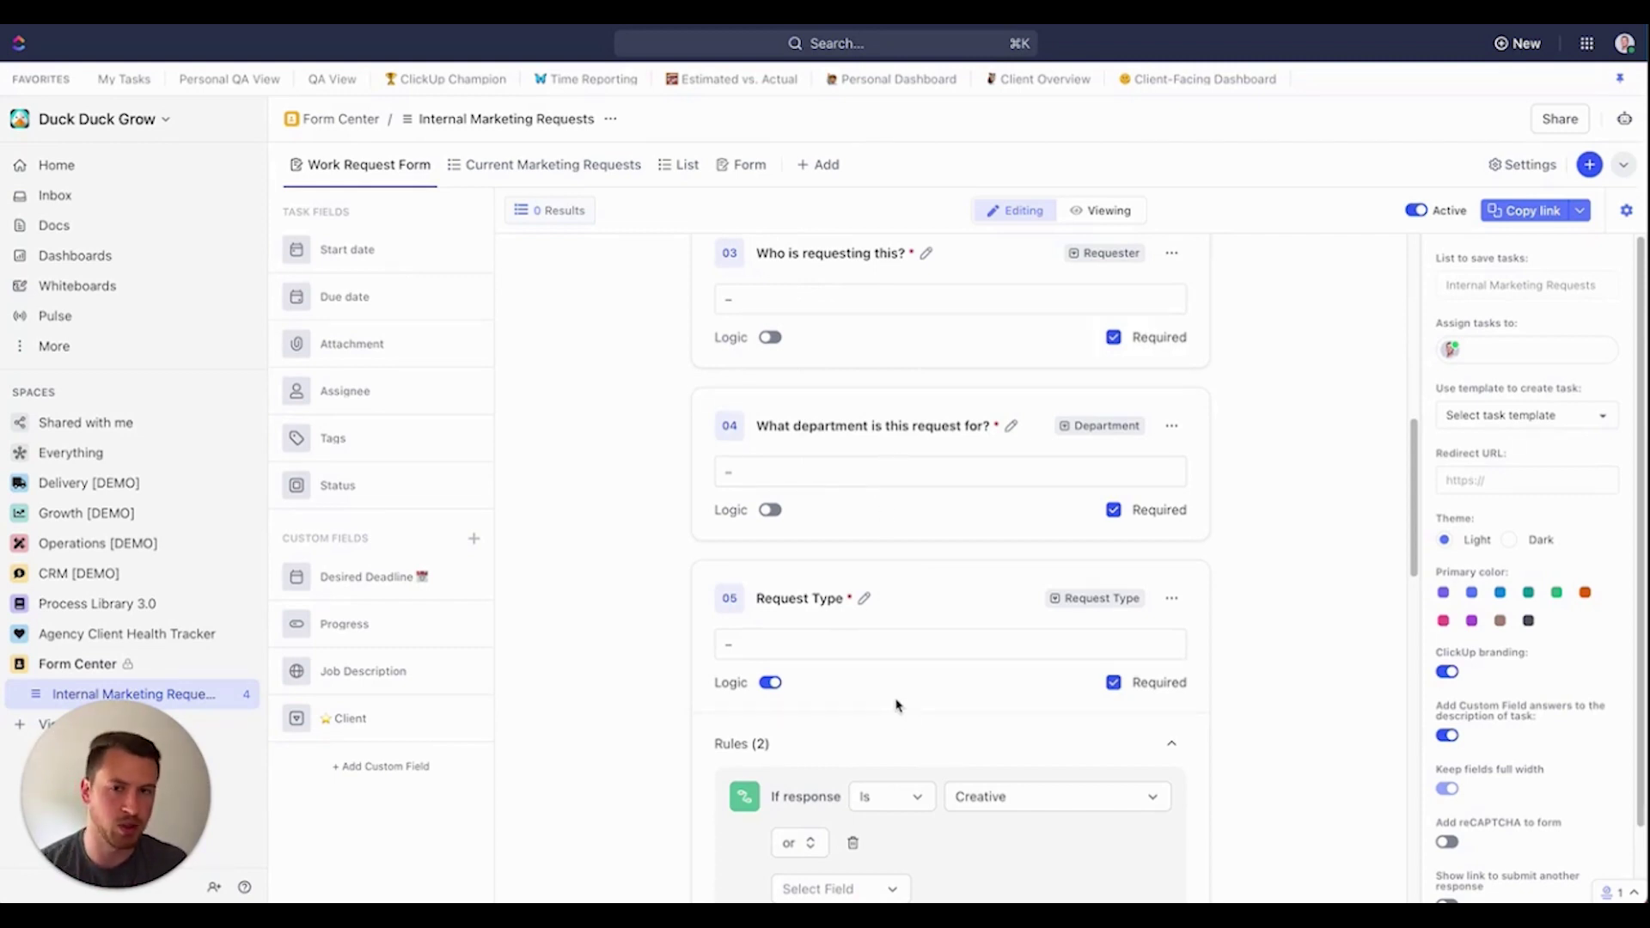
Delete the empty condition from the Creative rule and make the Feedback video question required
scroll(872, 662, "down", 5)
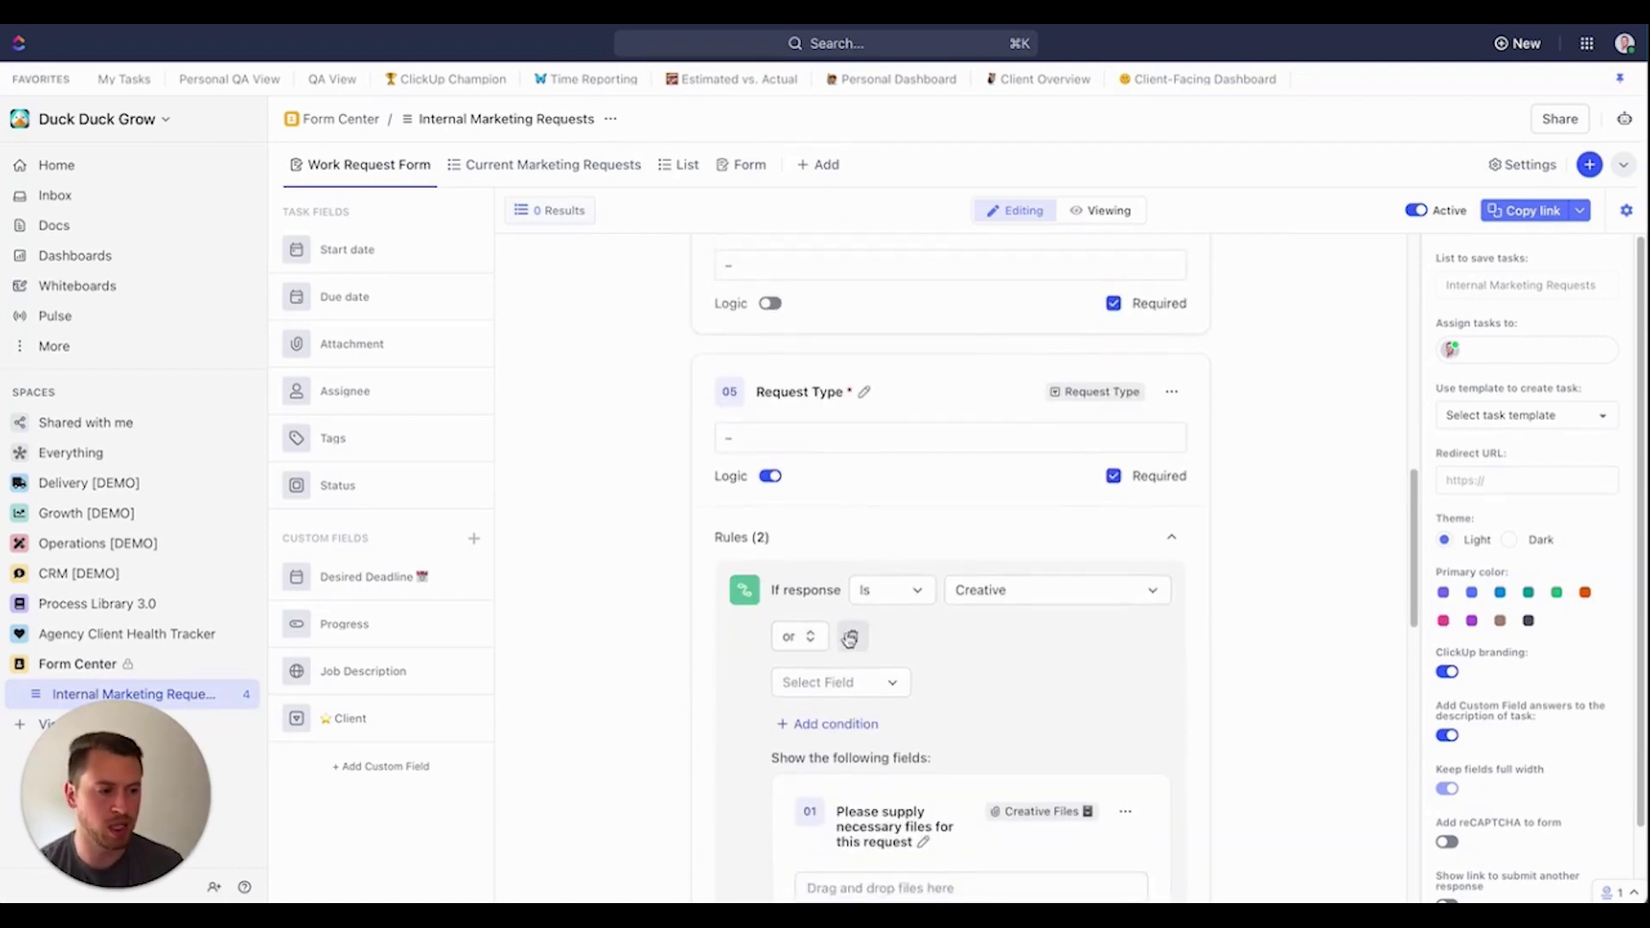
left_click(852, 636)
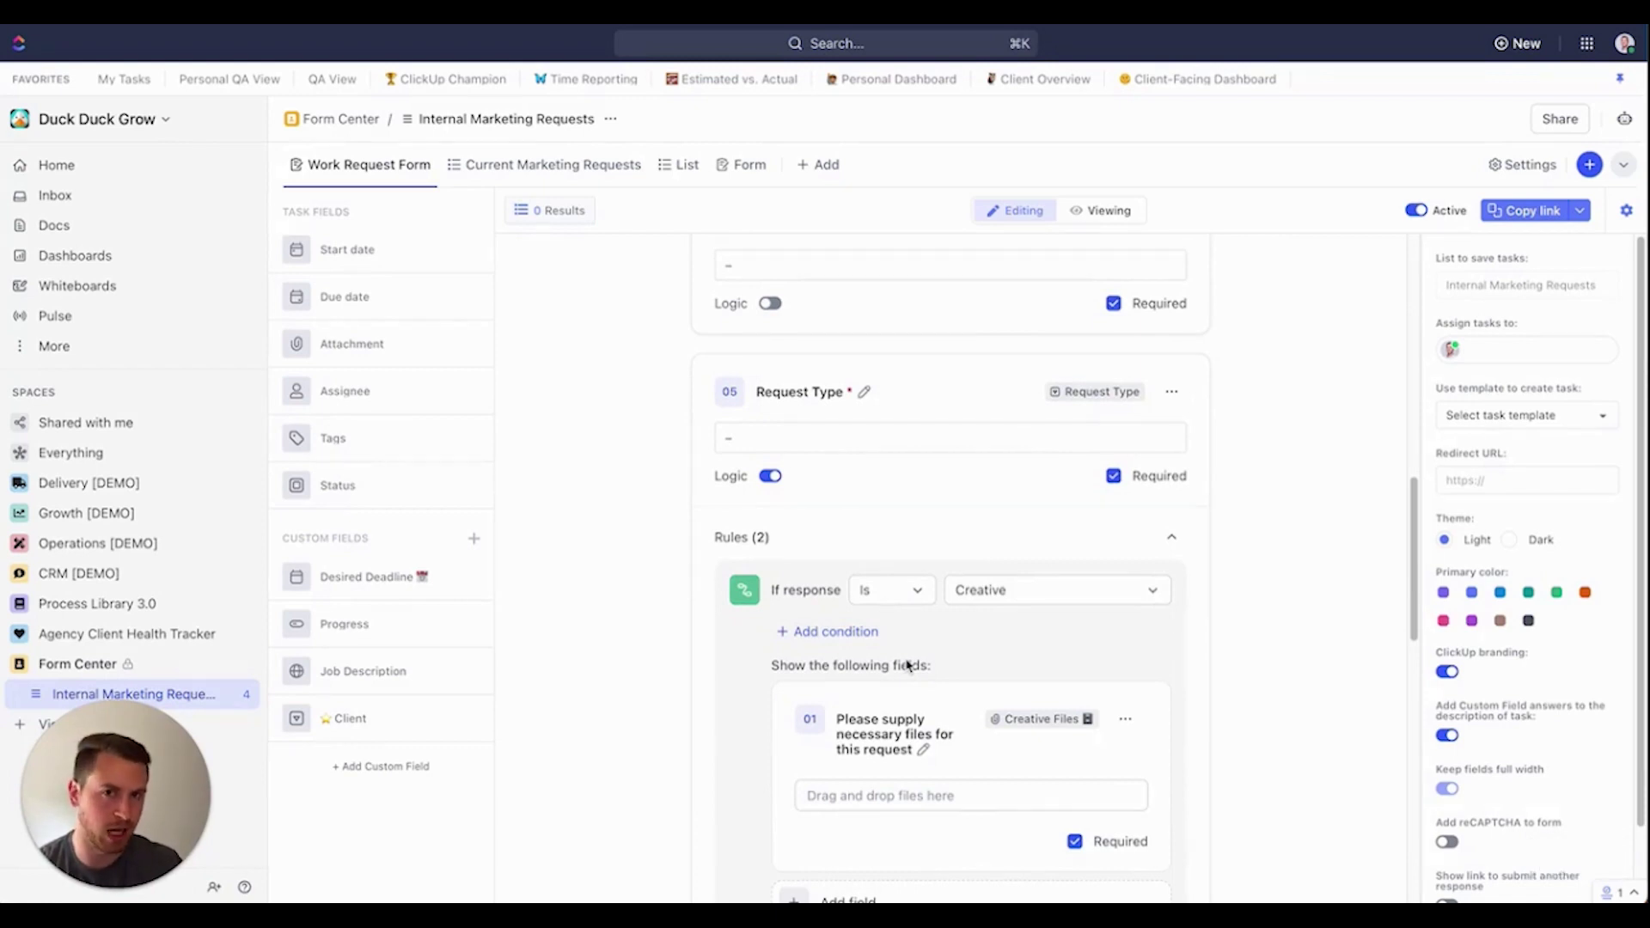
scroll(909, 664, "down", 6)
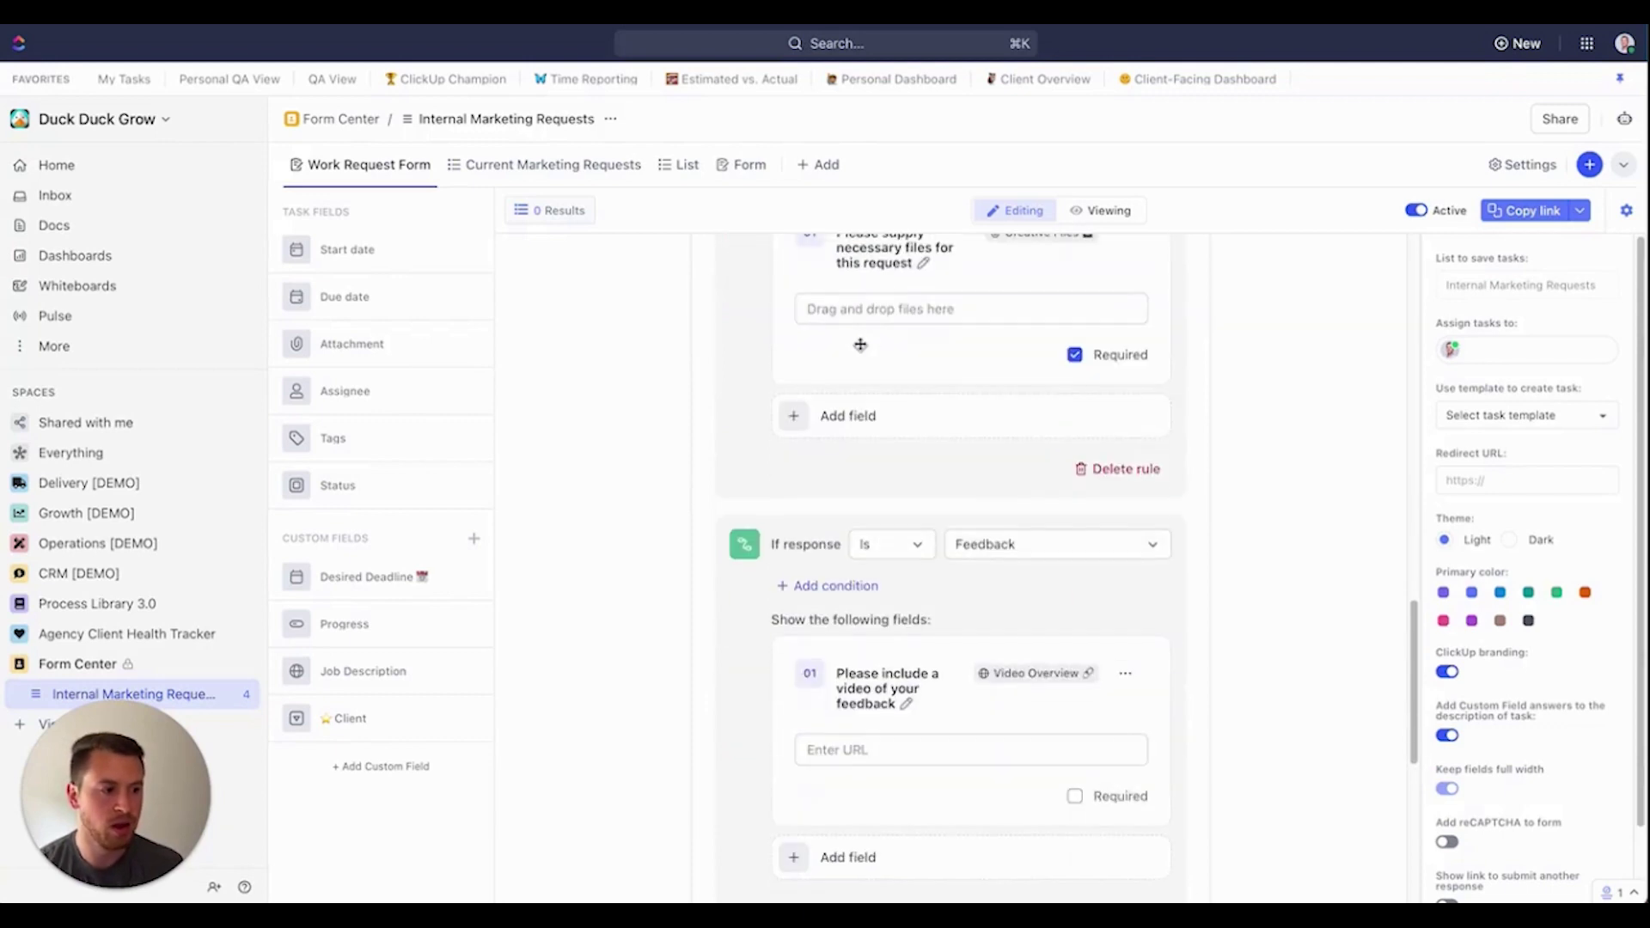
scroll(932, 350, "down", 1)
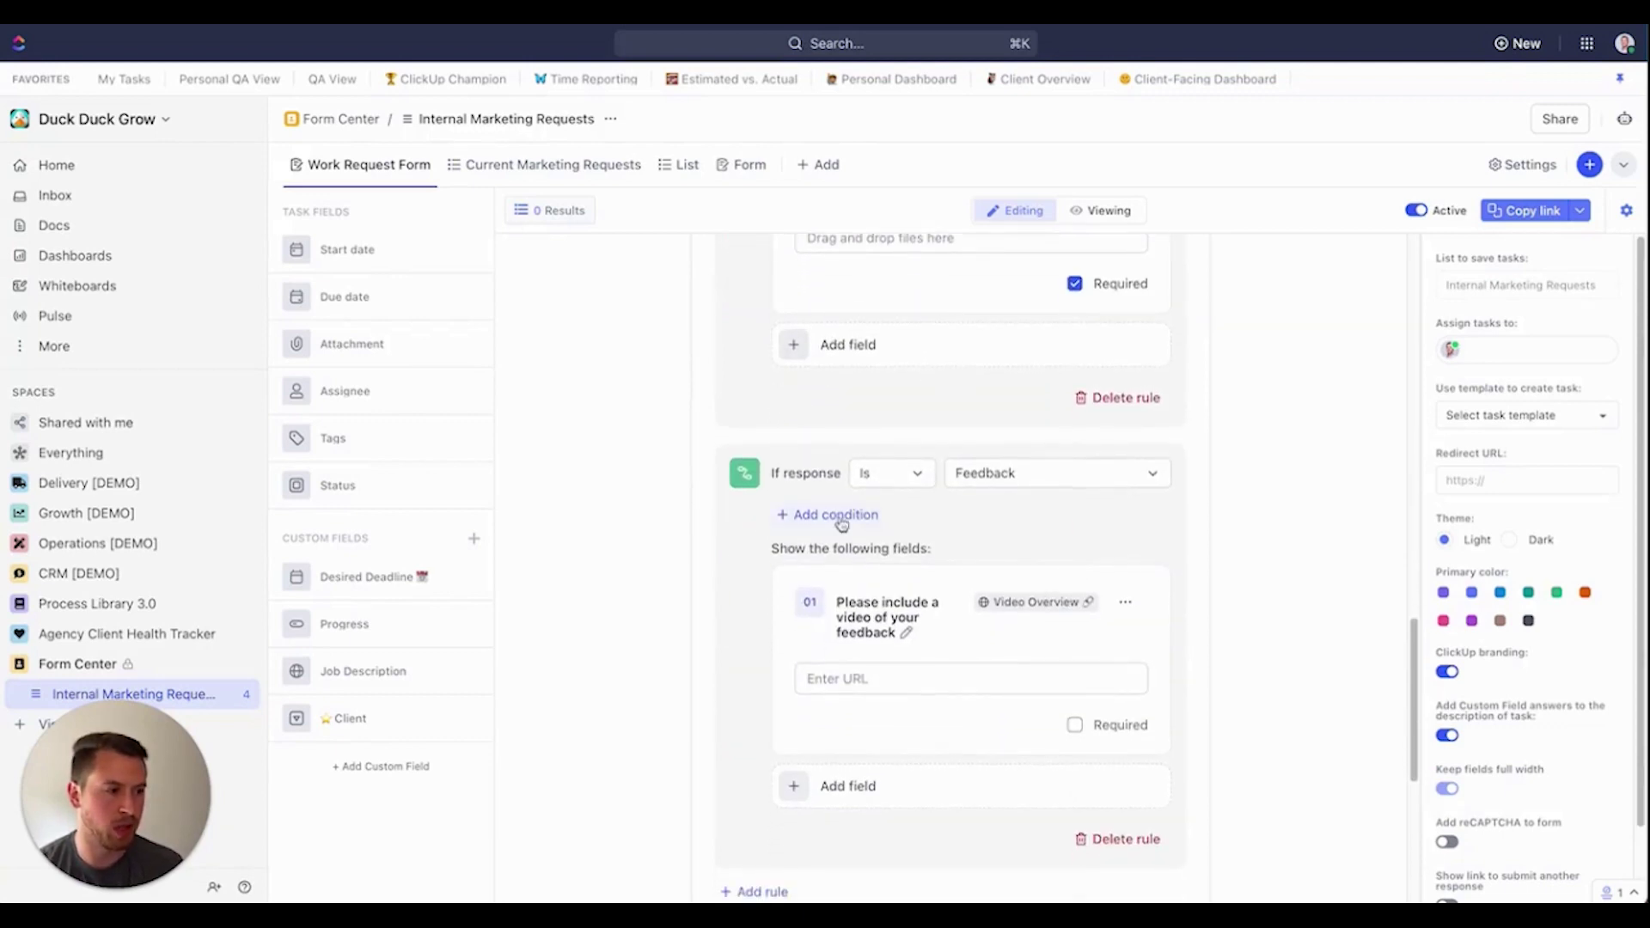
scroll(988, 506, "up", 3)
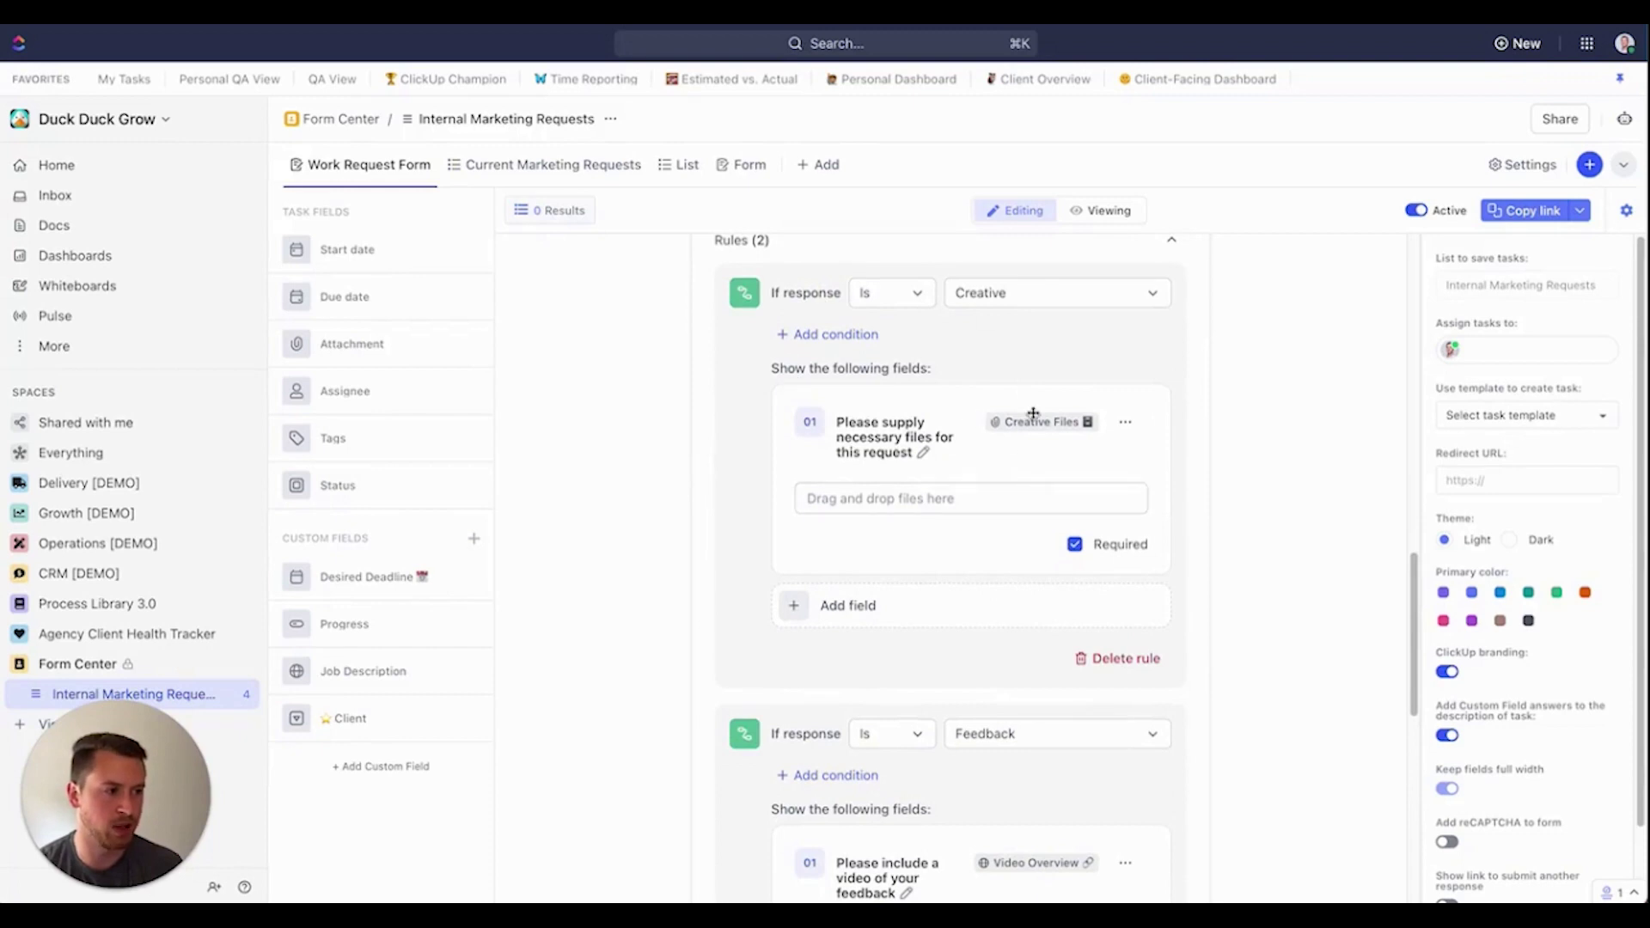
scroll(932, 502, "down", 2)
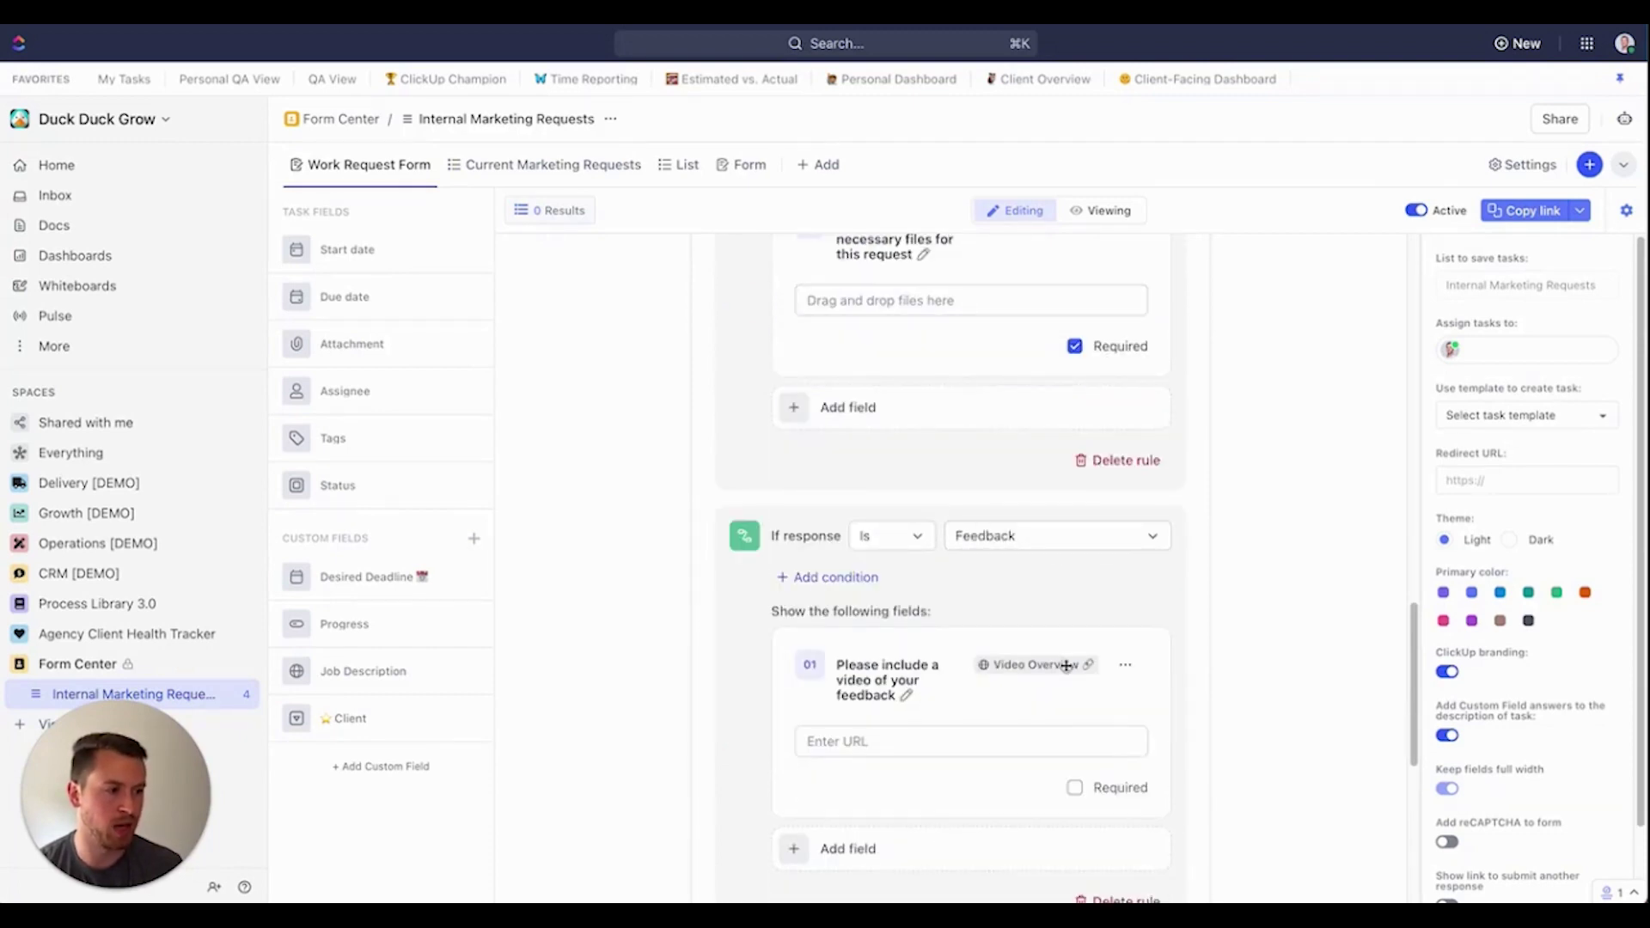
left_click(1078, 789)
Turn on conditional logic for the urgency question
scroll(933, 447, "down", 2)
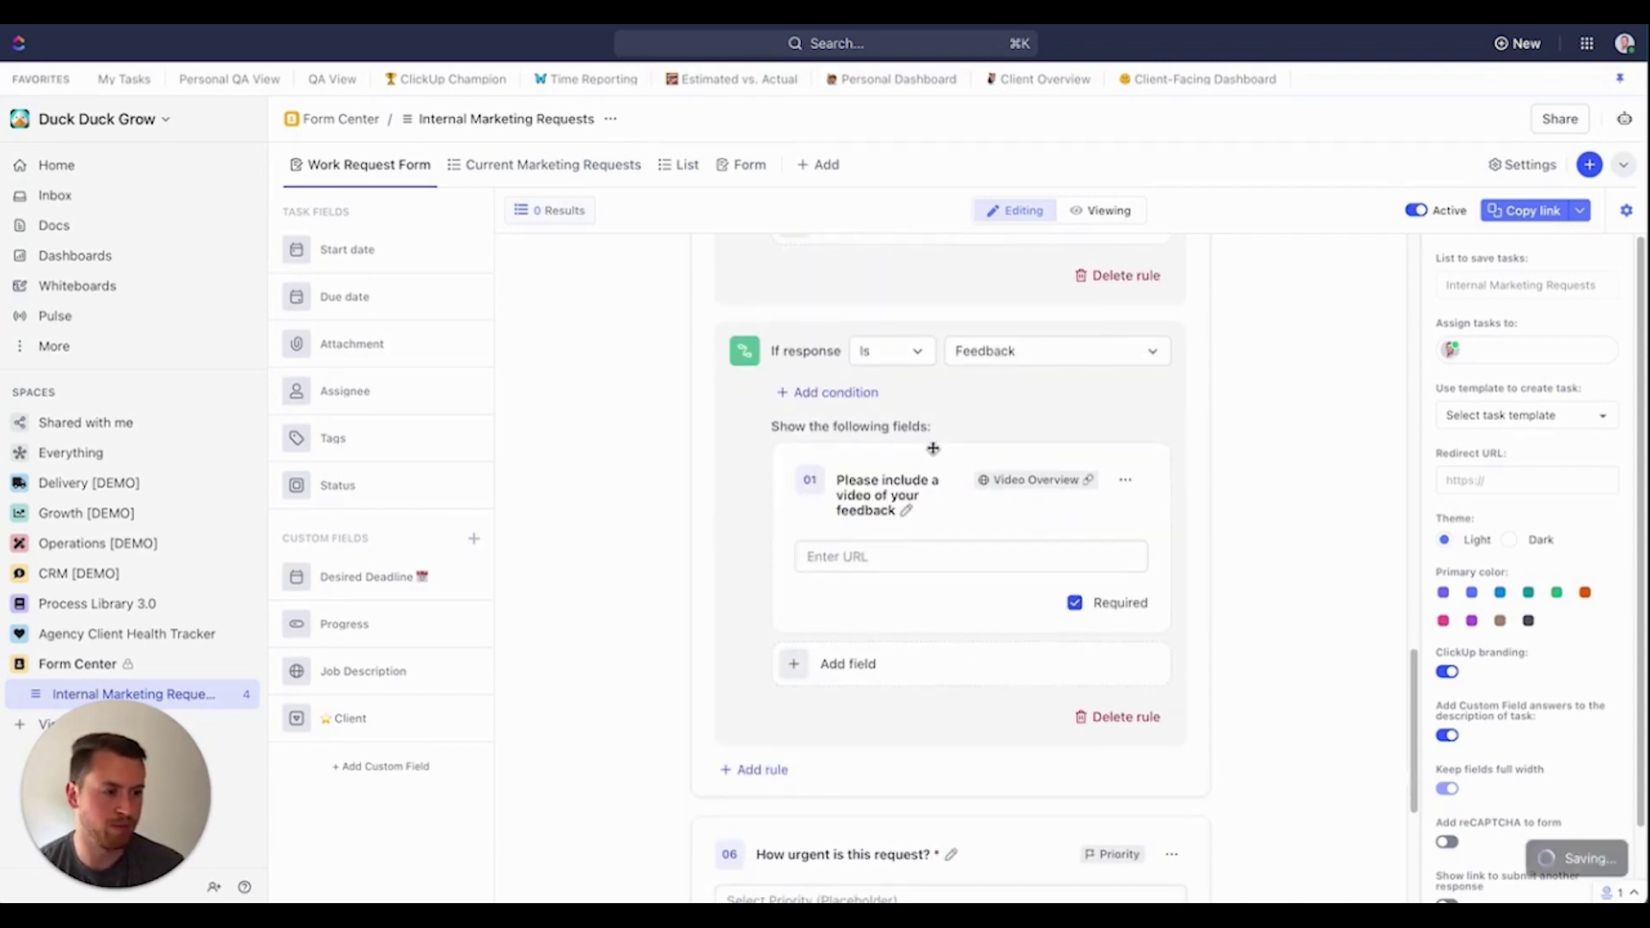
scroll(963, 444, "down", 4)
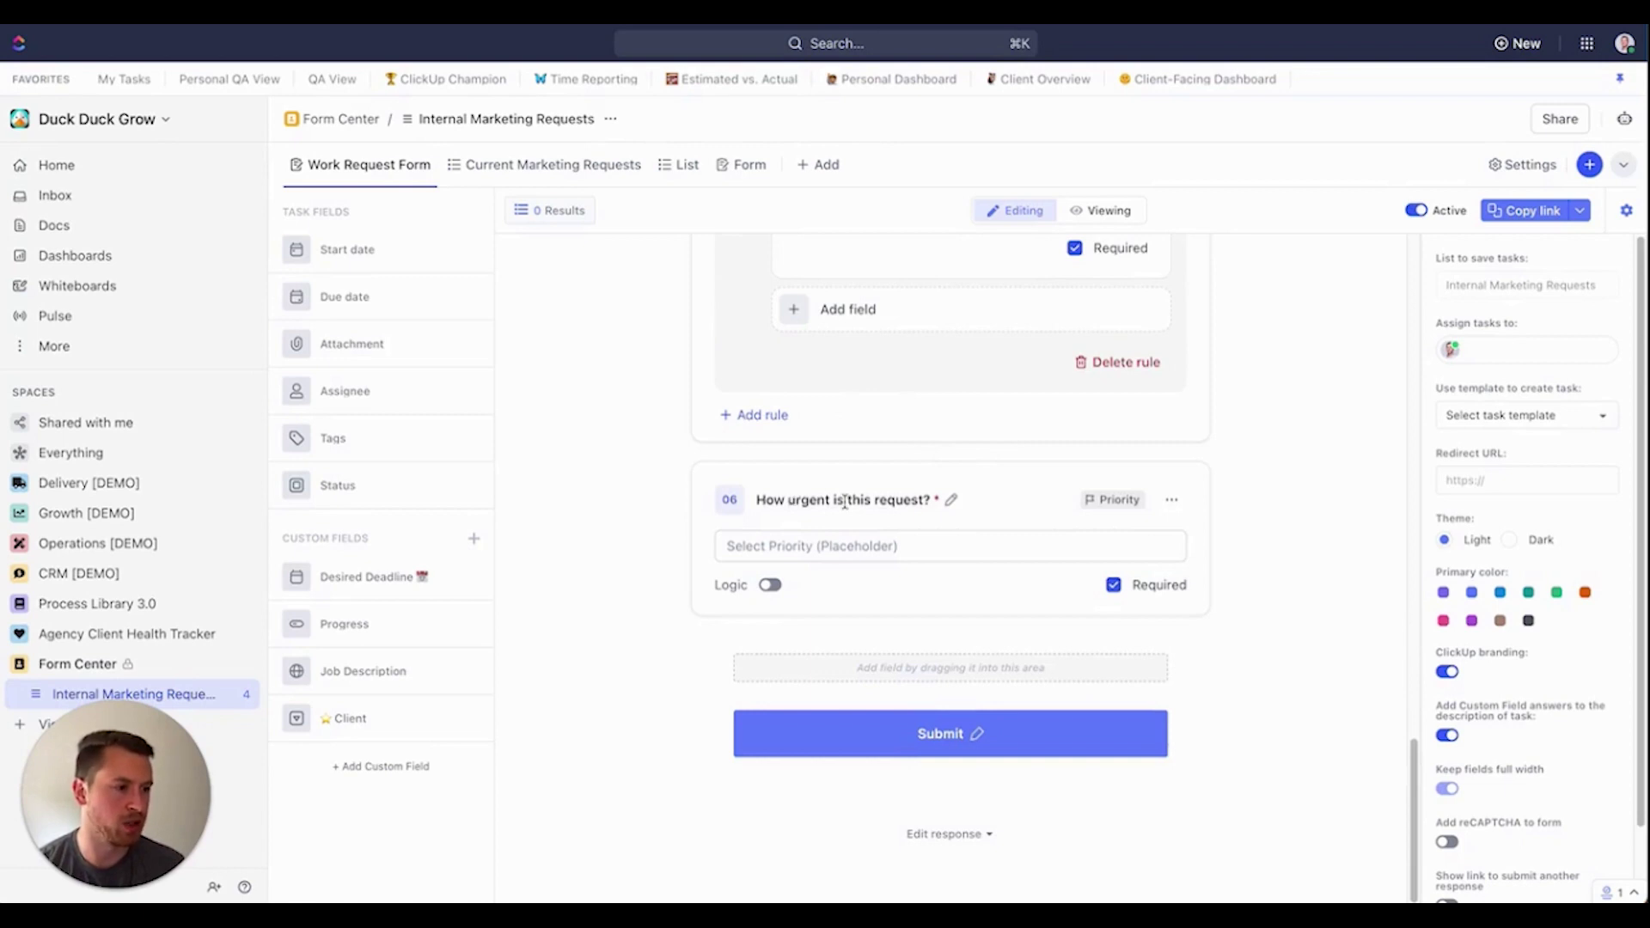
left_click(771, 585)
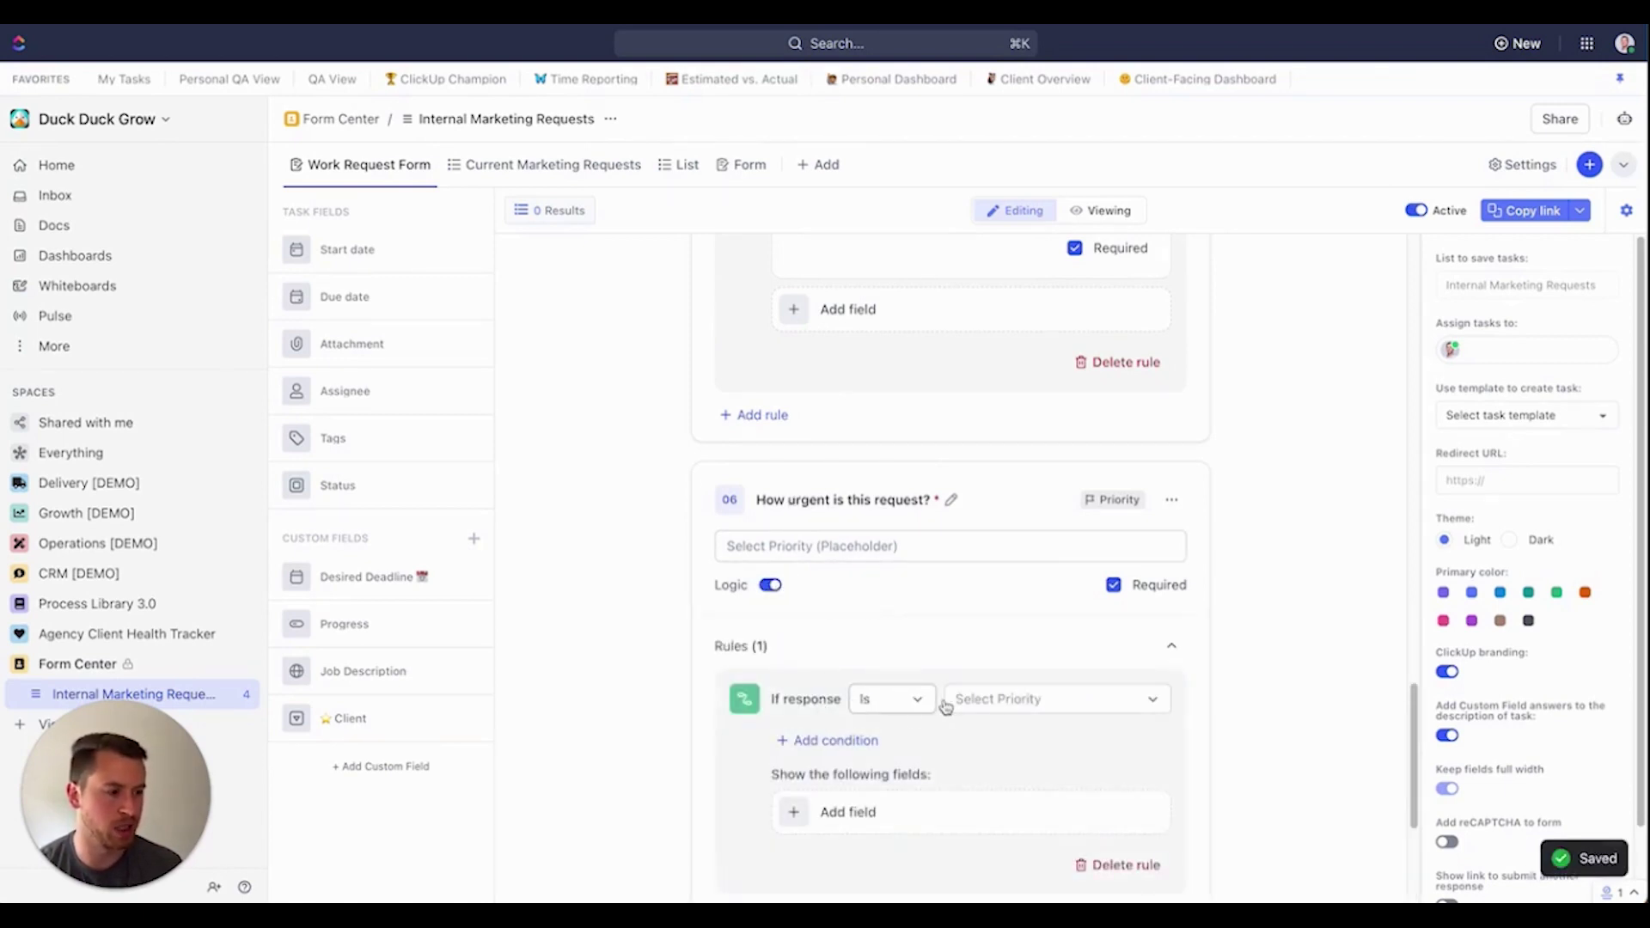
For Urgent priority, show a Desired Deadline question titled 'Please include a desired deadline for your urgent request'
left_click(1018, 701)
left_click(1006, 746)
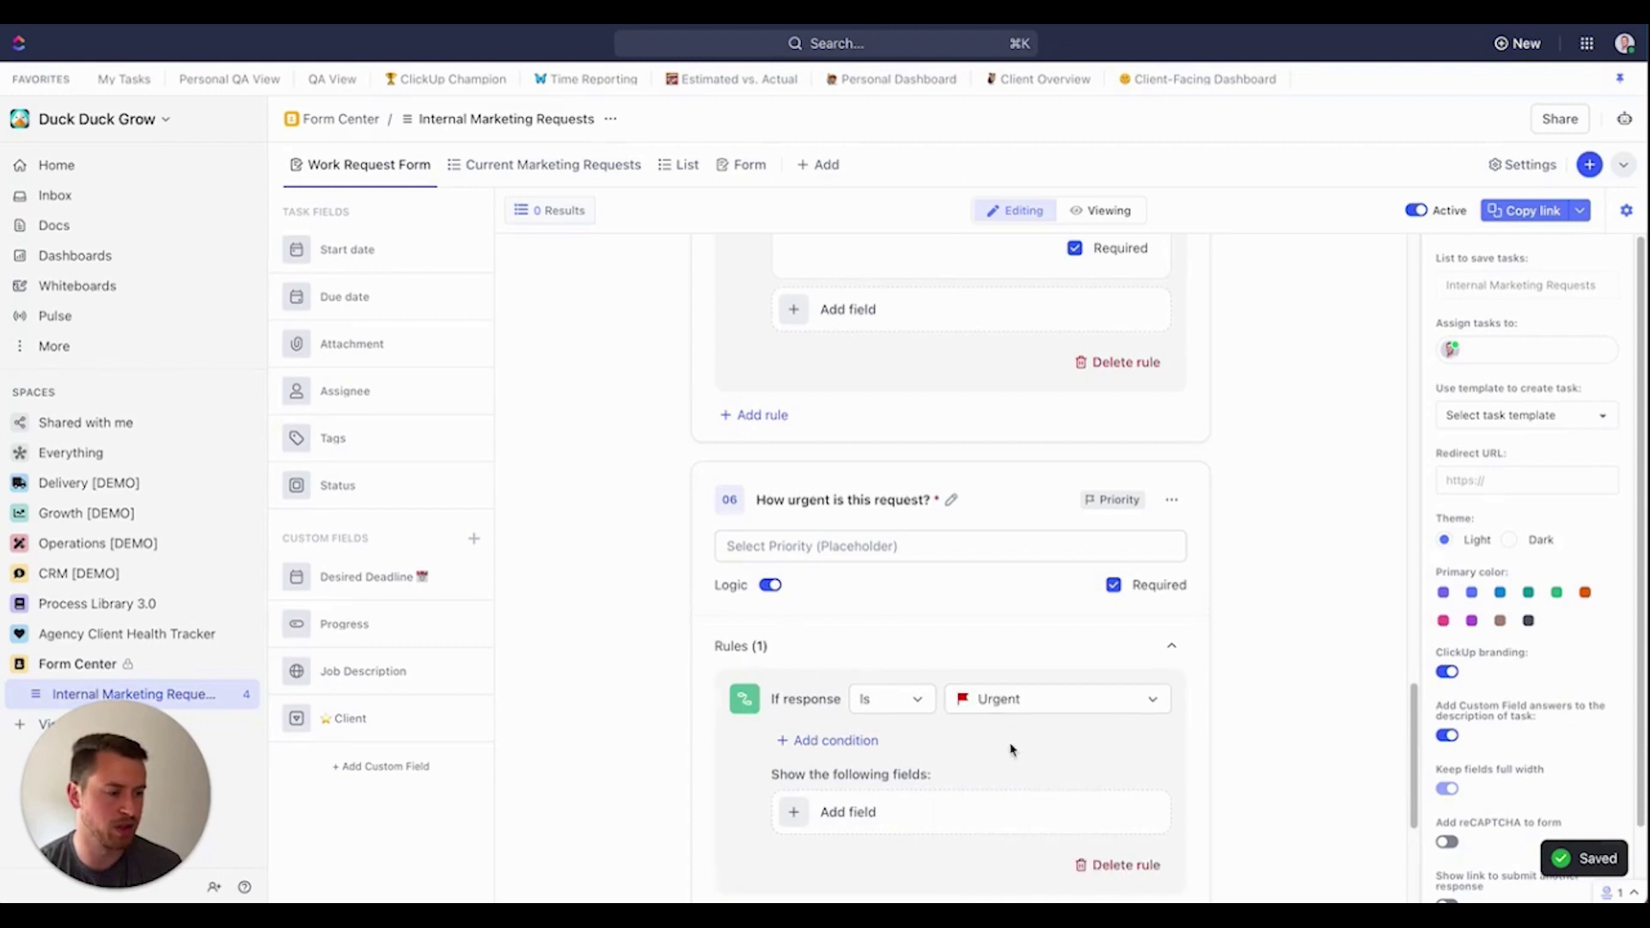
scroll(1018, 739, "down", 3)
left_click(827, 593)
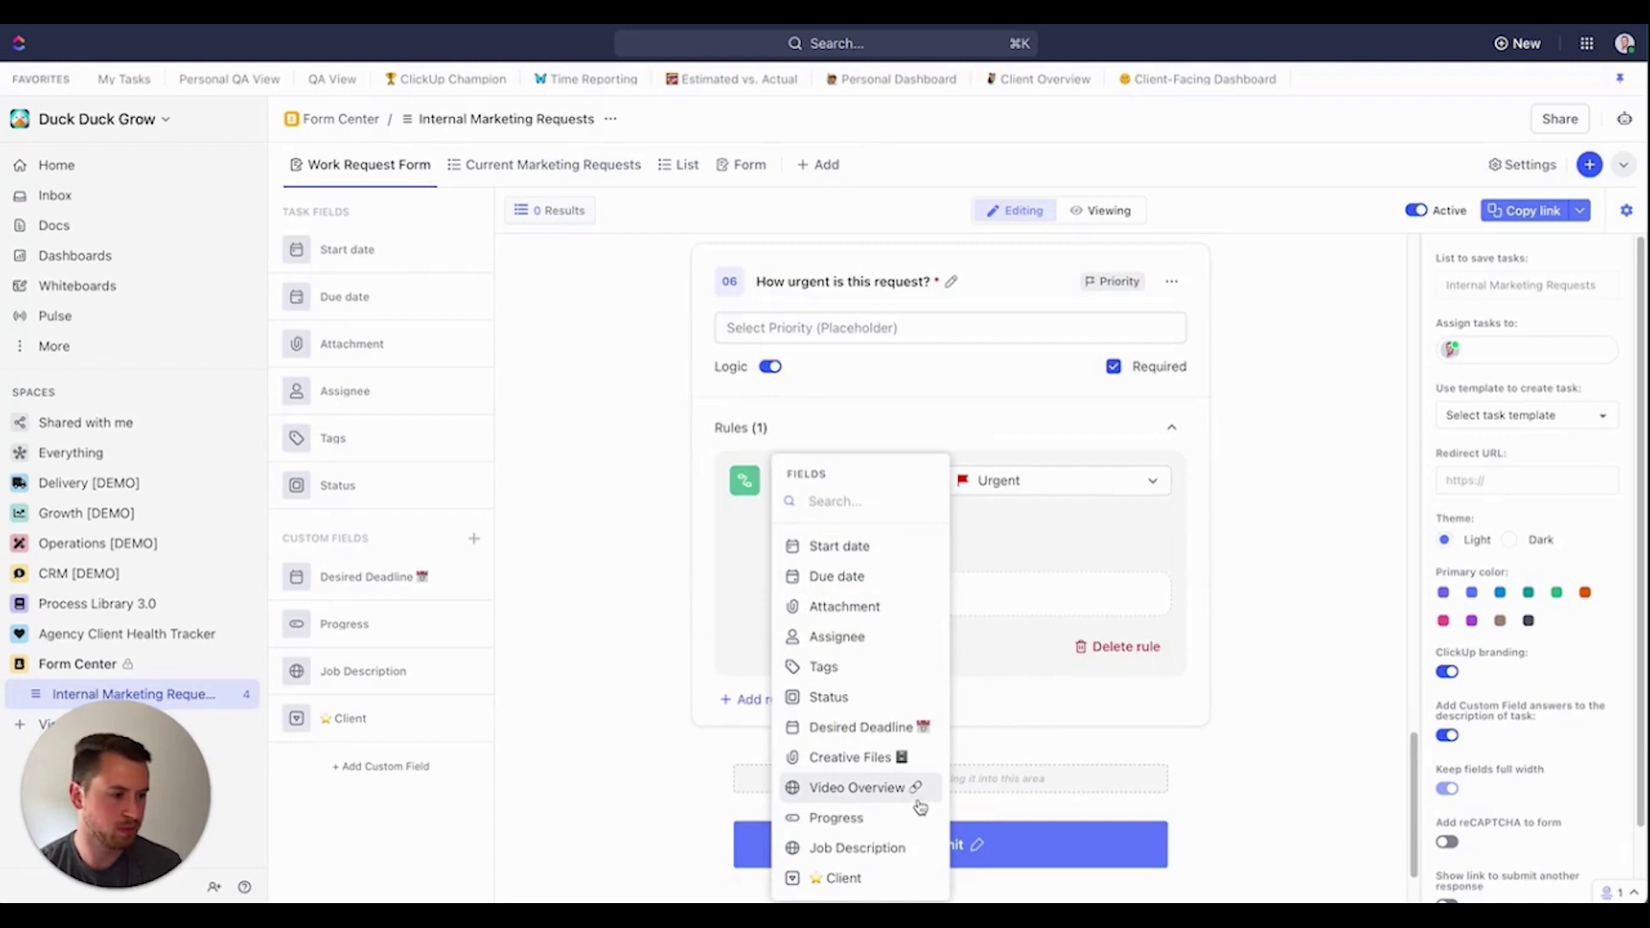
left_click(876, 726)
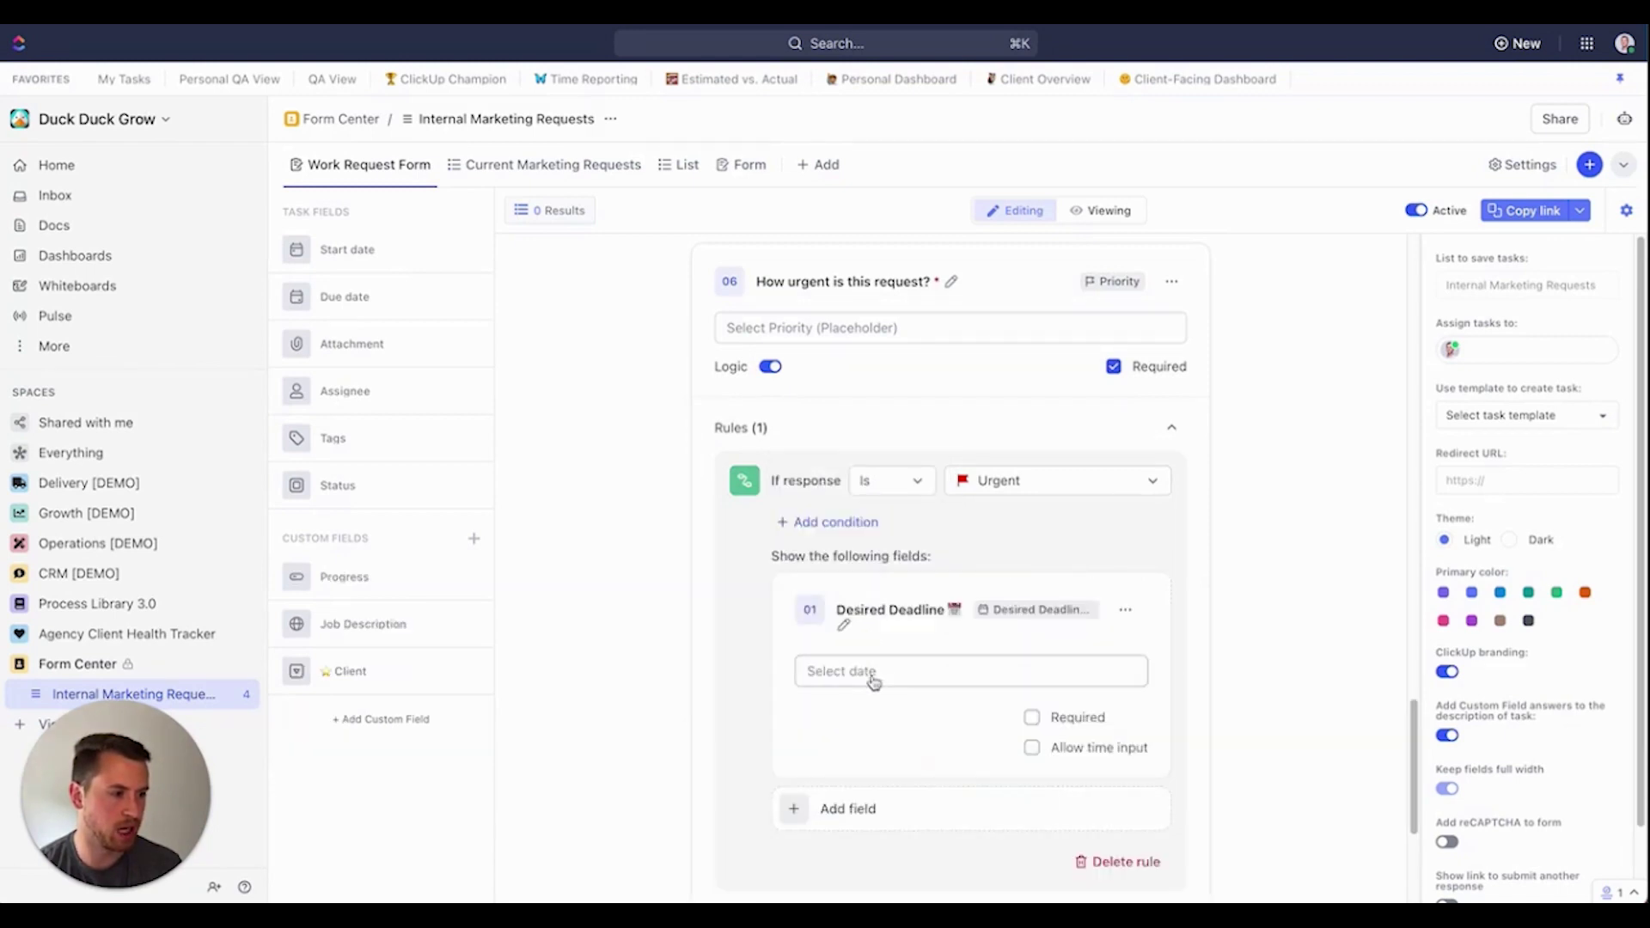
left_click(872, 612)
type("Pl")
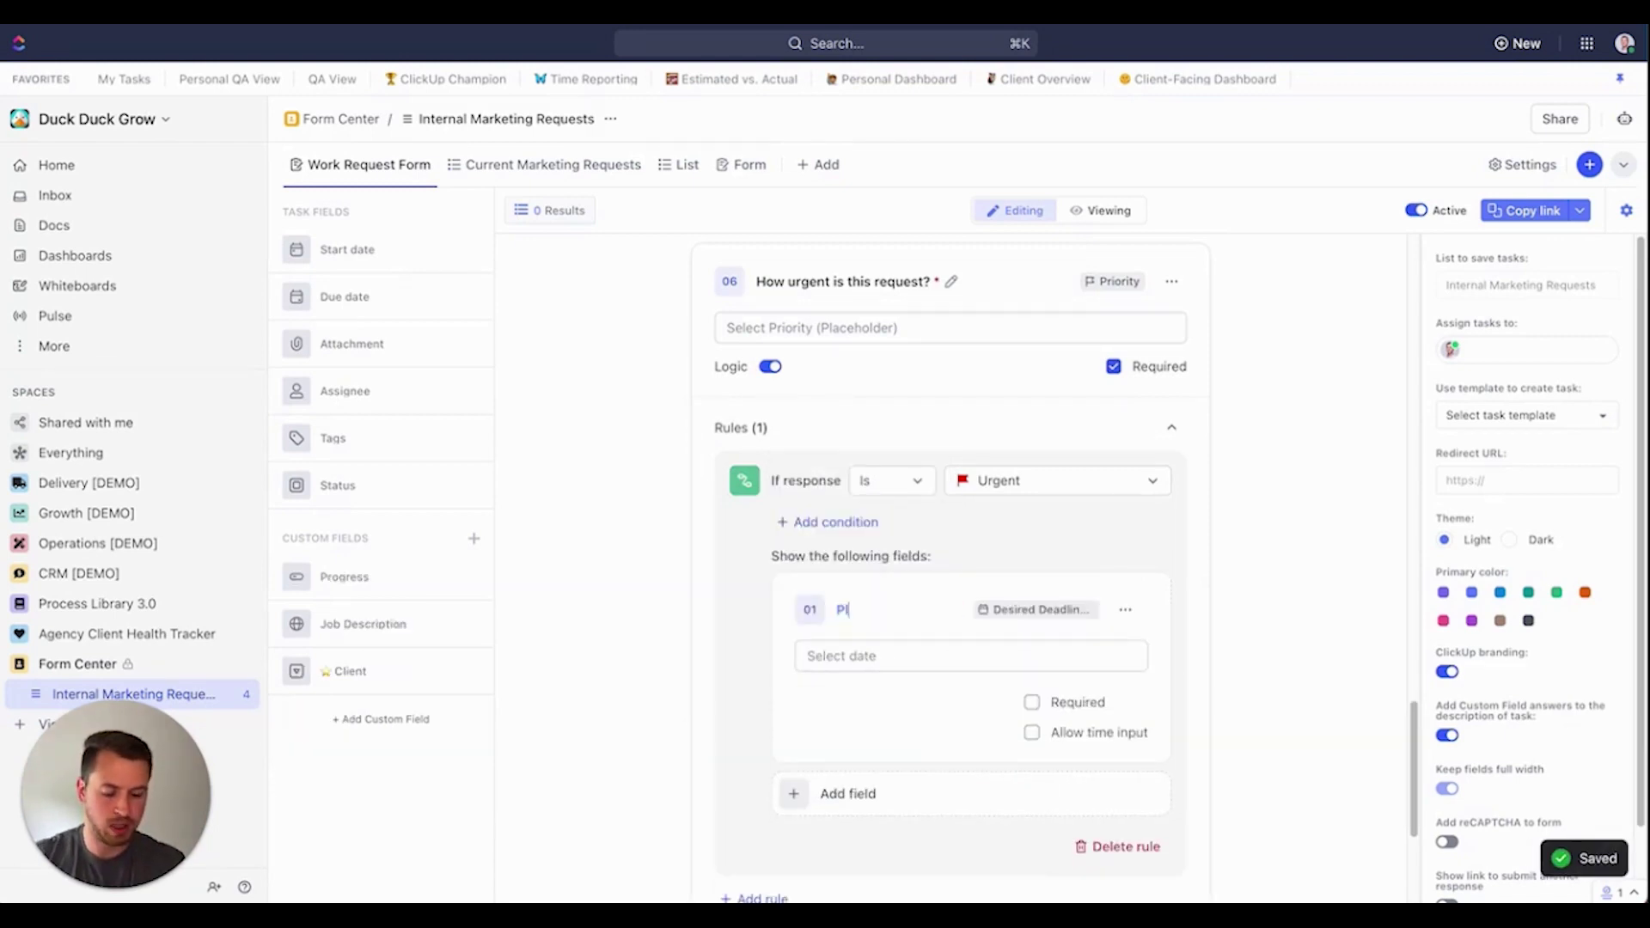
type("ease include a d")
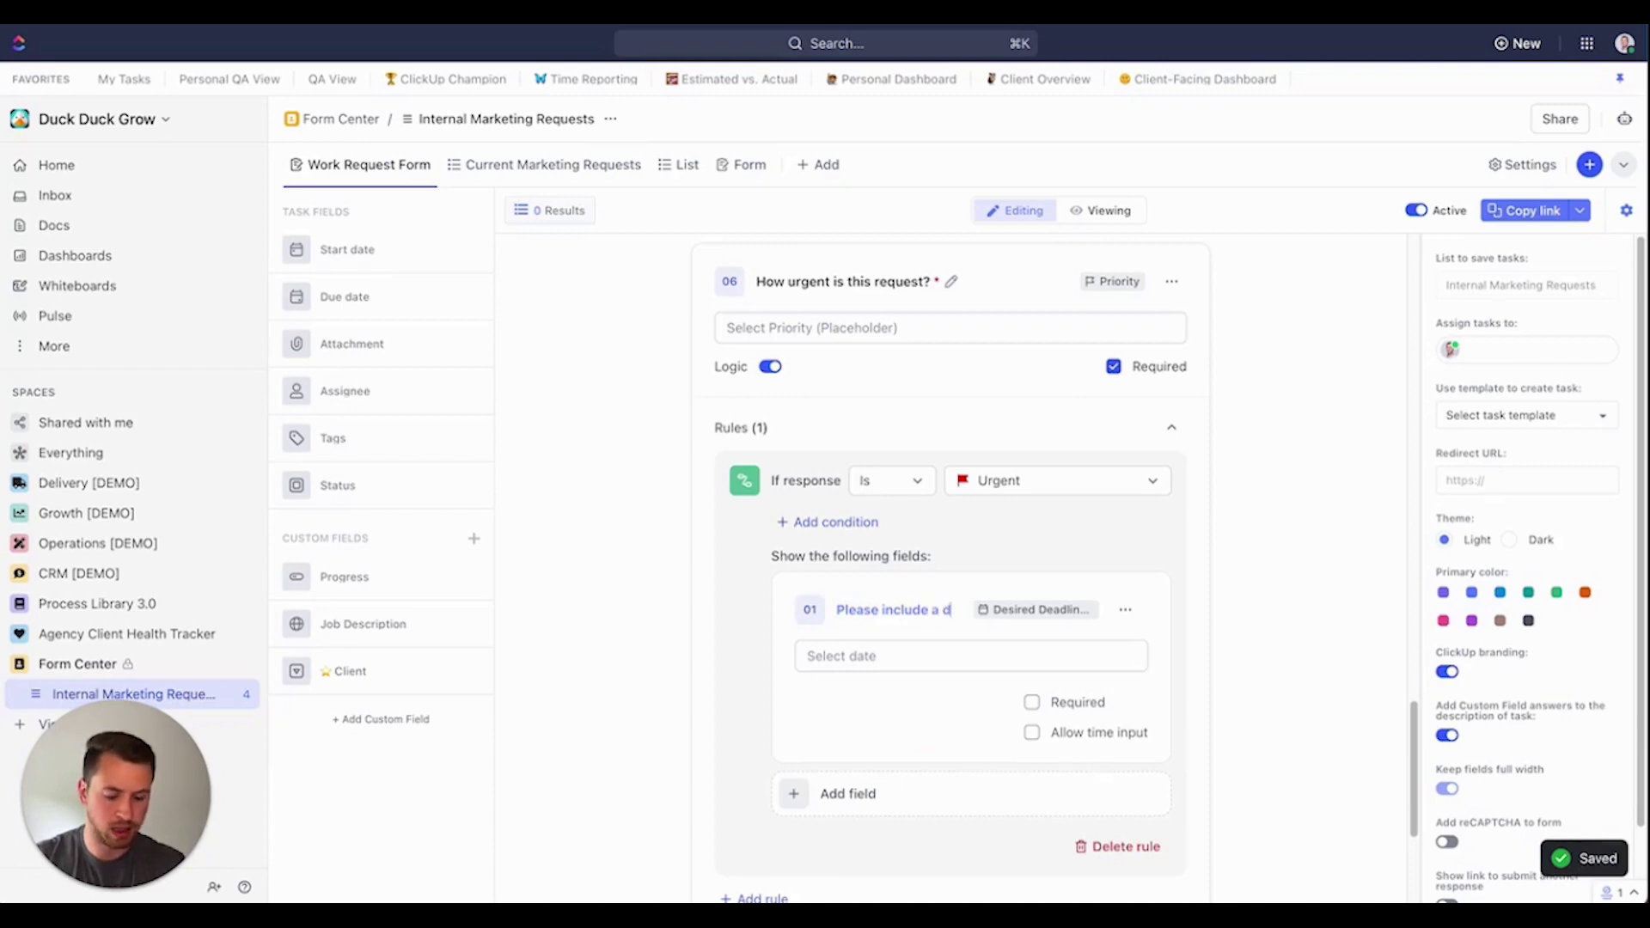
type("esired deadline")
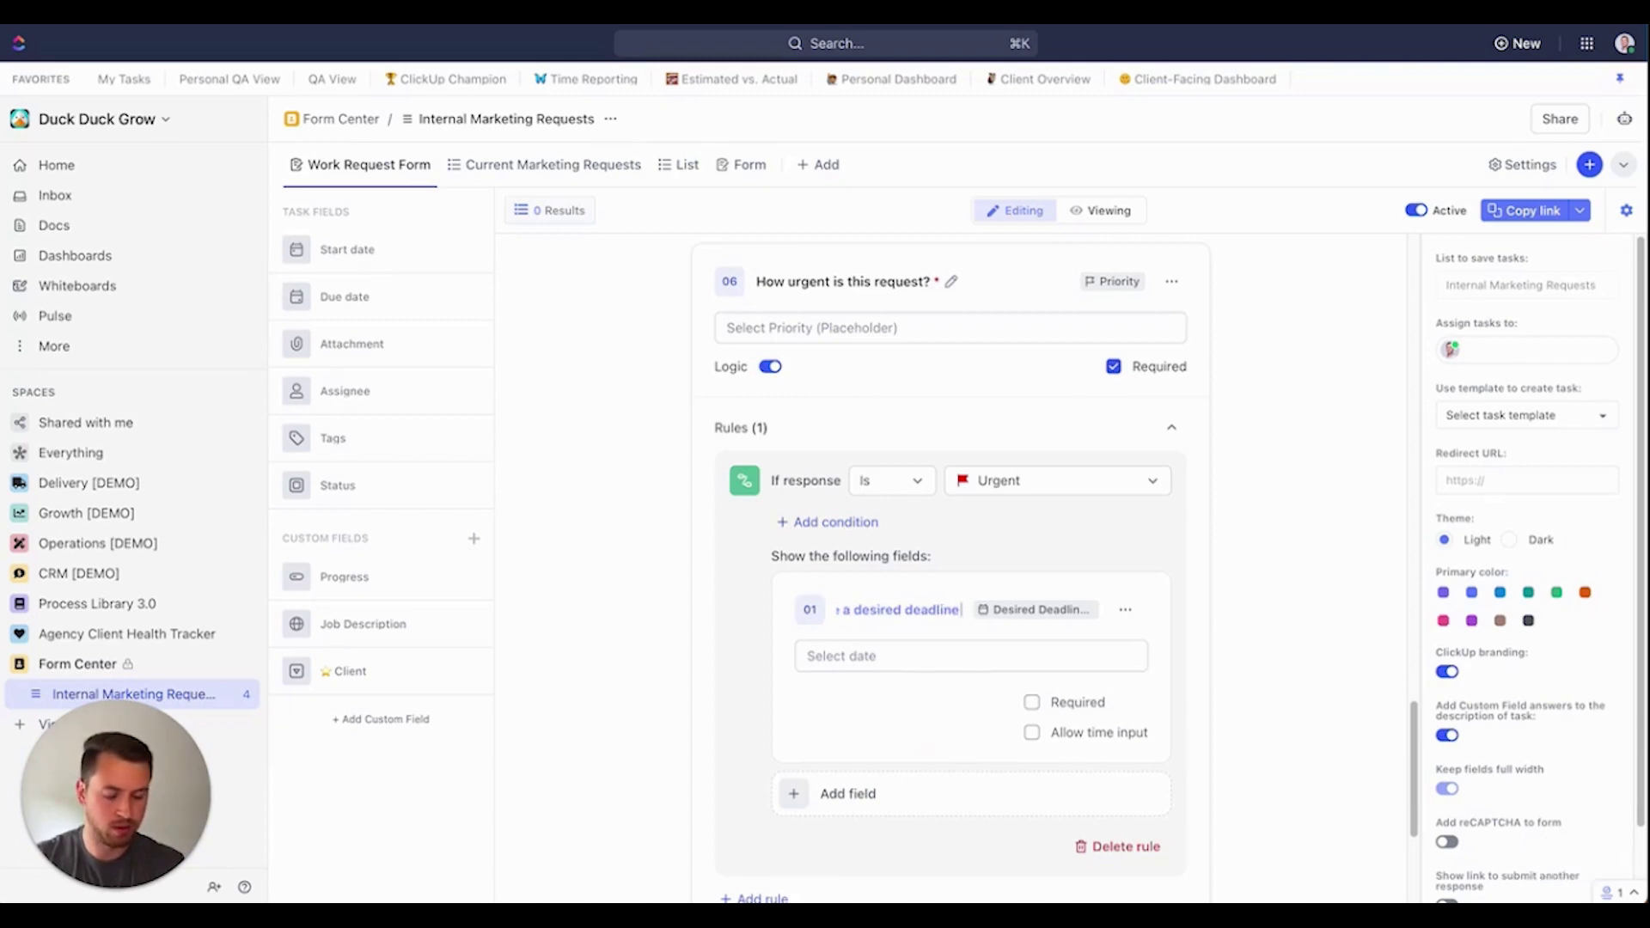
type(" for your urgent request")
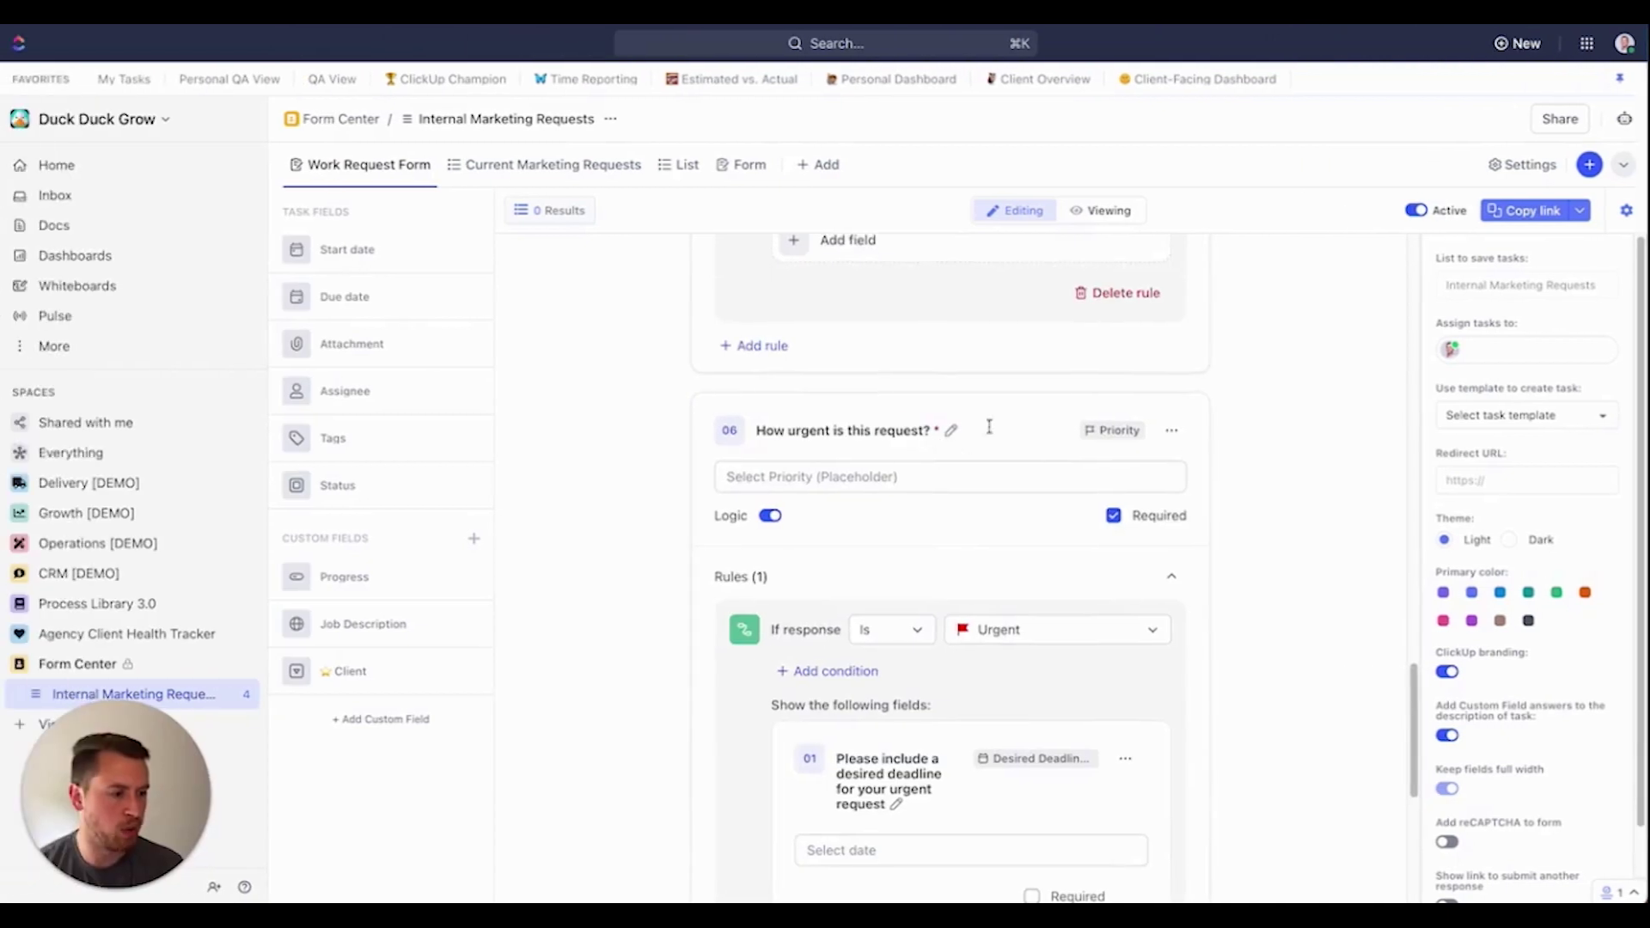
Review the form settings below, revealing the thank-you message shown after submission
scroll(988, 426, "down", 6)
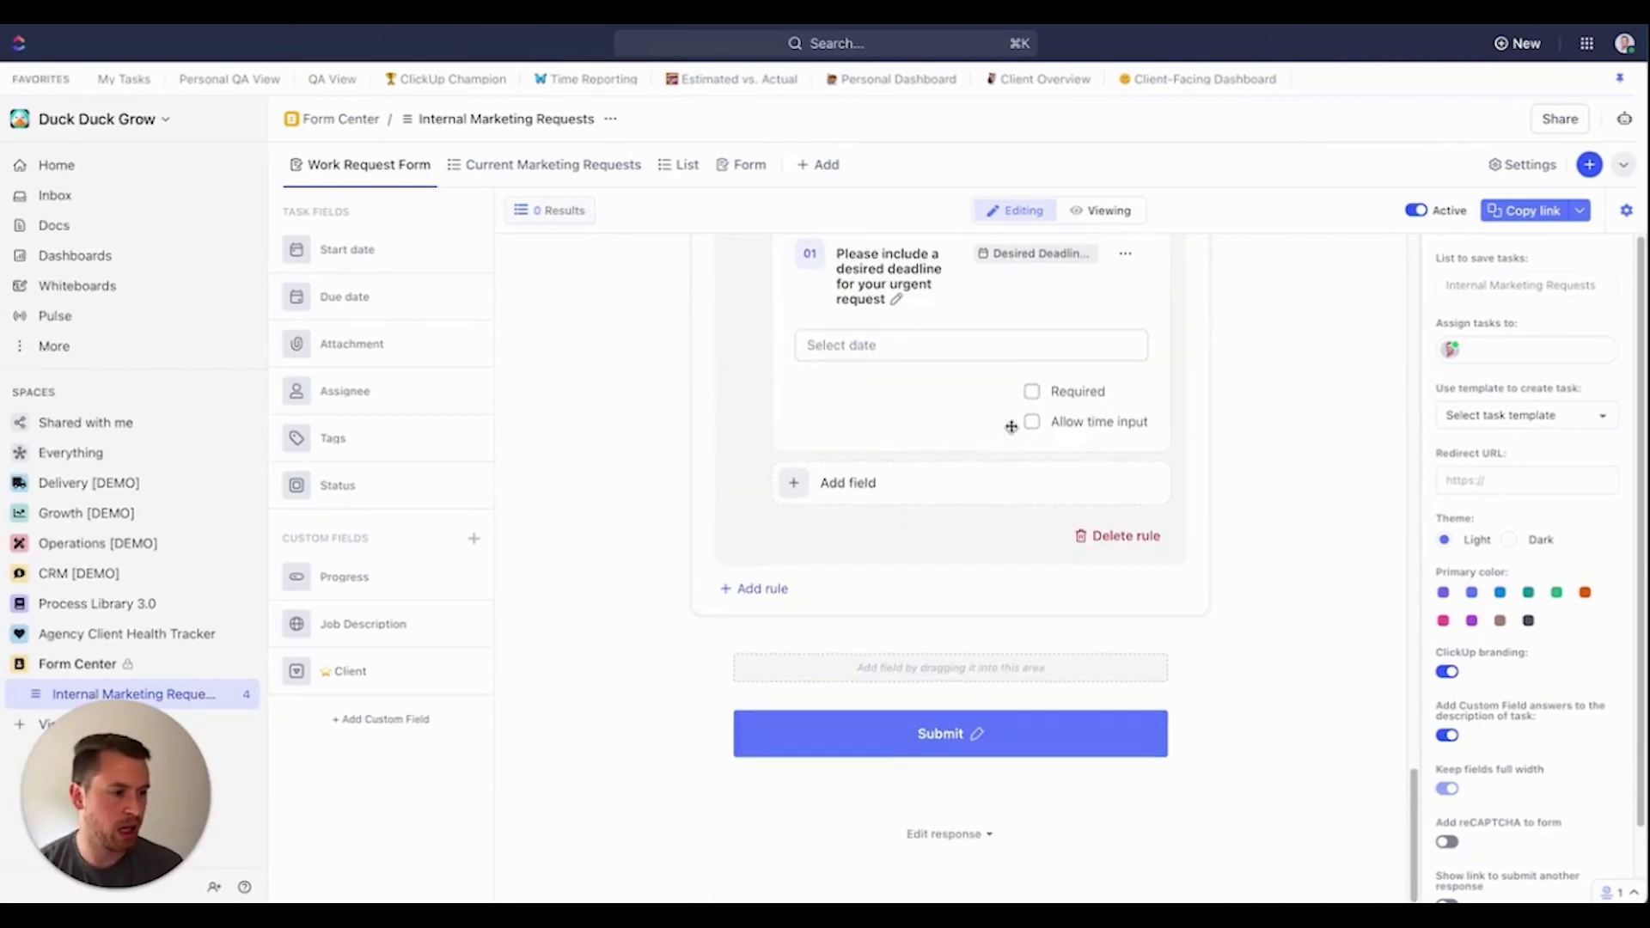
left_click(972, 835)
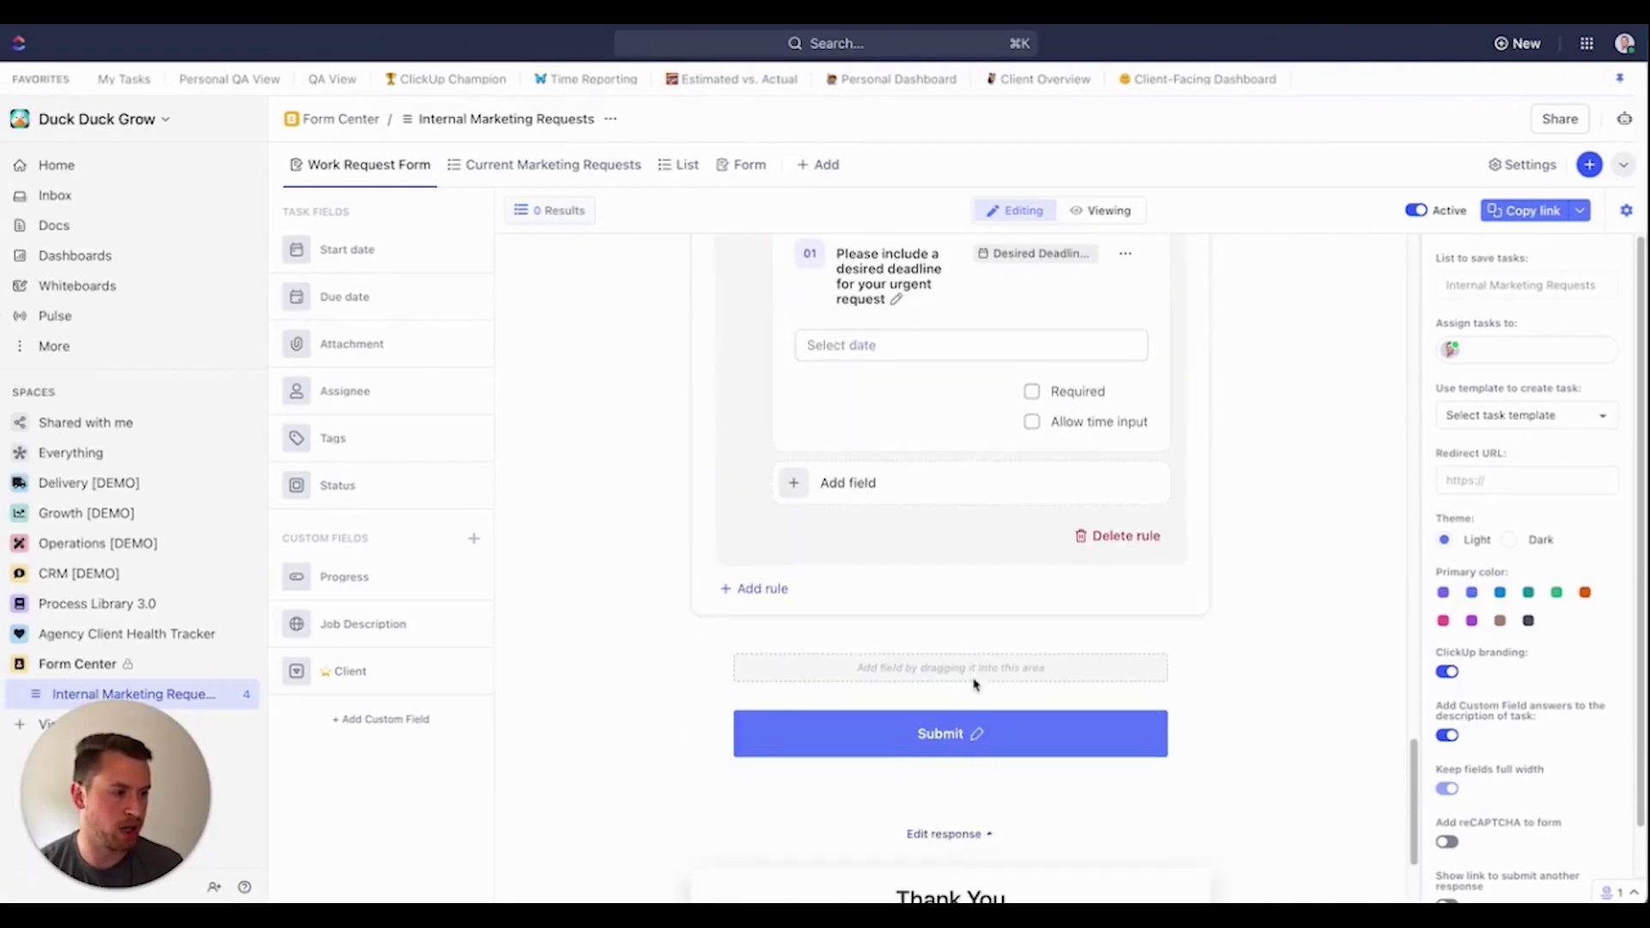
scroll(976, 685, "down", 2)
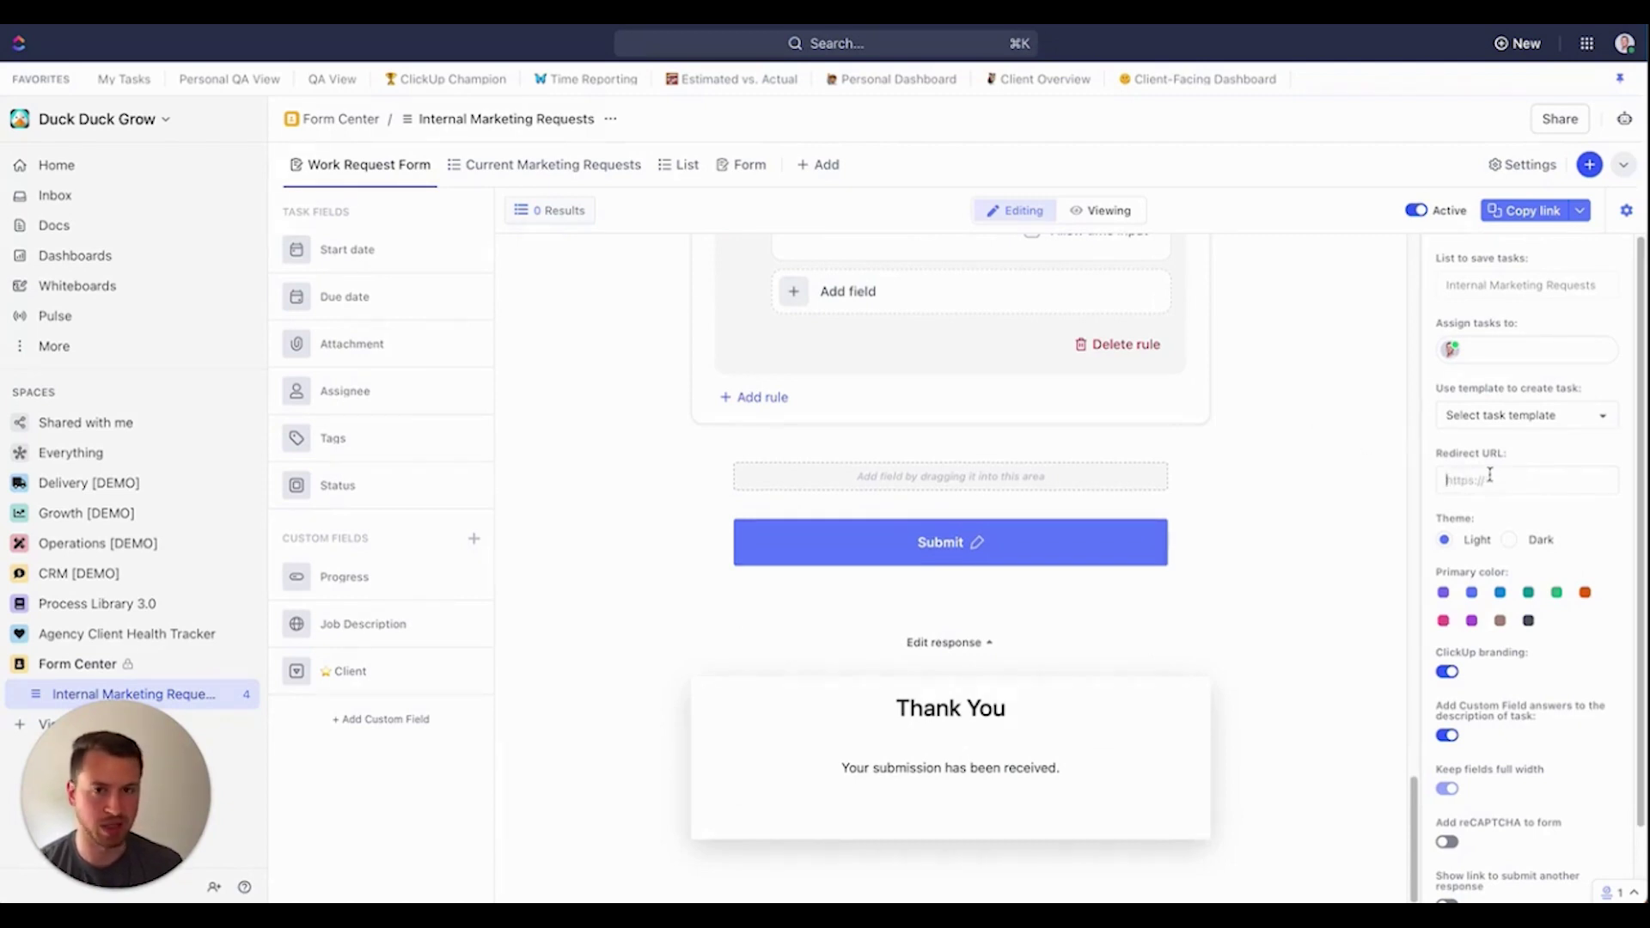
In the form preview, enter request name 'Update Sales Pitch Deck' and description 'Heres your description'
left_click(1128, 214)
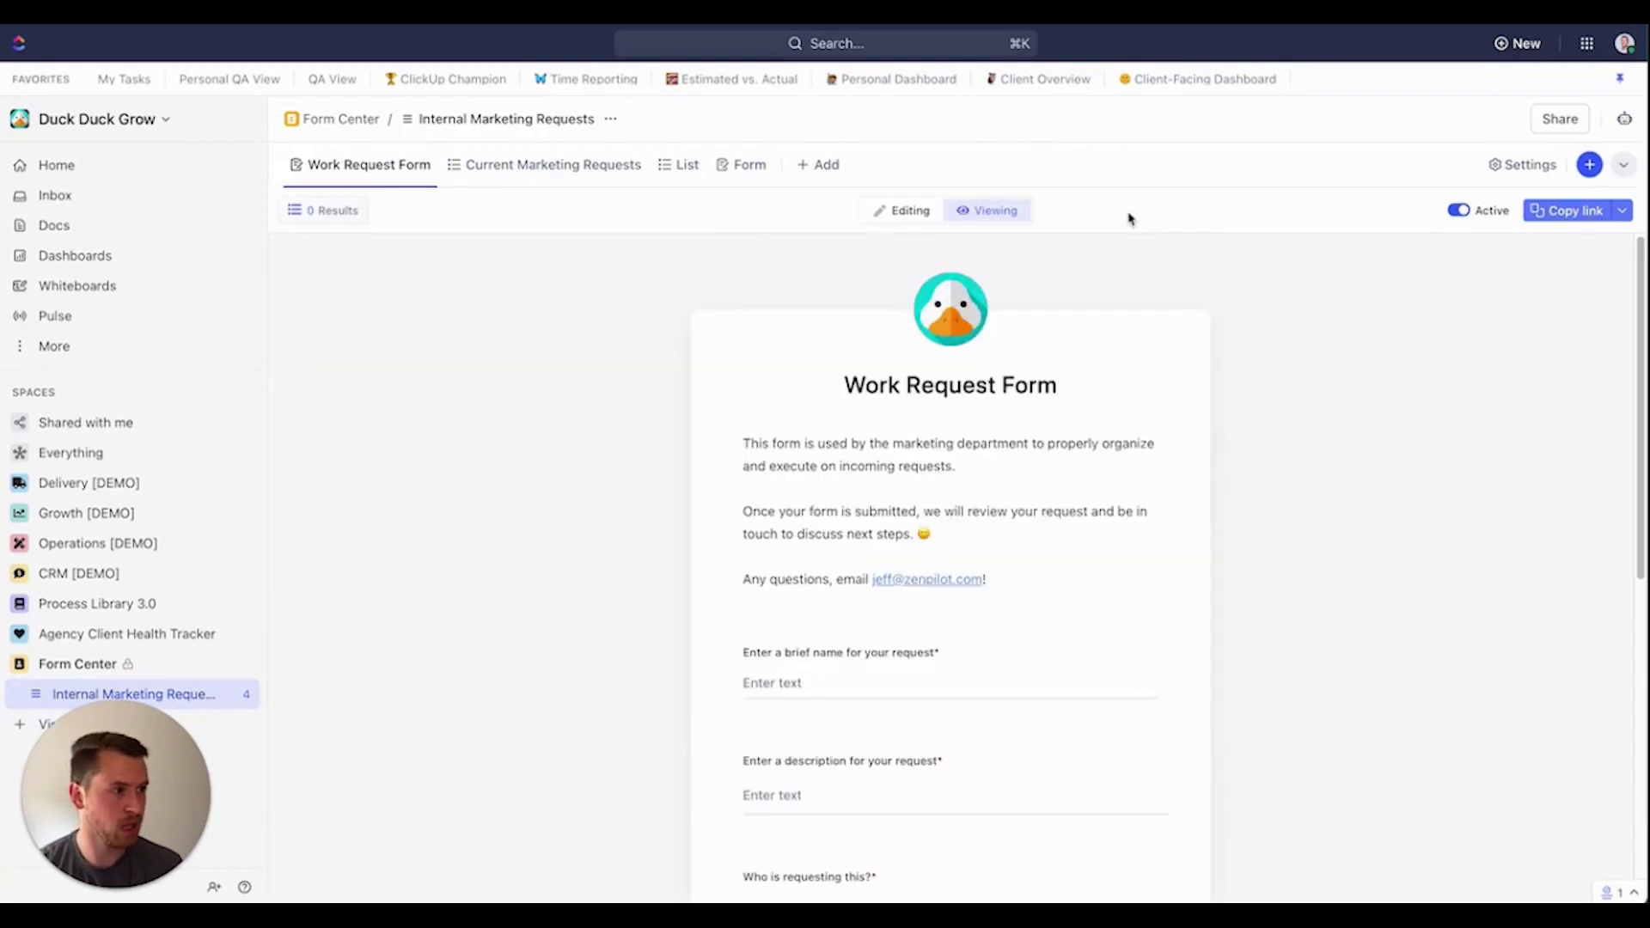
scroll(936, 324, "down", 3)
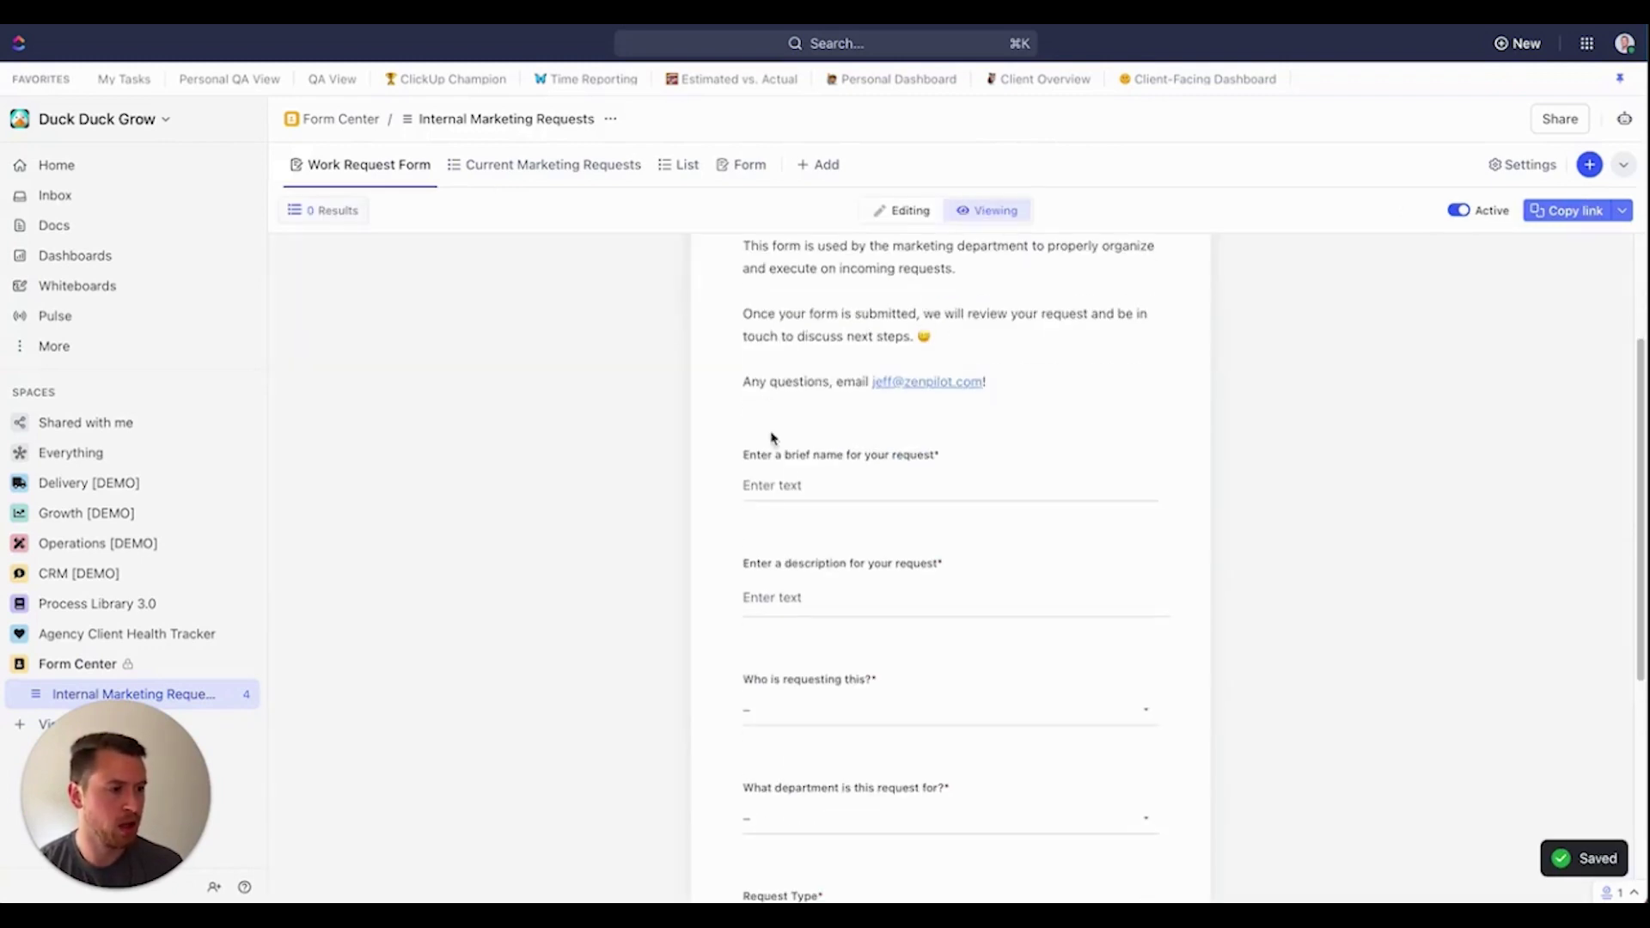
left_click(786, 488)
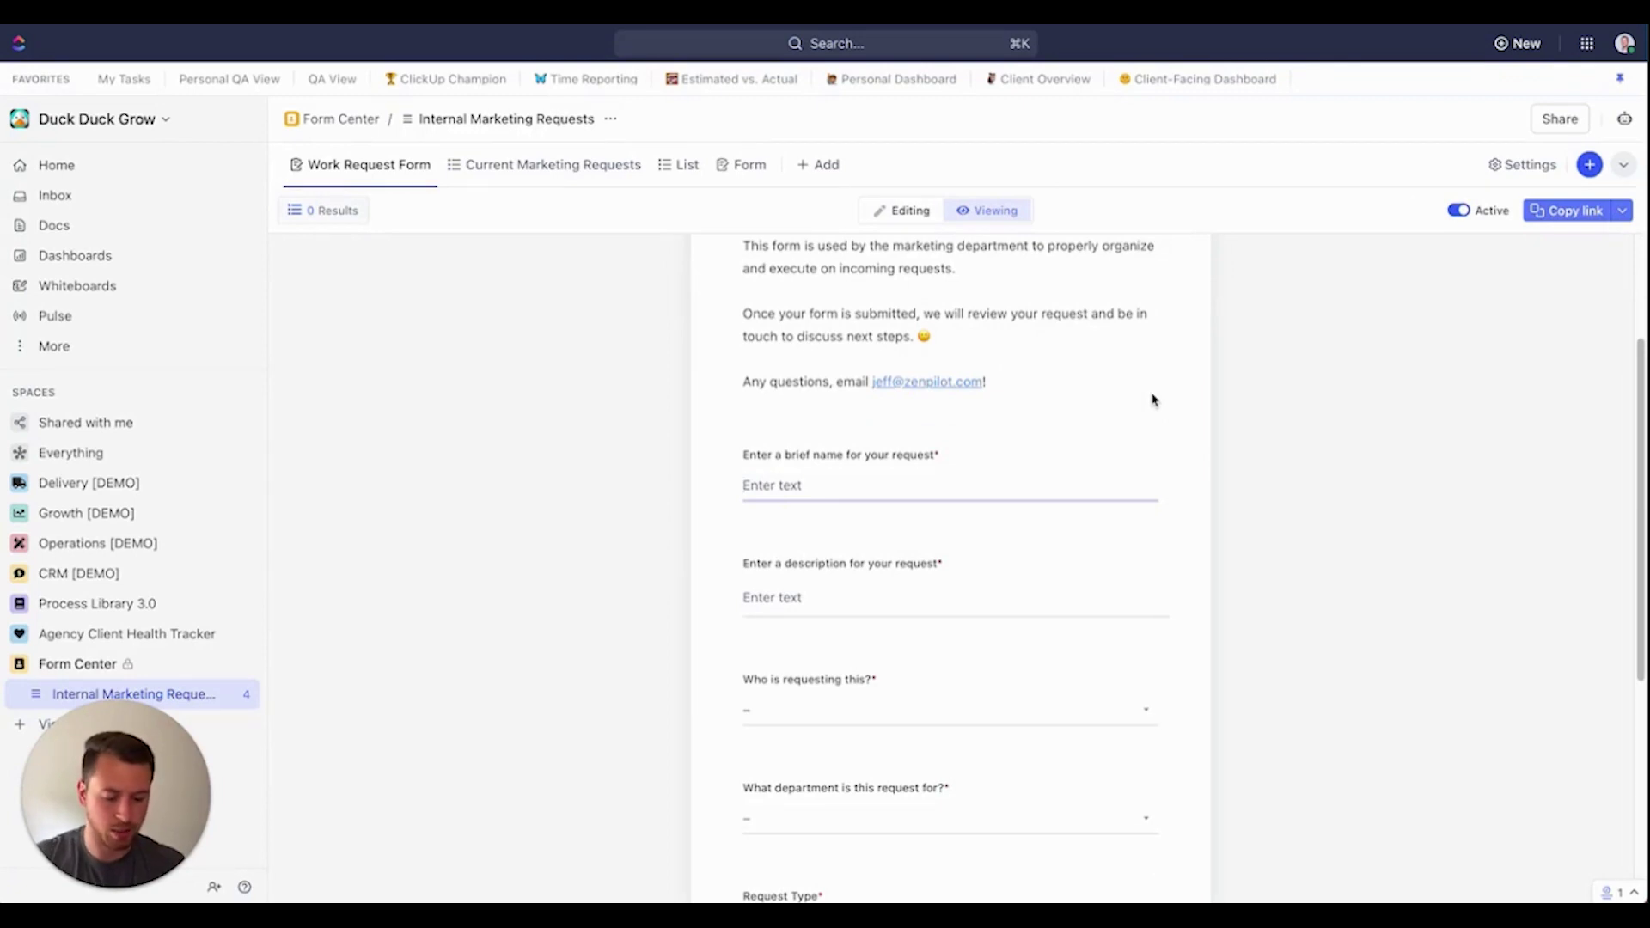
type("Update Sales Pitch Dec")
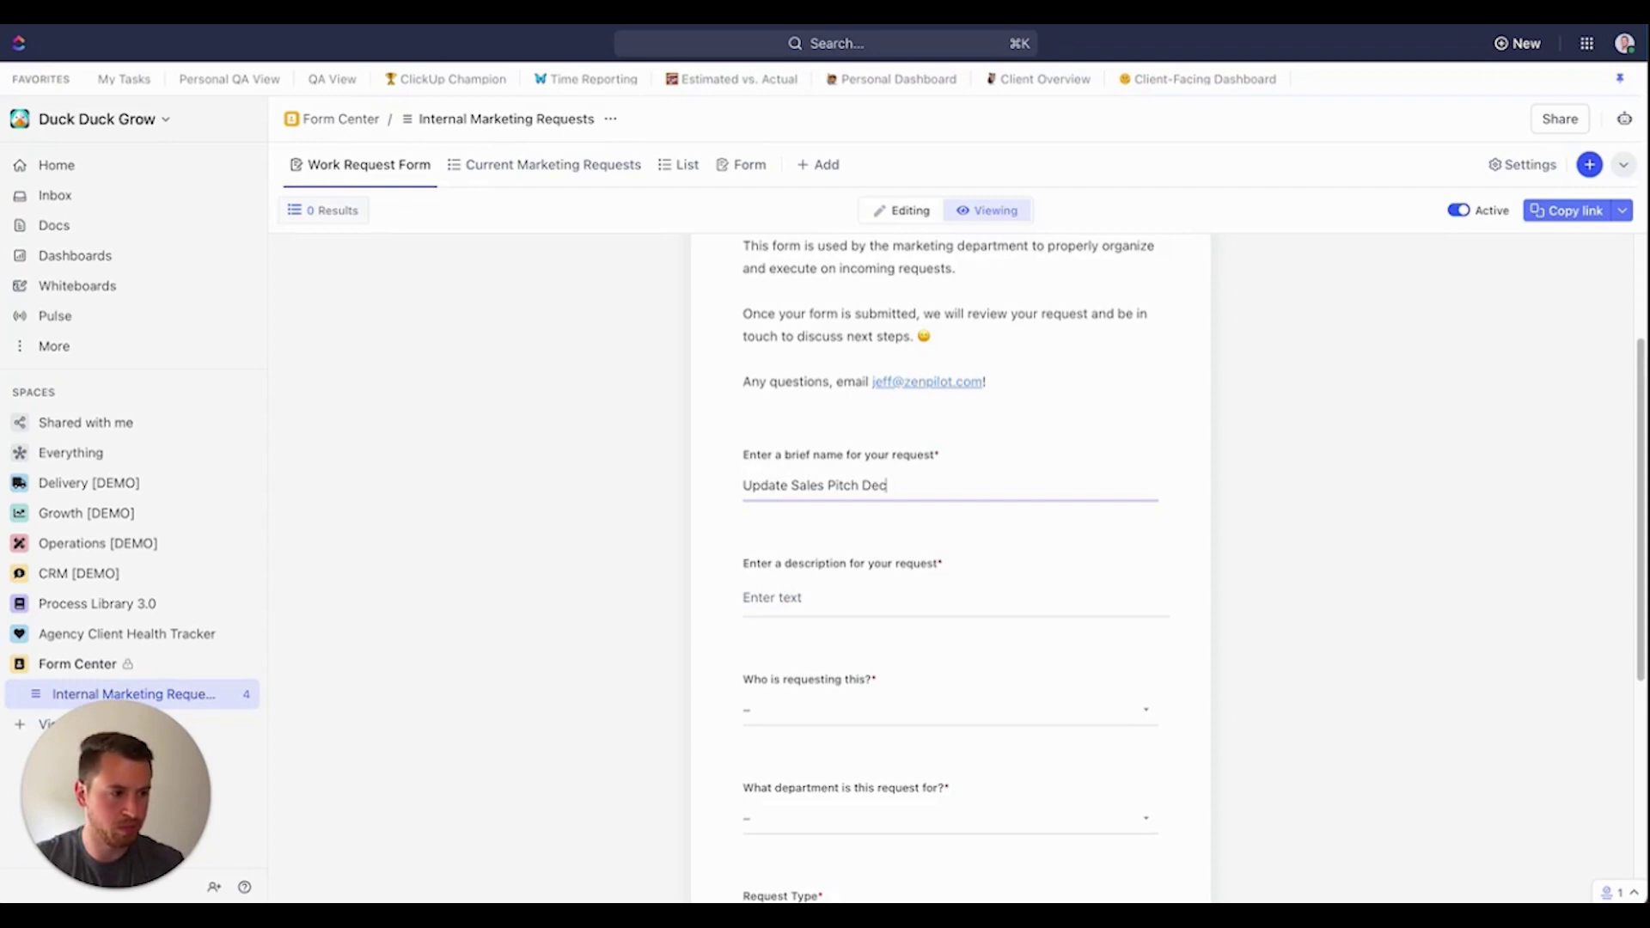
type("k")
left_click(859, 581)
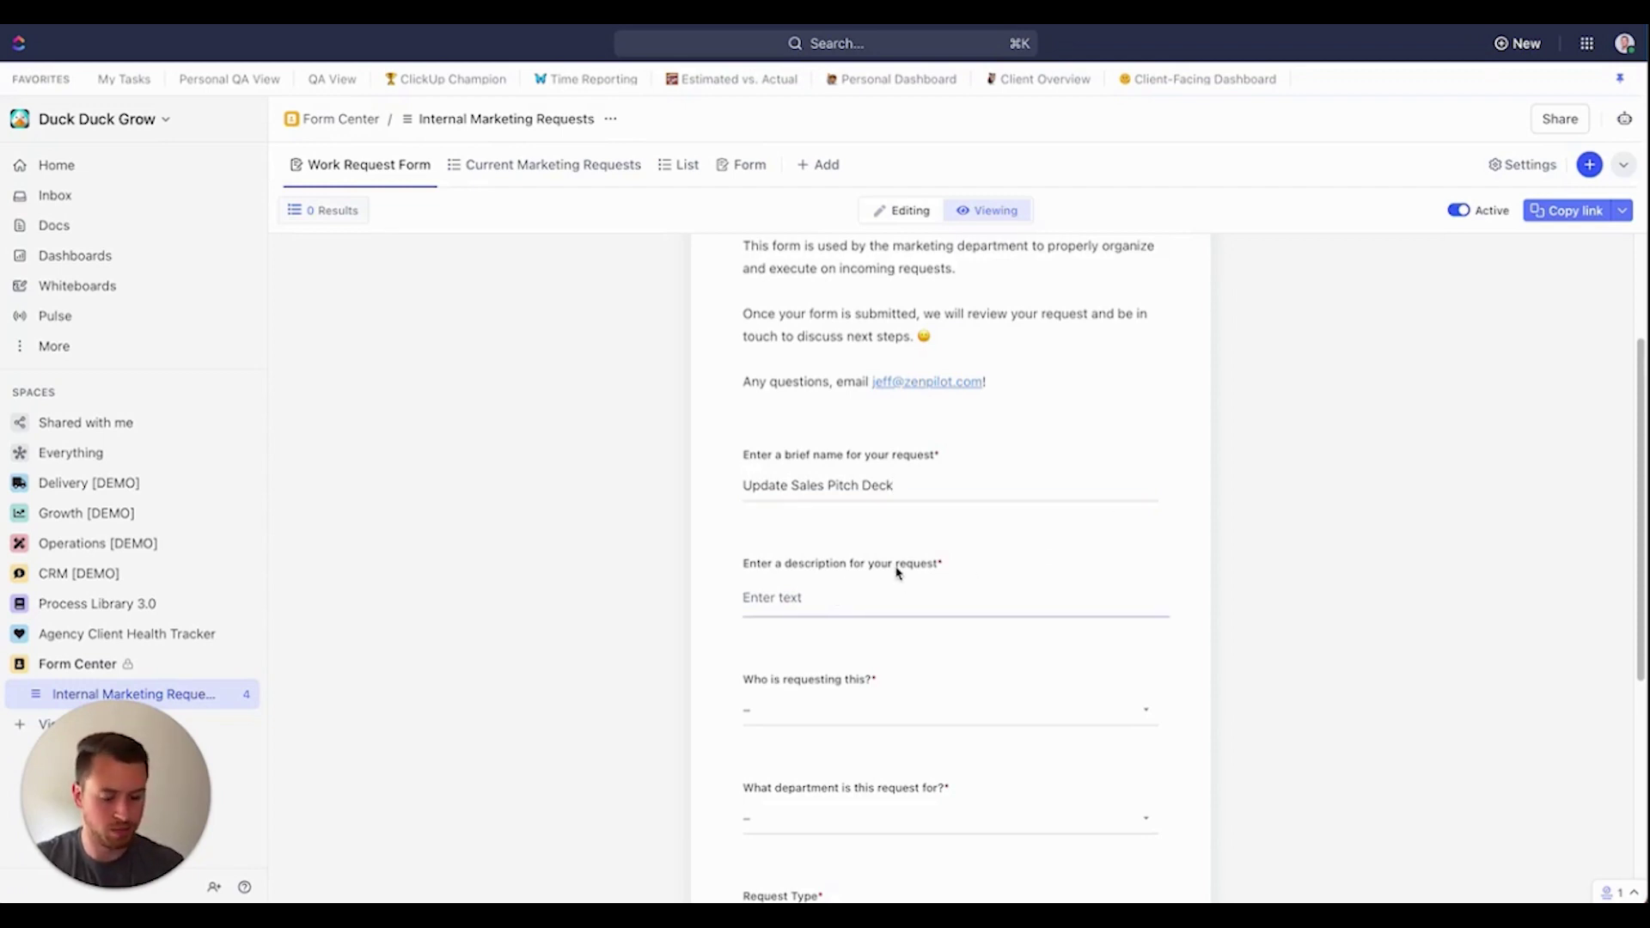
type("Heres your descr")
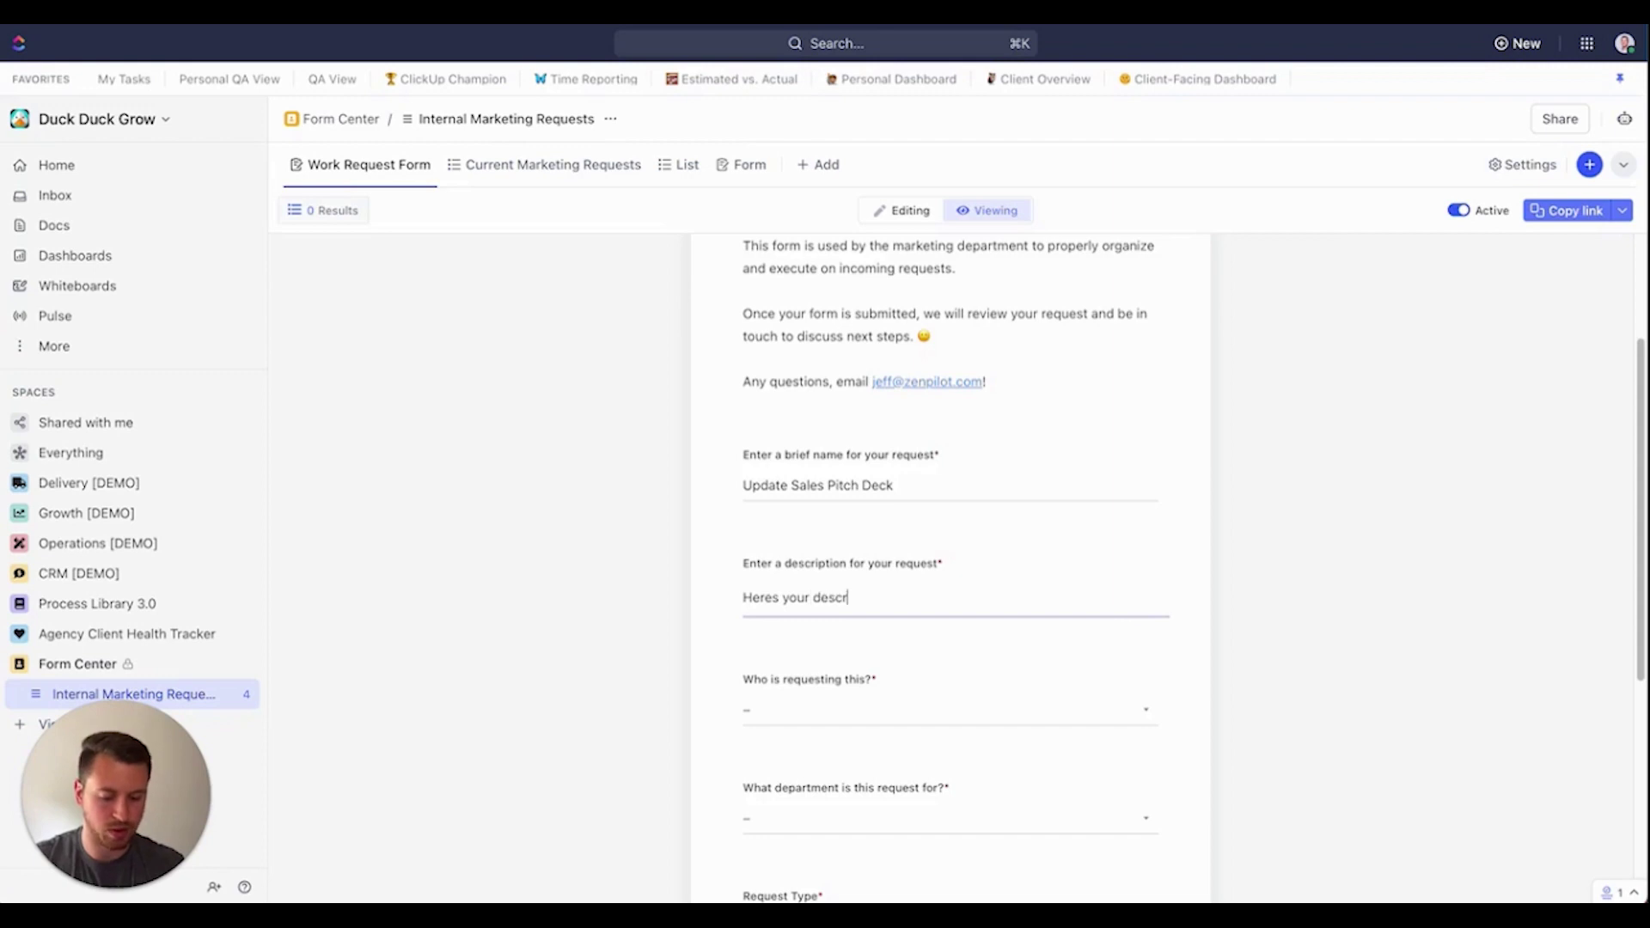
type("iption")
Choose who is making the test request under 'Who is requesting this?'
scroll(869, 582, "down", 2)
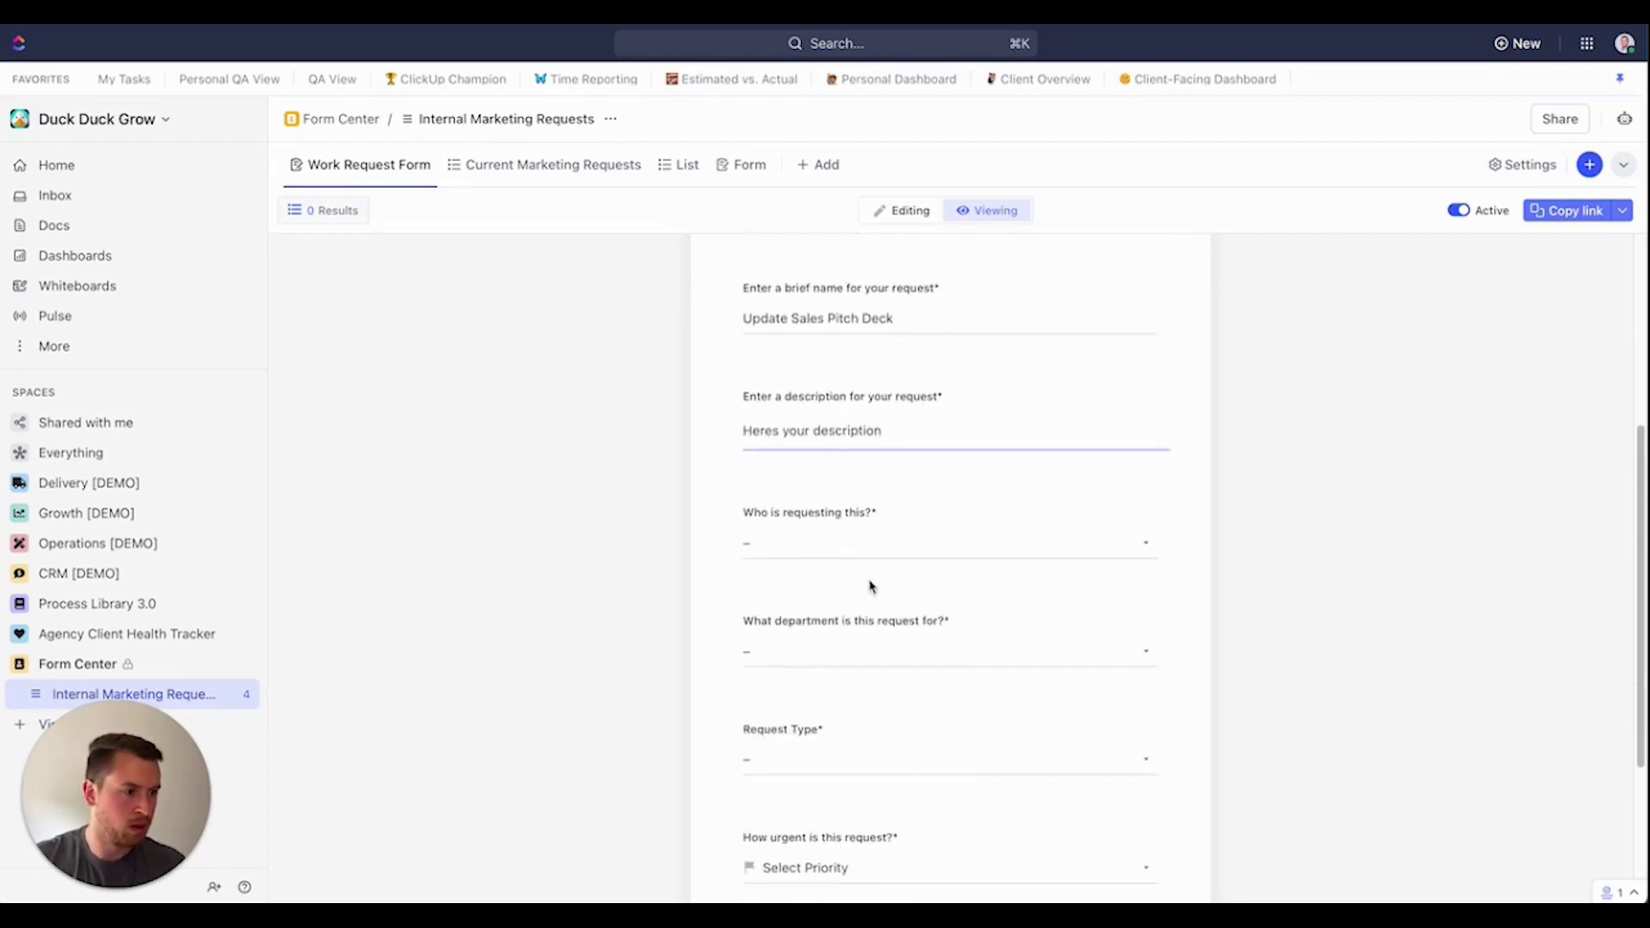
left_click(799, 542)
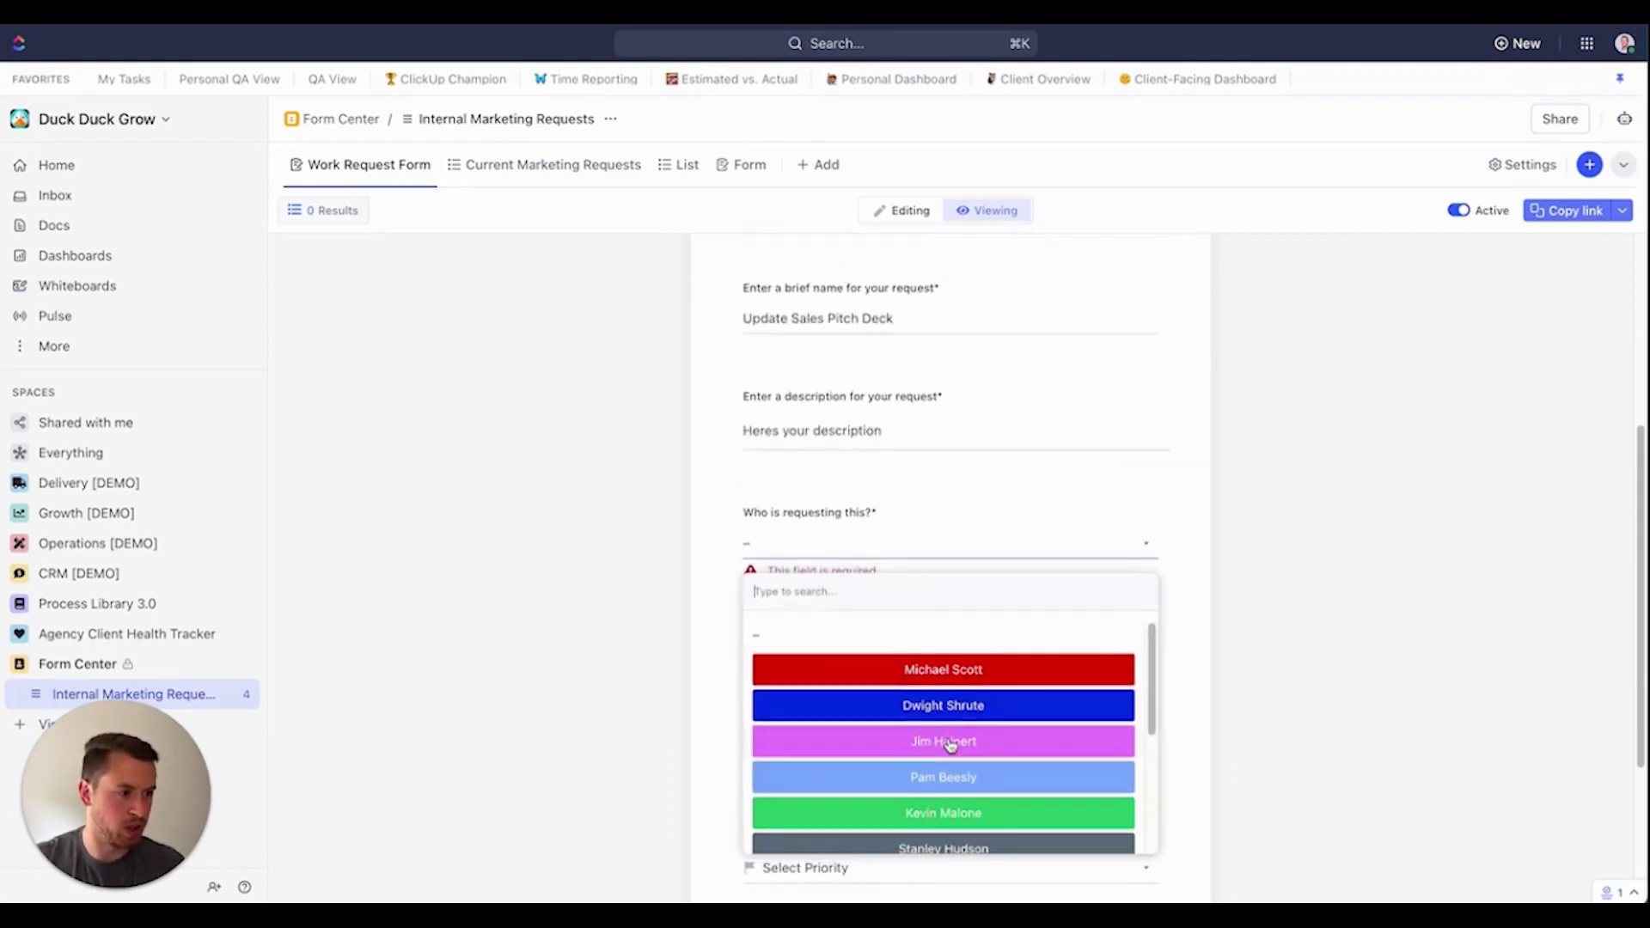
scroll(949, 746, "down", 2)
left_click(962, 800)
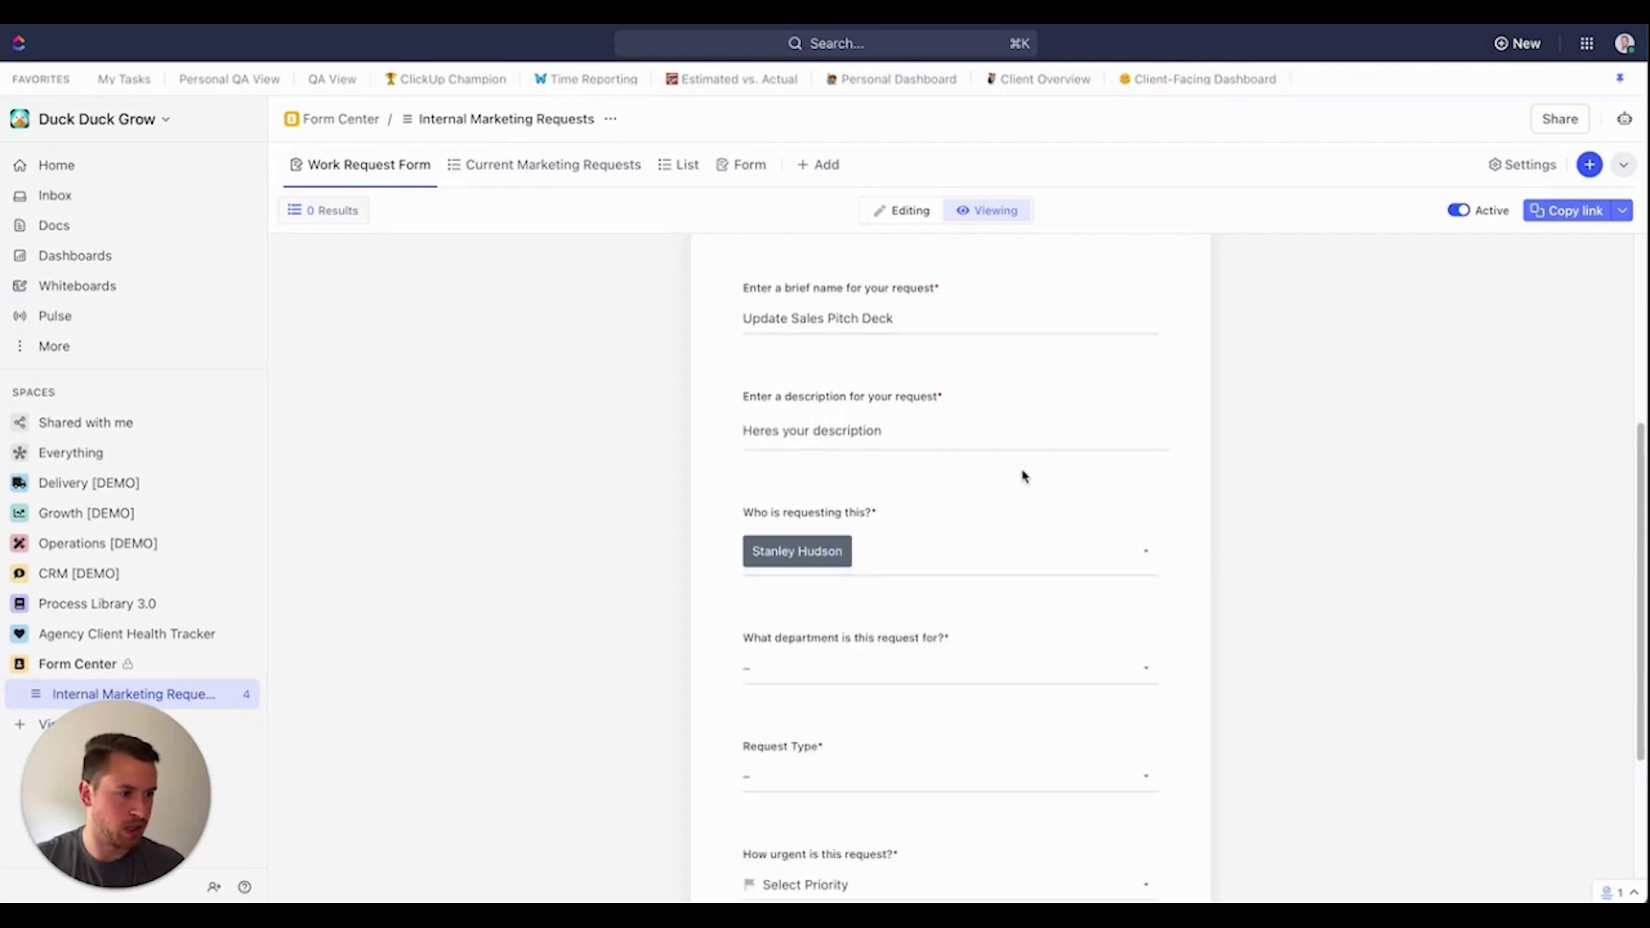
scroll(795, 578, "down", 3)
left_click(812, 422)
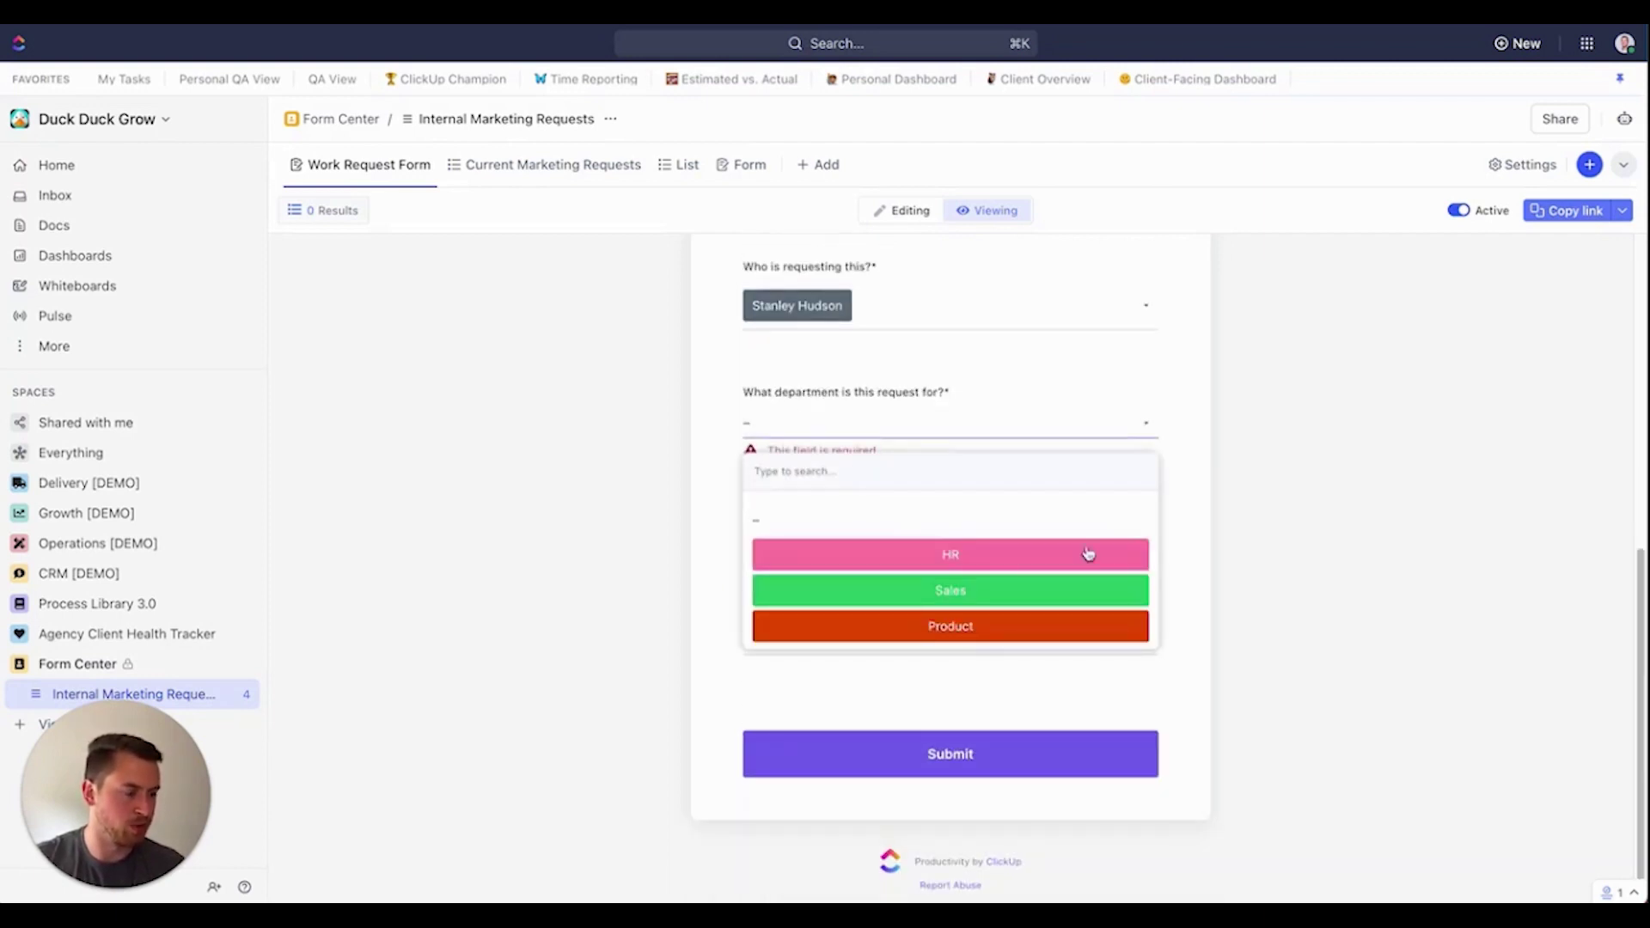
Set the department to Sales and the request type to Social, replacing the initial Creative choice
left_click(1001, 592)
left_click(744, 555)
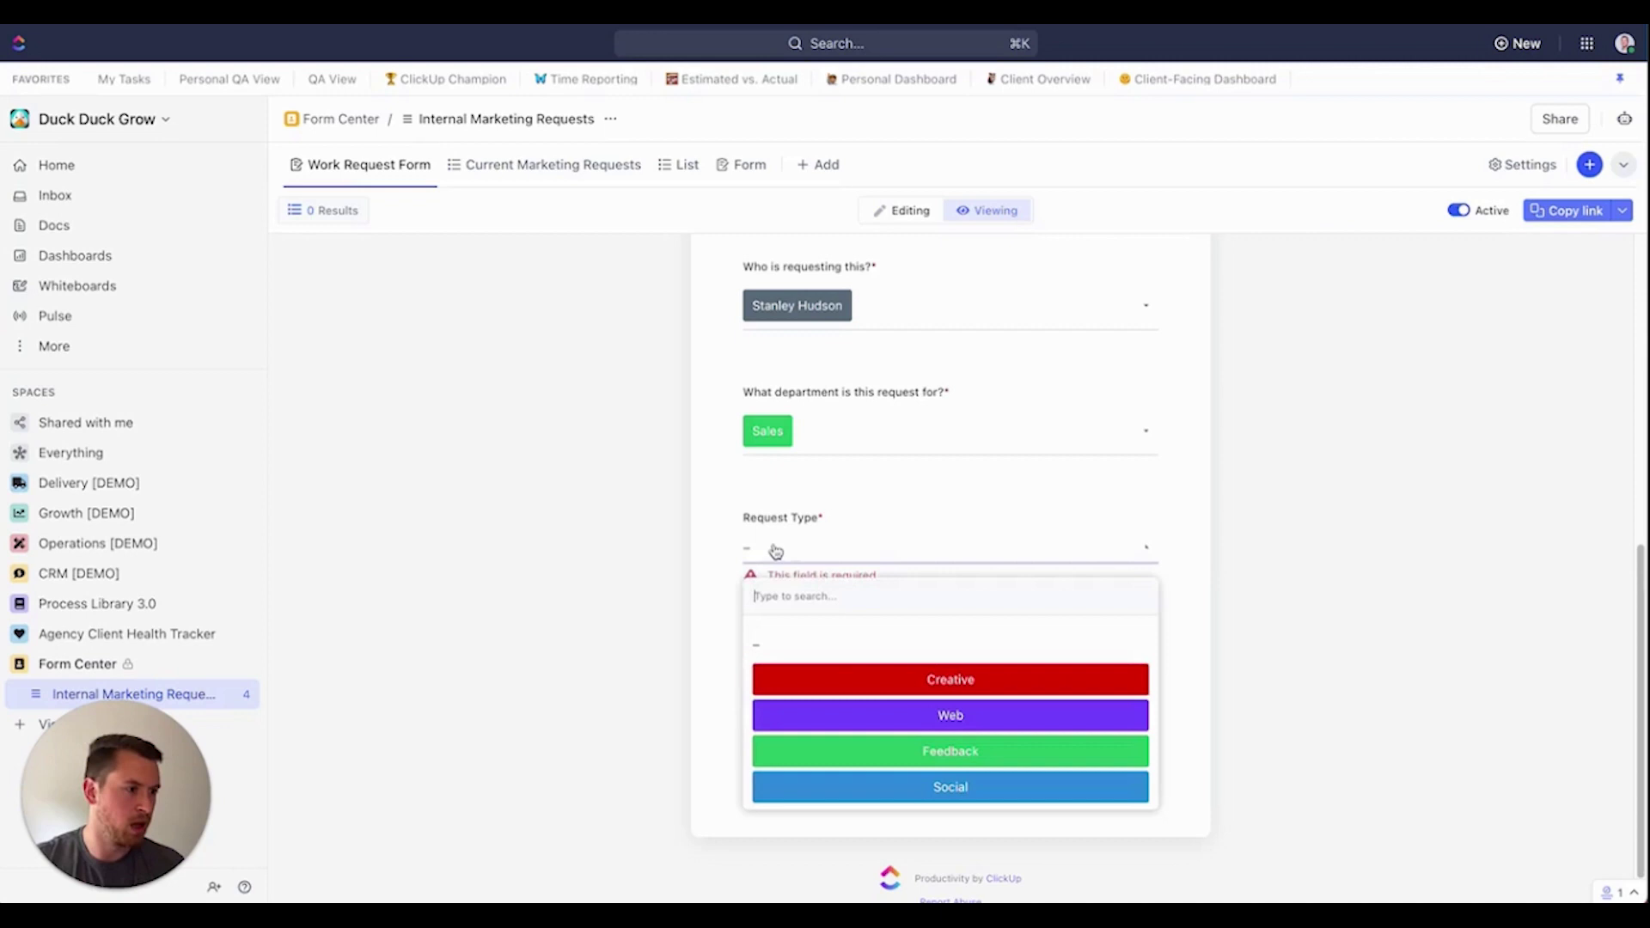
left_click(988, 682)
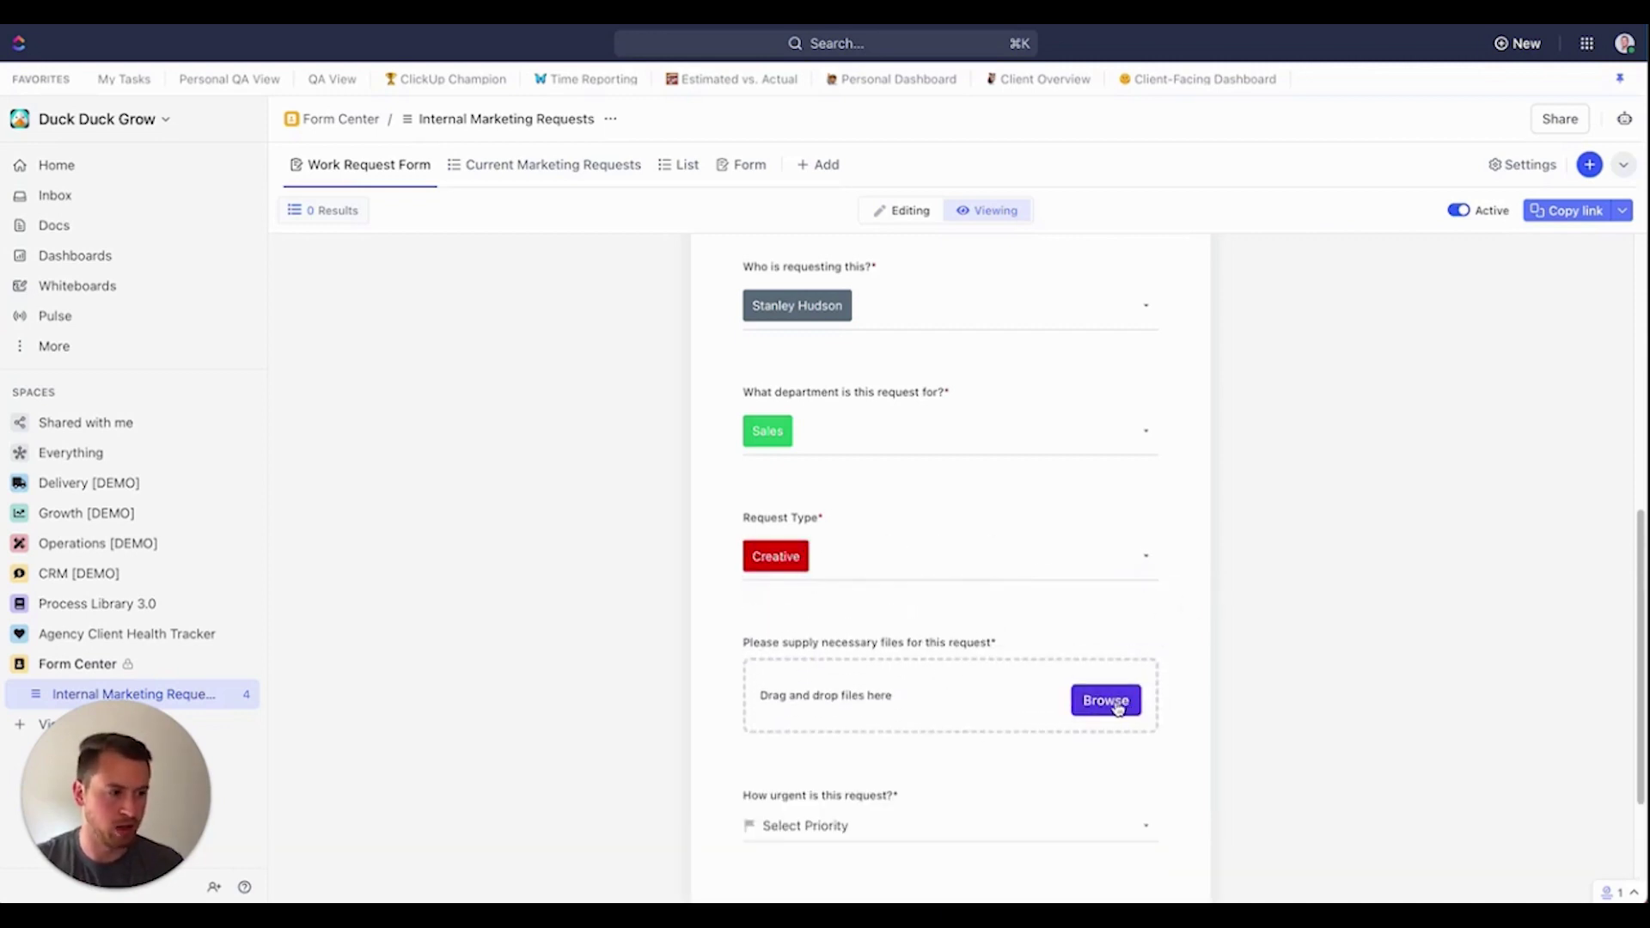
left_click(964, 554)
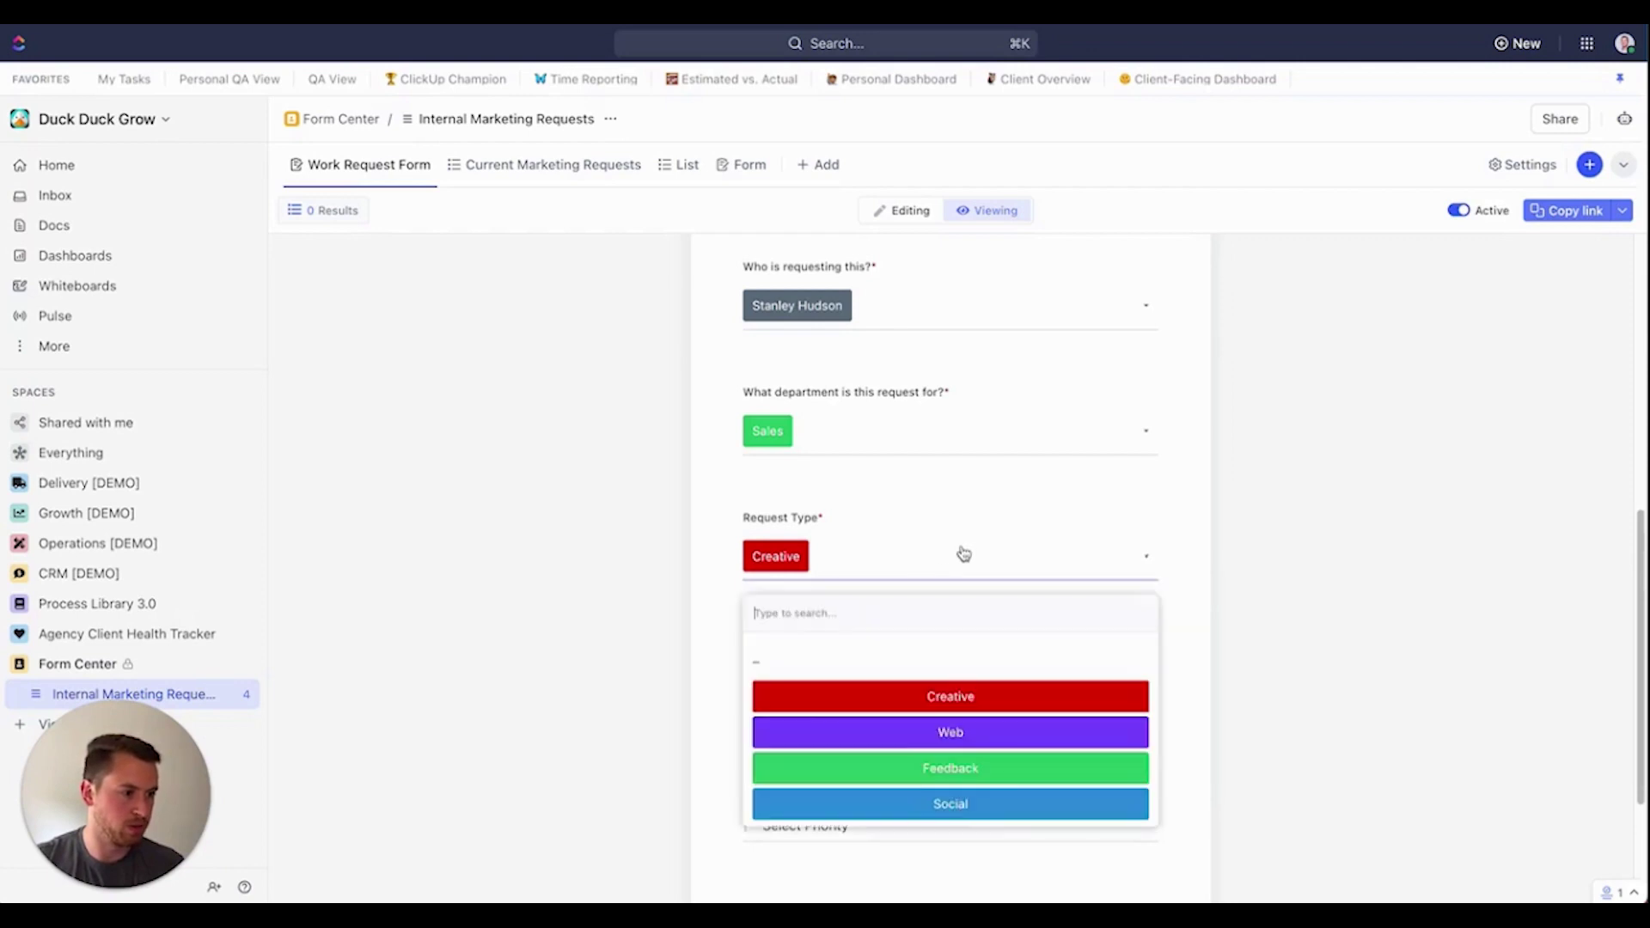
left_click(962, 808)
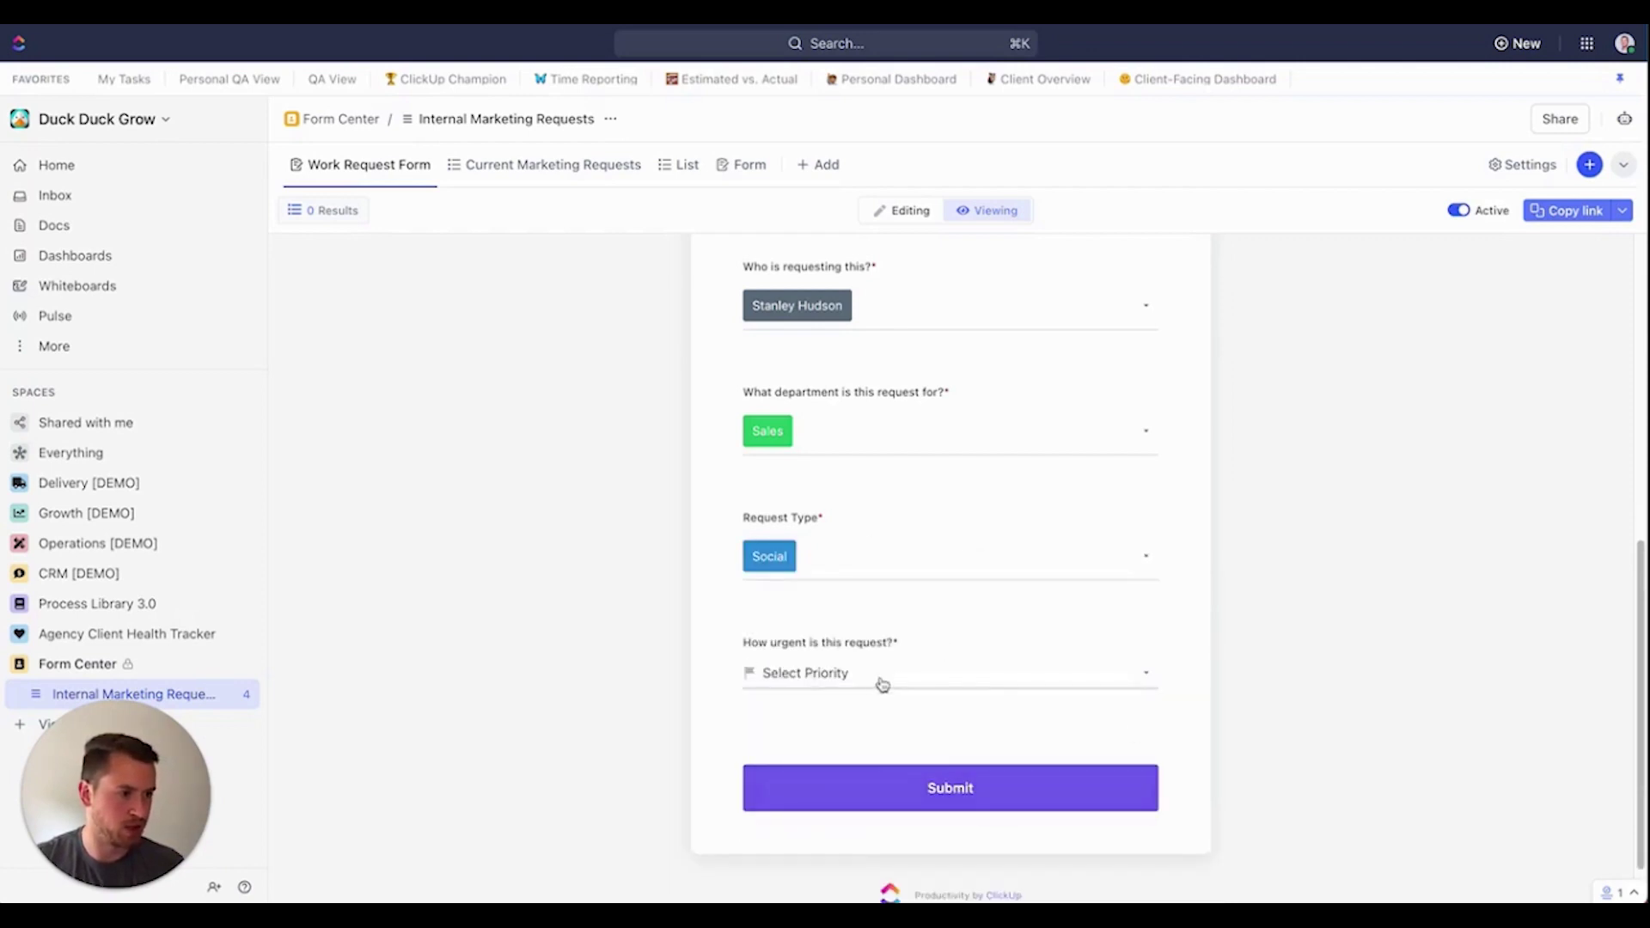
Mark the request Urgent, set the deadline to May 26, 2023, and submit it
left_click(829, 679)
left_click(782, 726)
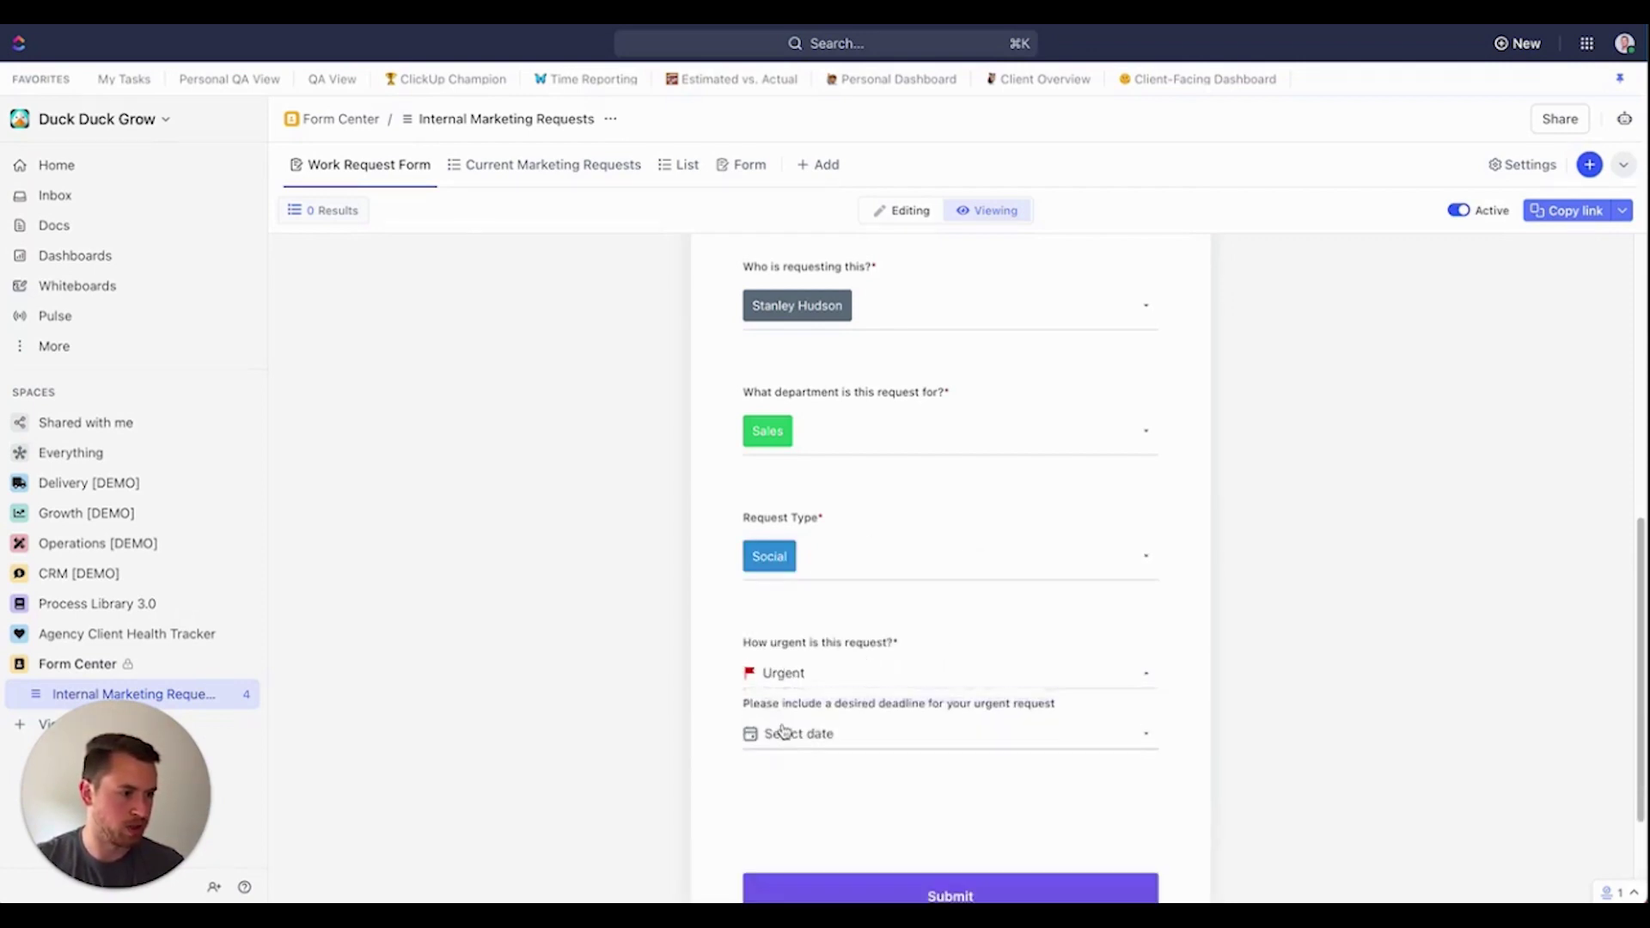
scroll(796, 718, "down", 3)
left_click(796, 626)
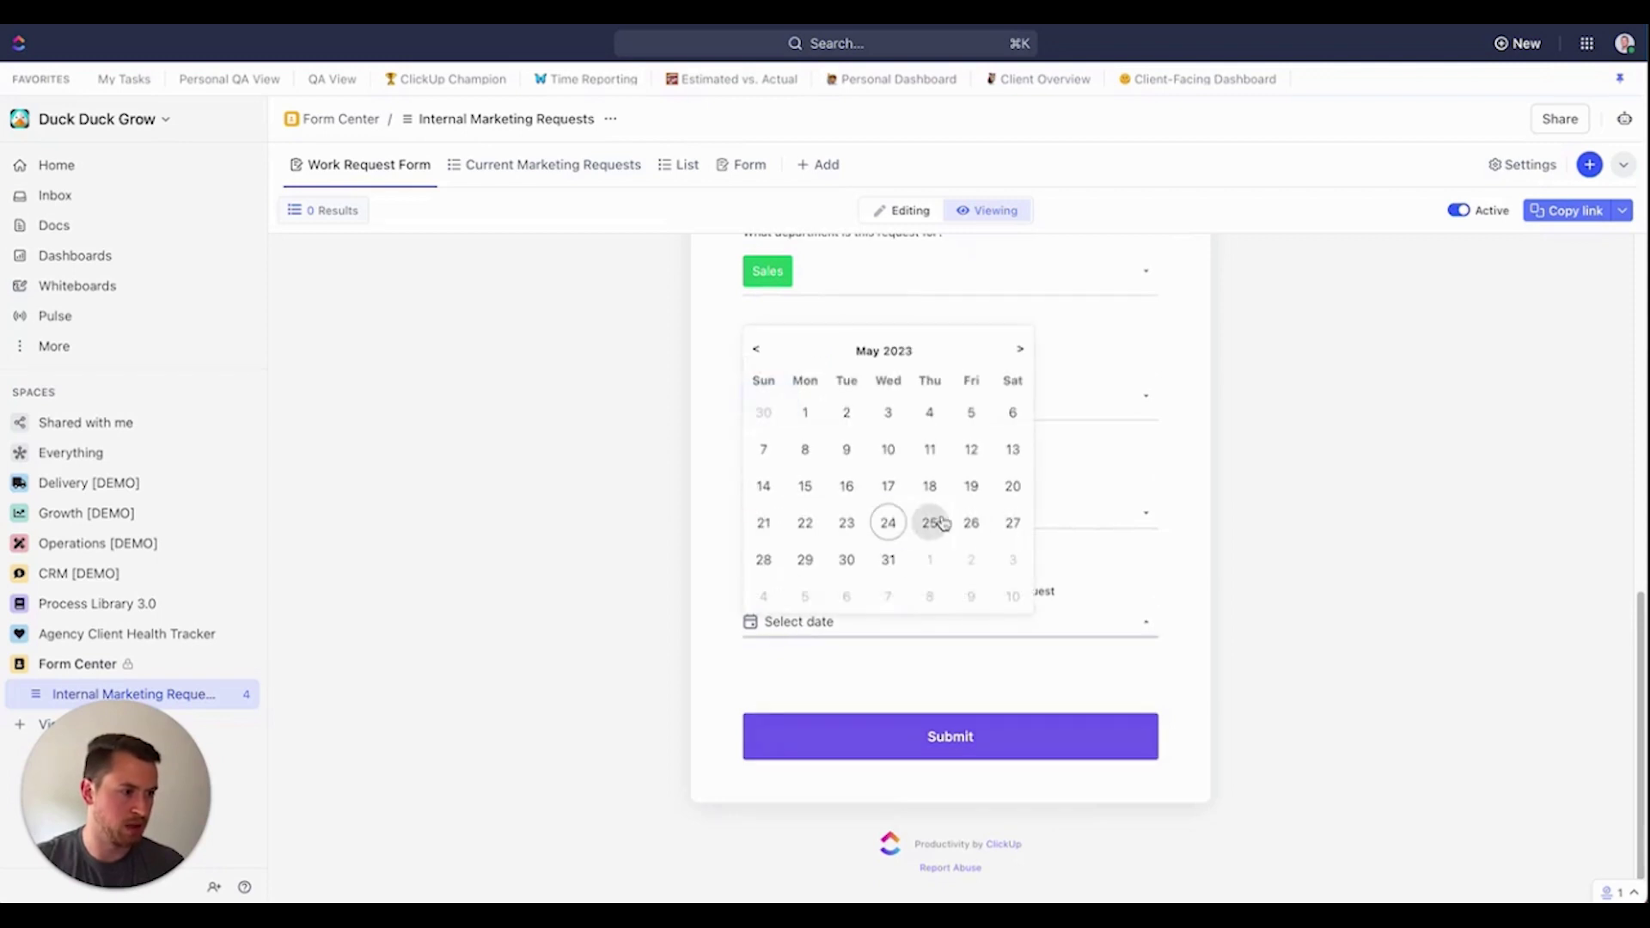
left_click(971, 523)
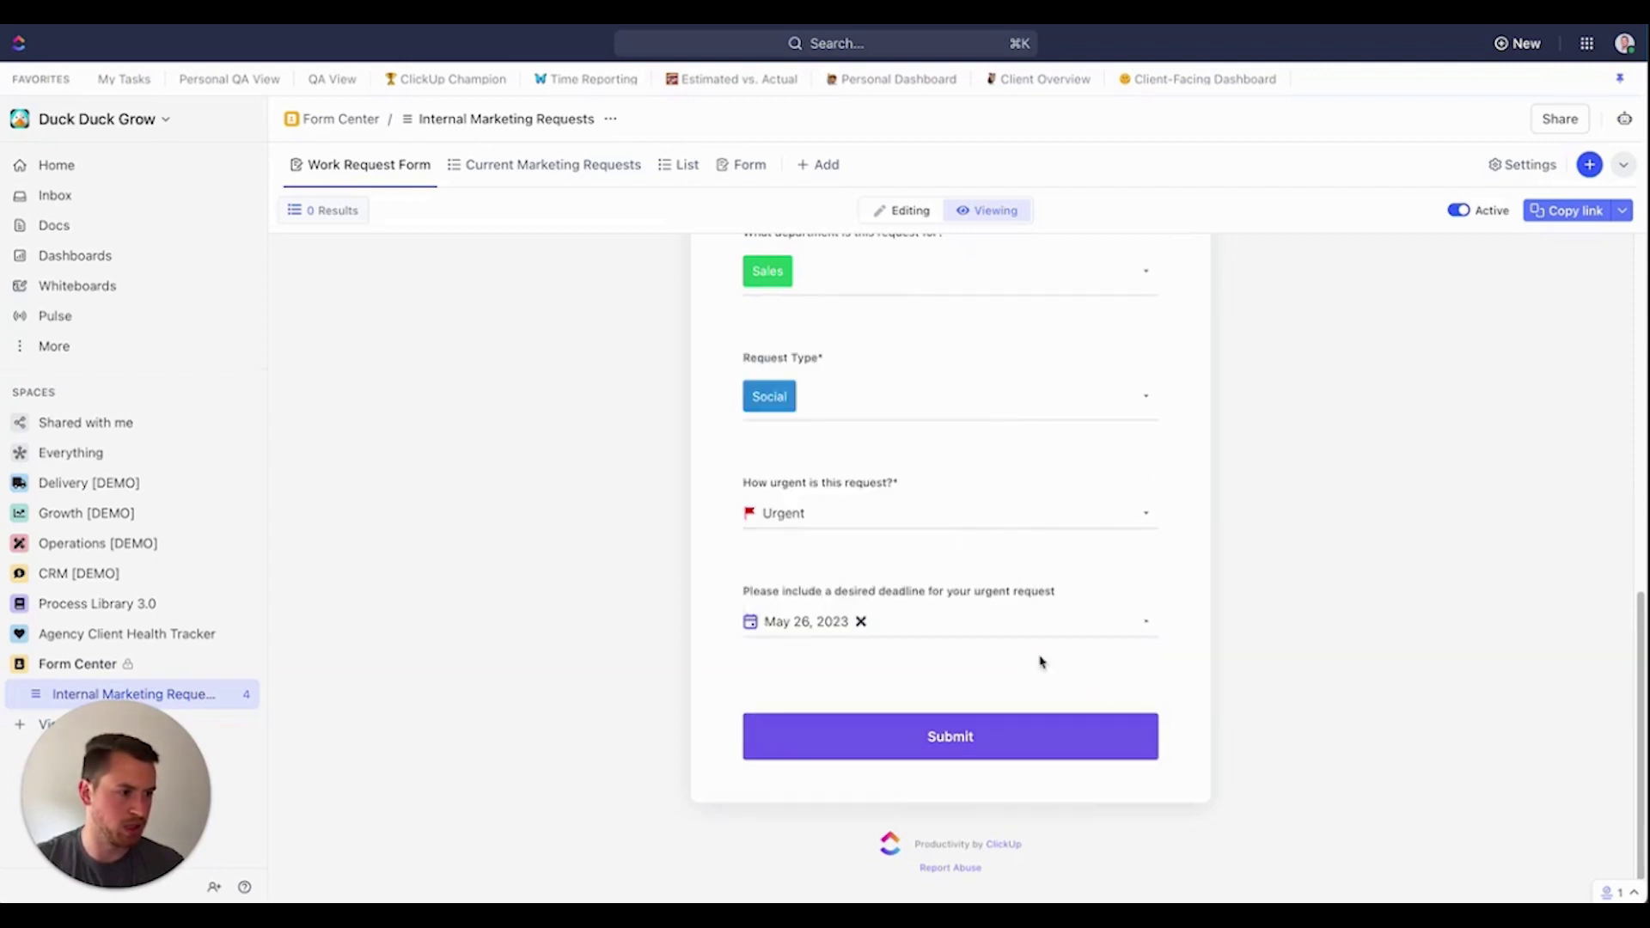
left_click(965, 744)
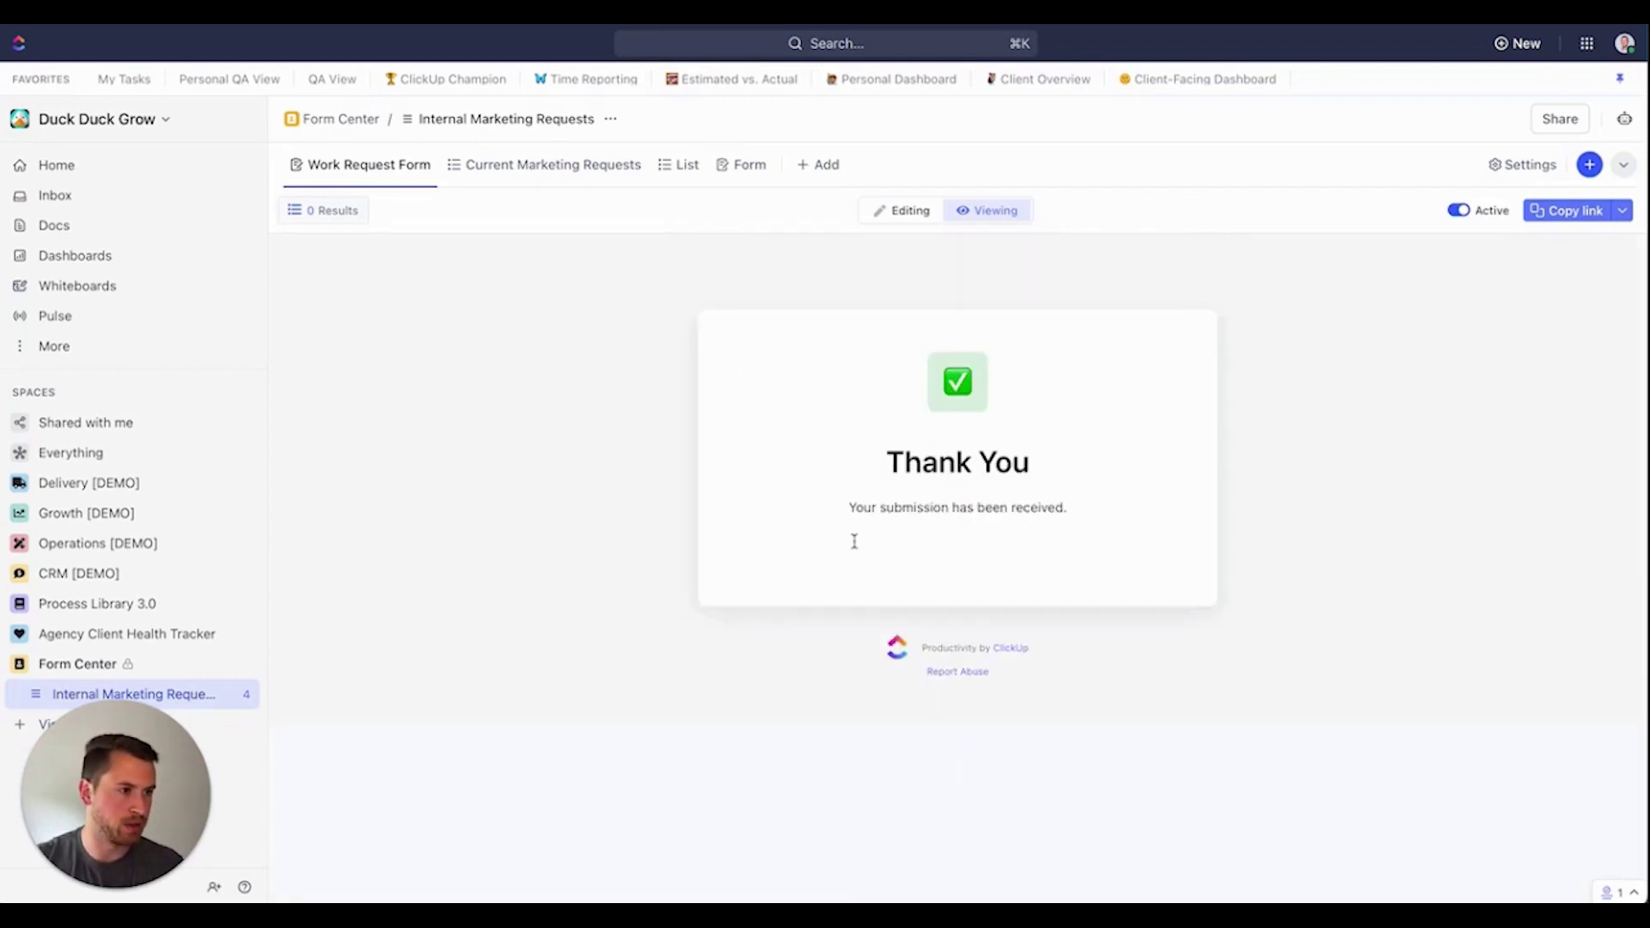
Open the new Update Sales Pitch Deck task from the List view and expand its description
left_click(685, 167)
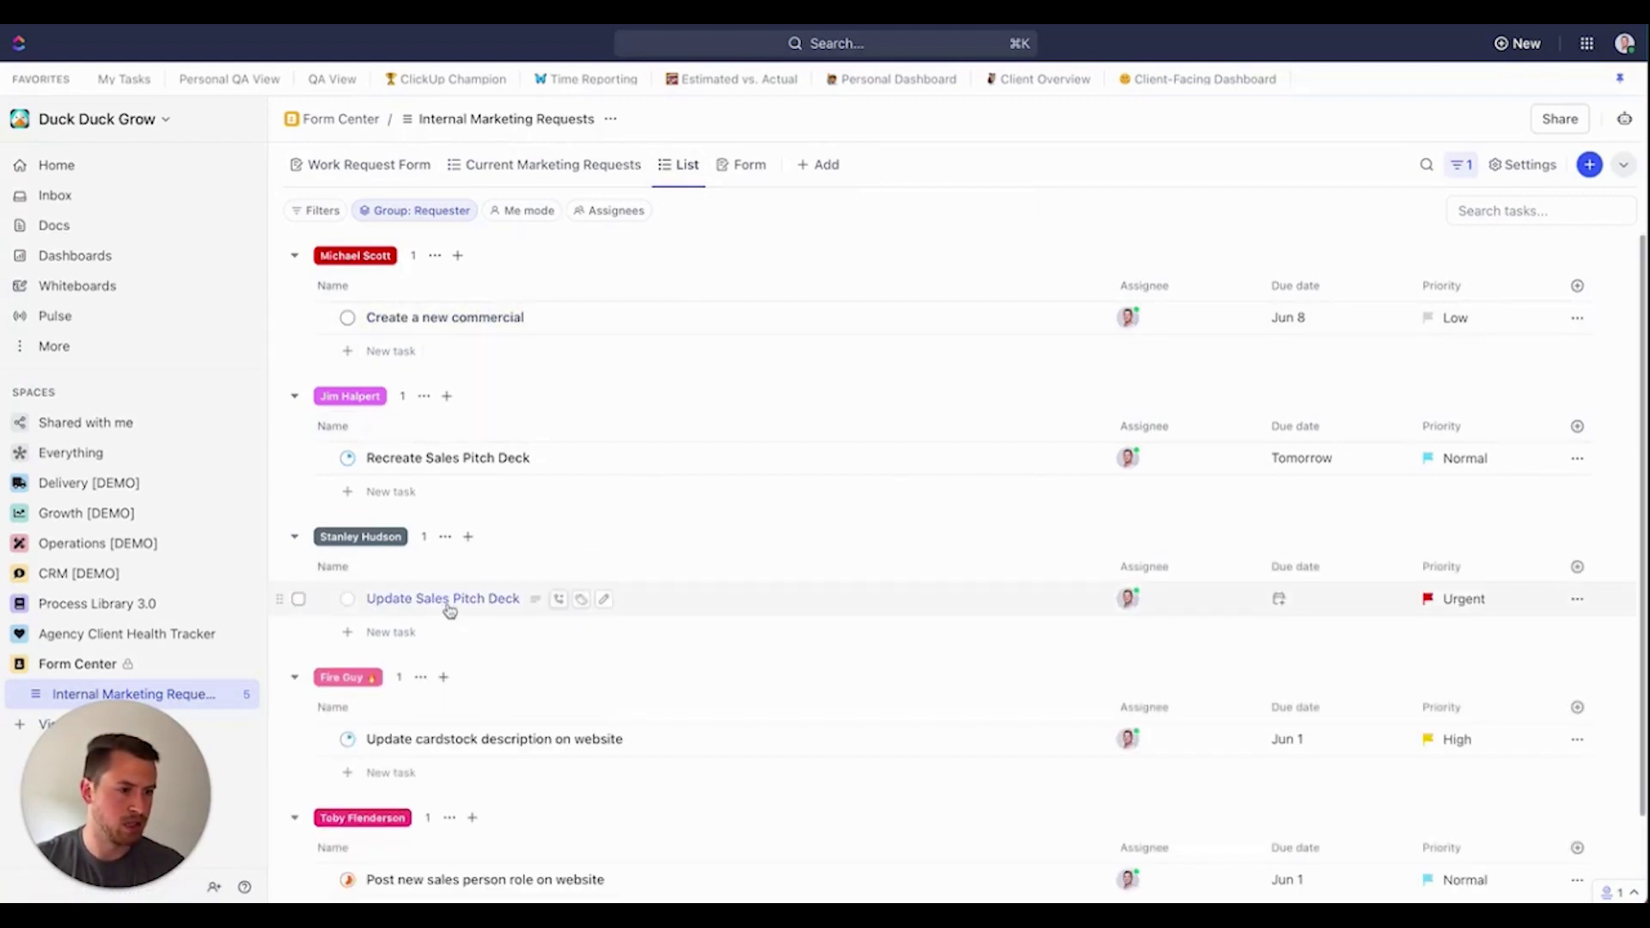
left_click(431, 601)
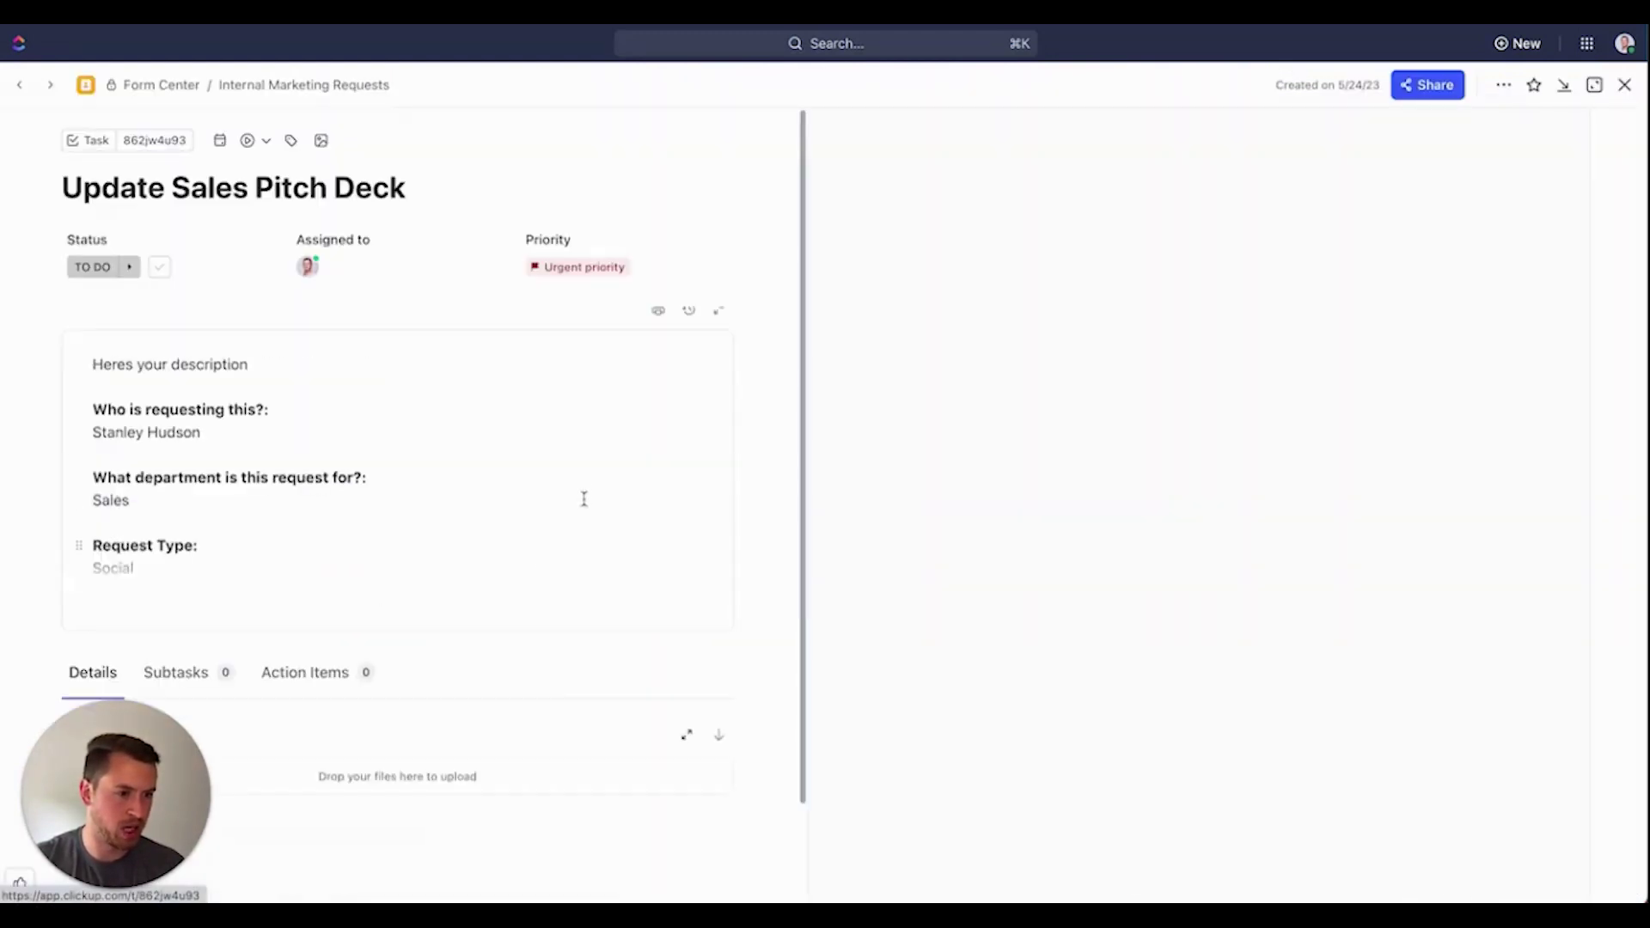
left_click(399, 617)
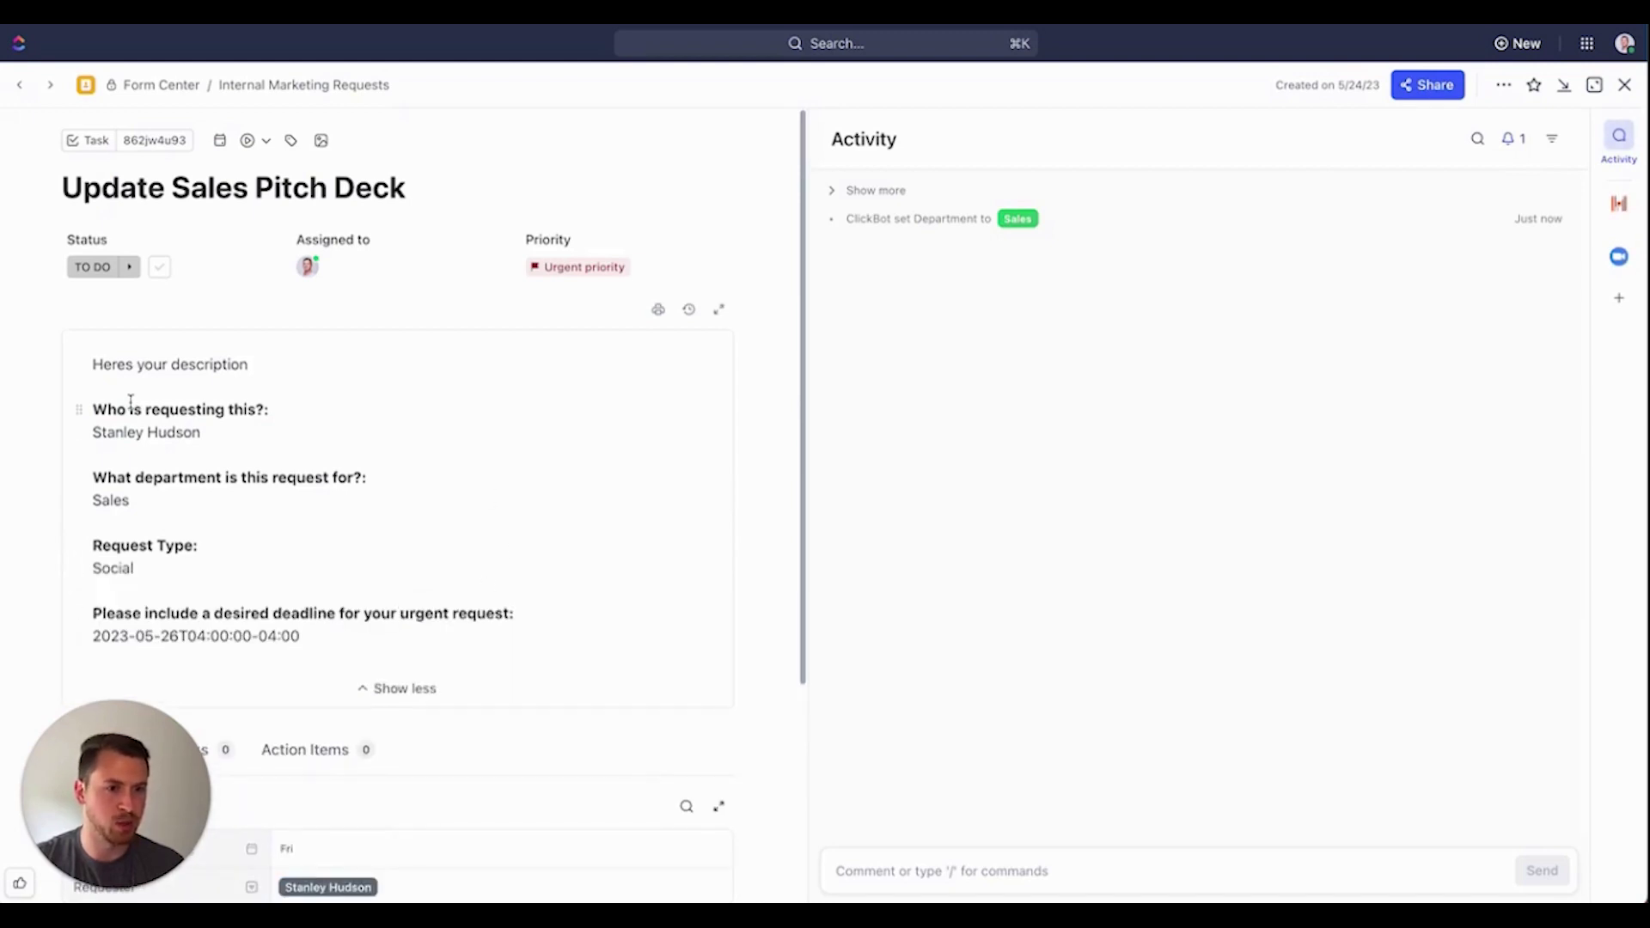
Review the form answers, including the department, in the task description, then close the task
left_click_drag(97, 361, 475, 637)
left_click(137, 369)
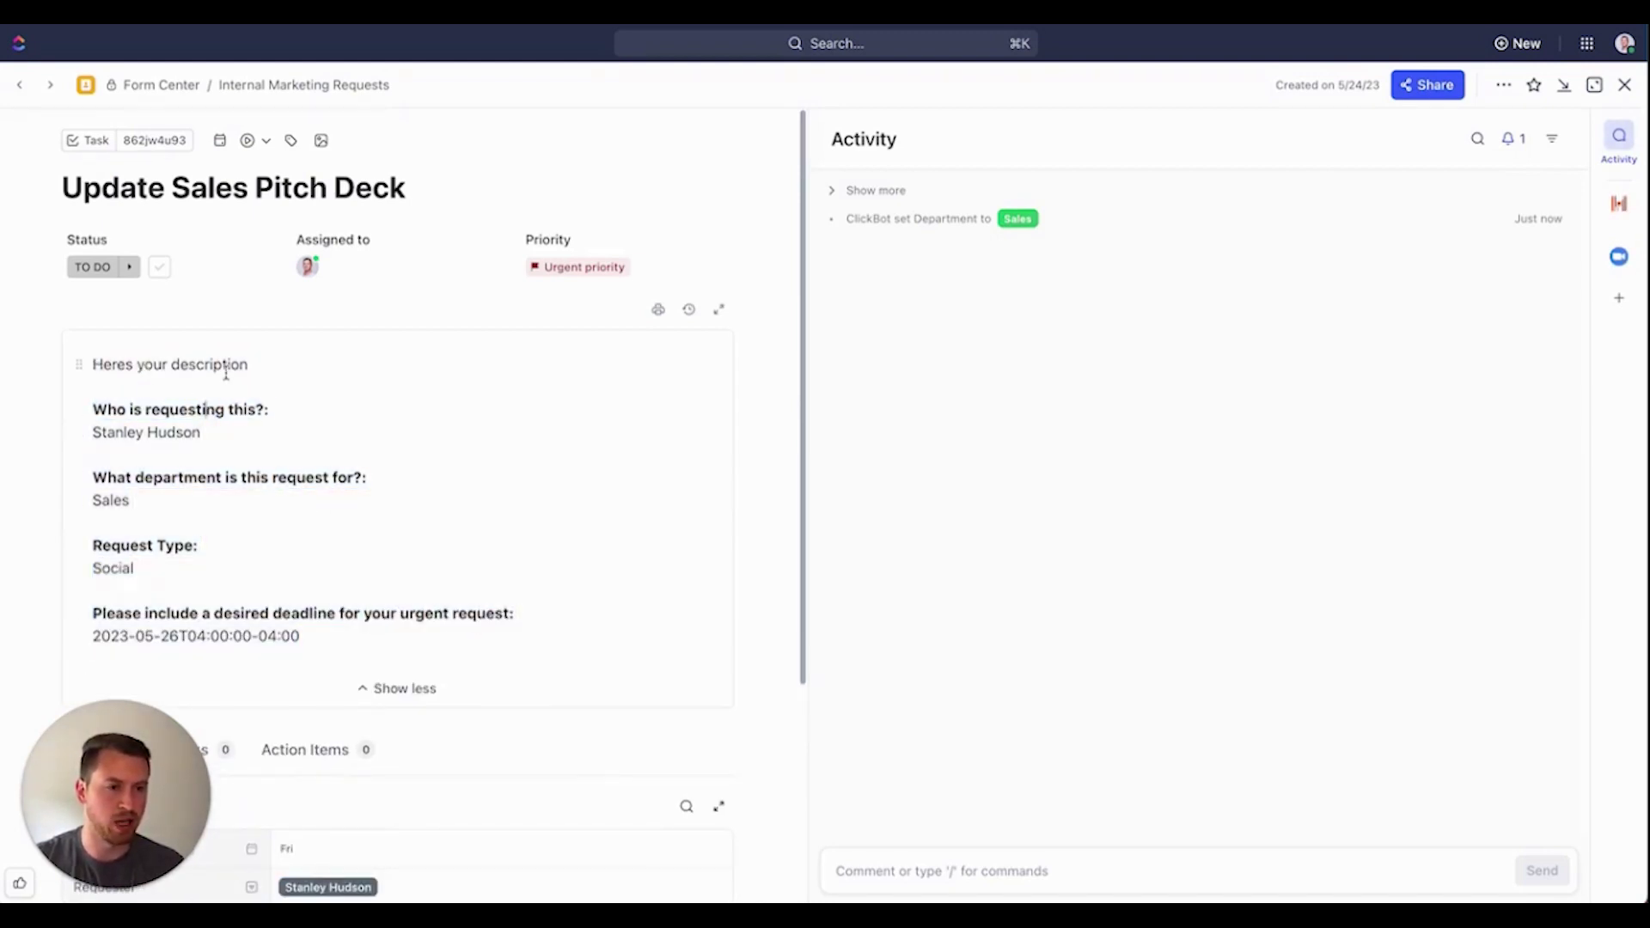
scroll(226, 372, "down", 1)
left_click_drag(92, 378, 221, 397)
left_click(140, 515)
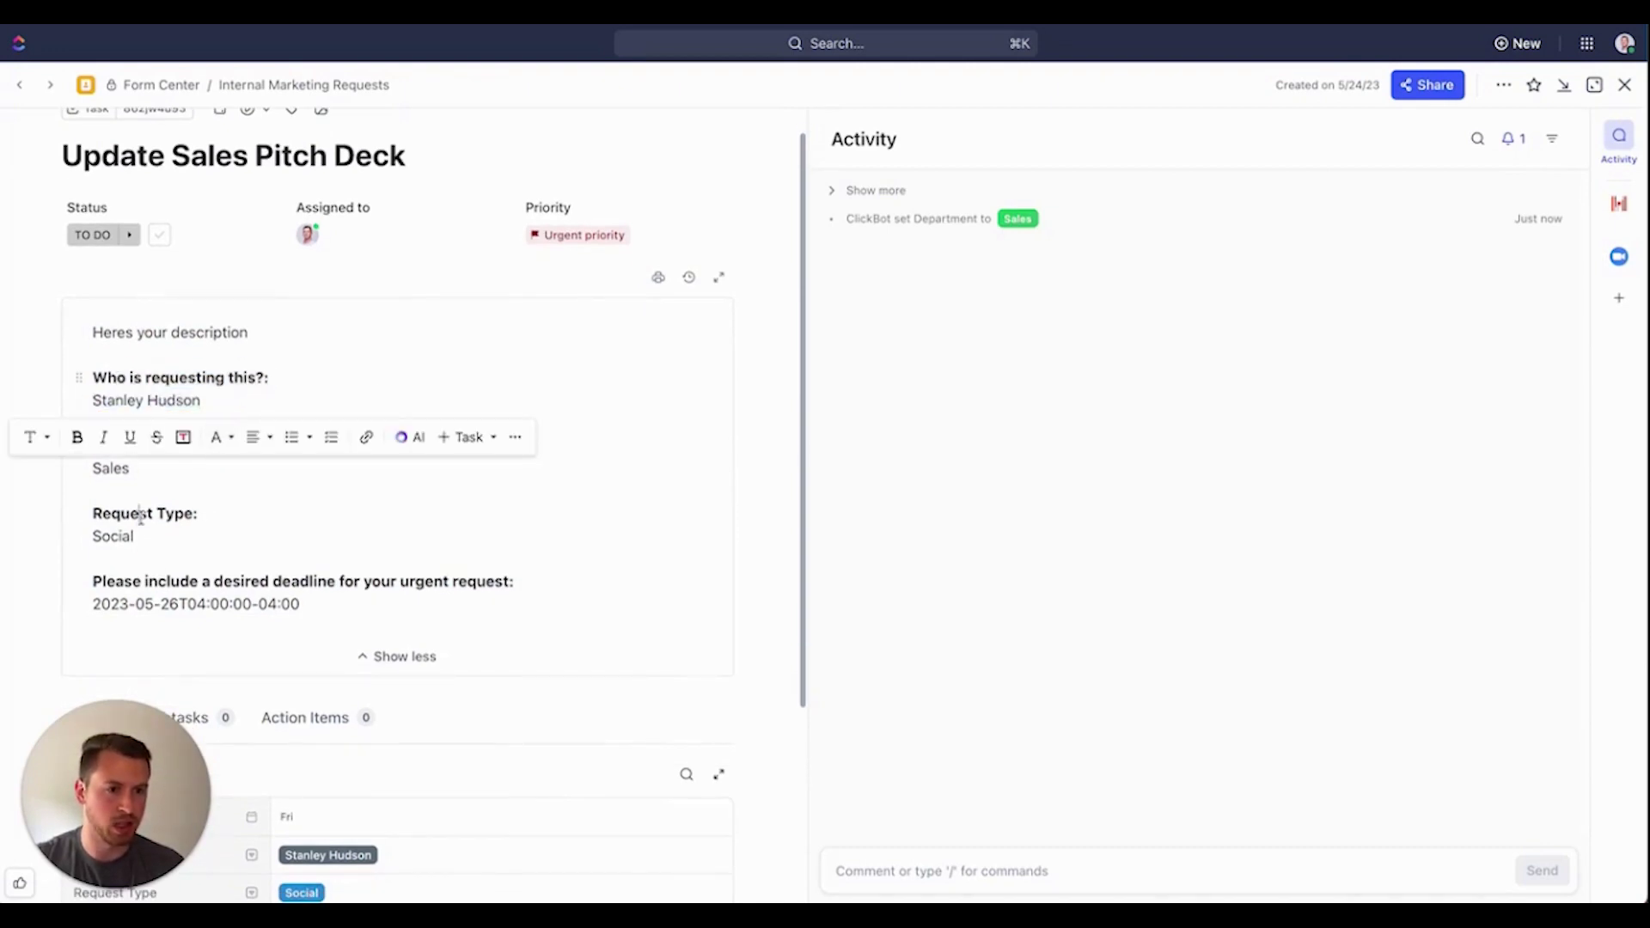
left_click_drag(92, 445, 183, 482)
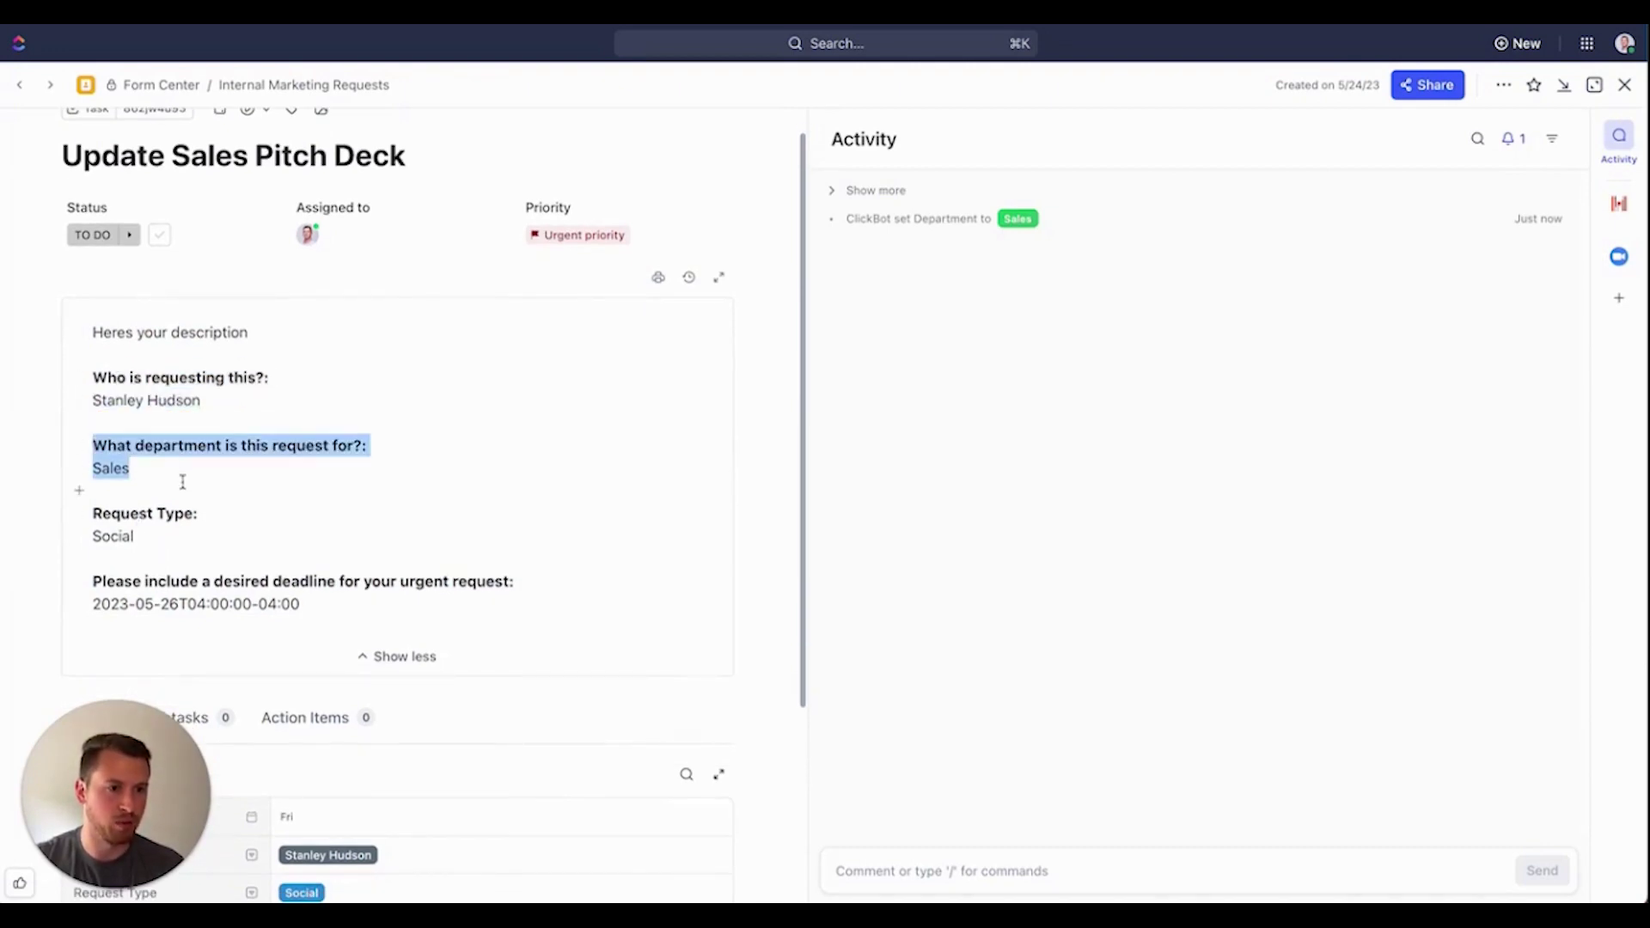
left_click(143, 534)
scroll(183, 509, "down", 2)
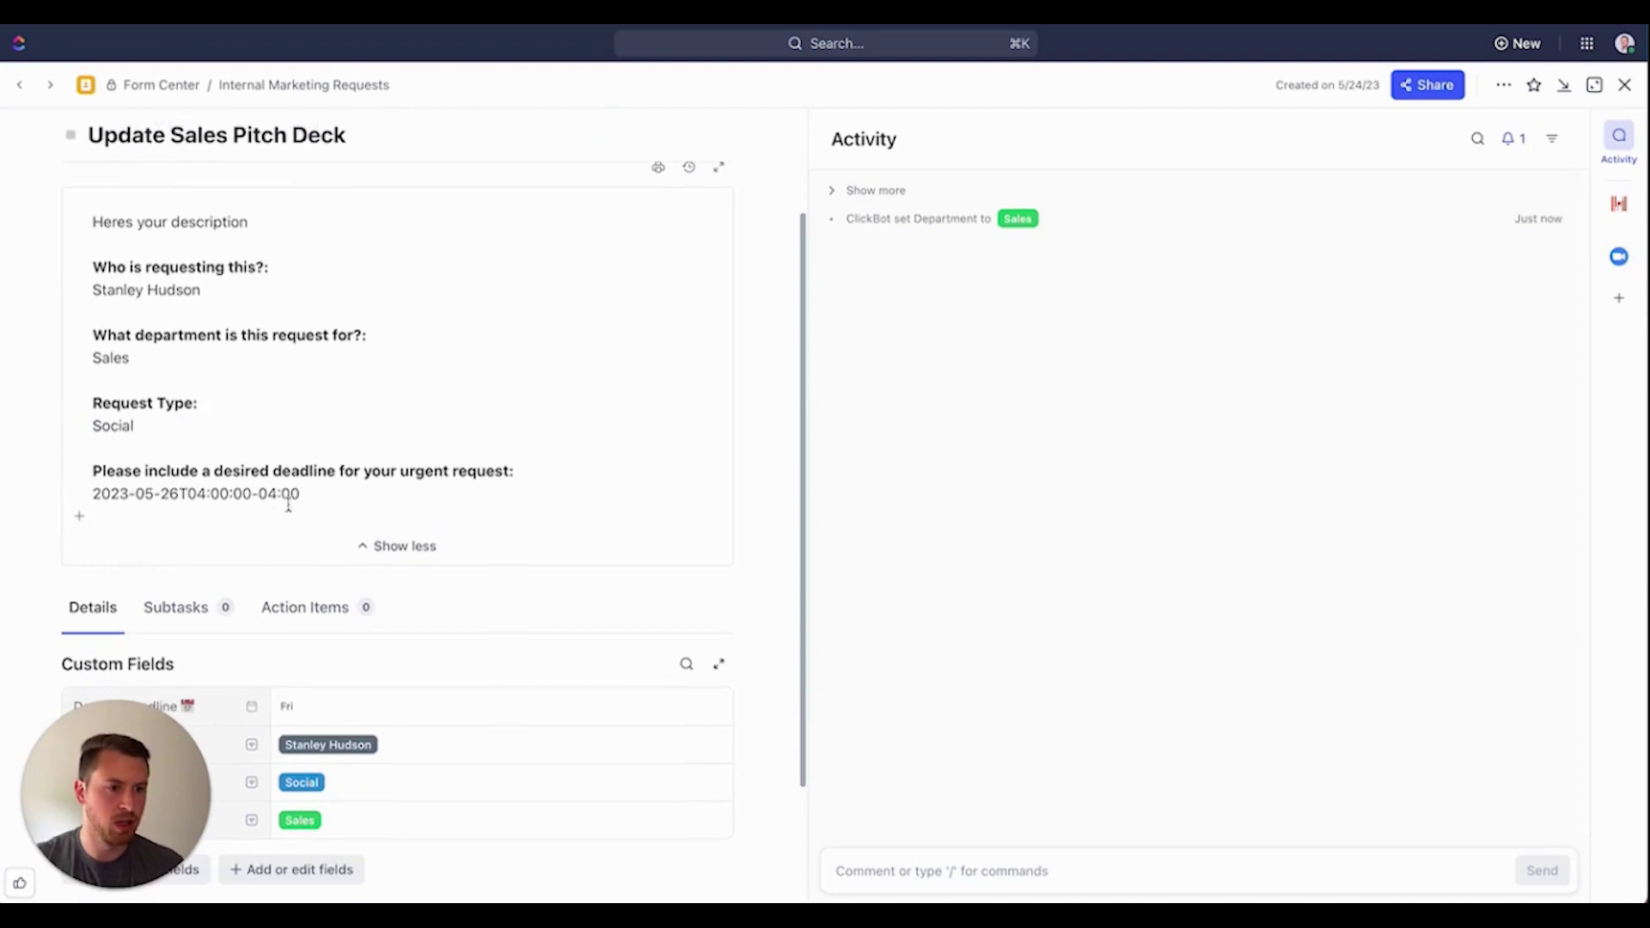
left_click_drag(301, 495, 231, 473)
scroll(293, 468, "down", 3)
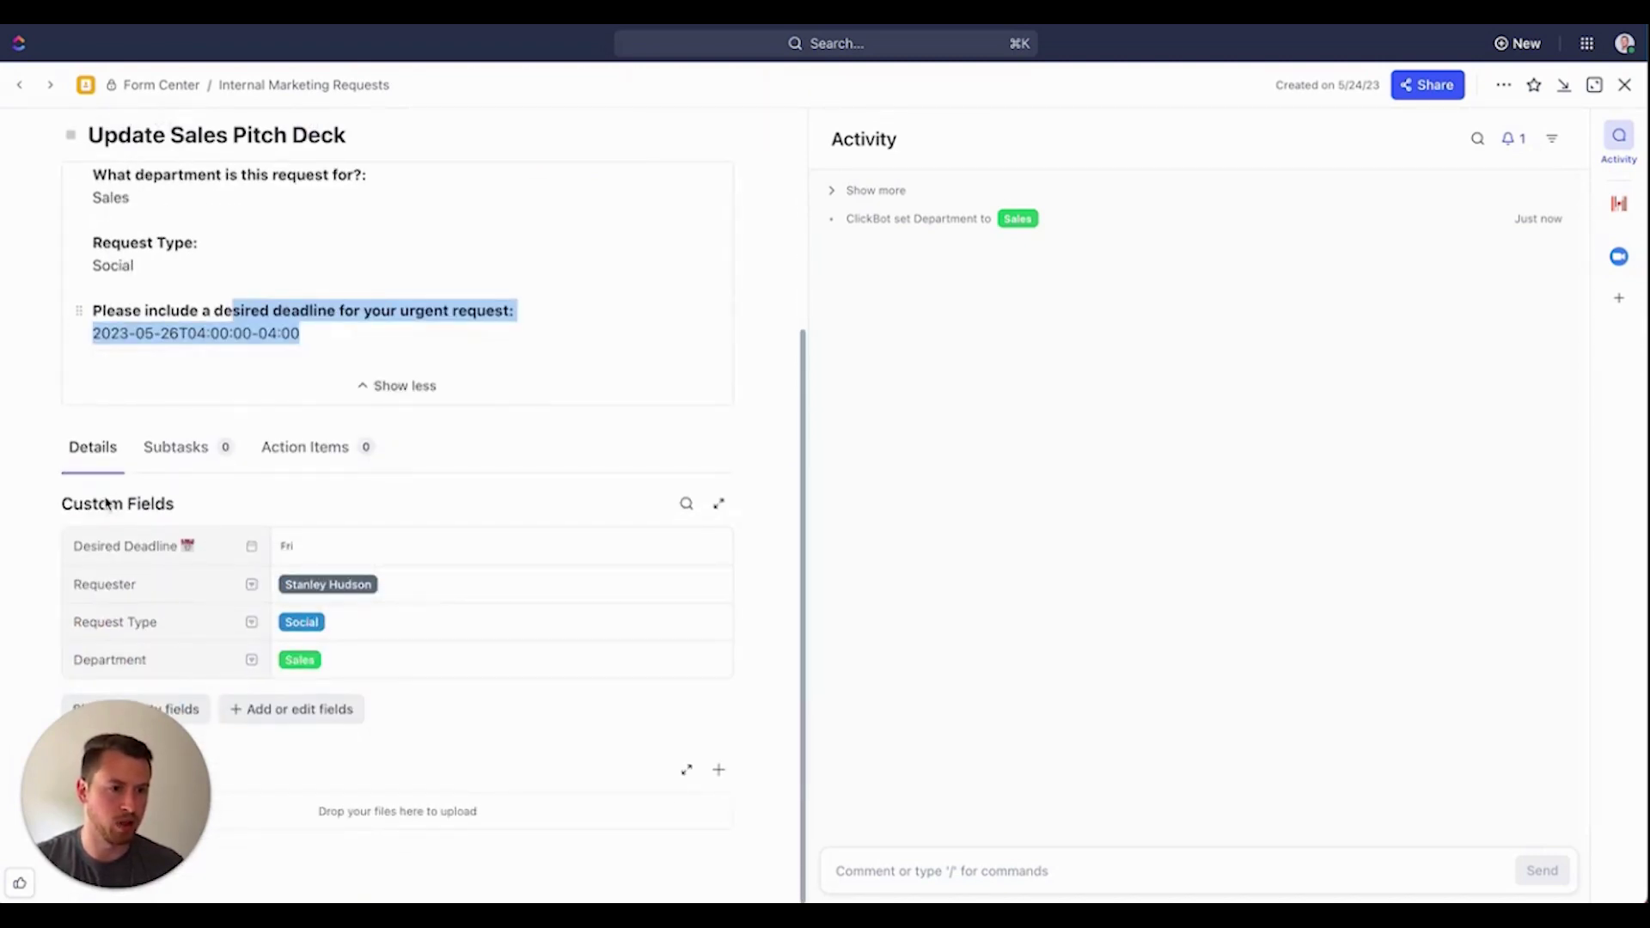
left_click(1624, 84)
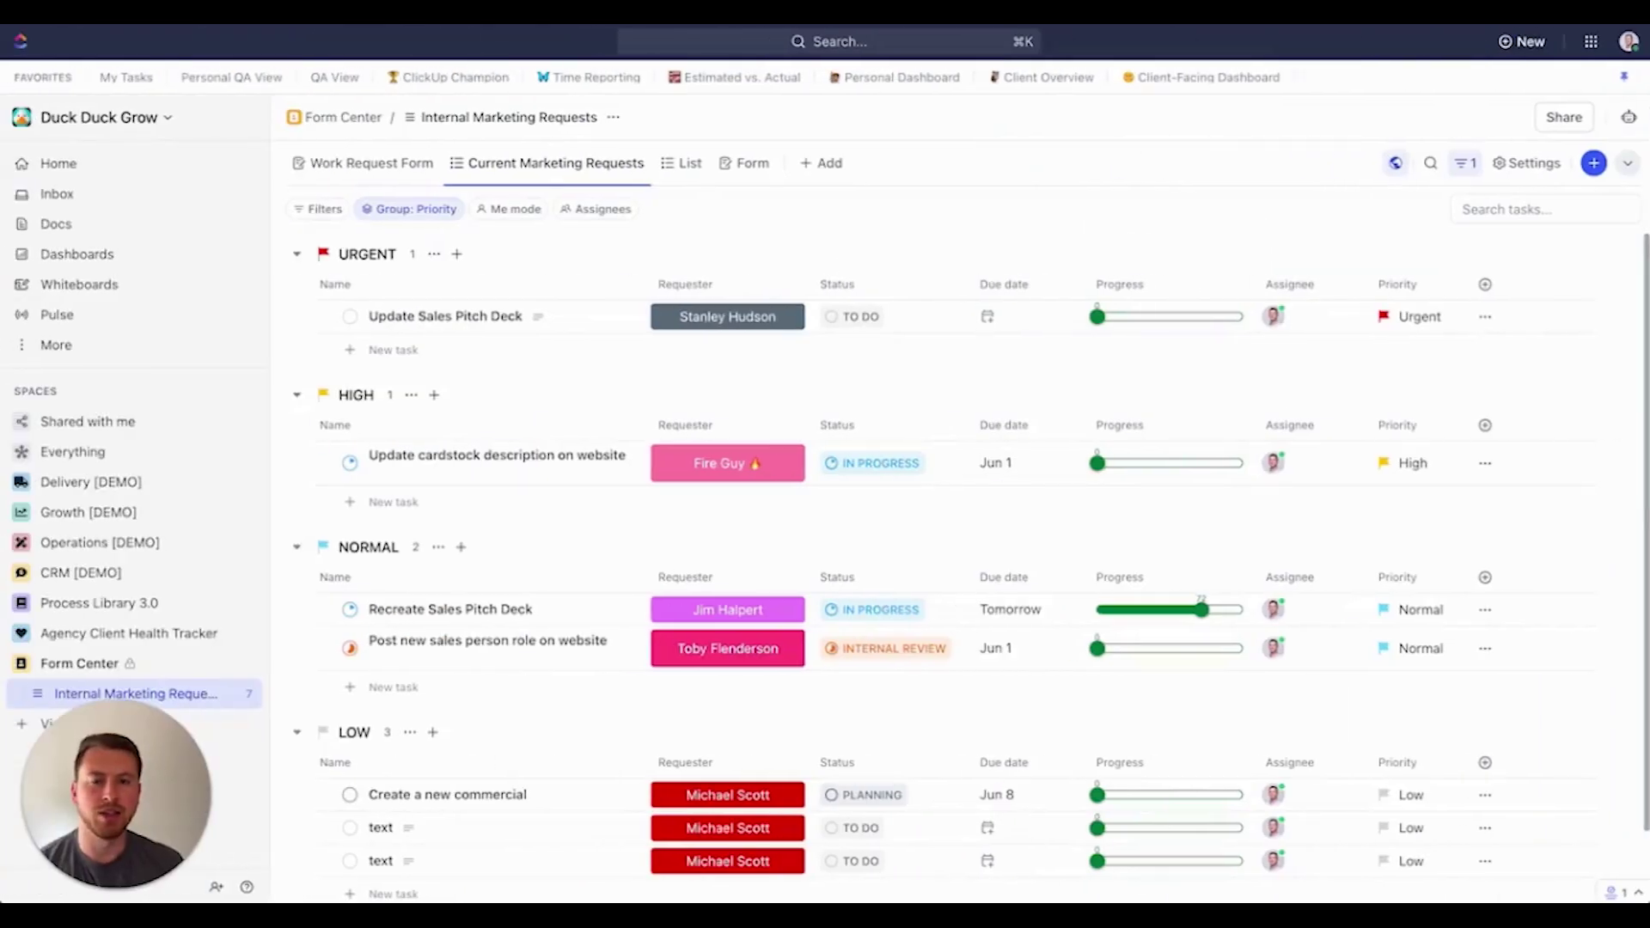